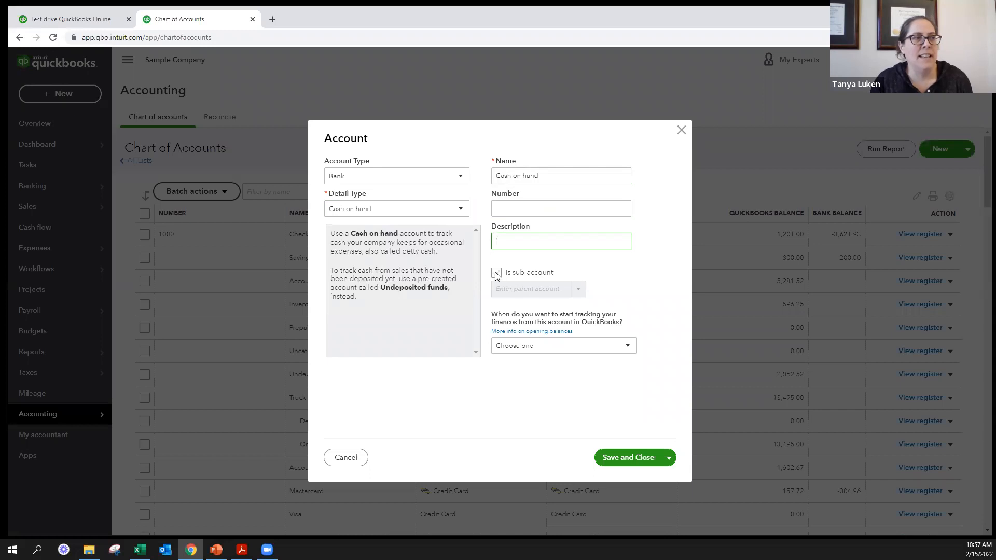
- Mark the new Cash on hand account as a sub-account, browse the possible parent accounts, and discard the new account
click(579, 289)
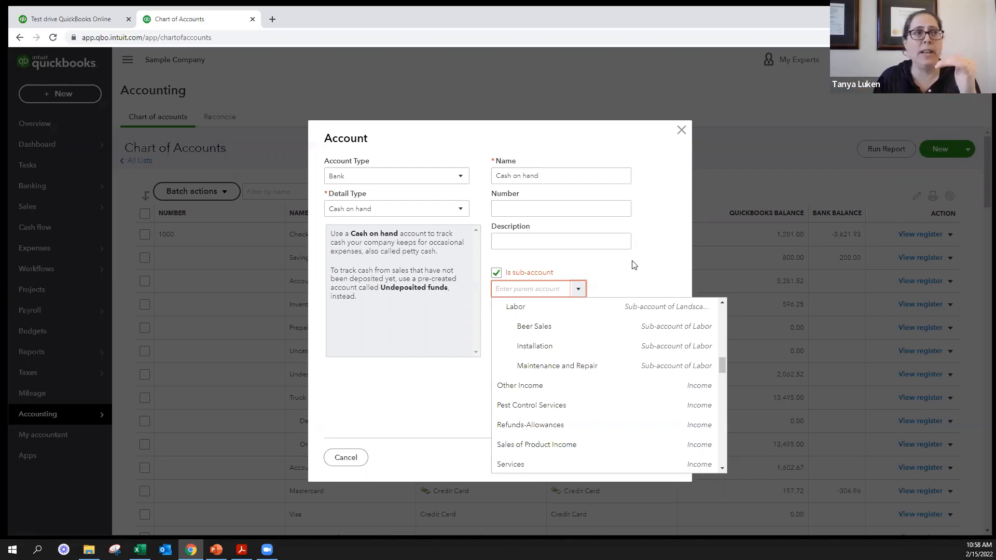
click(681, 129)
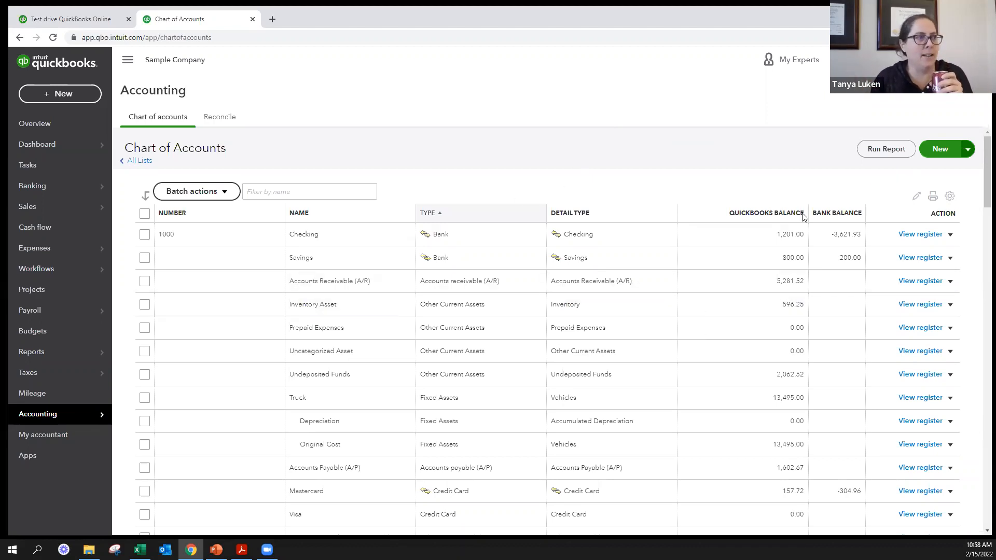
- Edit the Beer Sales income account so that it is no longer a sub-account, and save it
scroll(589, 384, down, 2)
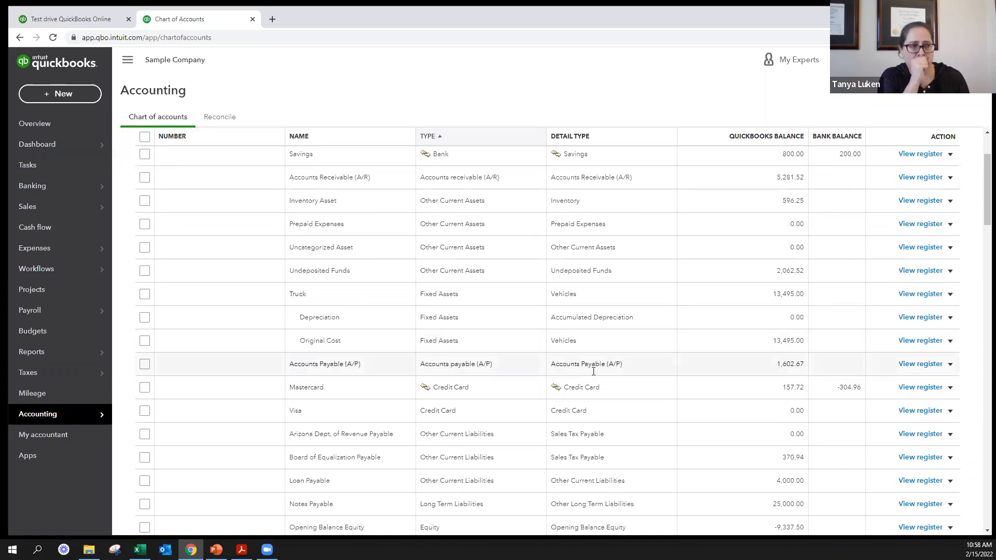
scroll(593, 372, down, 10)
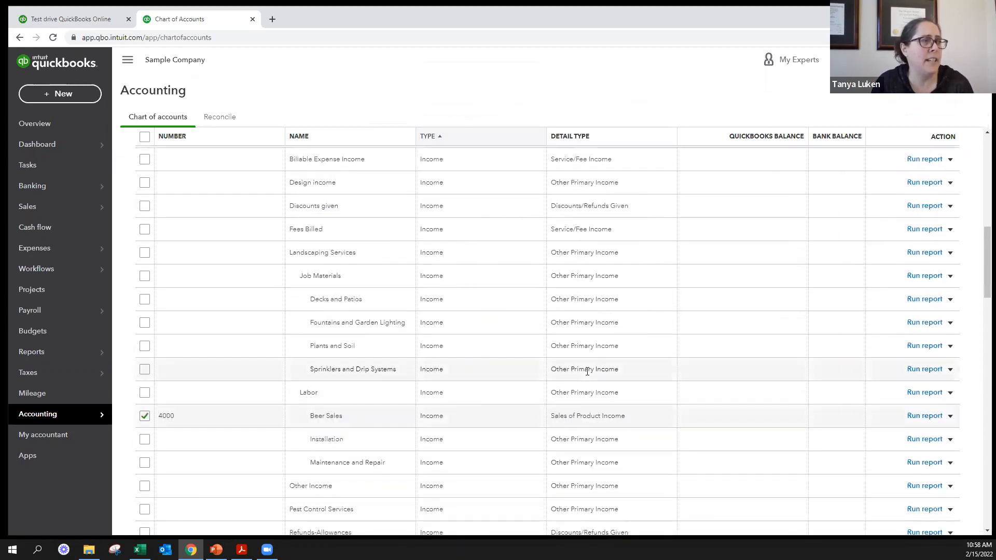
scroll(588, 370, down, 3)
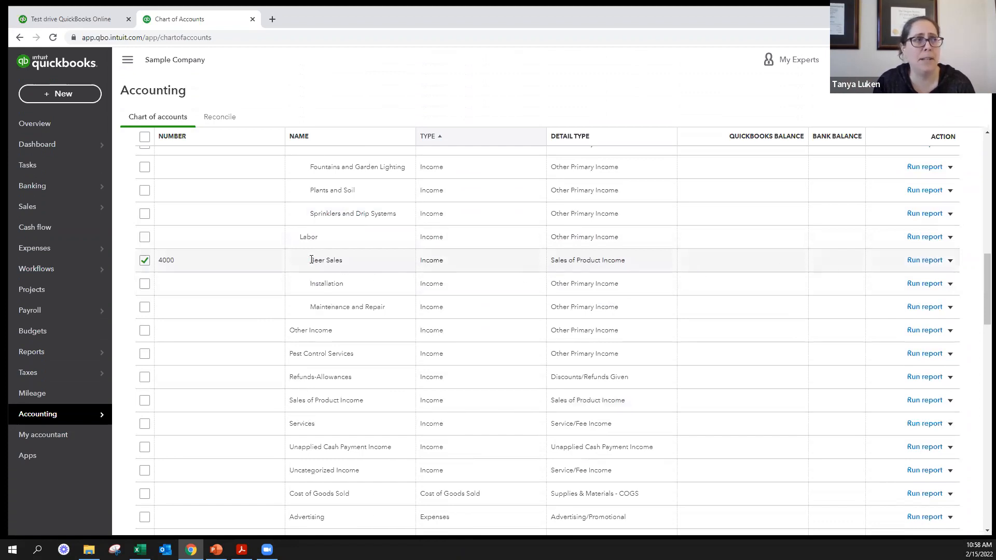
click(951, 261)
click(883, 280)
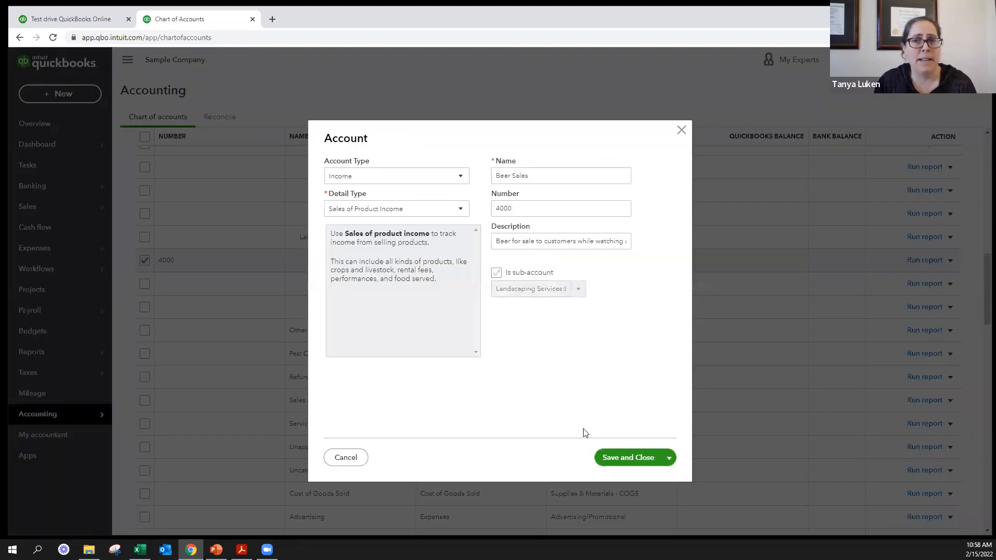
click(633, 458)
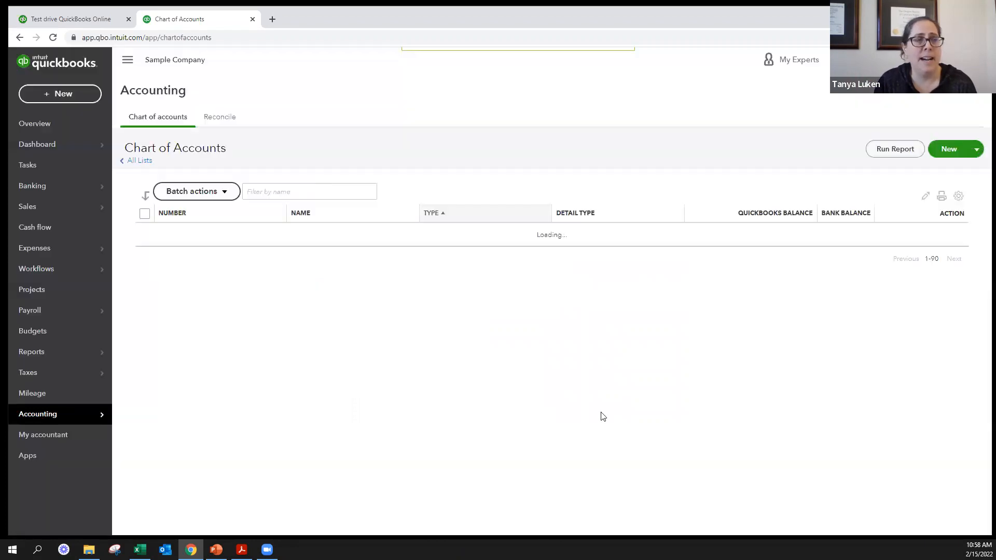
- Select Landscaping Services and all its sub-accounts, including Job Materials, Labor and the accounts beneath them
scroll(503, 395, down, 14)
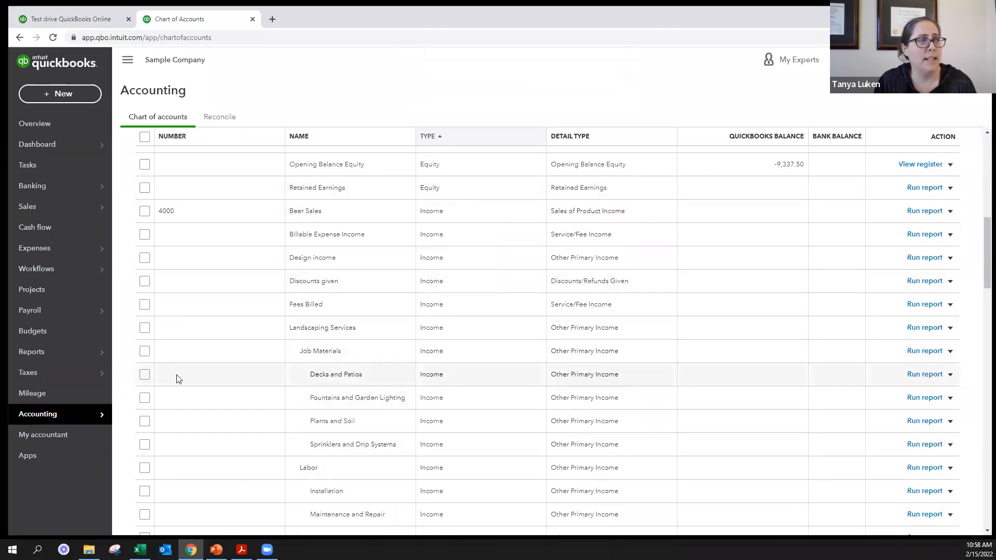
click(145, 375)
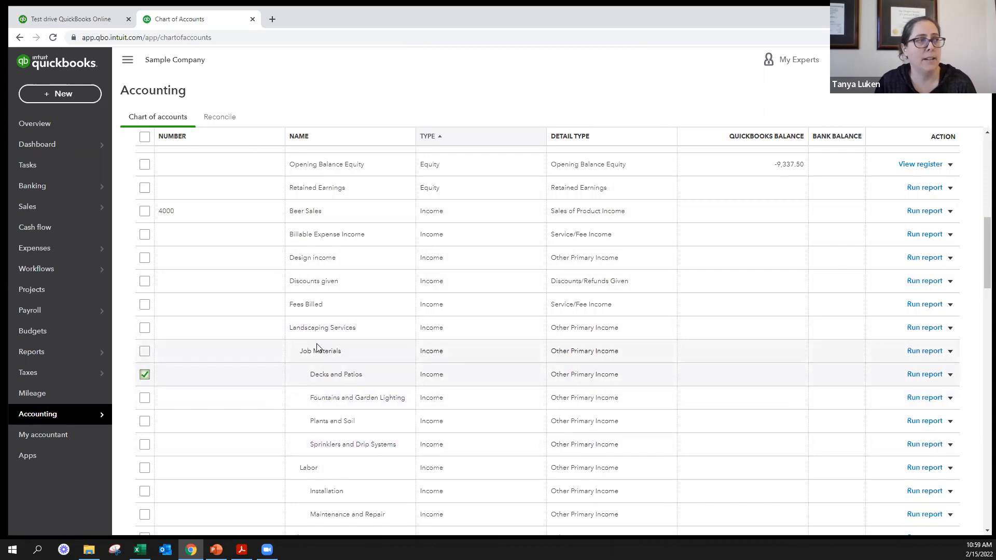
scroll(347, 359, down, 2)
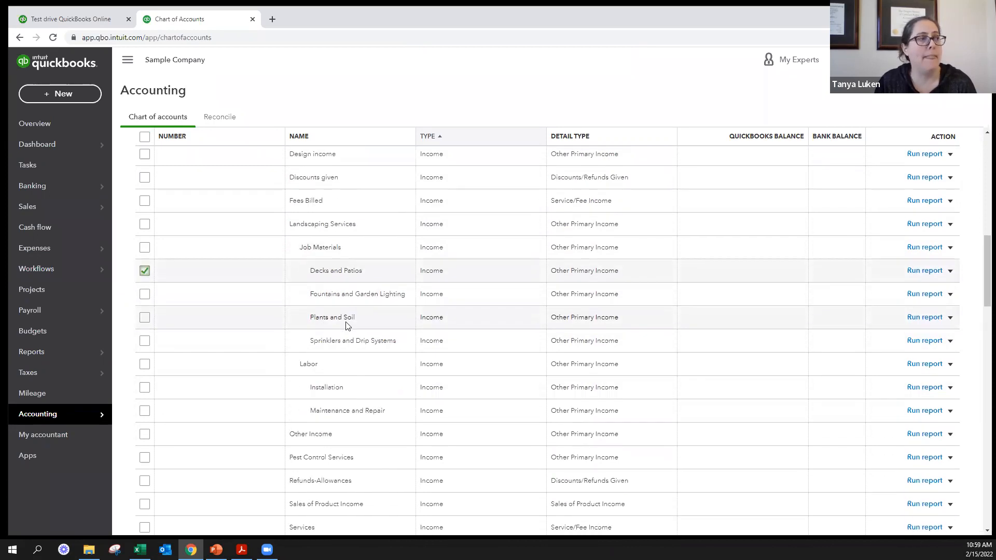
click(144, 248)
click(145, 294)
click(145, 318)
click(145, 340)
click(145, 364)
click(144, 388)
click(145, 411)
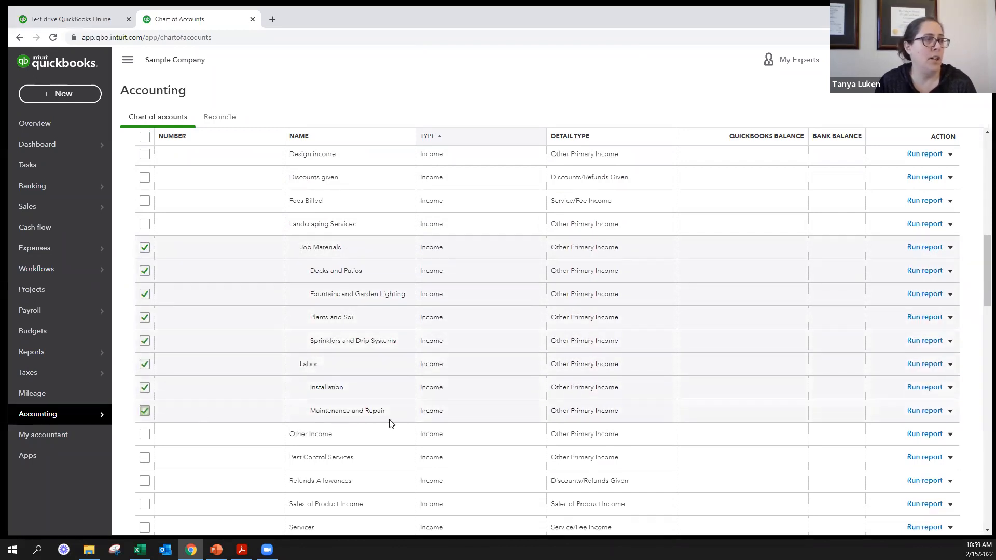
click(146, 225)
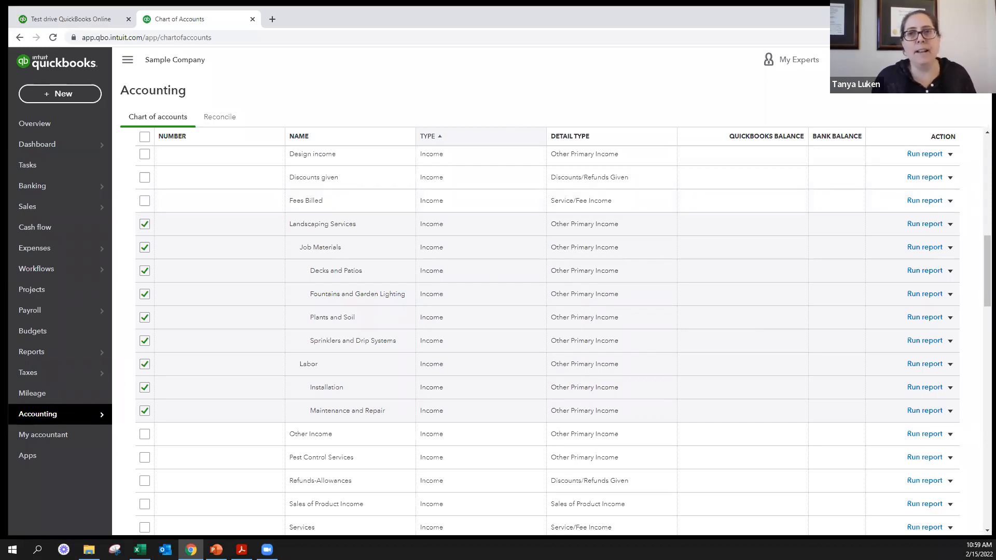
key(alt+Tab)
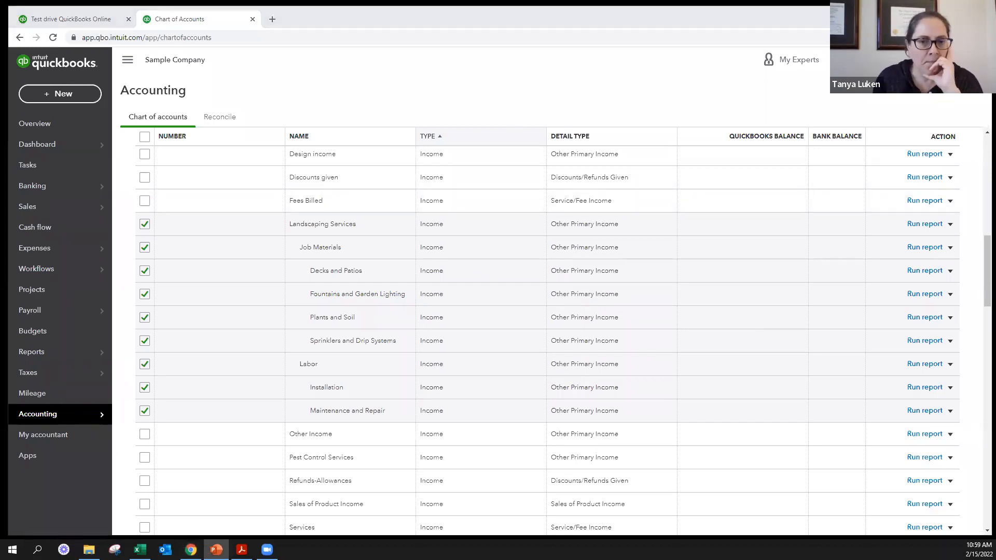
- Mark the Checking account for disconnection from its bank on save, and close it without saving
scroll(826, 300, up, 10)
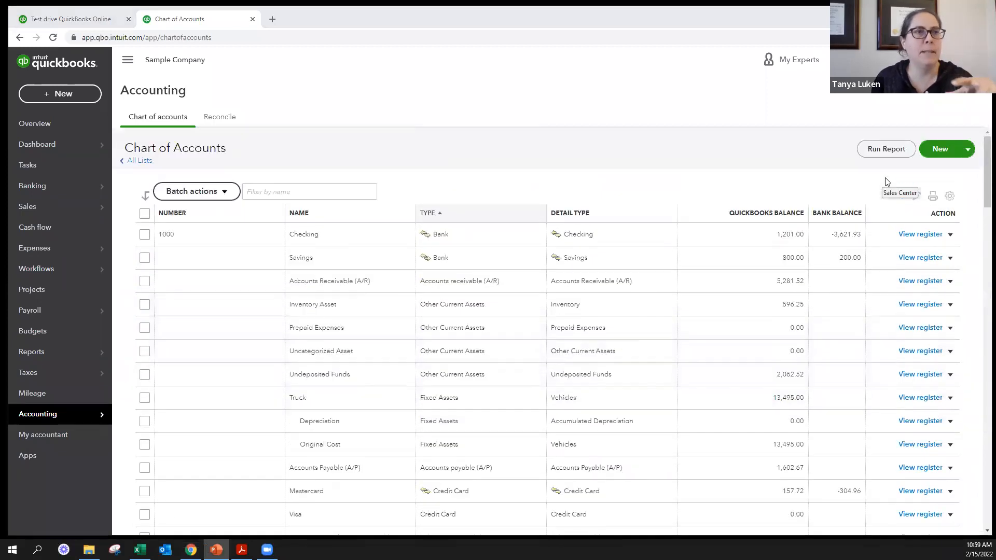
click(951, 235)
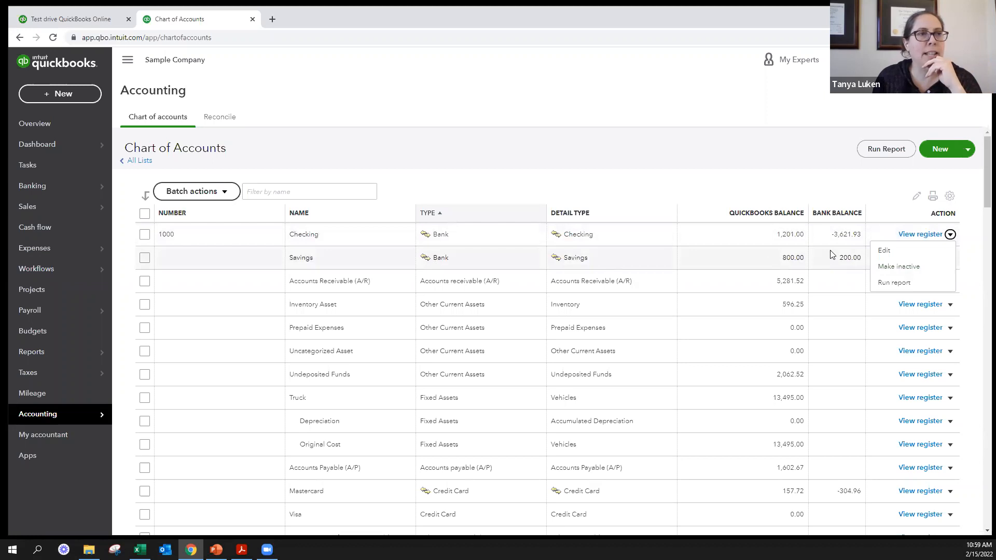
click(902, 252)
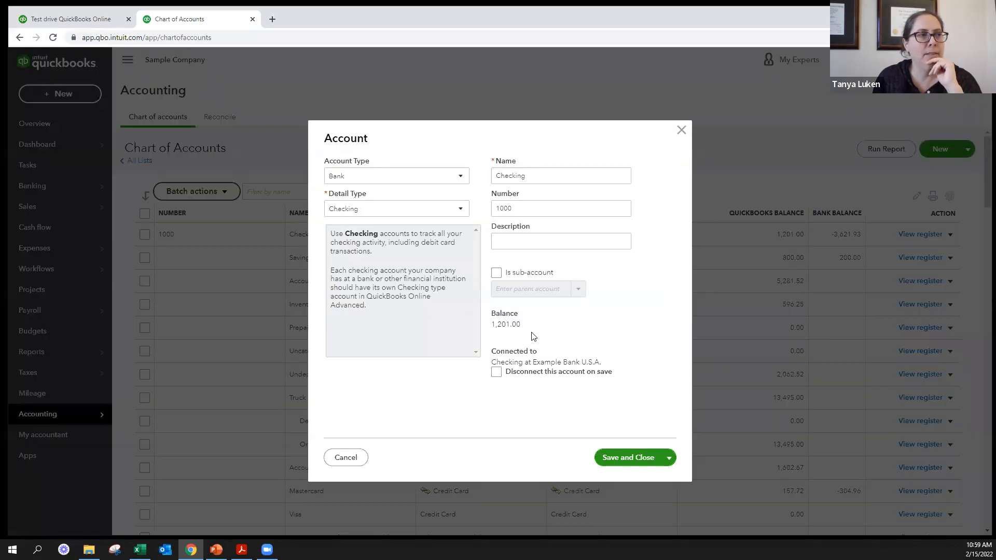
click(497, 372)
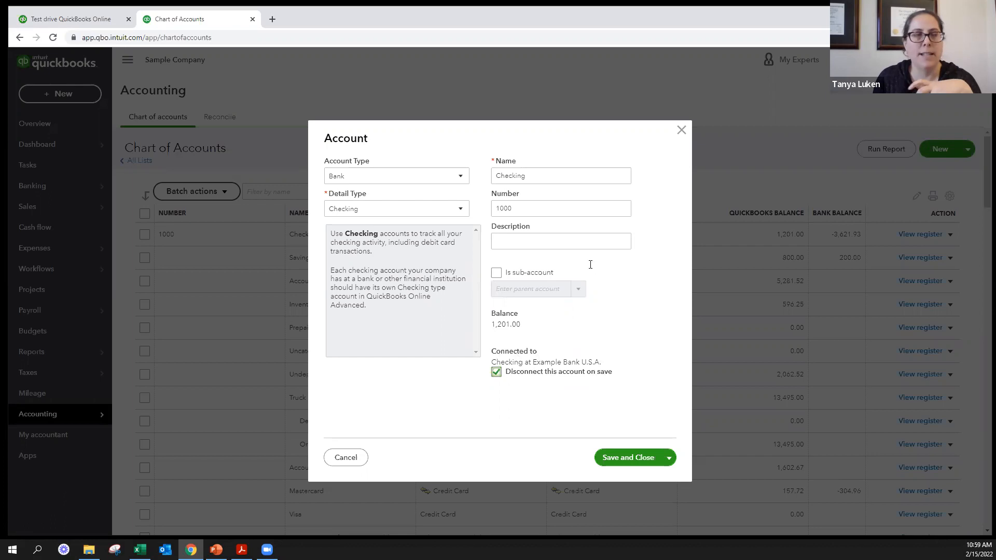
click(681, 132)
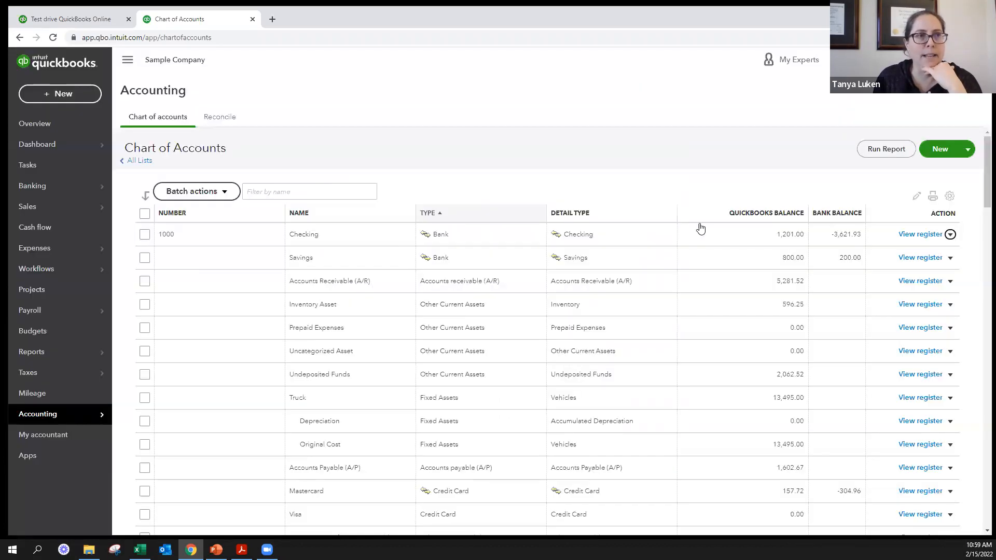
- View the Checking account's bank register, dismiss the register basics tip, and return to the chart of accounts
click(904, 235)
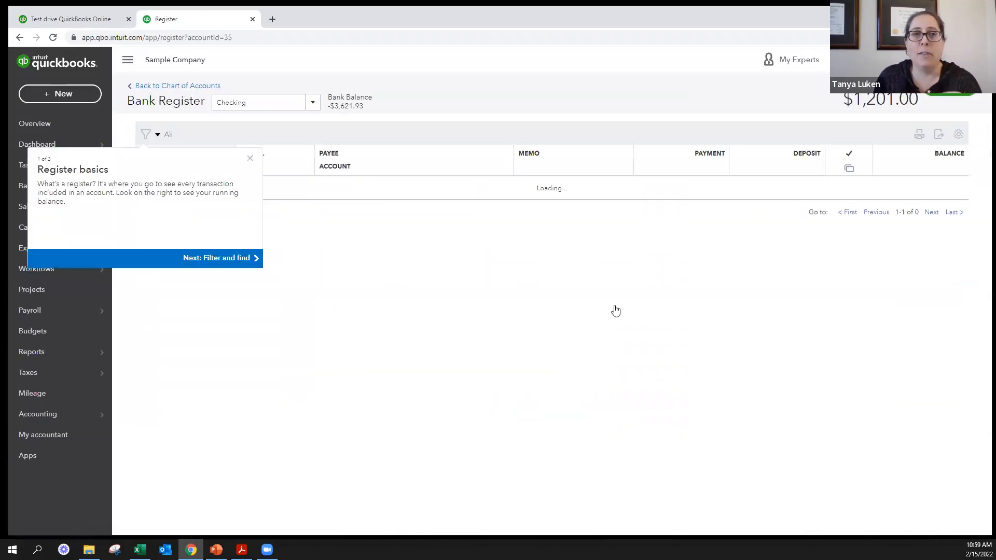
click(249, 185)
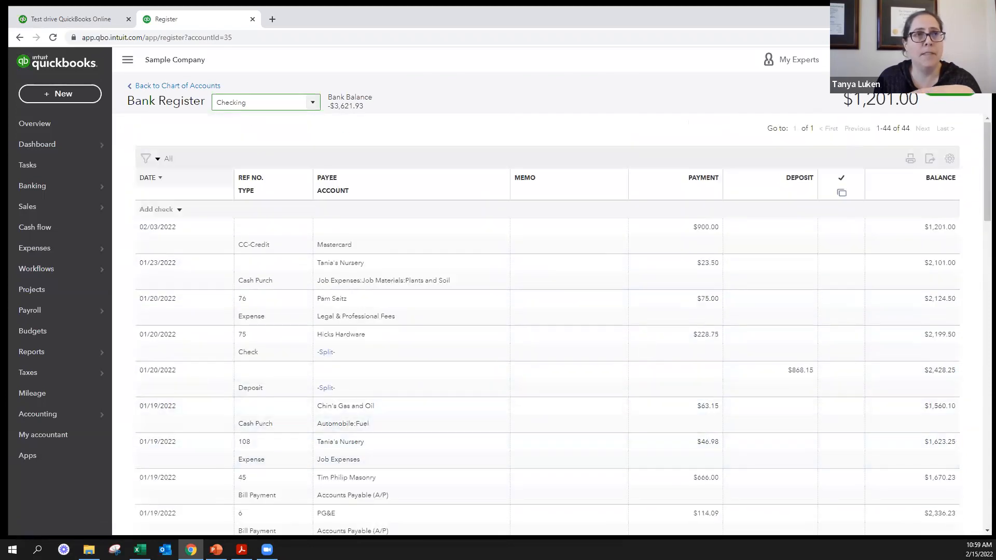
click(887, 60)
click(516, 175)
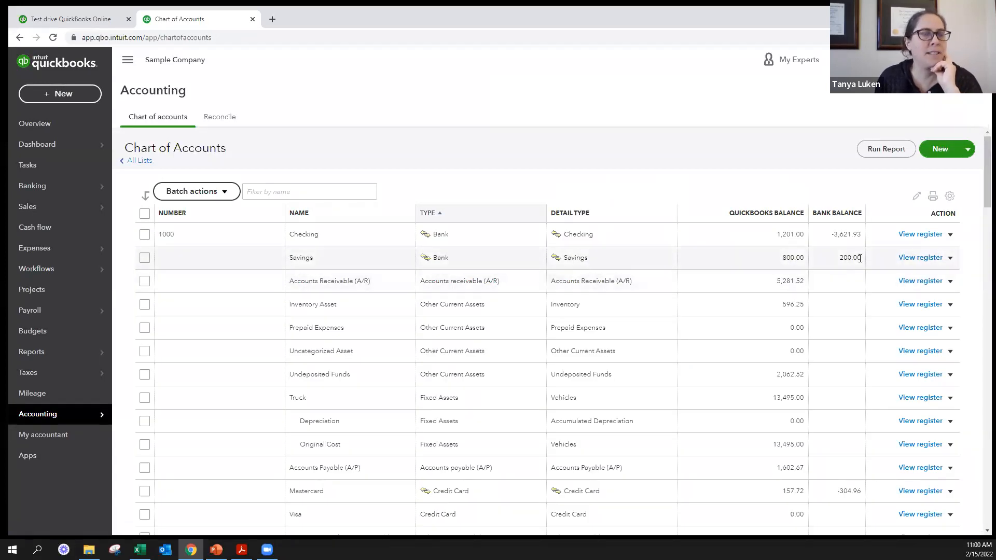
- Set the Savings account to disconnect from its bank on save, save it, and close the account form
click(950, 258)
click(885, 280)
click(496, 372)
click(621, 458)
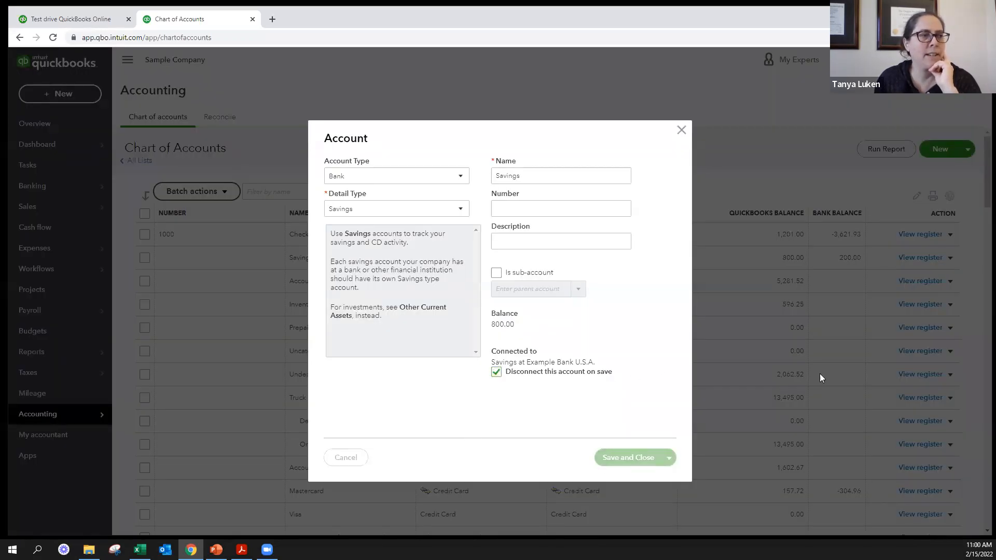
click(681, 130)
- Make the Savings account inactive and confirm the change
click(949, 259)
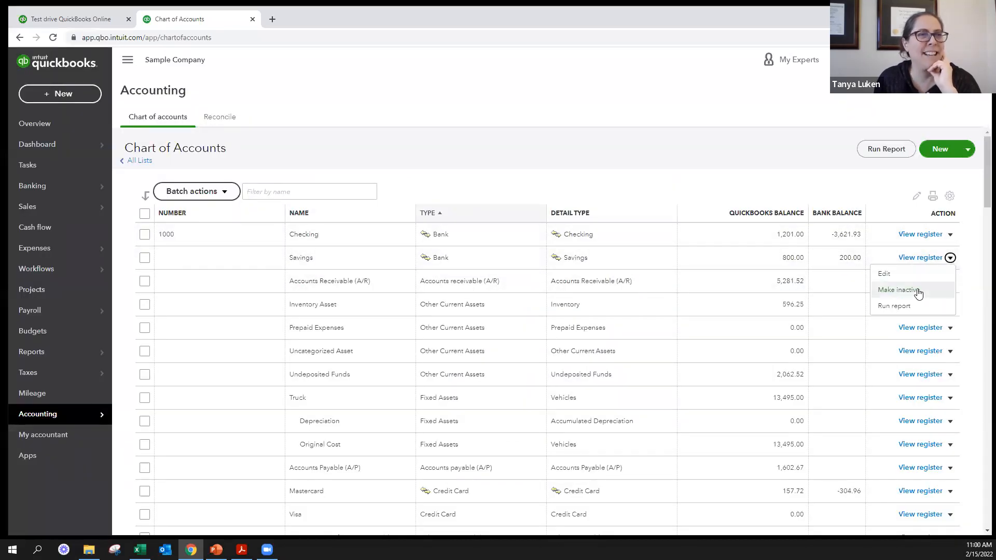
click(883, 289)
click(563, 322)
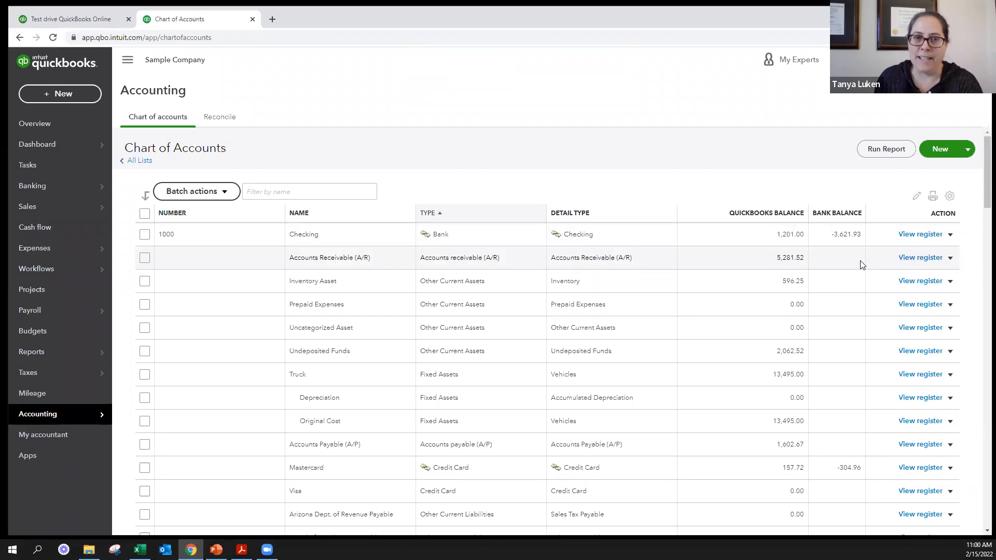
- Include inactive accounts in the chart of accounts and make the deleted Savings account active again
click(950, 197)
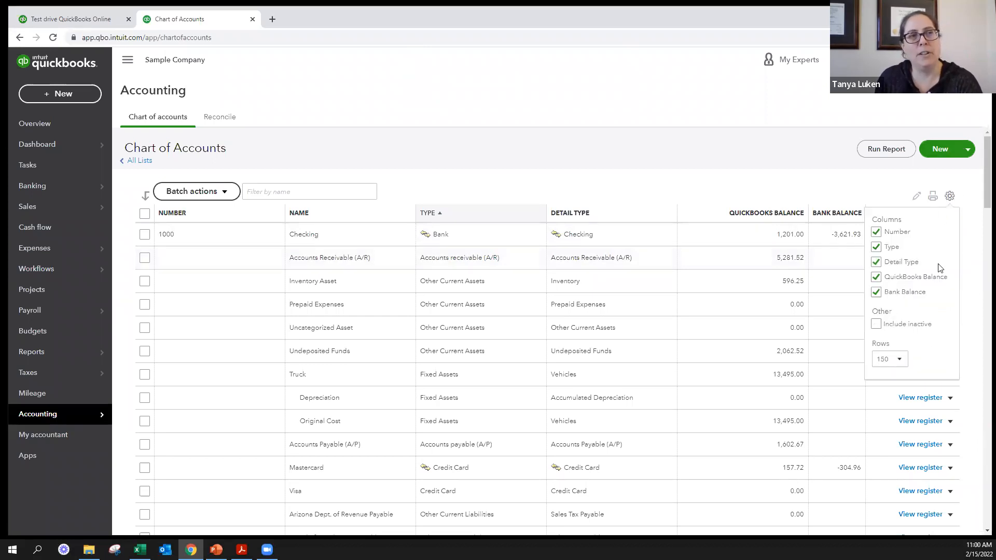
click(876, 324)
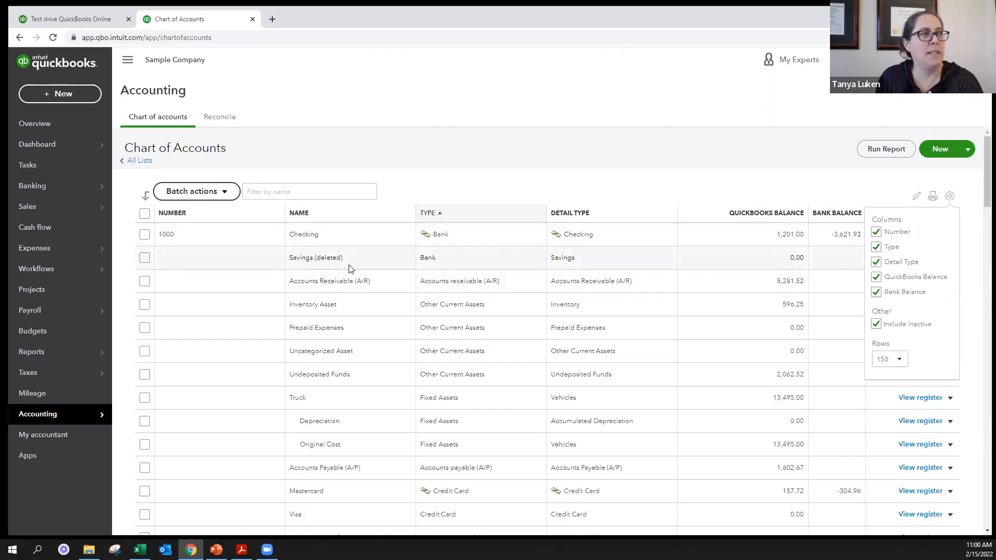
click(949, 196)
click(912, 262)
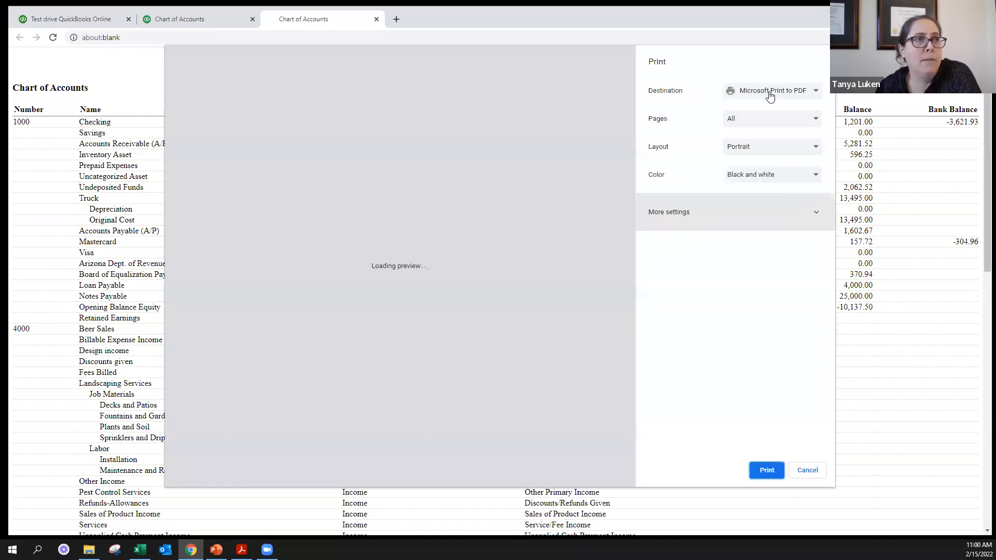
- Cancel printing the chart of accounts and close the printable list
click(807, 470)
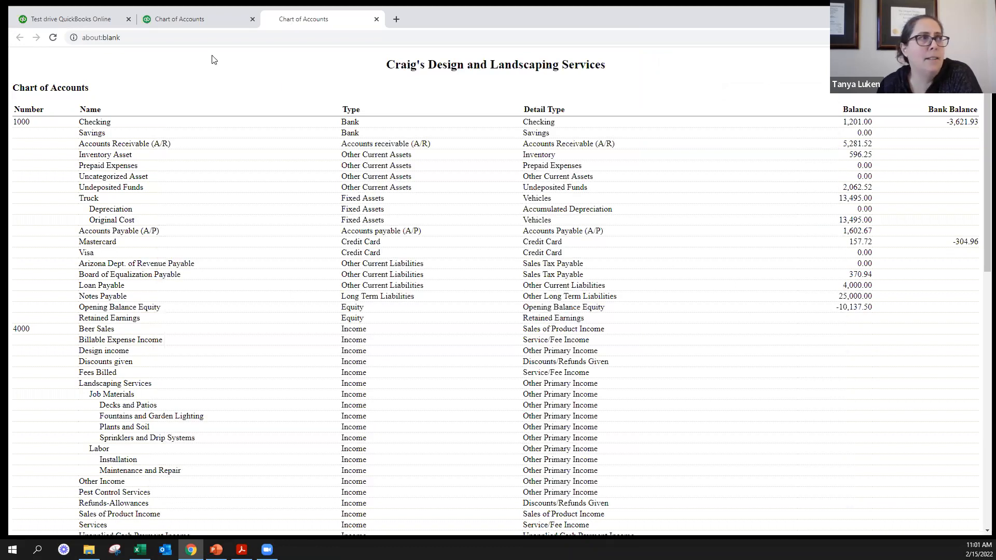
drag(311, 19, 995, 61)
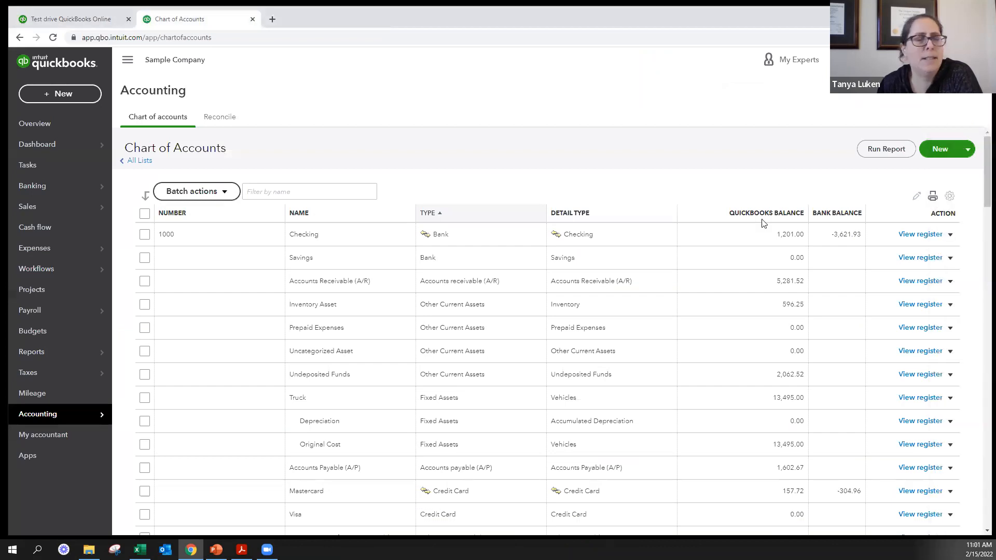
- Run the Account List report from the chart of accounts, return to the chart, and run the report again
click(887, 151)
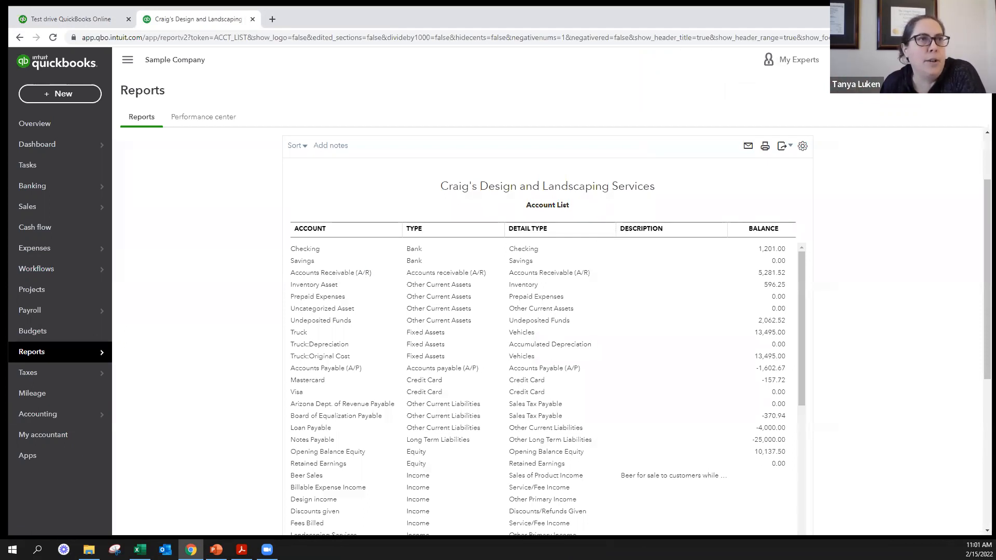
click(937, 60)
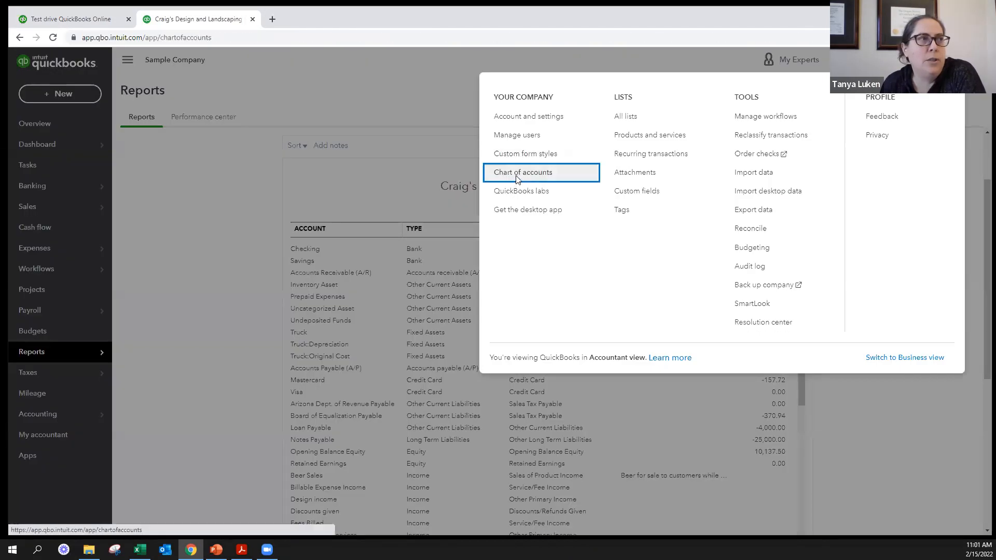
click(519, 173)
click(880, 152)
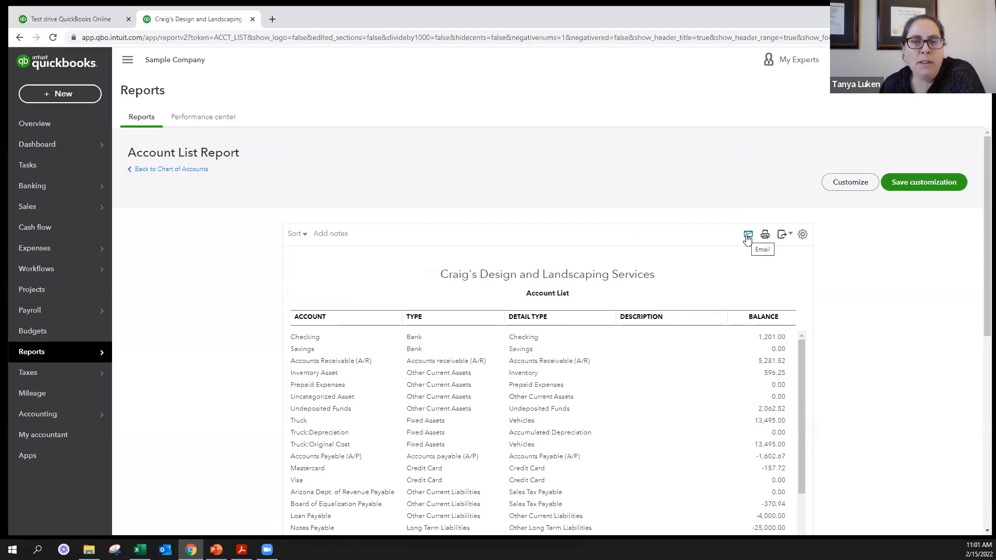
- Export the Account List report to Excel and enable editing in the exported workbook
click(787, 236)
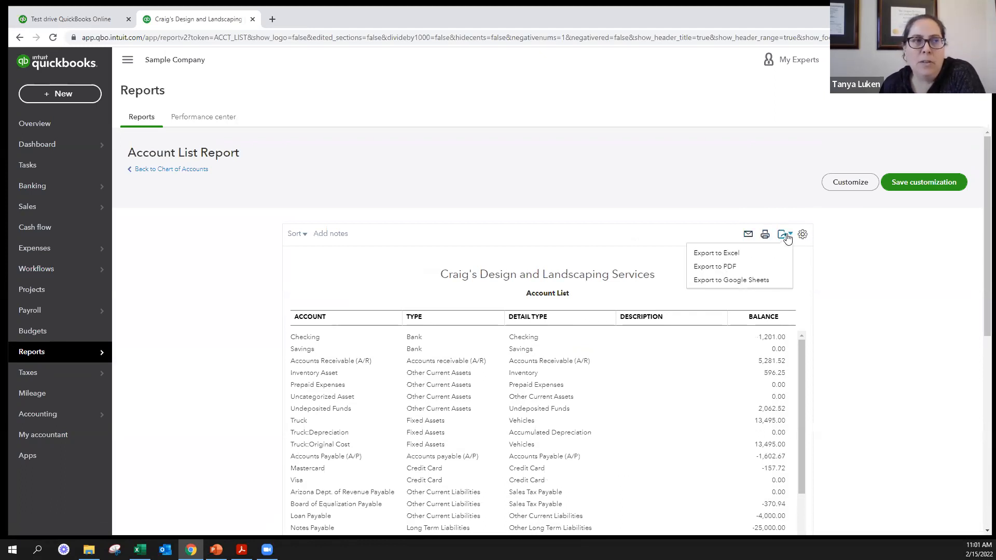
click(727, 255)
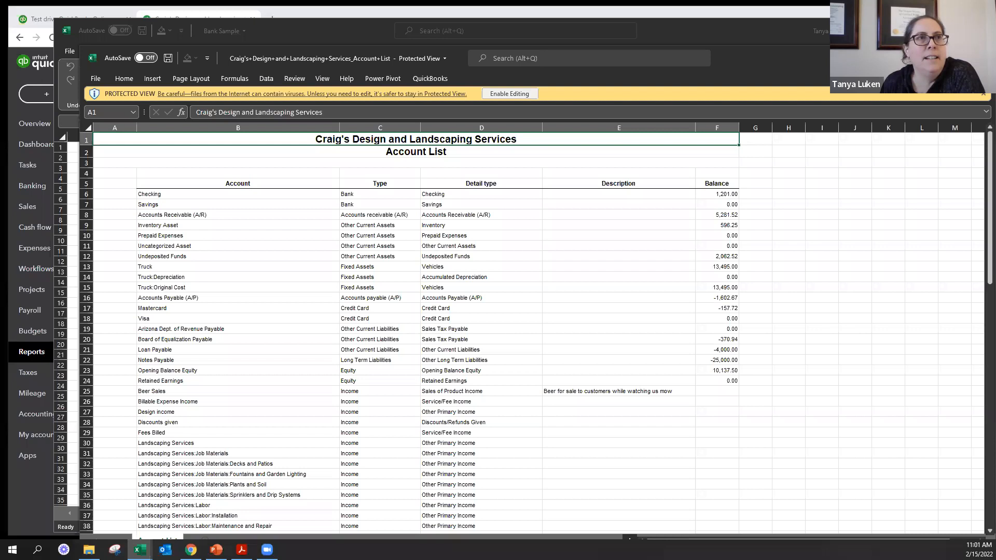
click(510, 94)
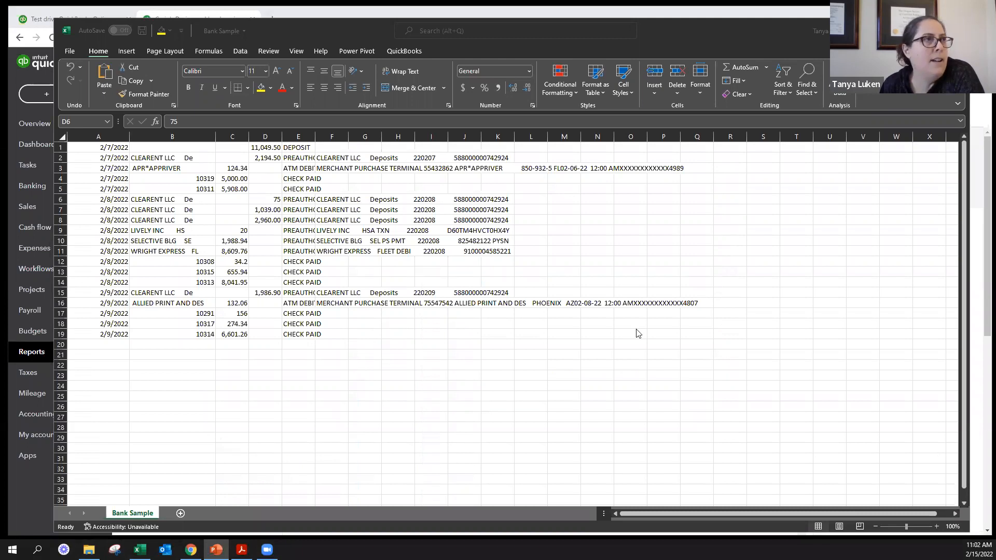
- Return to the Account List report in QuickBooks, view the Checking account's details and close them without changes
click(909, 31)
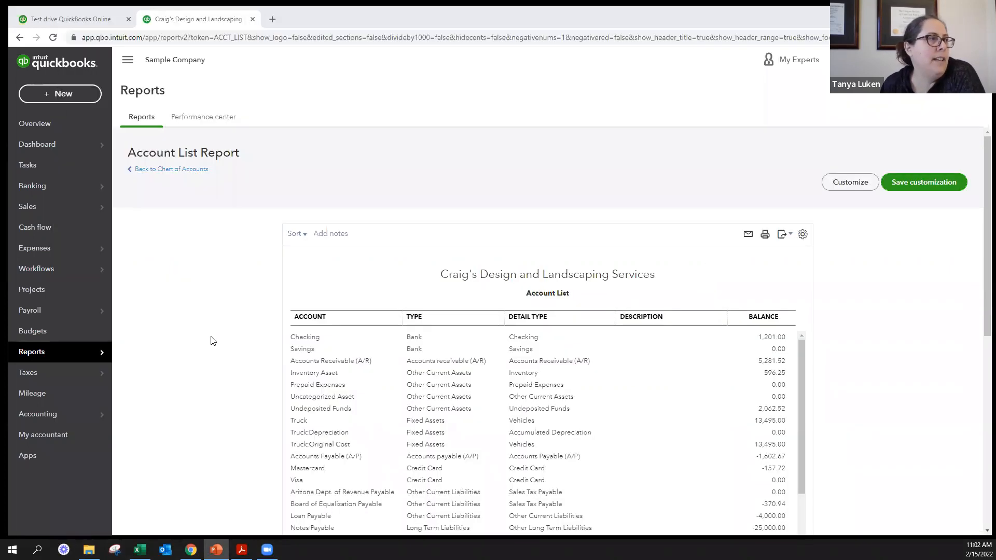
click(193, 326)
double_click(299, 338)
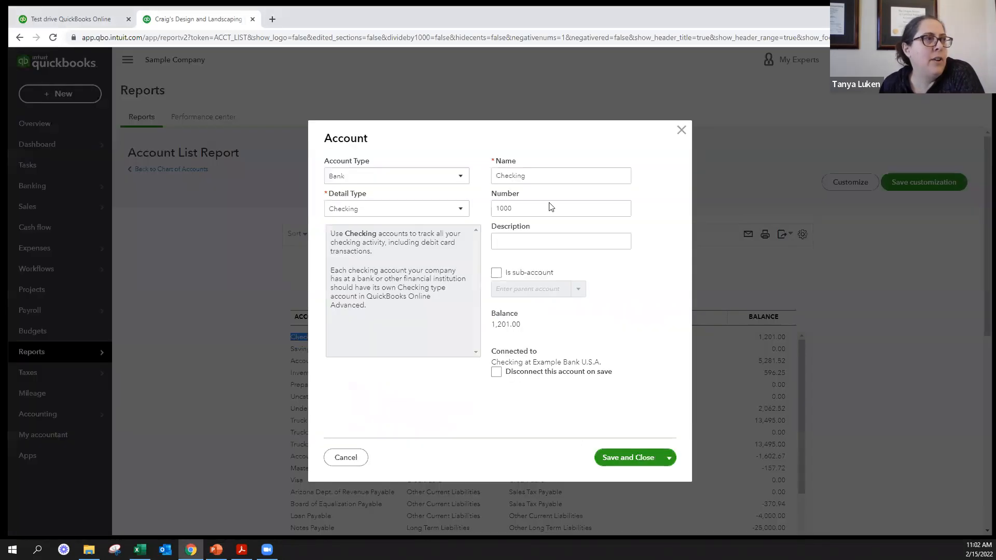
click(681, 130)
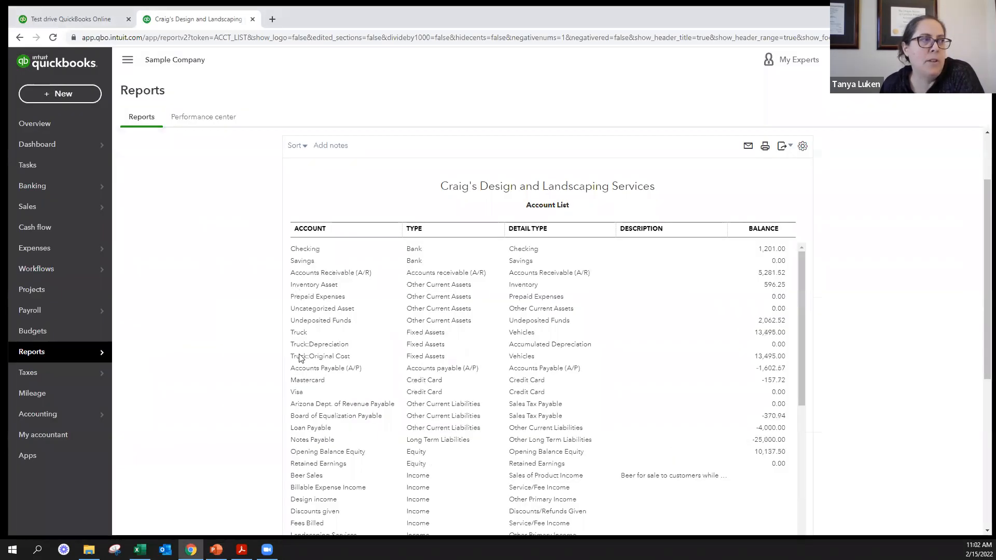
- Rename the Billable Expense Income account to "Billable Income" from the Account List report and save it
scroll(310, 413, down, 5)
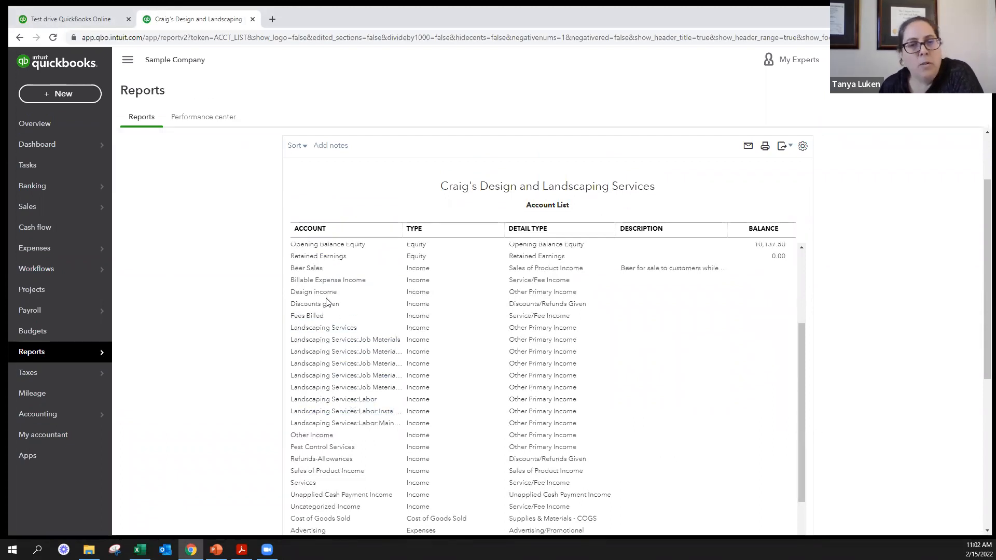
double_click(321, 281)
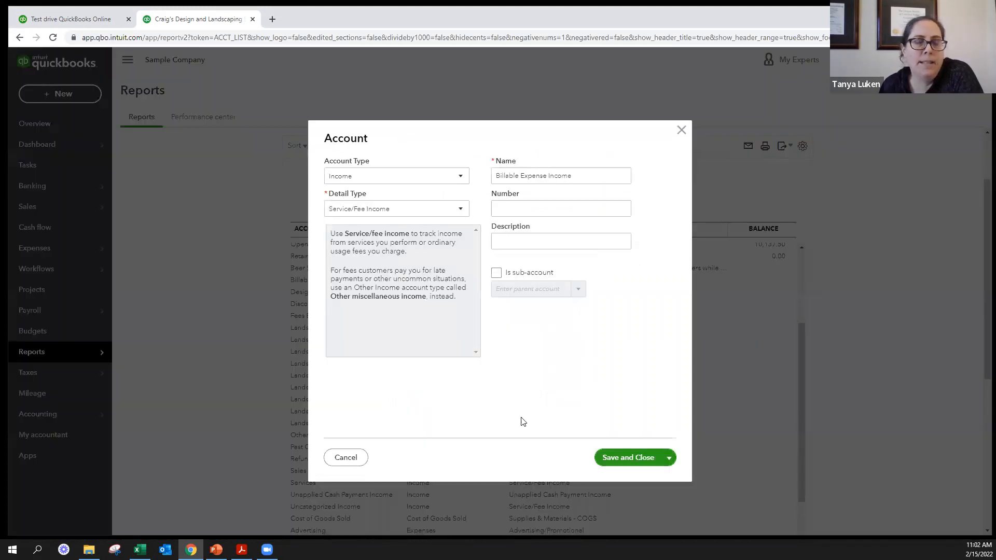
triple_click(588, 176)
click(588, 175)
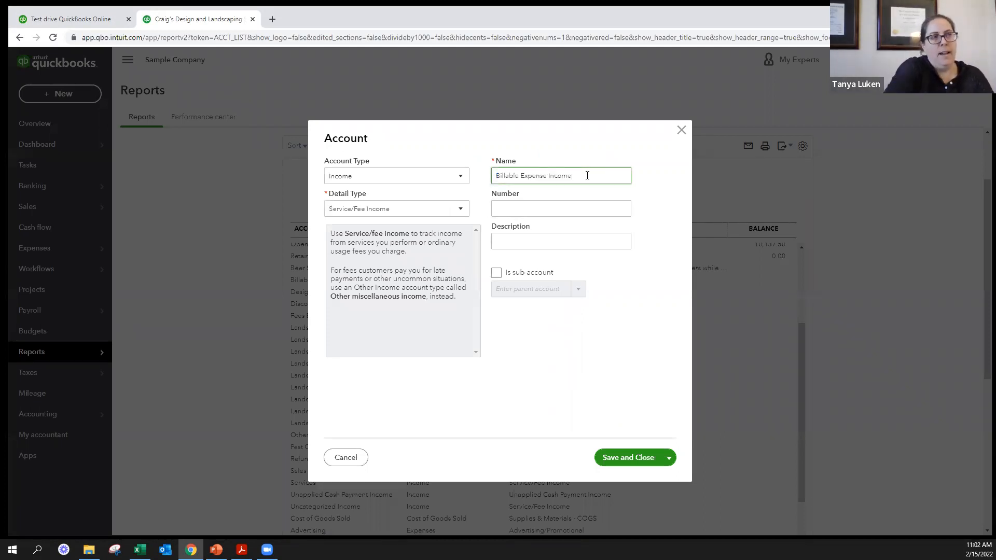
key(BackSpace)
key(BackSpace)
key(BackSpace)
key(BackSpace)
key(BackSpace)
key(BackSpace)
key(BackSpace)
key(BackSpace)
text(Un)
key(BackSpace)
key(BackSpace)
text(Income)
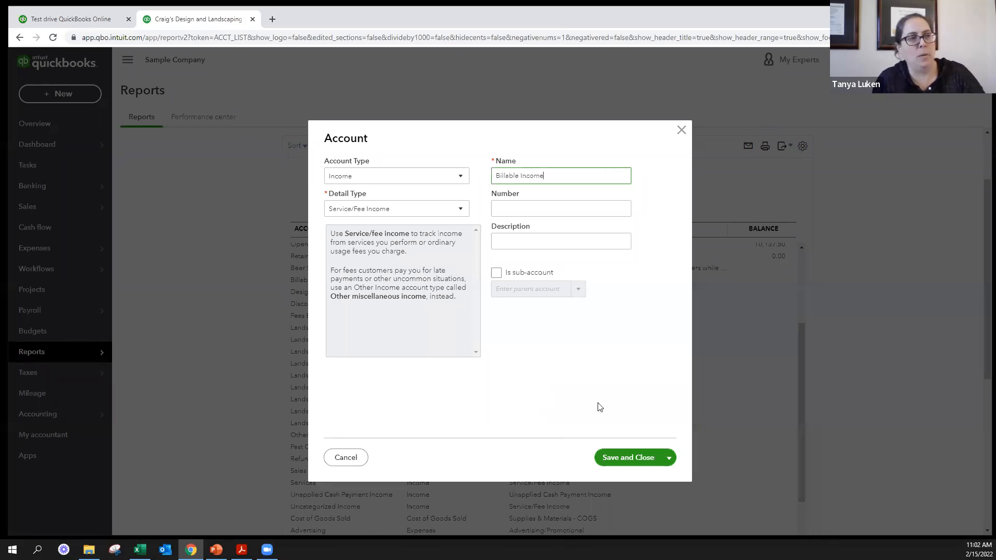
click(621, 460)
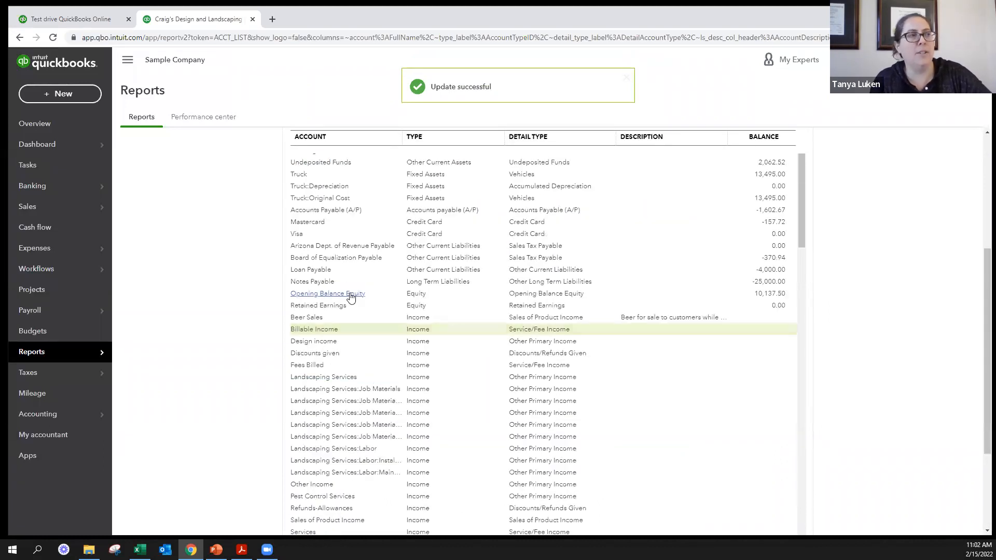
- View the Arizona Dept. of Revenue Payable account's details and close them without changes
double_click(319, 247)
click(318, 247)
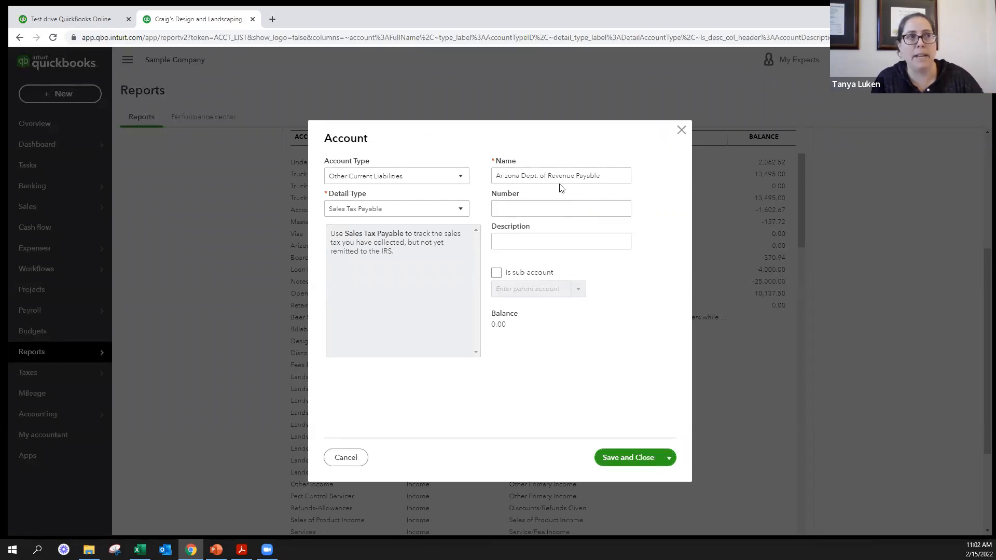
click(681, 131)
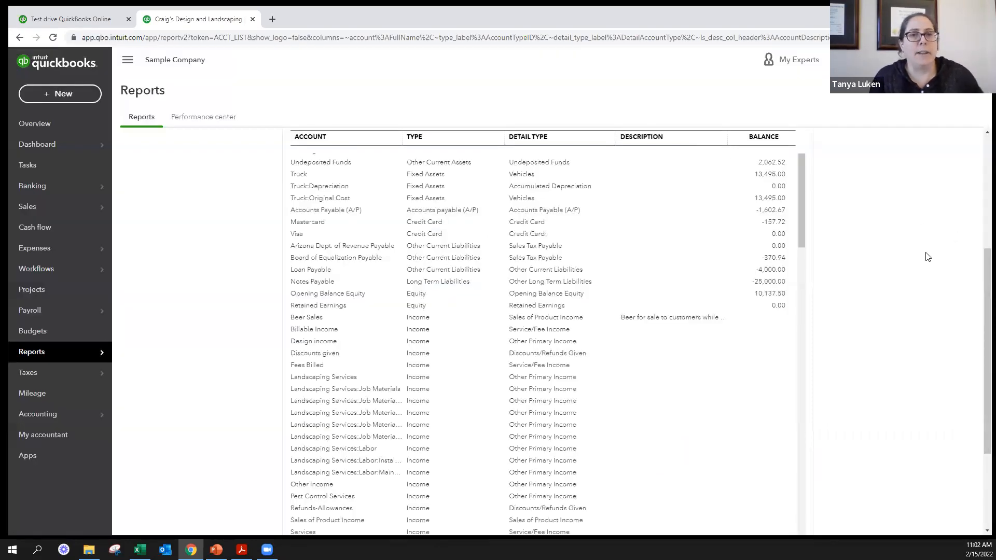
key(alt+Tab)
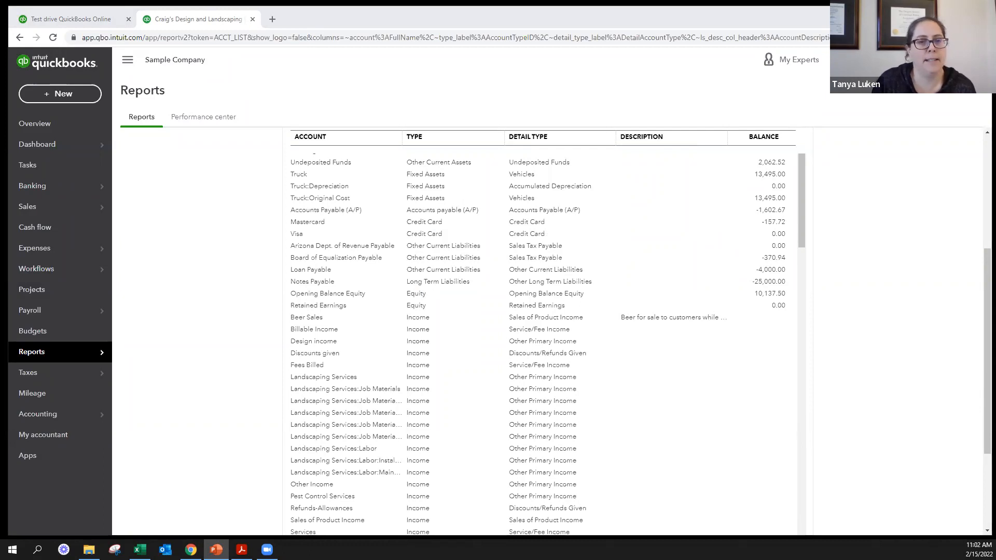
click(875, 330)
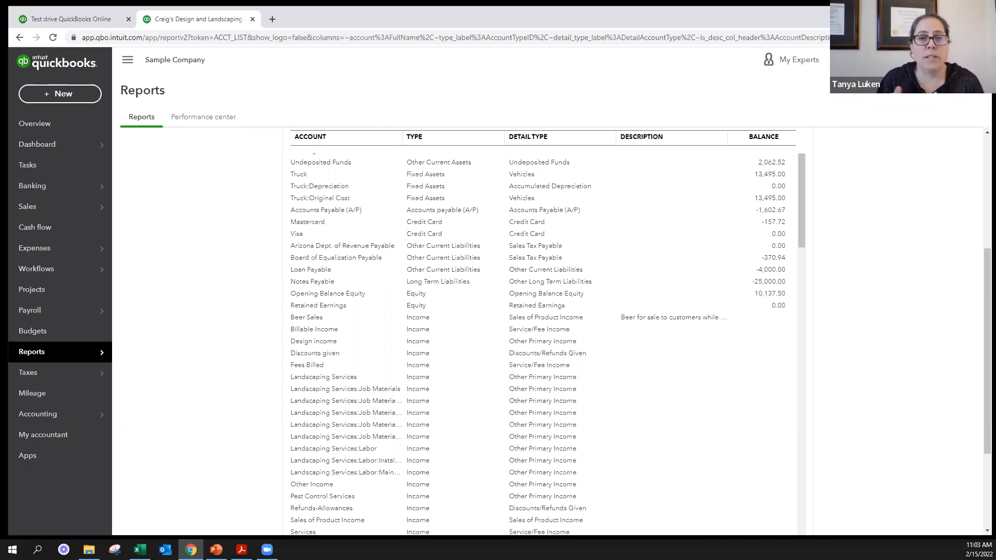
- Run the Profit and Loss report from the standard reports and view its income accounts
mouse_move(96, 356)
click(175, 353)
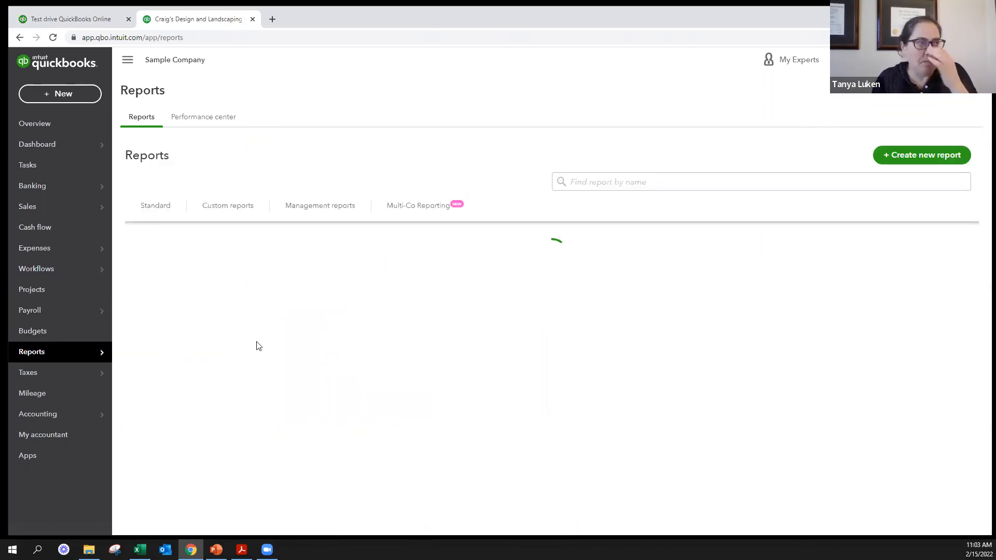
click(155, 218)
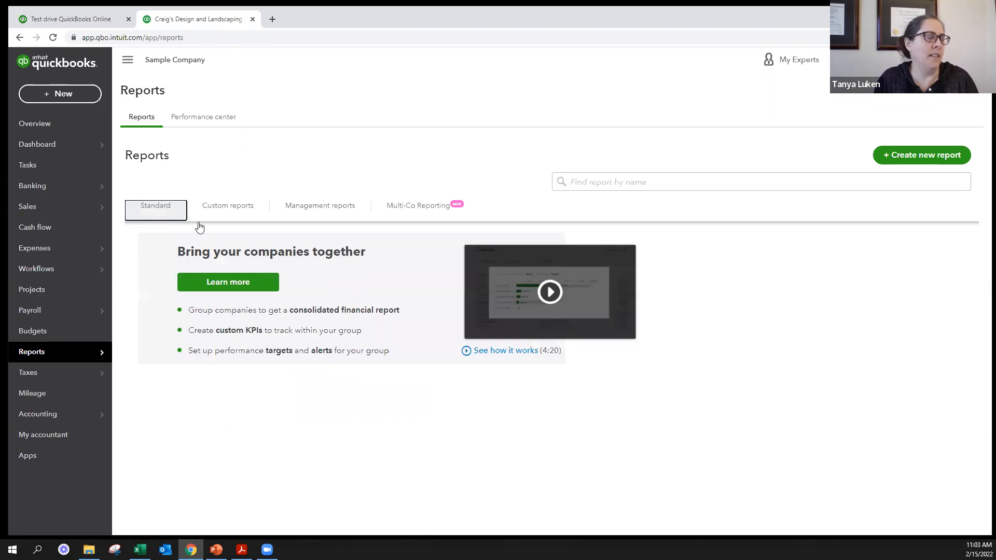
scroll(377, 420, down, 2)
click(200, 346)
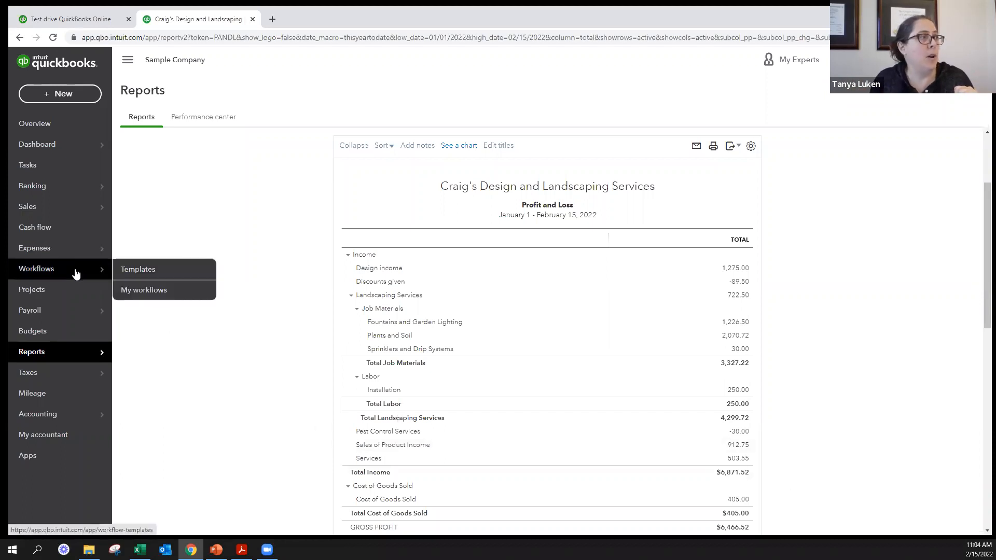
- Open the Products and Services list and check its entry among the company lists in the settings
mouse_move(58, 210)
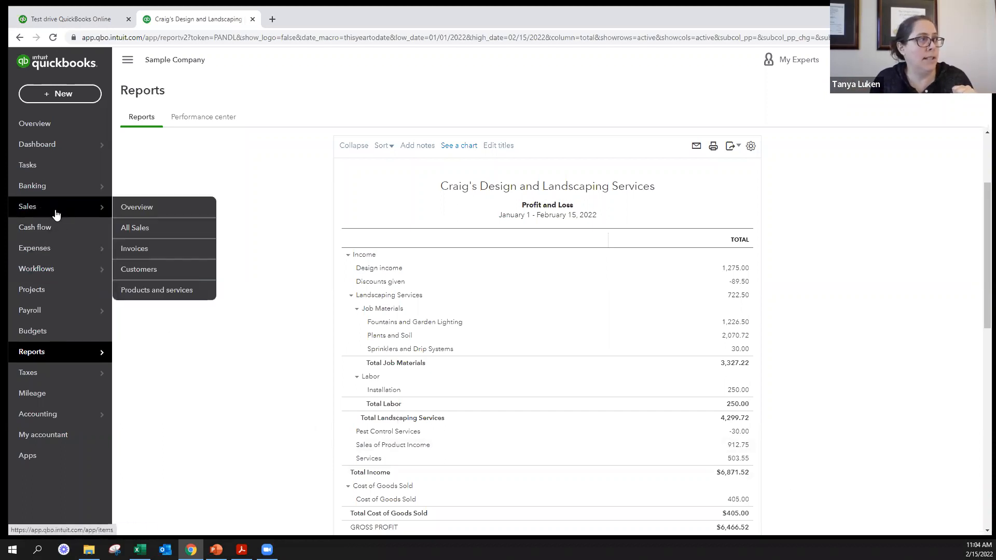
click(171, 293)
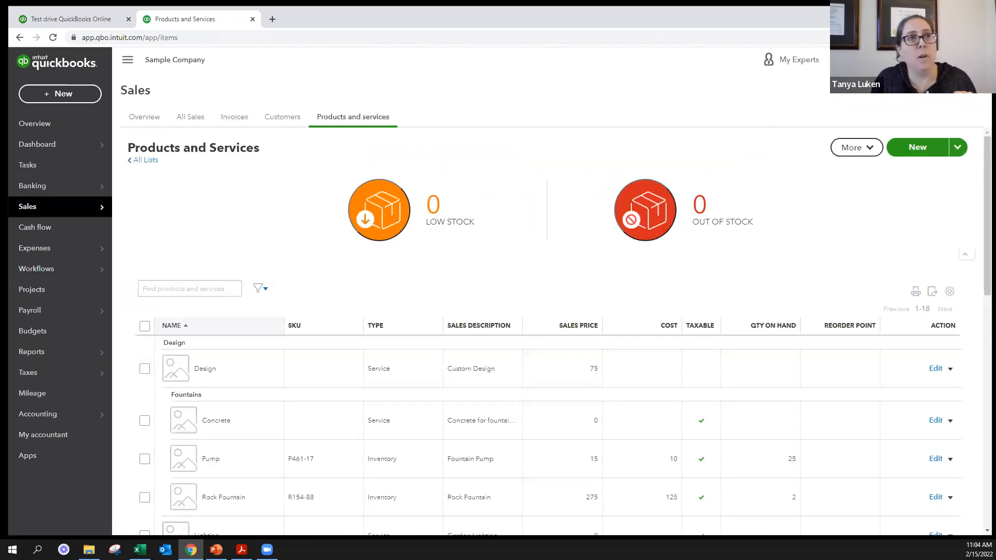
click(953, 60)
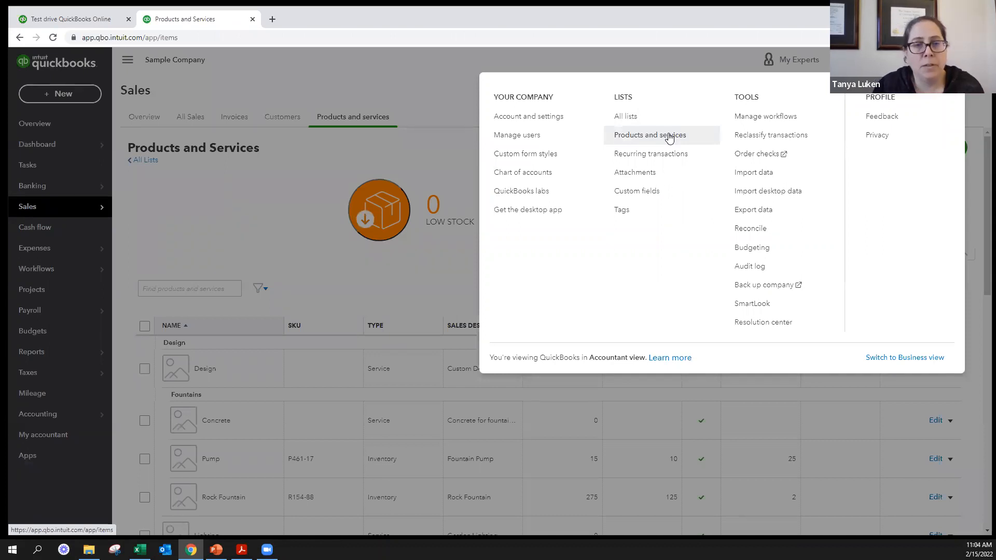
click(257, 223)
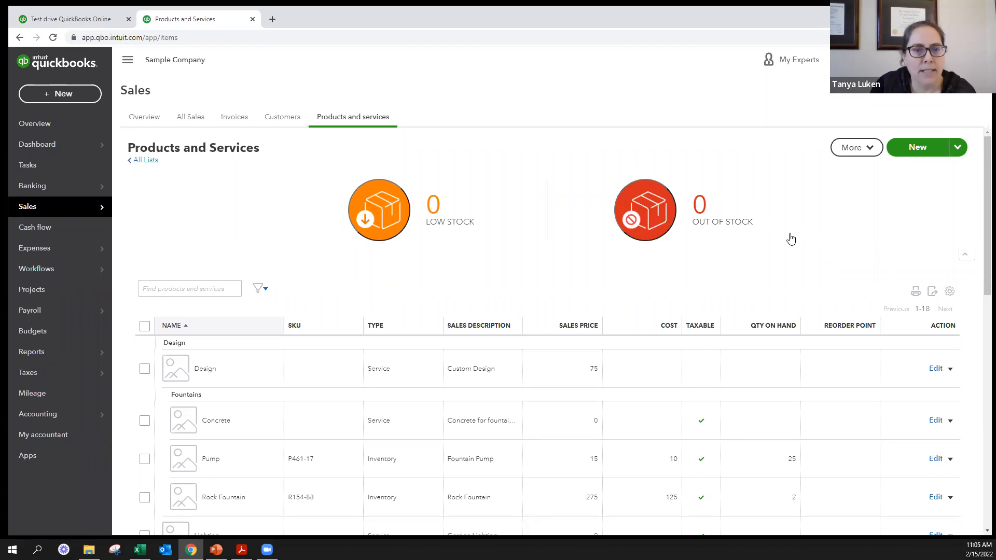
- Start a new Service item in the Products and Services list
click(907, 150)
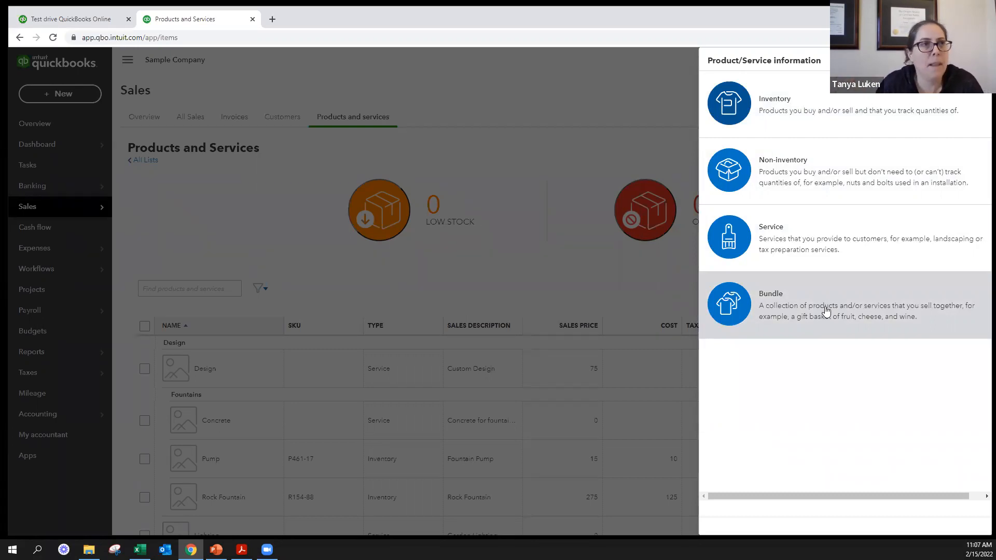
click(821, 246)
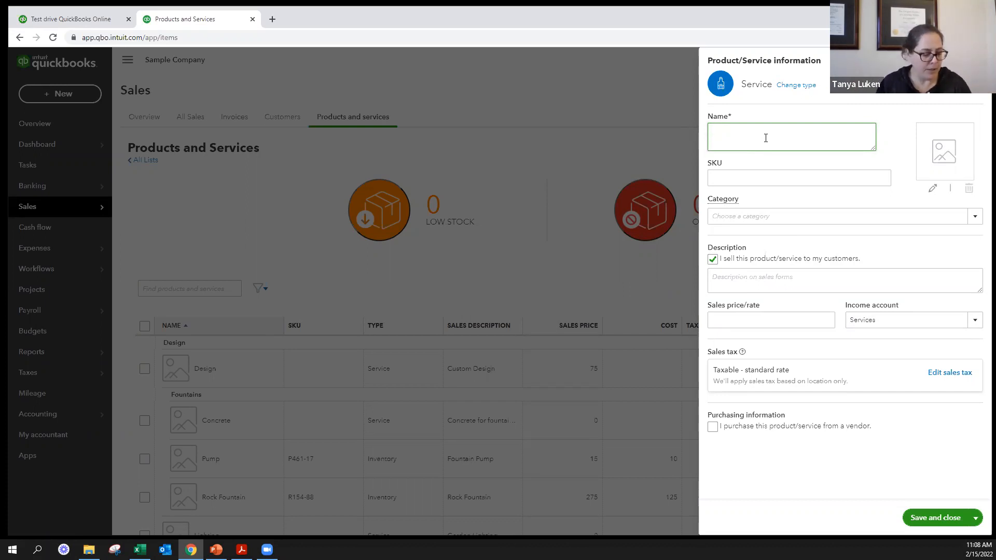
text(T-Shir)
key(BackSpace)
key(BackSpace)
key(BackSpace)
key(BackSpace)
key(BackSpace)
text(Accounting)
key(BackSpace)
key(BackSpace)
key(BackSpace)
key(BackSpace)
key(BackSpace)
key(BackSpace)
key(BackSpace)
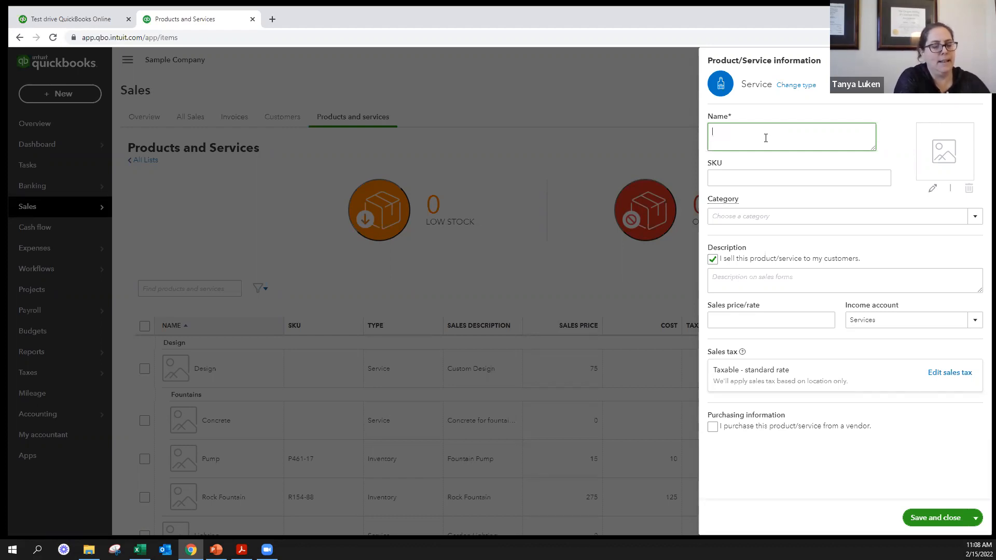
- Name the new service item "60-Minutes"
text(60-Minit)
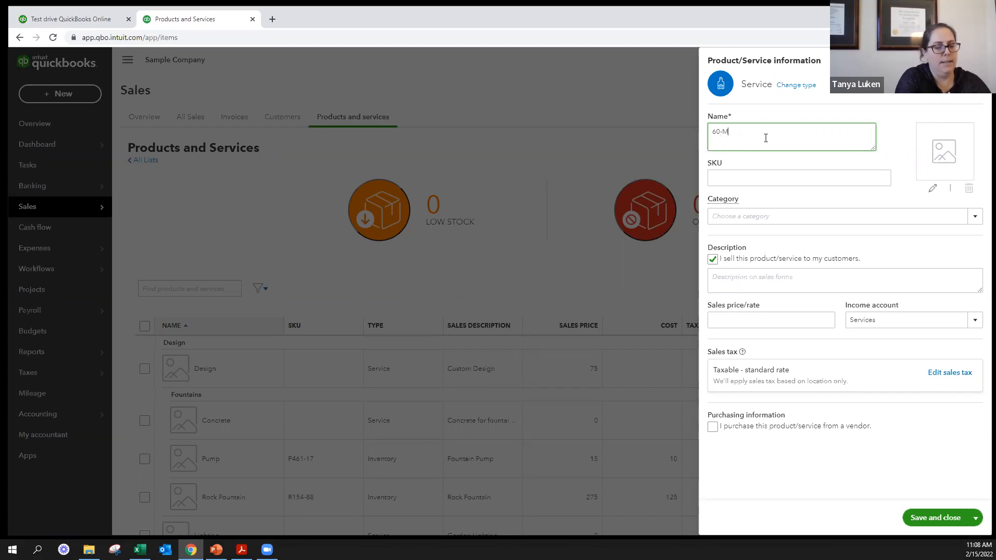
key(BackSpace)
key(BackSpace)
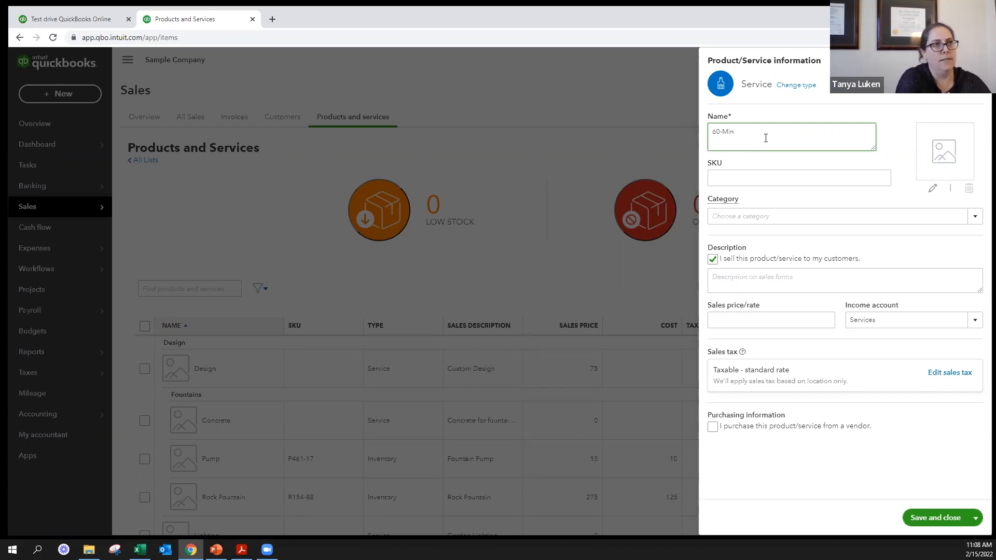
text(inutes)
key(Tab)
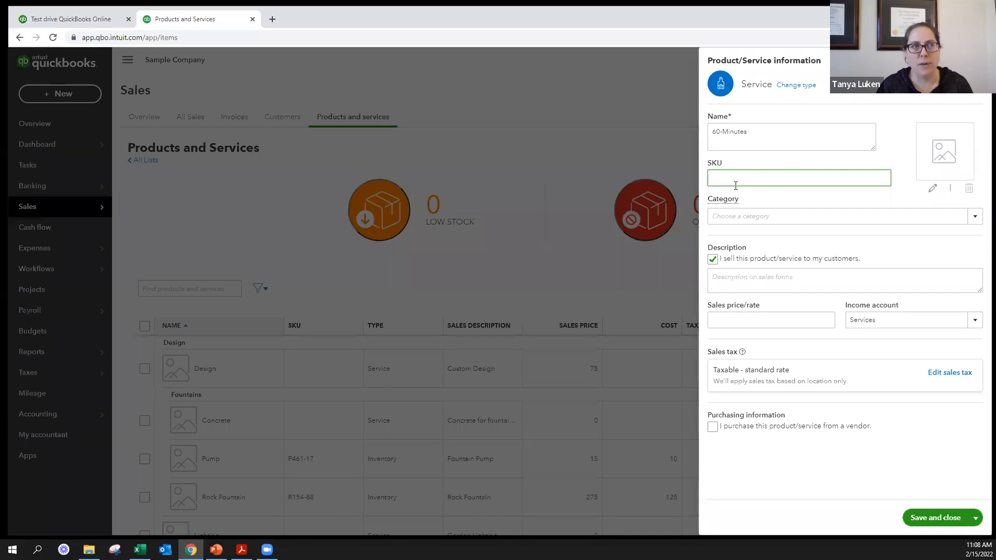
- Examine the available categories and the option for selling the service to customers, without choosing a category
mouse_move(723, 200)
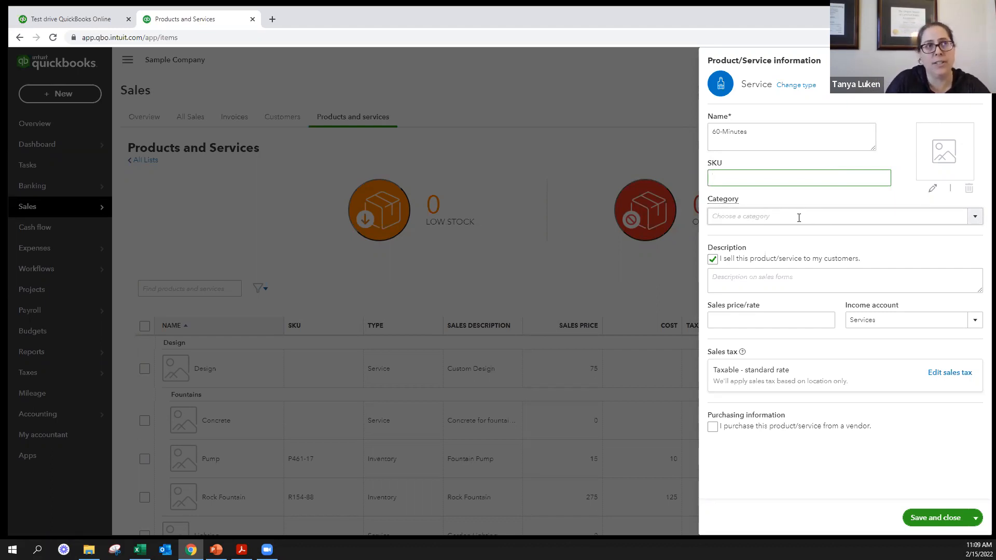
triple_click(776, 131)
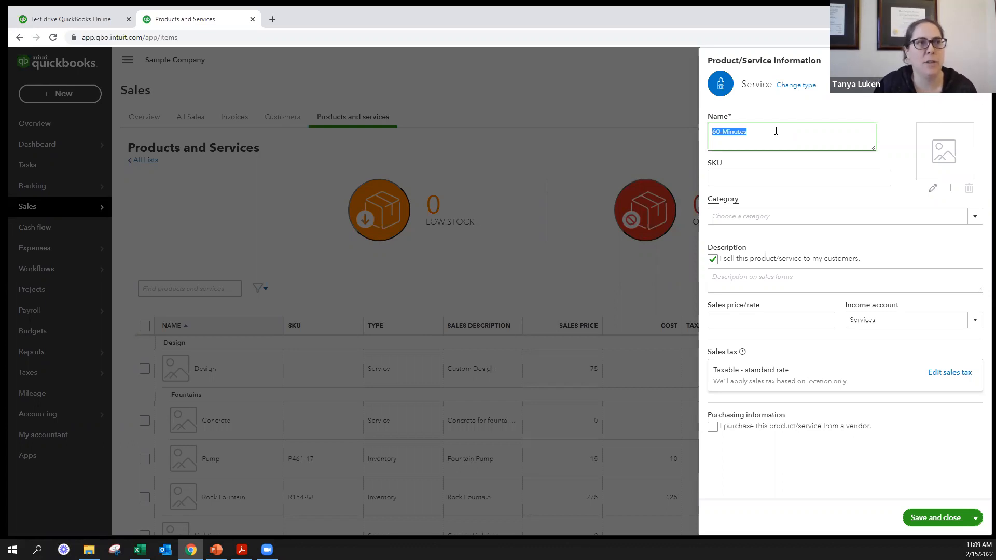
click(778, 283)
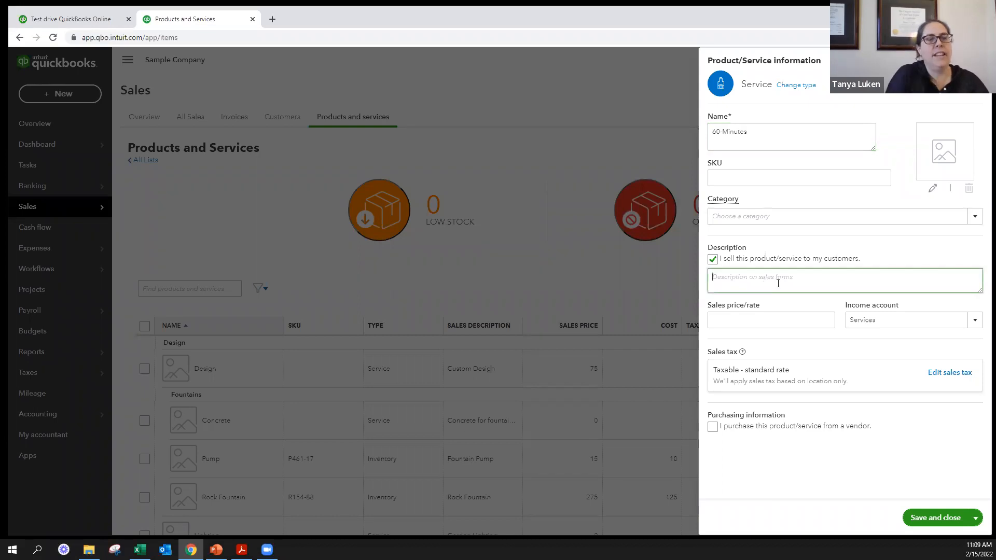
click(822, 220)
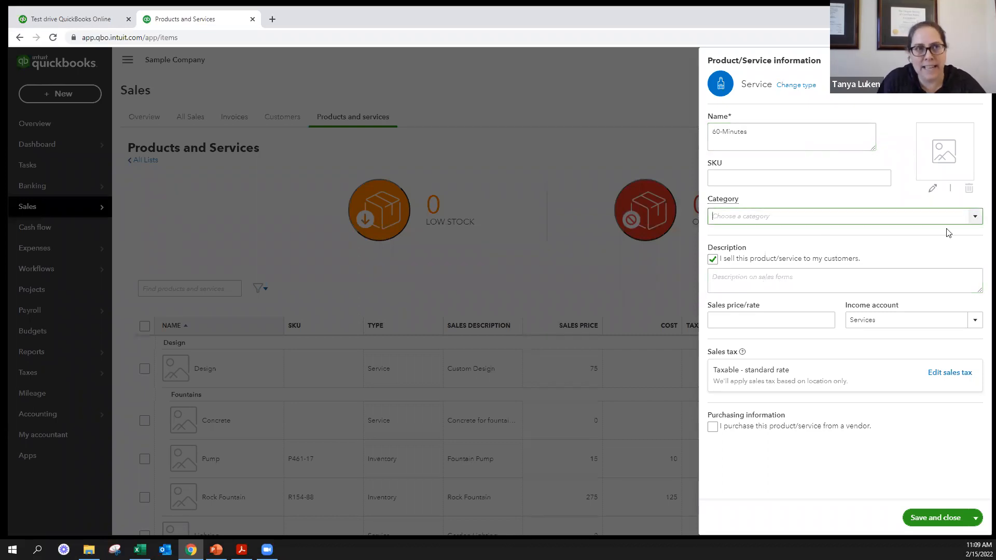
click(974, 218)
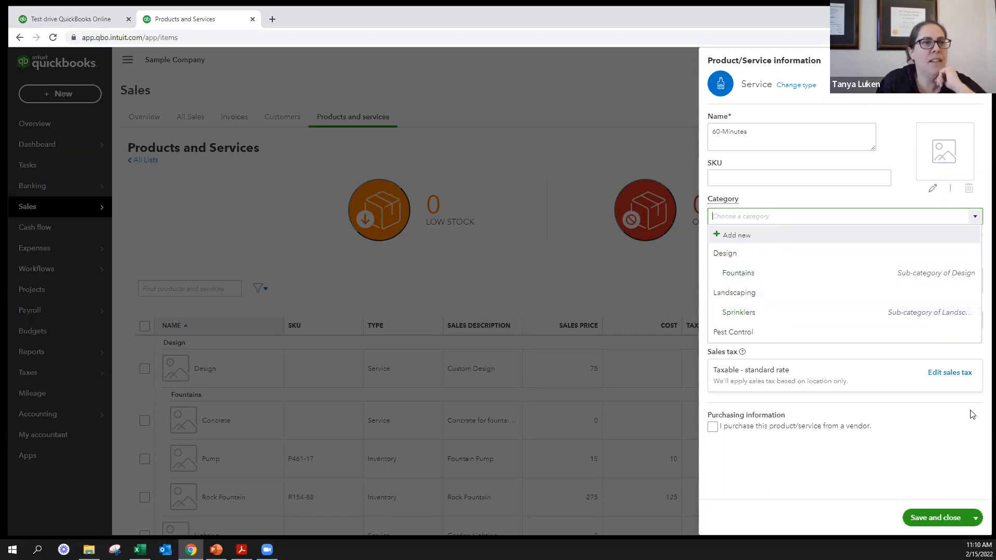
click(927, 429)
click(789, 280)
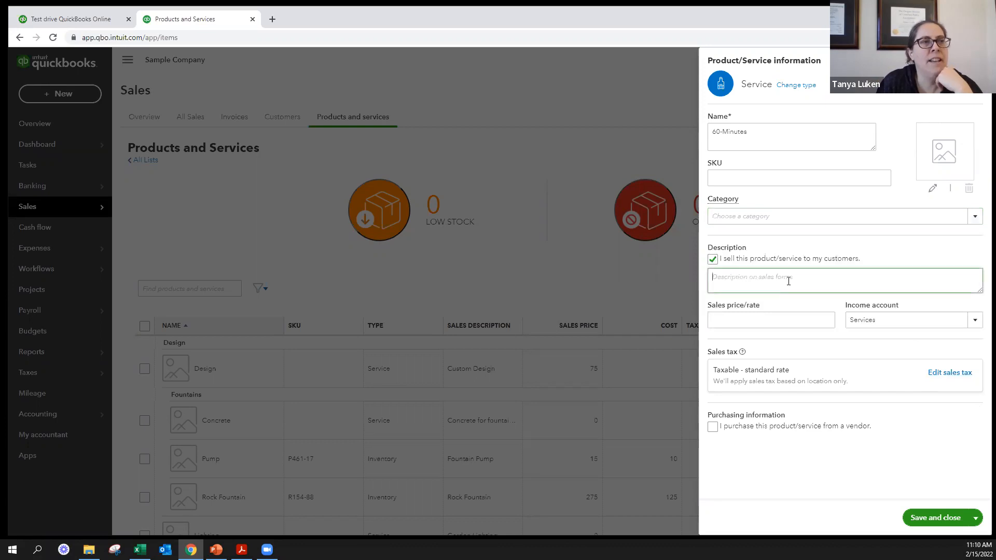
click(714, 260)
drag(862, 259, 719, 258)
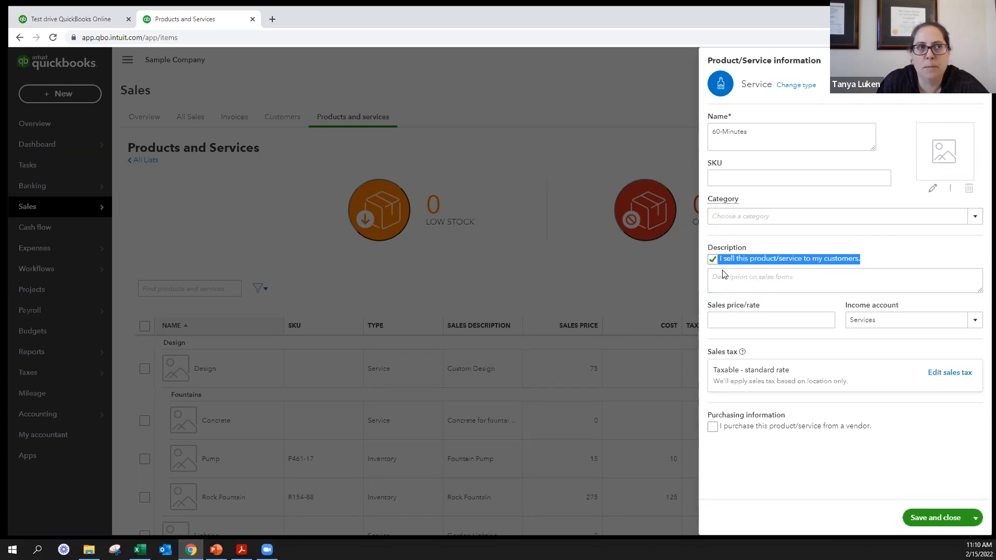
- Enter "60 Minute Accounting Consultation" as the service's description on sales forms
click(726, 277)
text(50)
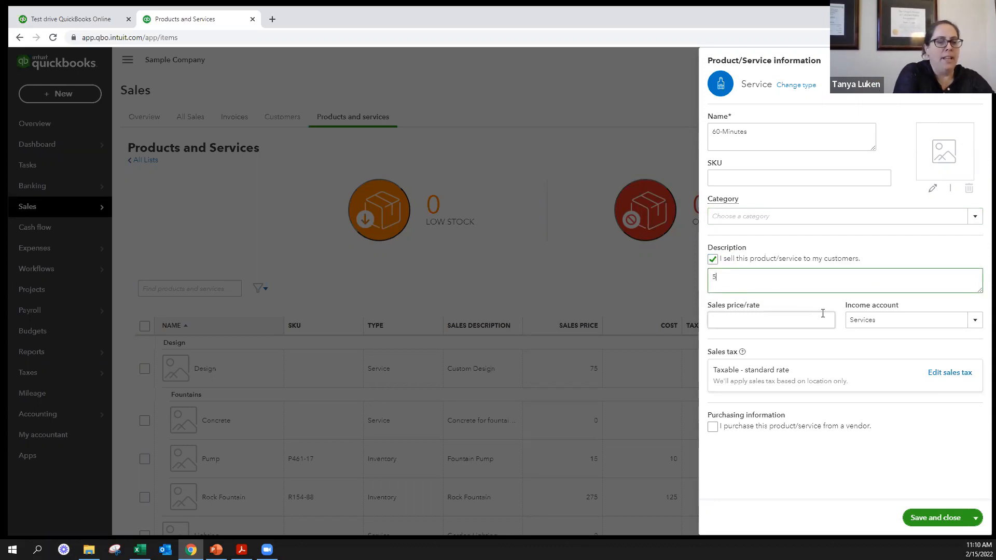
key(BackSpace)
key(BackSpace)
text(60 Minu)
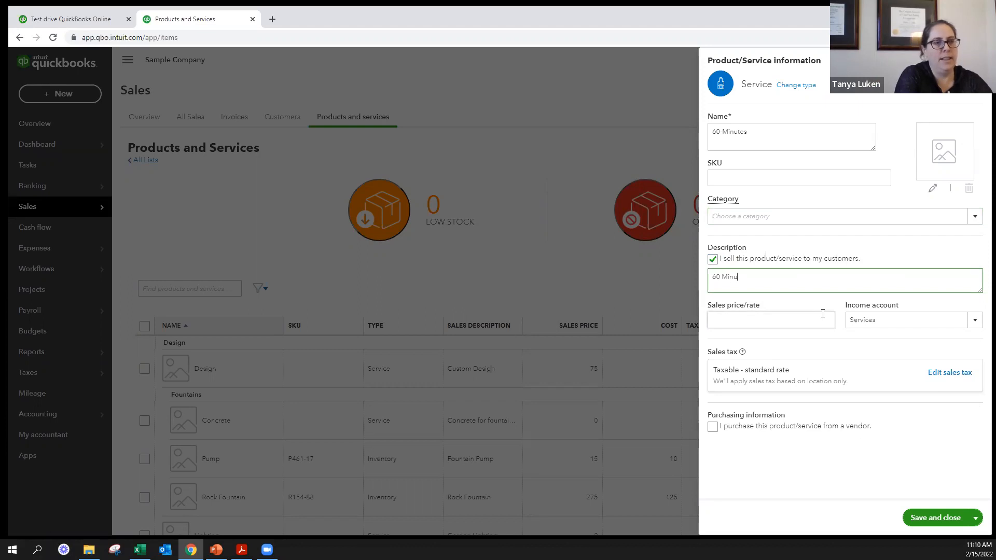
text(te Accoun)
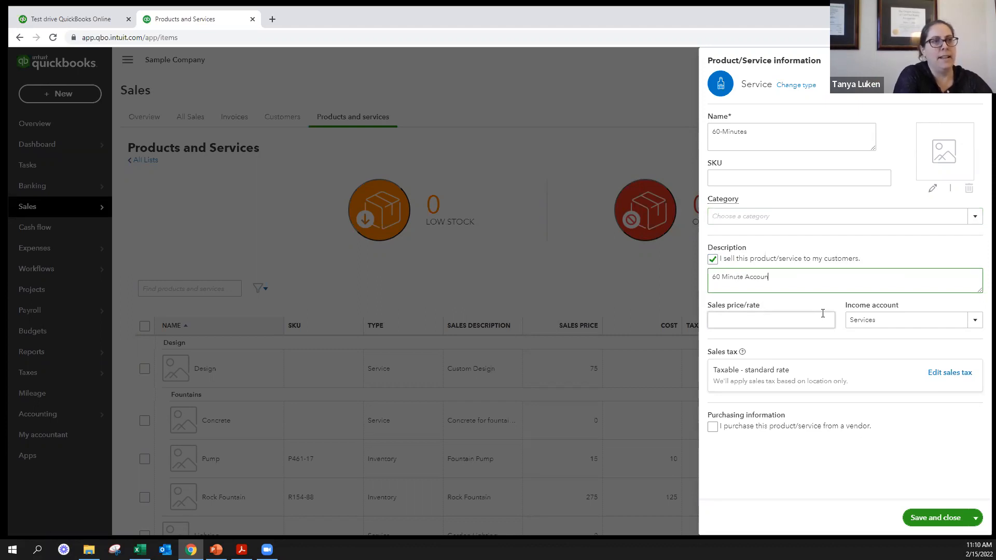
text(ting Consulation)
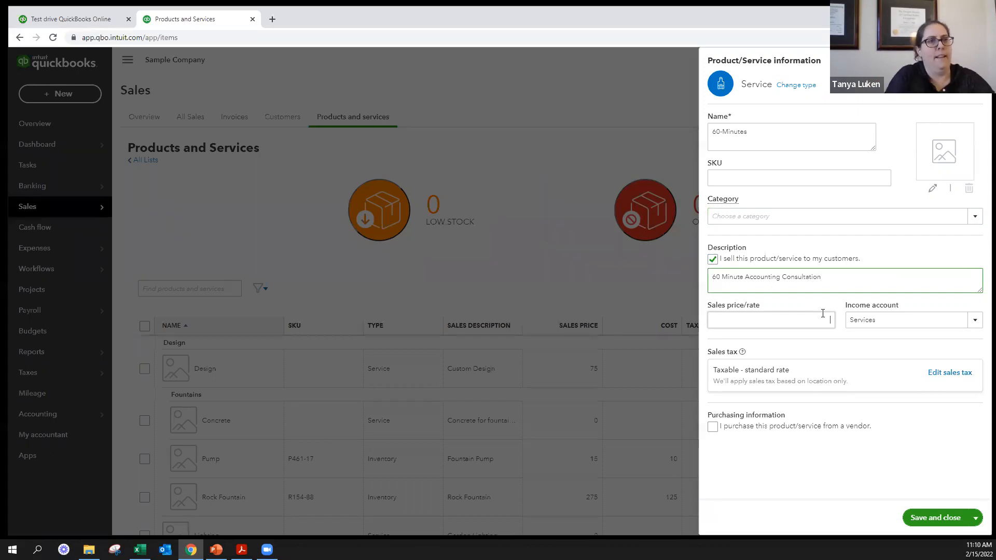
- Set the service's sales price/rate to 2,000
click(822, 314)
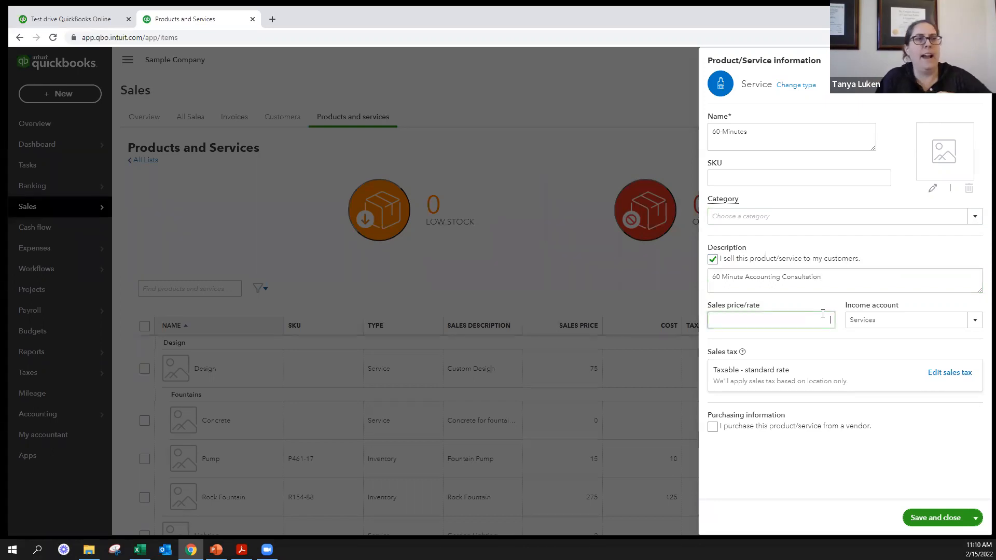
text(2,000)
key(Tab)
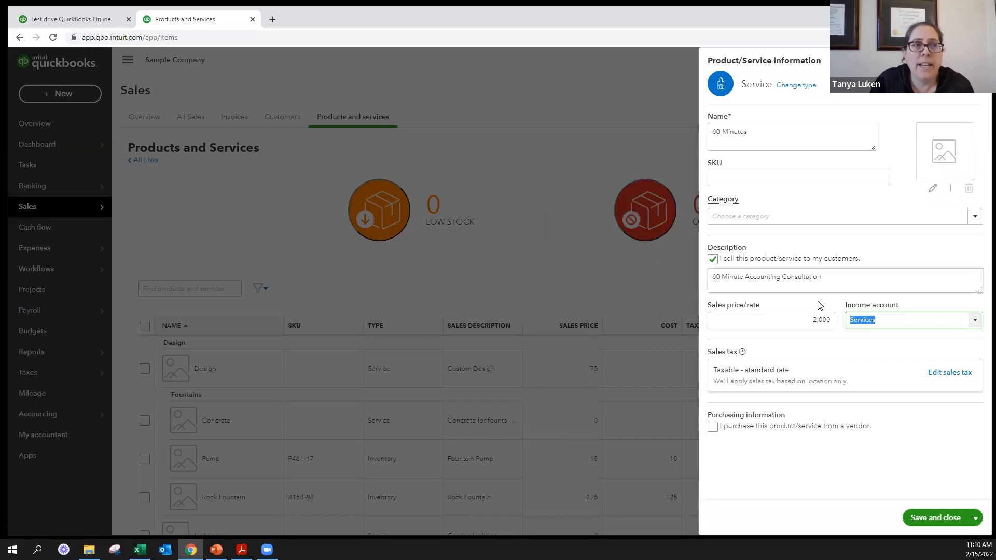
click(788, 318)
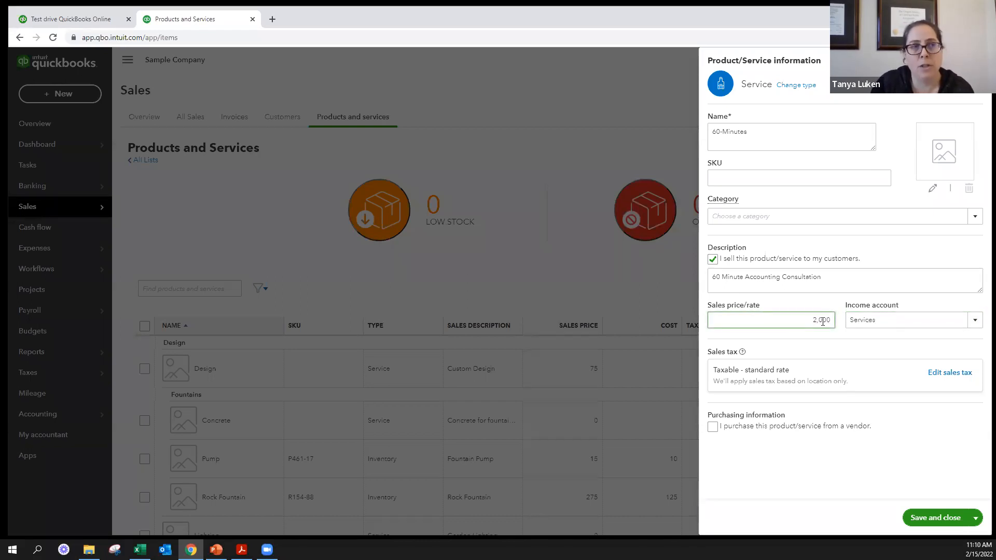
- Assign the Labor sub-account of Landscaping Services as the service's income account
click(975, 320)
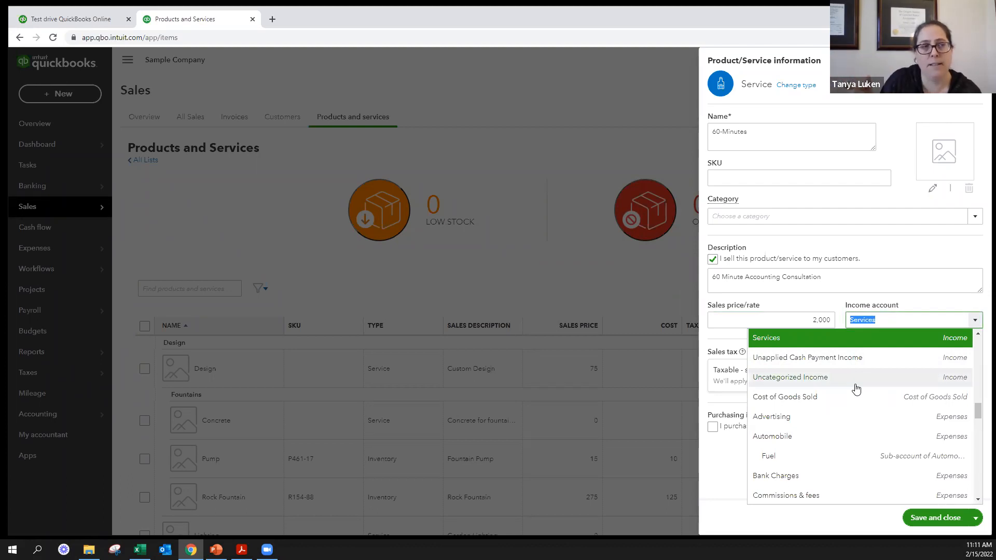
scroll(856, 389, up, 2)
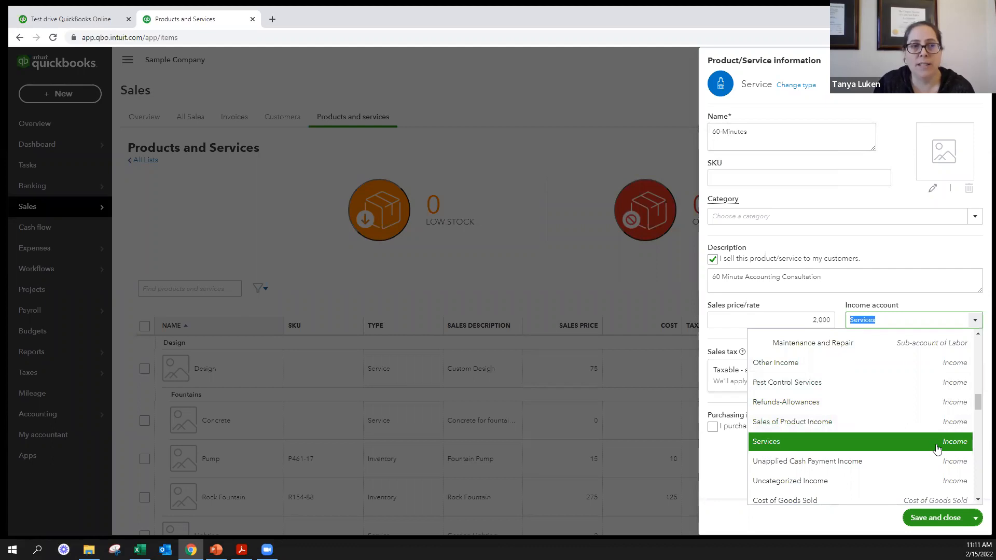
scroll(929, 436, up, 1)
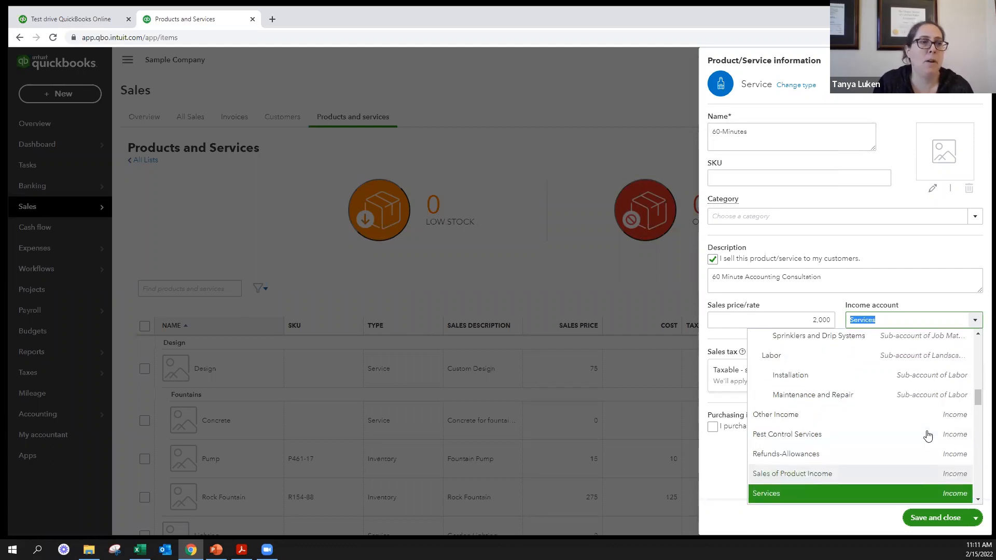
click(784, 358)
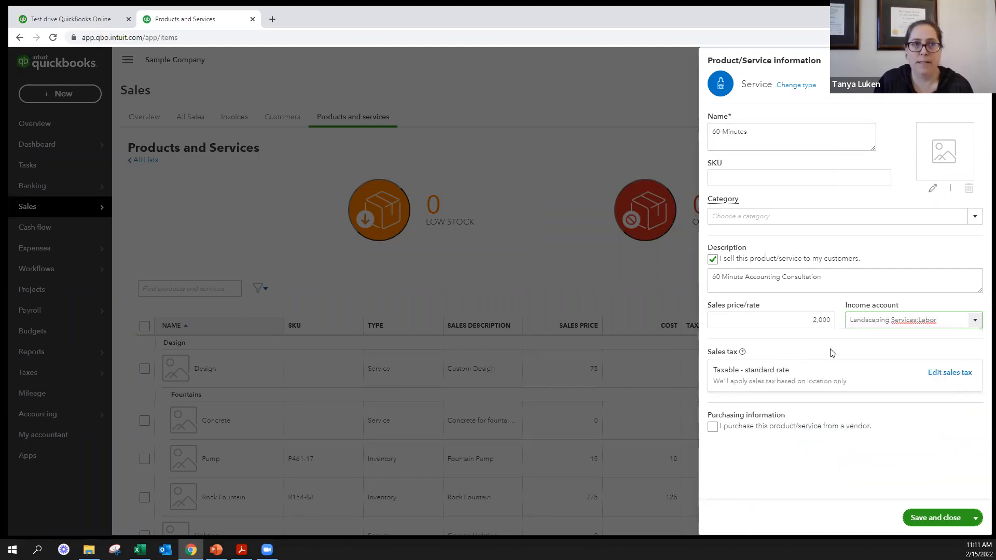
- Change the service's income account to Beer Sales
click(978, 322)
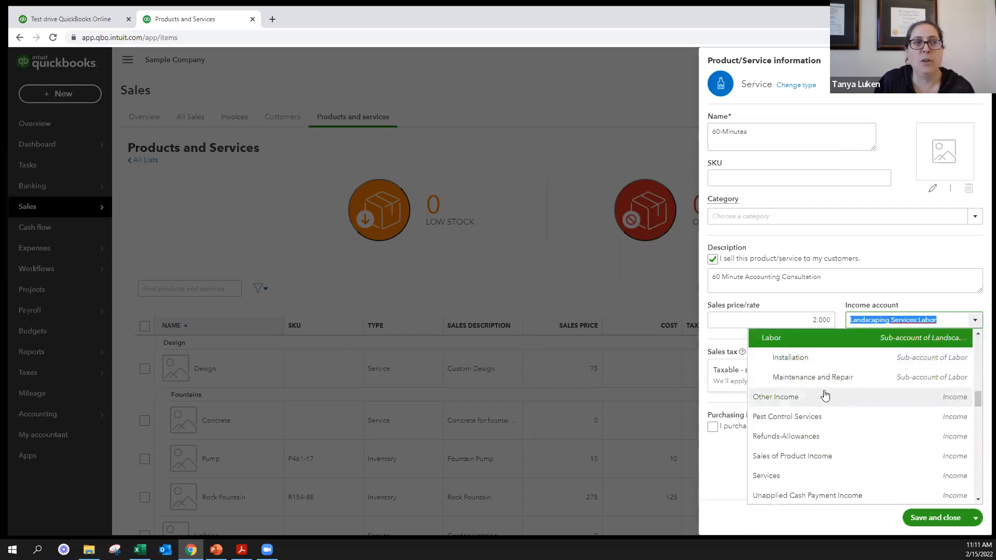
scroll(820, 397, up, 2)
scroll(820, 415, up, 3)
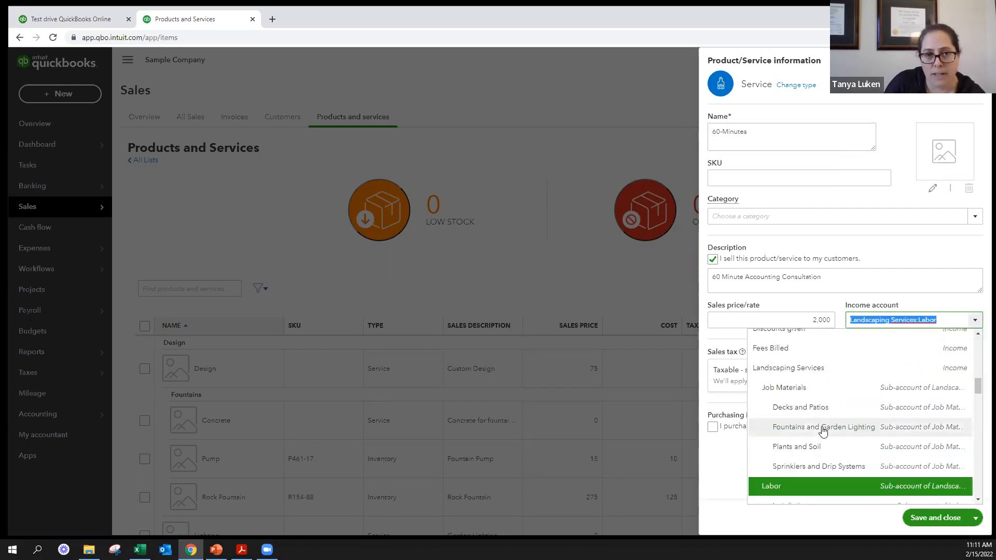
scroll(831, 421, down, 1)
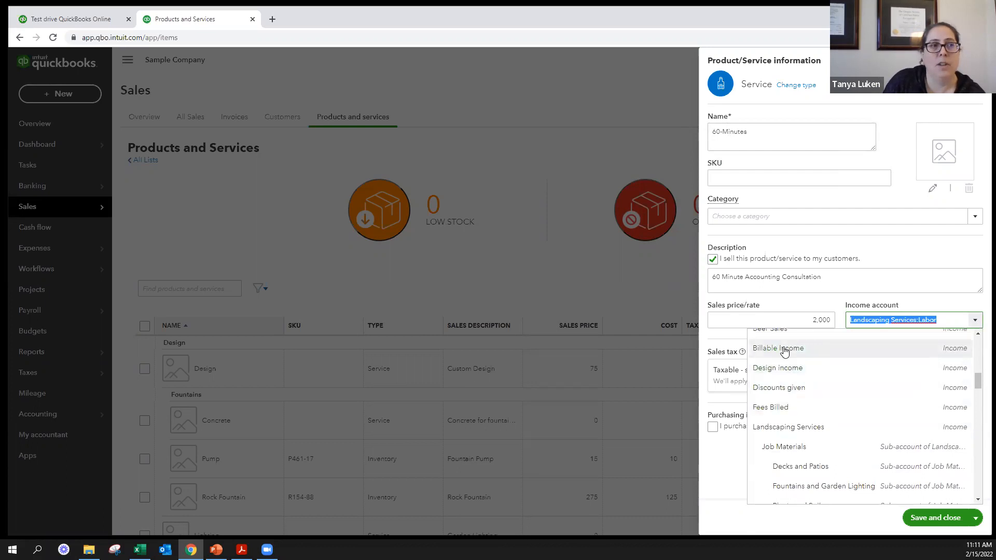
scroll(782, 366, up, 1)
click(786, 381)
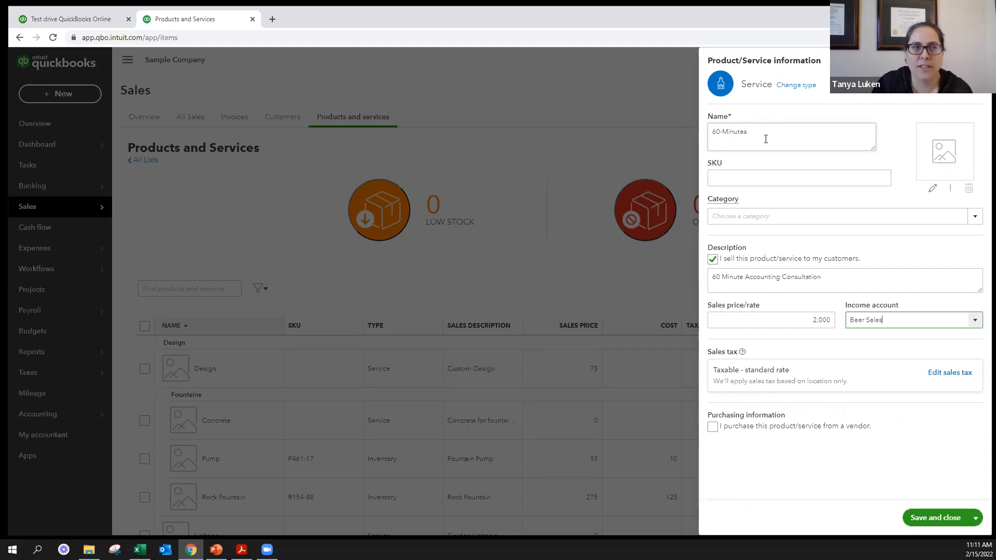
- Set the service's sales tax treatment to Nontaxable and check the option for purchasing it from a vendor
click(948, 375)
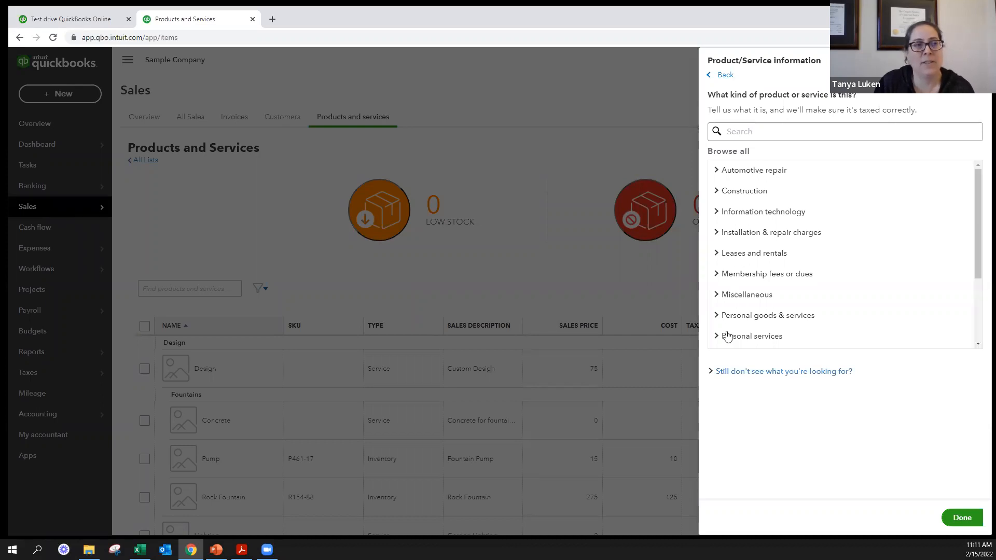
click(739, 374)
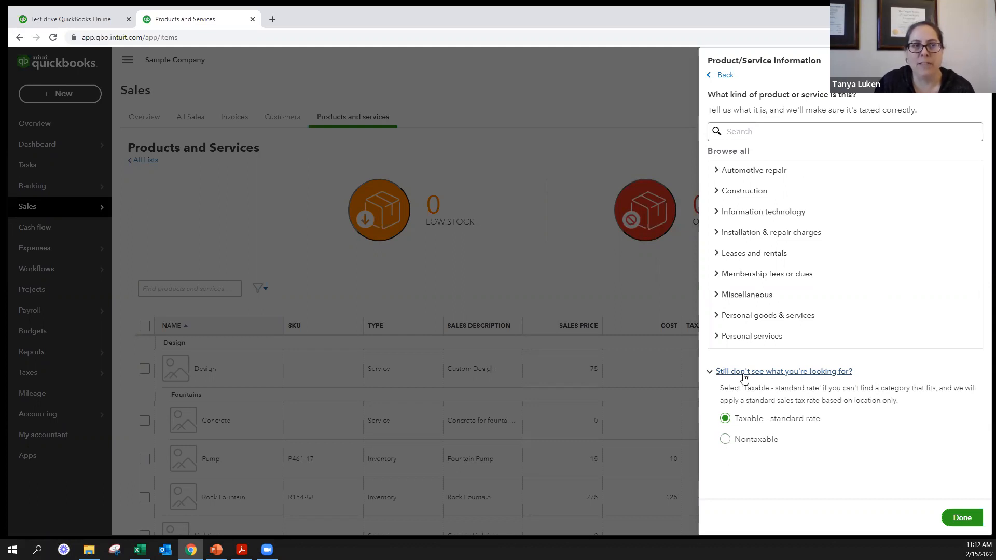
click(724, 442)
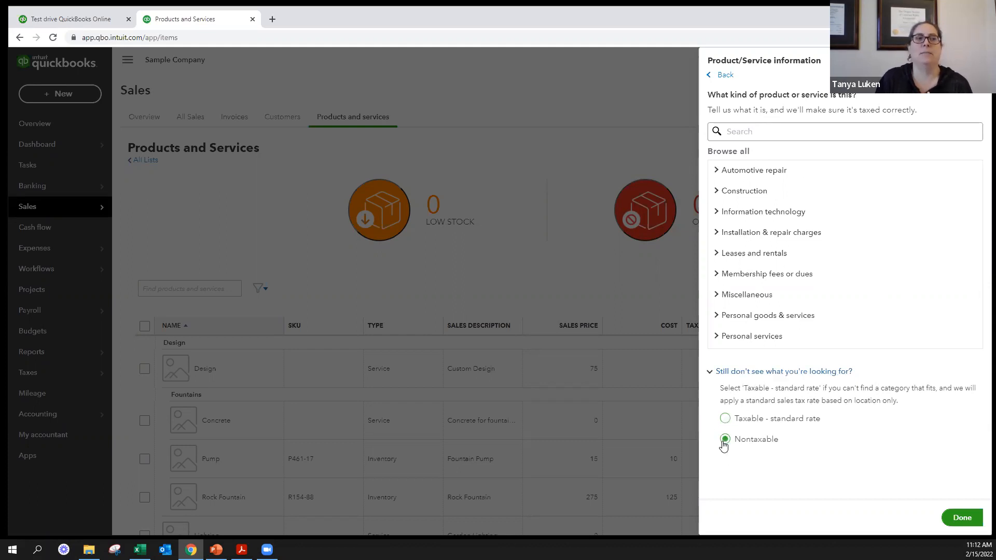
click(961, 517)
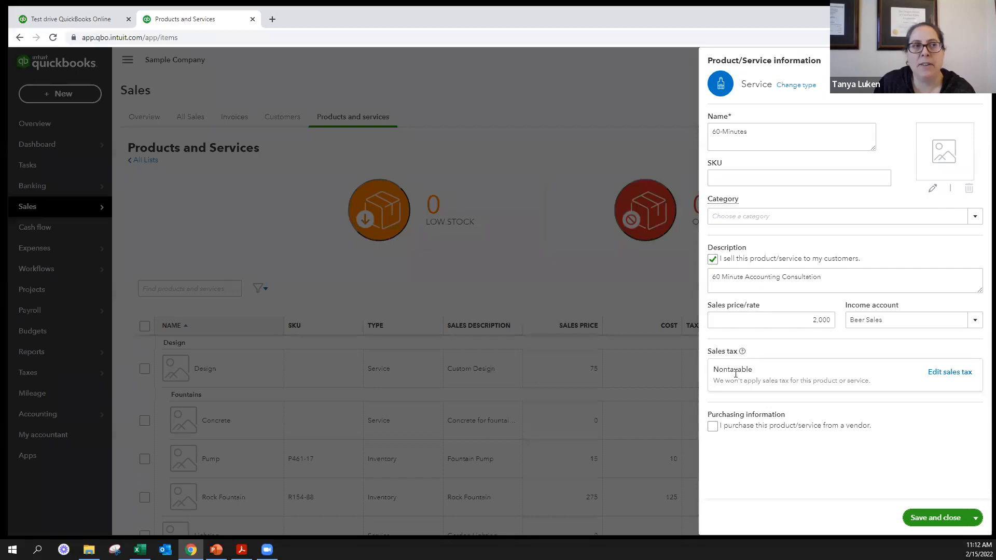
drag(709, 412, 875, 434)
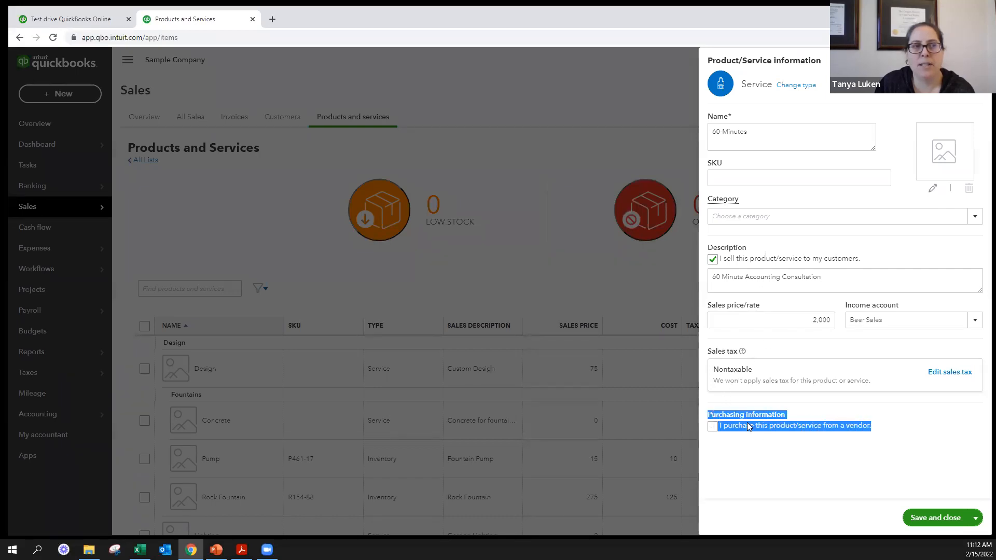
click(830, 435)
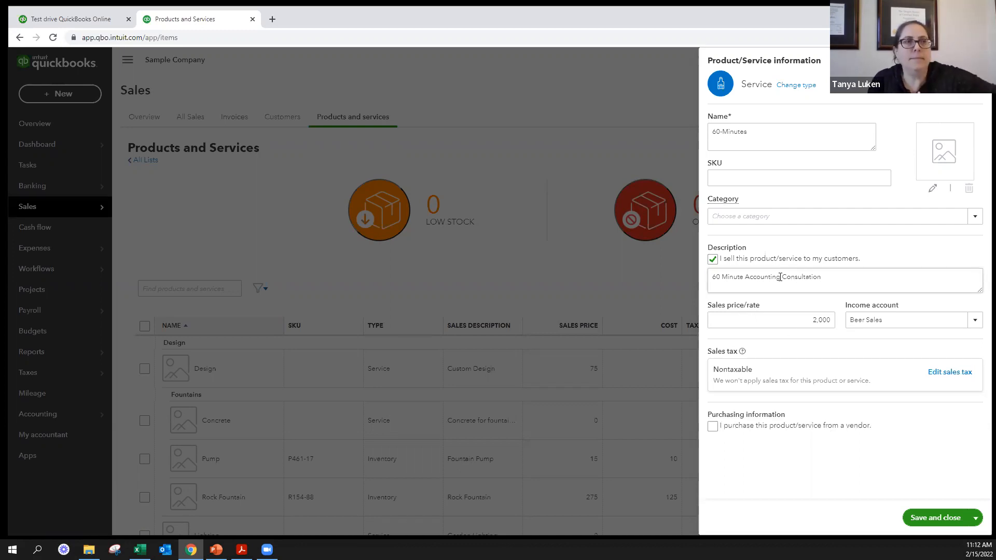
- Rename the service item "Beer" and replace its sales description with "Case o' Beer"
click(836, 274)
drag(835, 274, 692, 261)
text(Beer)
drag(750, 136, 659, 136)
text(Beer)
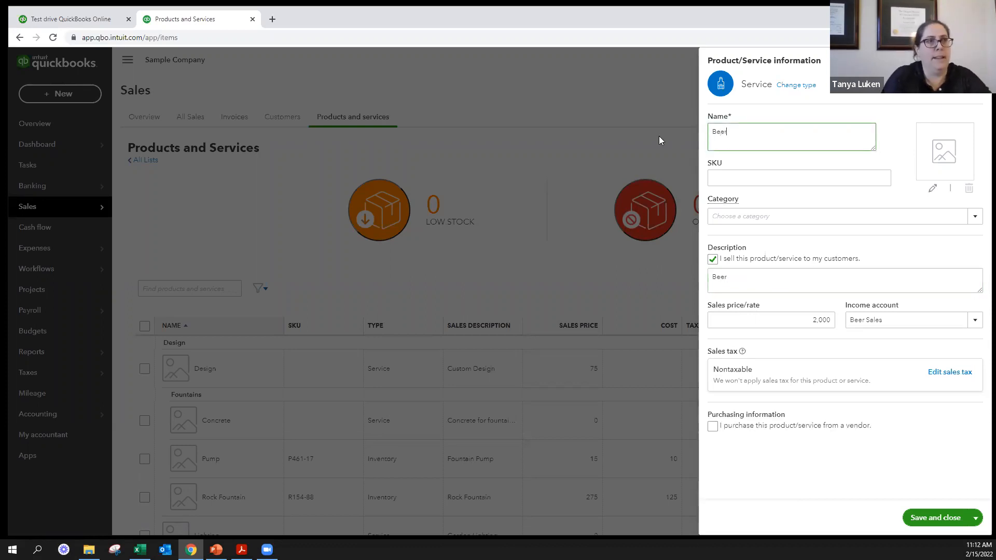
click(802, 277)
text(Case o' Bee)
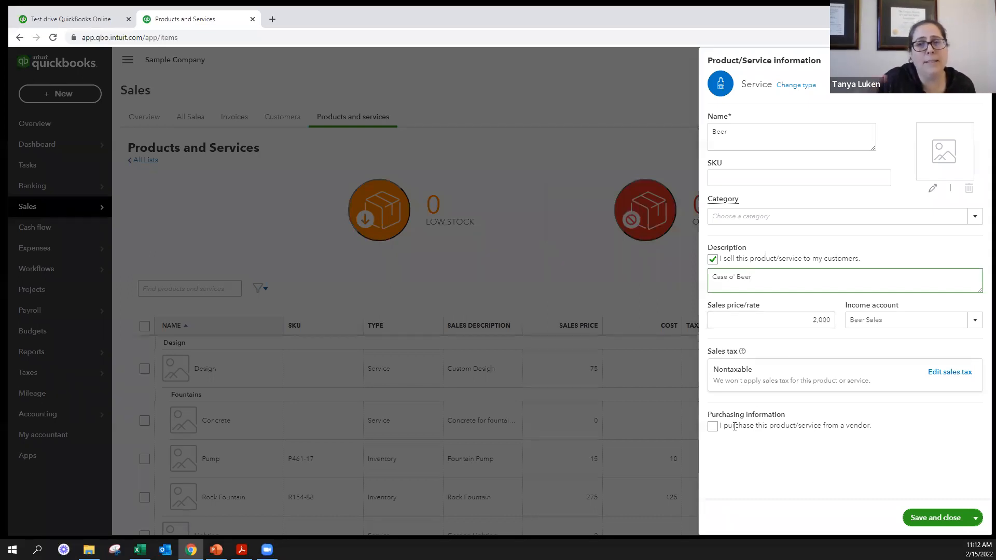
- Examine the cost, expense account and preferred vendor fields for vendor purchases, leaving the purchasing option off
click(713, 427)
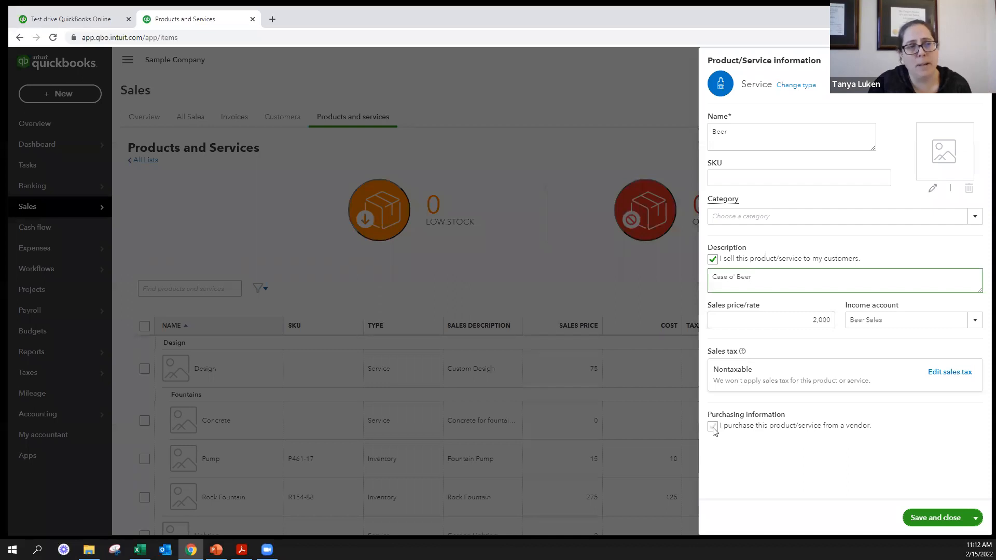
scroll(713, 428, down, 2)
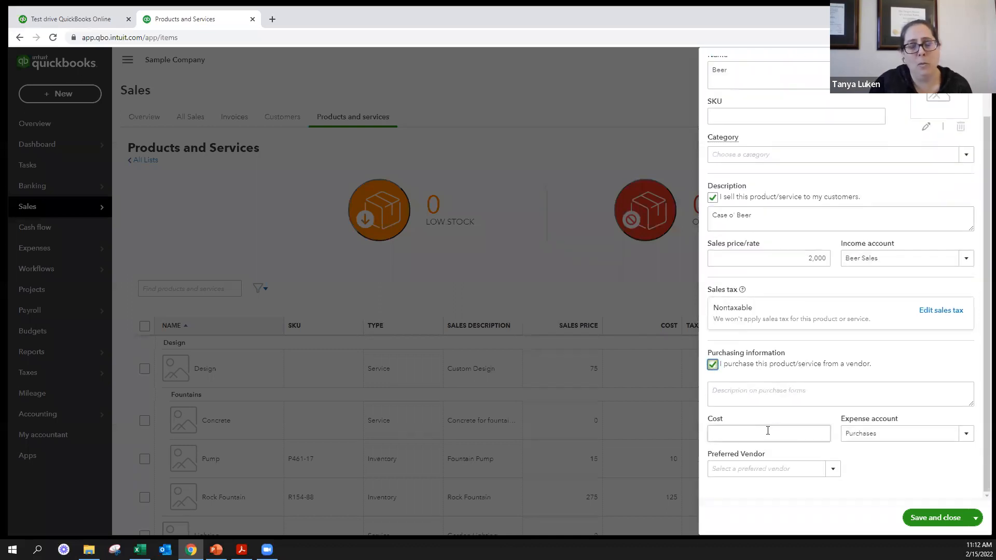
click(713, 364)
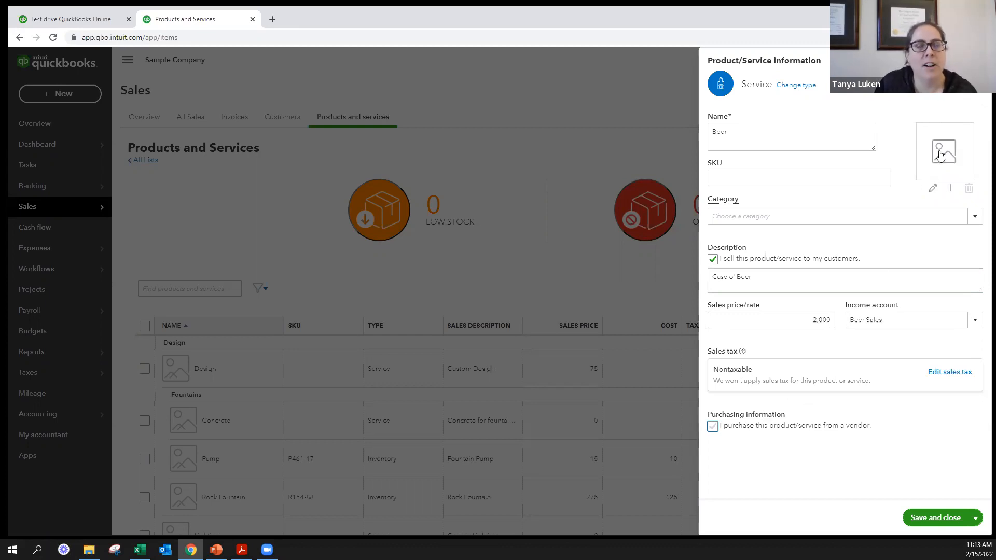
- Add the BG Smiles image from the Pictures folder to the Beer item and save the item
click(943, 166)
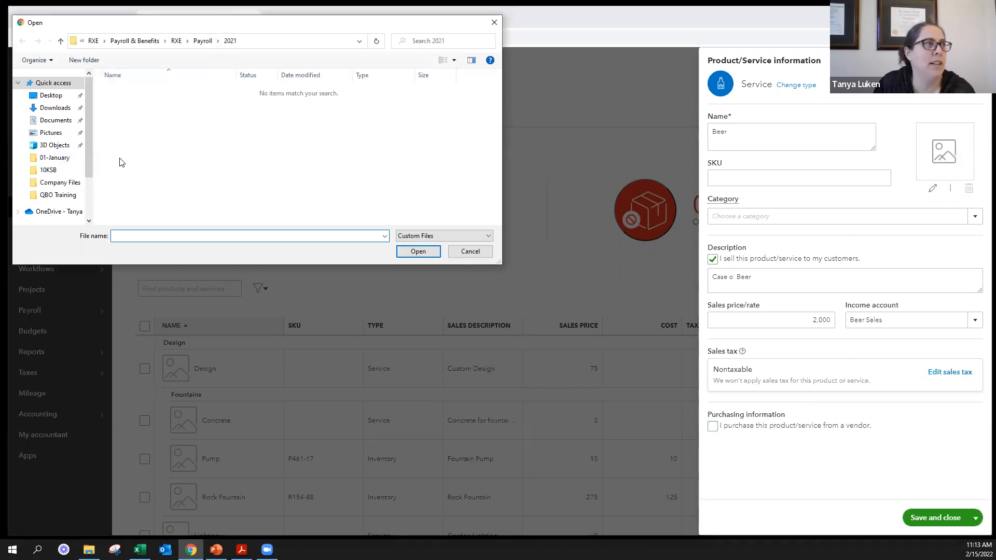
click(51, 133)
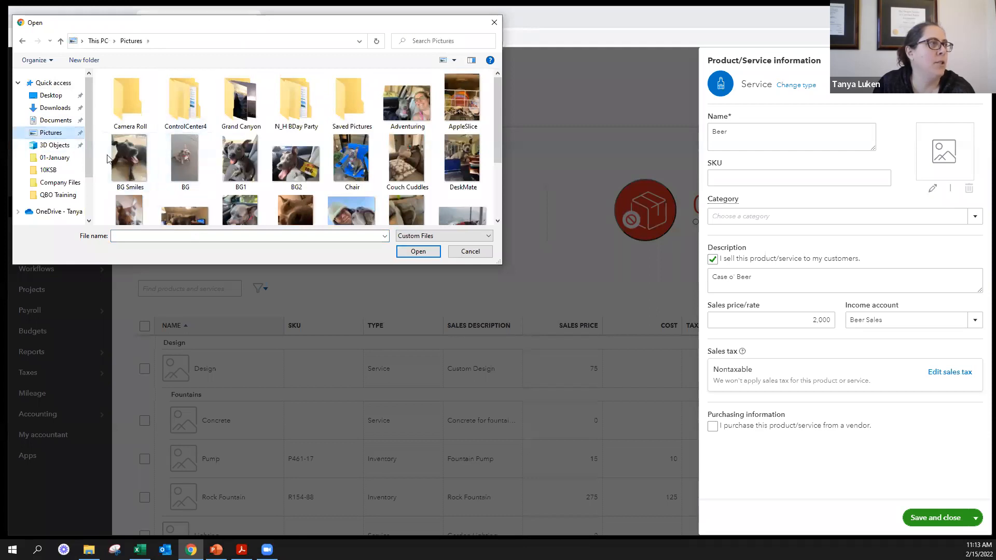
click(129, 158)
click(418, 252)
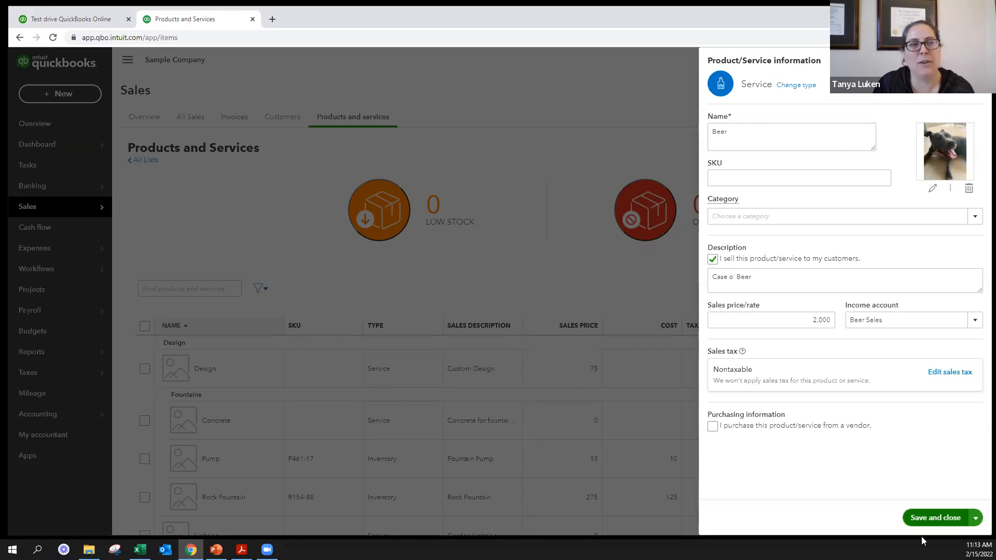
click(939, 518)
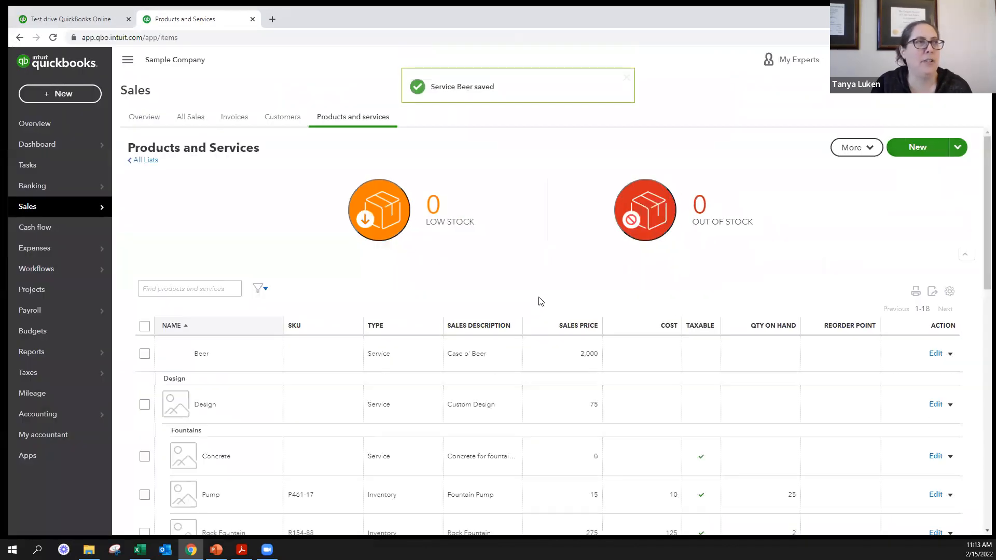
- Review the Beer item and the items grouped under categories in the Products and Services list
scroll(409, 349, down, 1)
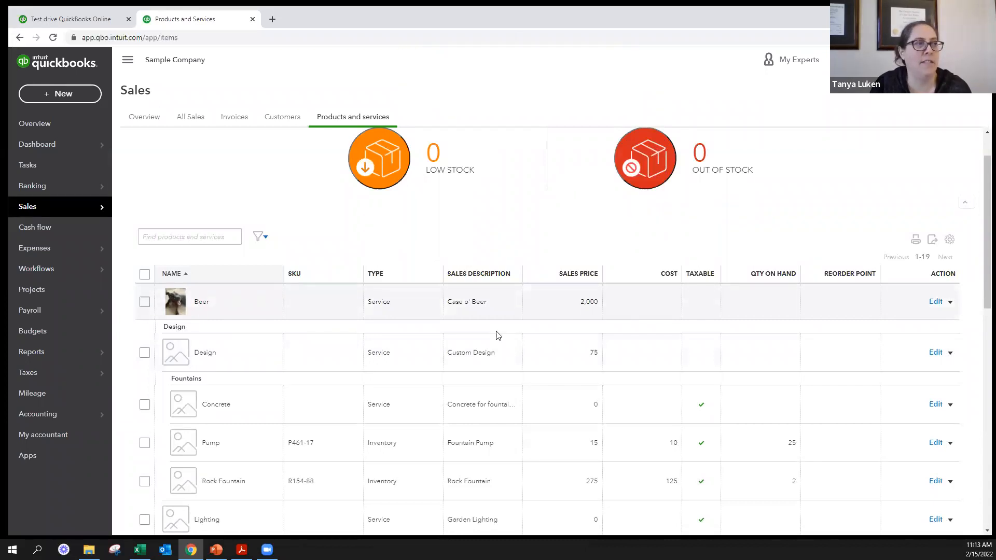
scroll(798, 318, down, 1)
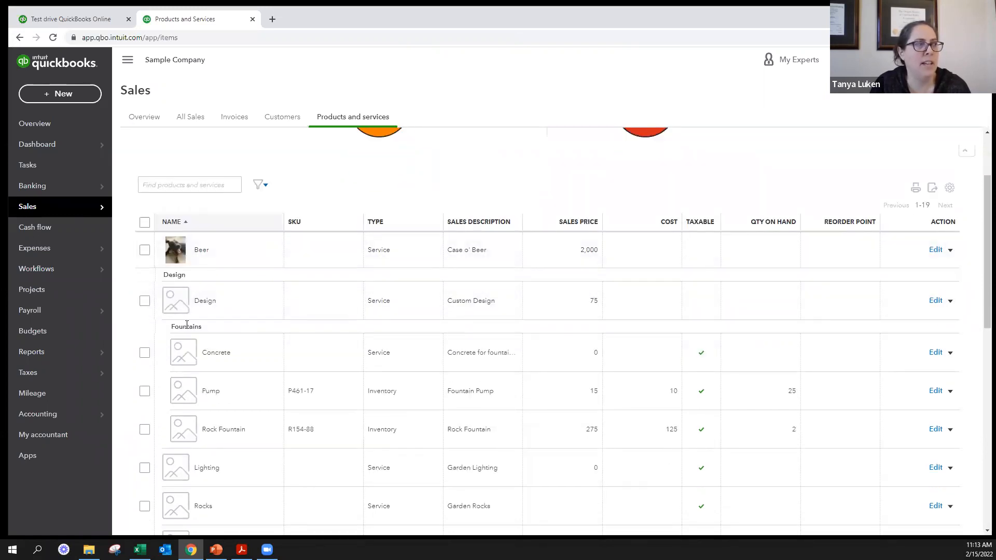
scroll(186, 327, down, 1)
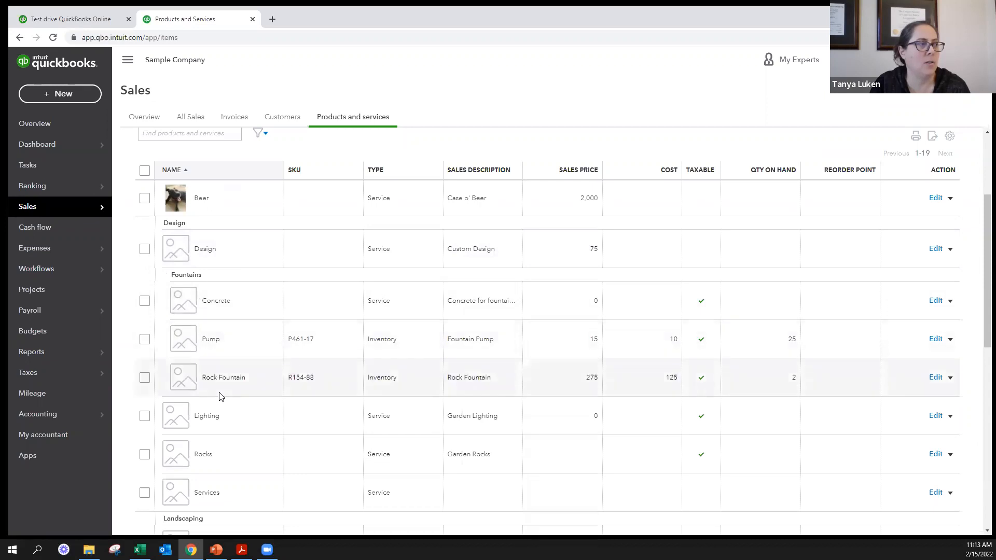
scroll(219, 397, down, 4)
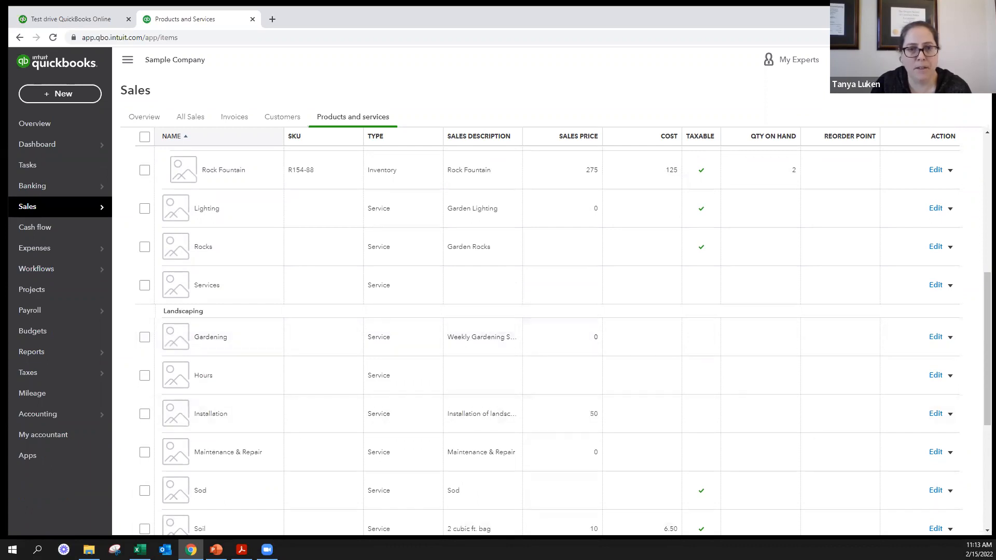
scroll(782, 347, up, 7)
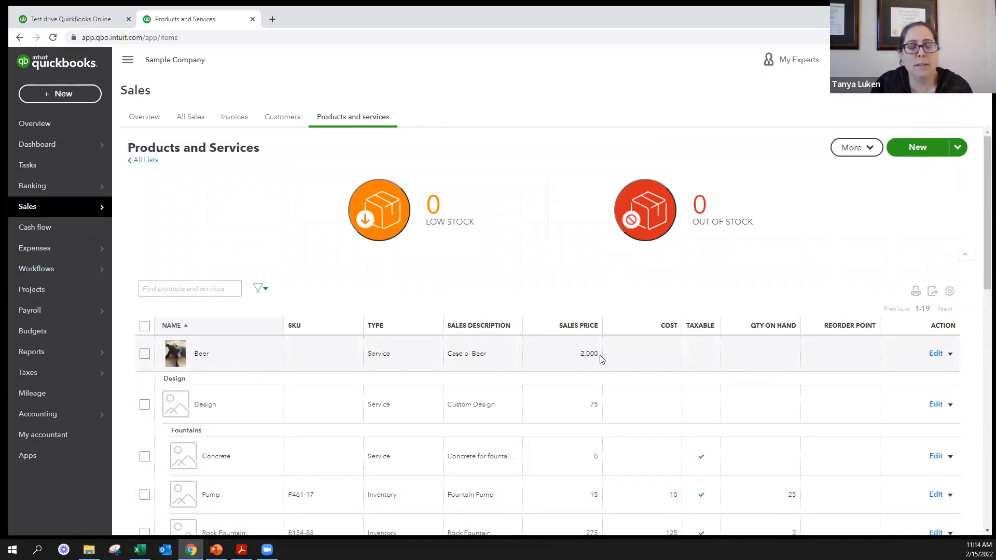
- Set the Beer item's sales price to 1000 and save the item
click(935, 353)
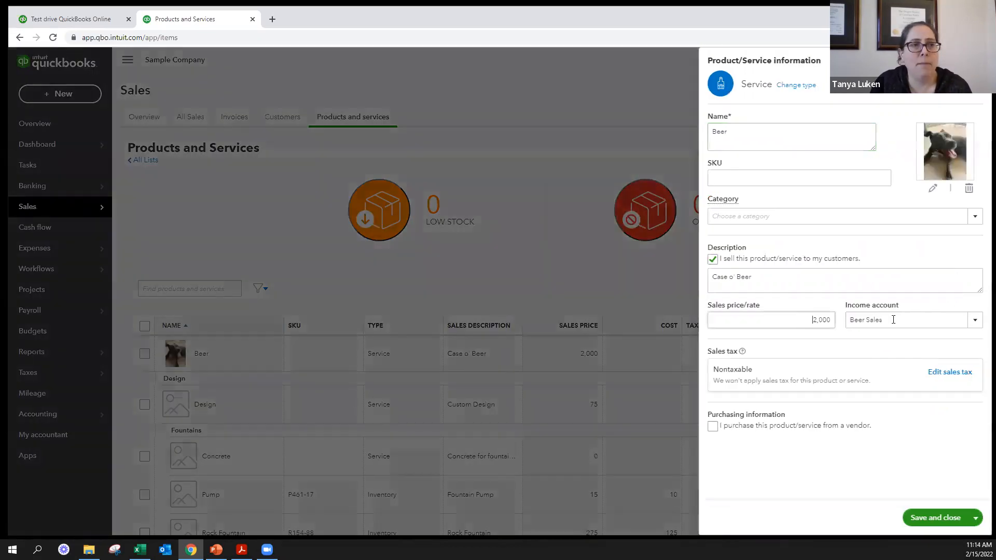
click(799, 320)
text(1000)
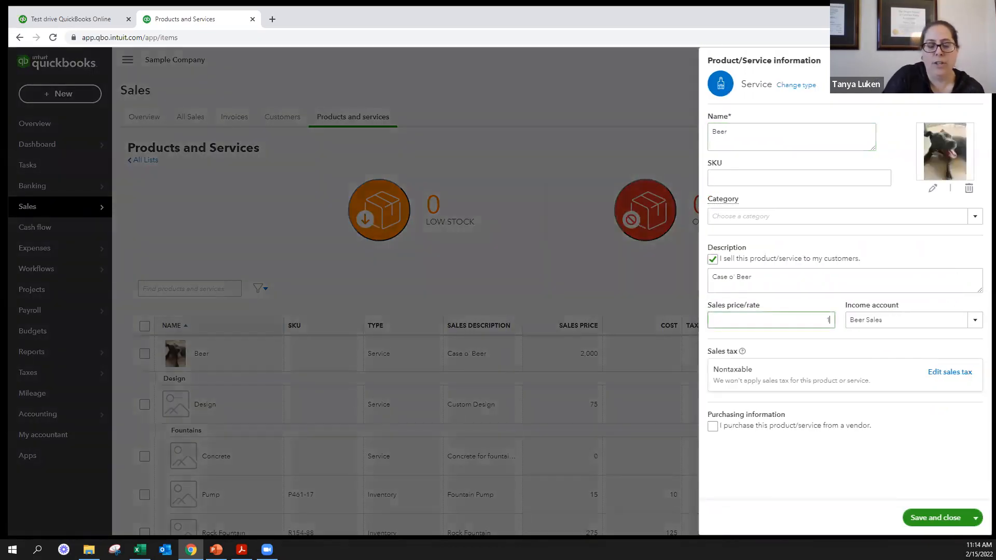
click(940, 508)
scroll(934, 487, down, 4)
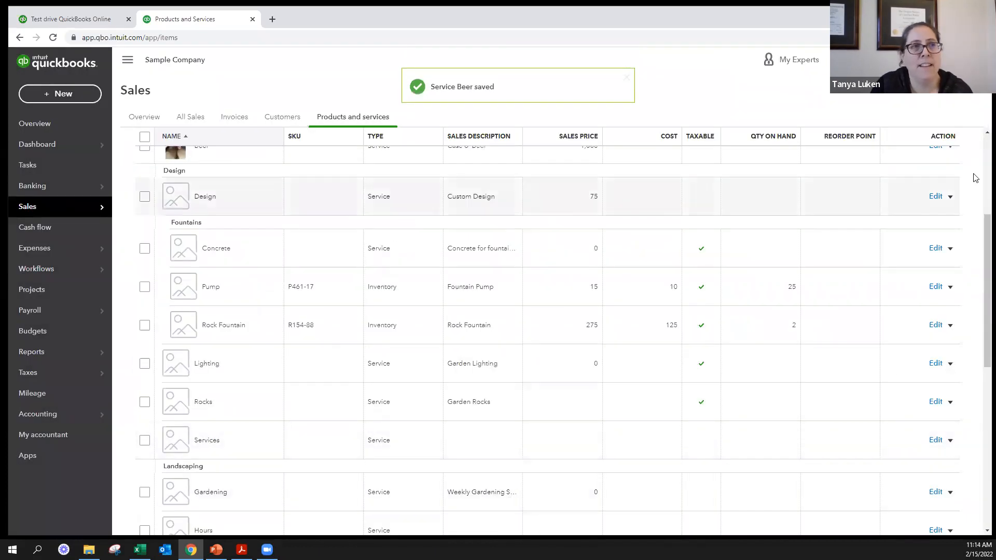
- Duplicate the Beer item and name the copy "Keg Beer"
scroll(965, 193, up, 1)
scroll(966, 197, up, 4)
click(951, 353)
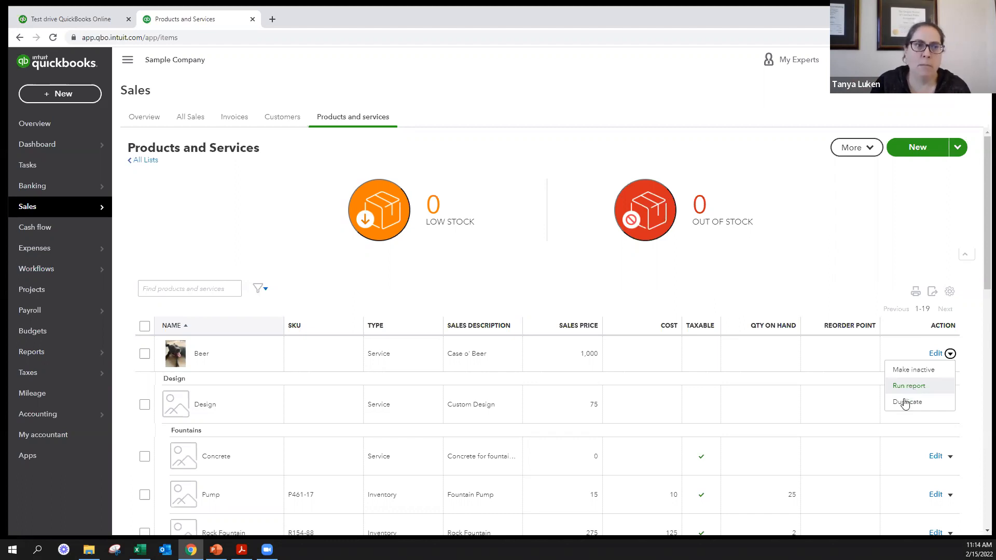
click(902, 405)
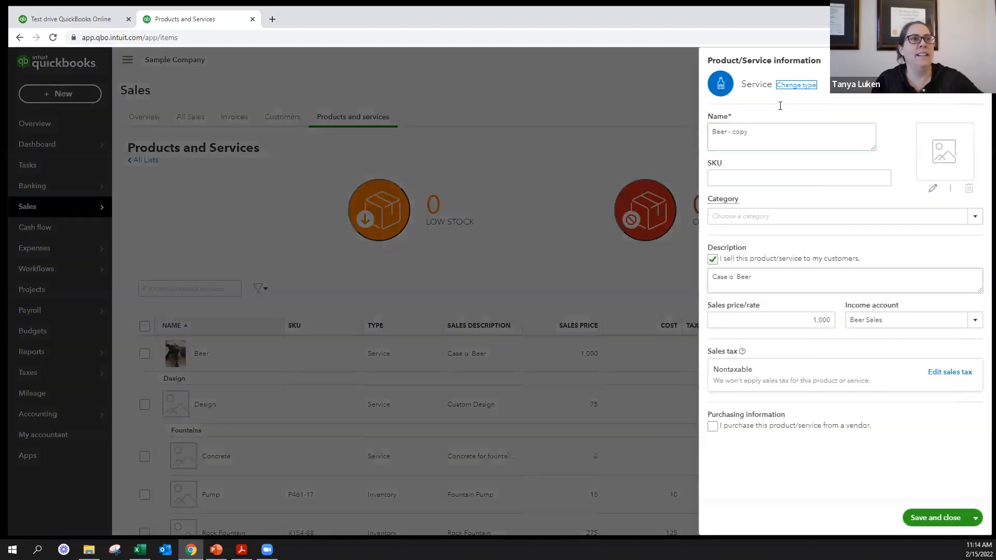
triple_click(773, 127)
text(K)
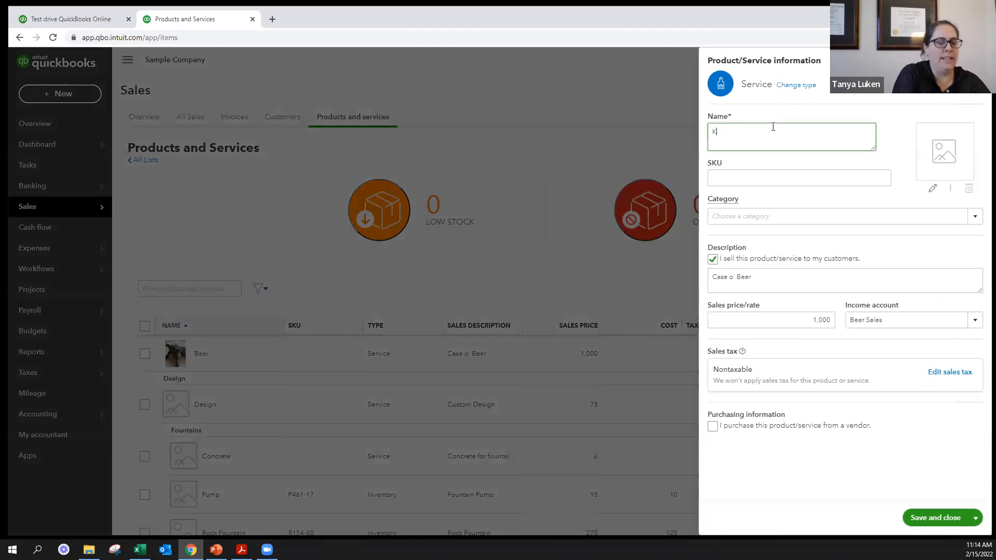
text(eg Beer)
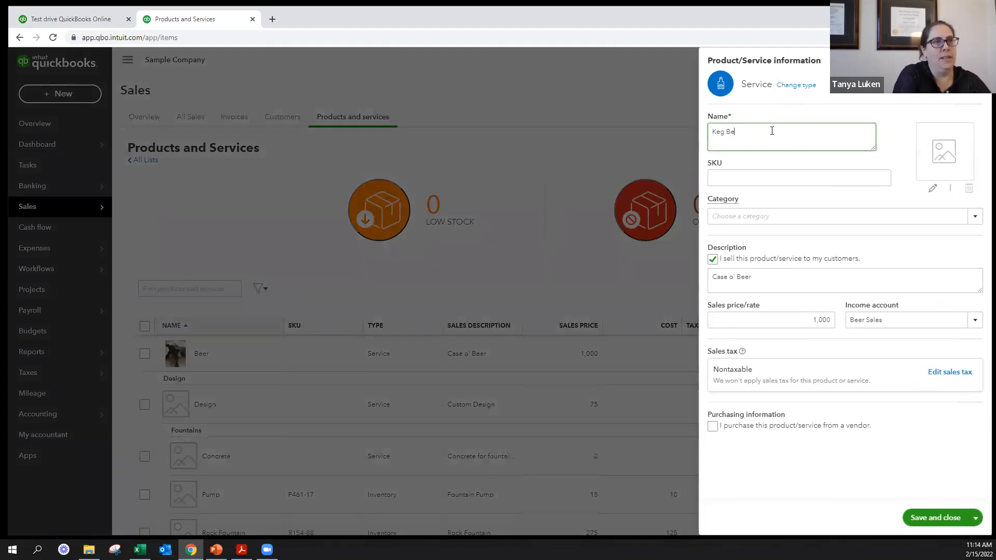
- Set the Keg Beer sales description to "Keg o' Beer" and its sales price to 5000, and save the item
click(720, 277)
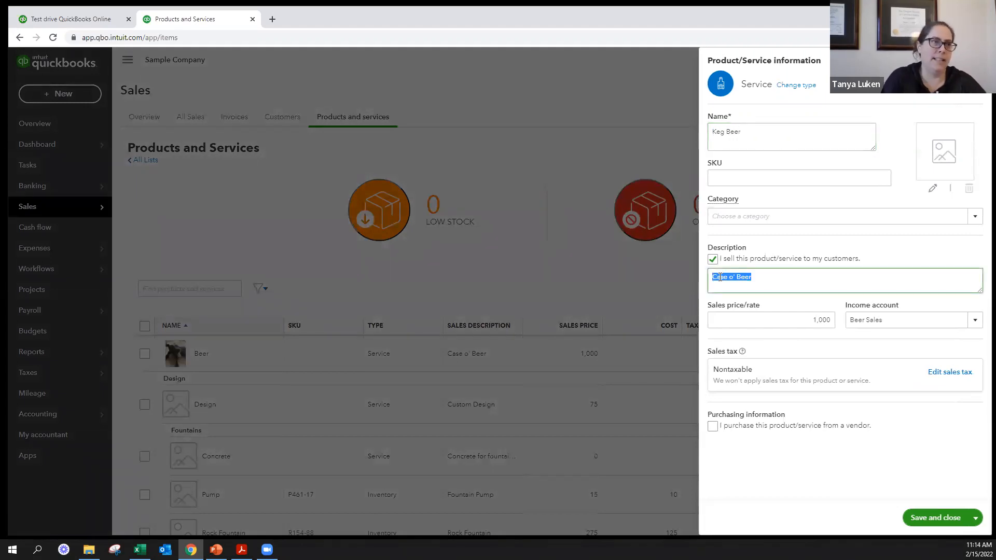
double_click(720, 277)
text(Keg)
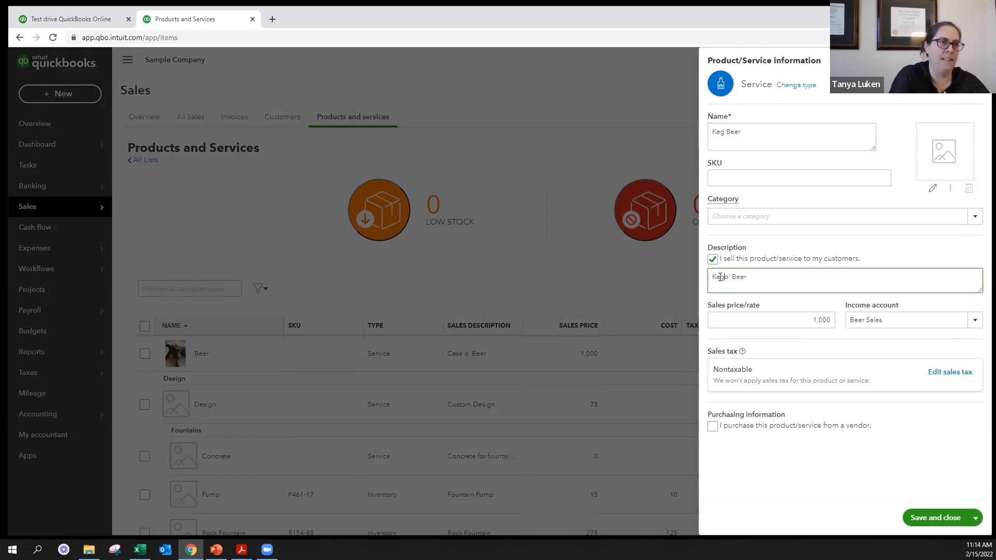
click(797, 319)
text(5000)
key(Tab)
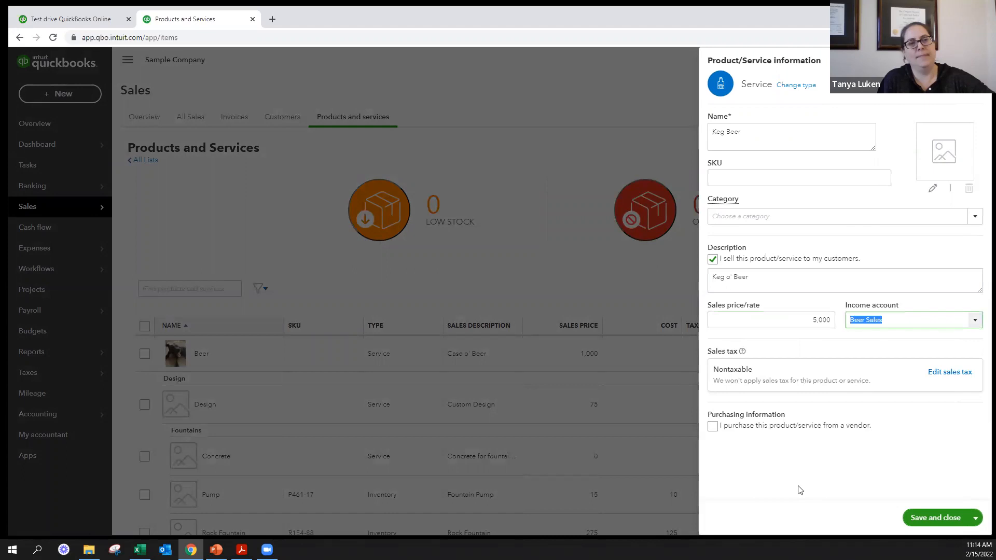
click(913, 515)
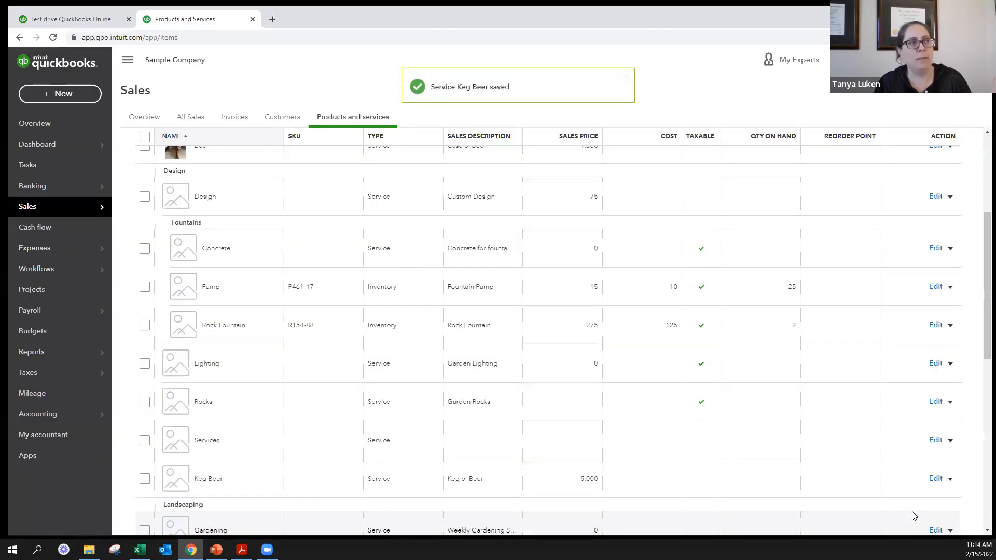
scroll(844, 410, up, 4)
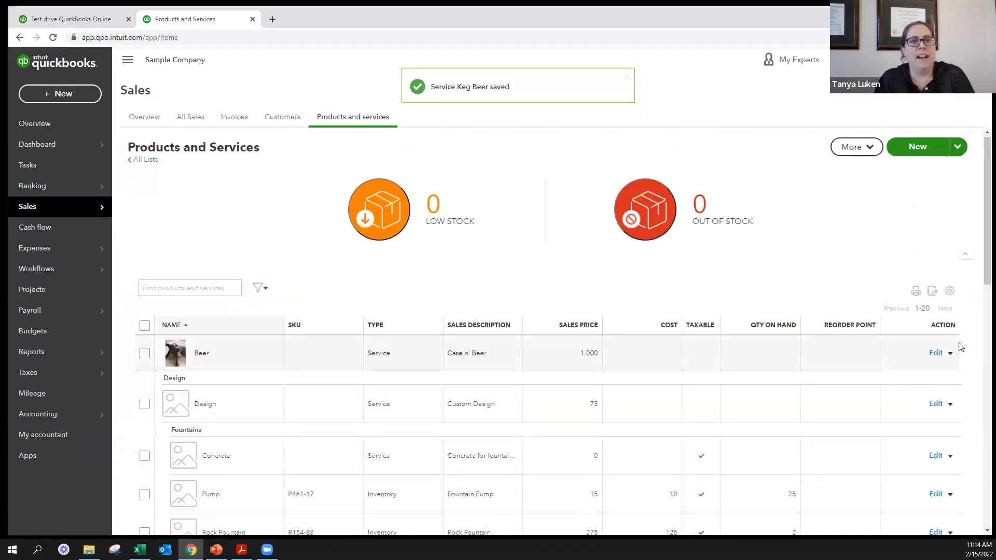
- Examine the column choices, rows-per-page options and category grouping settings of the Products and Services list
click(951, 355)
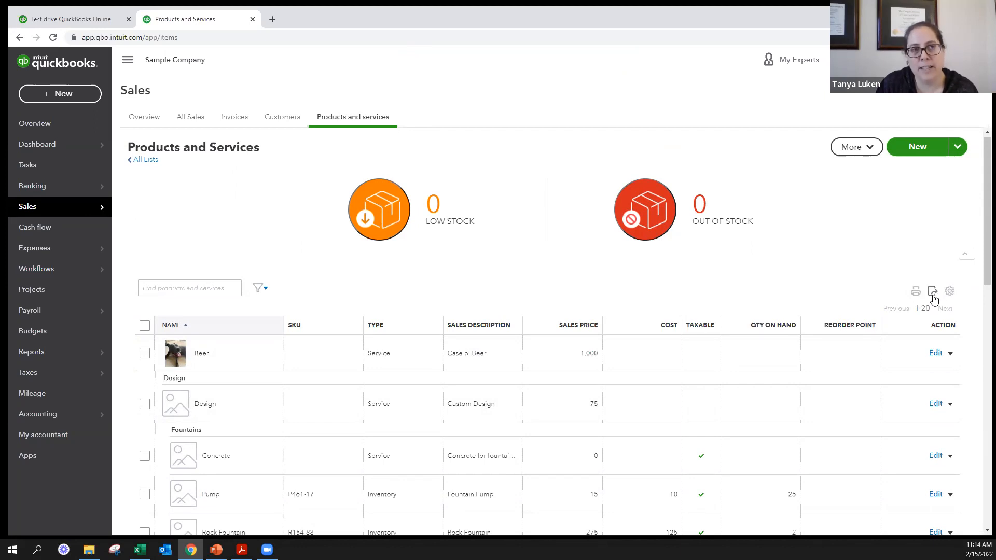
click(950, 291)
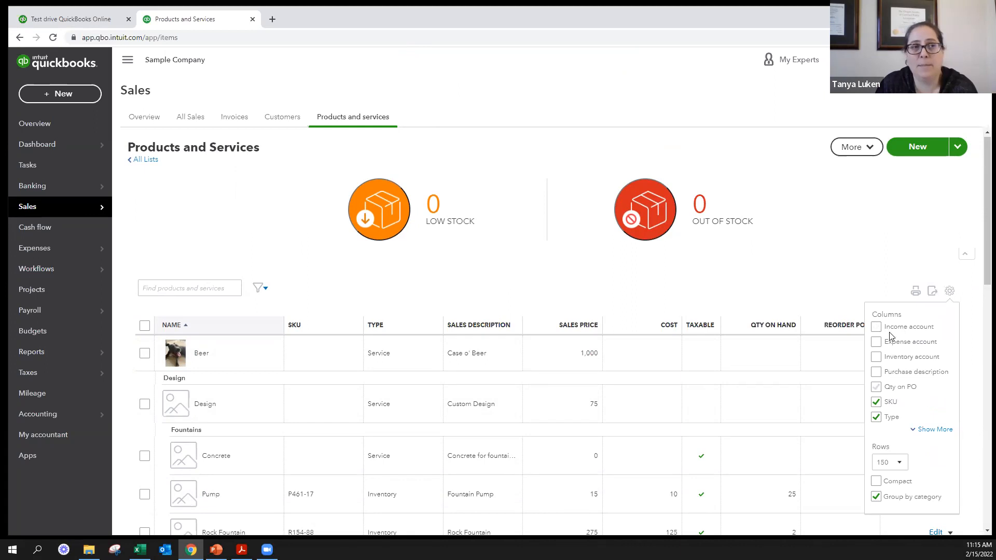
click(934, 430)
scroll(935, 420, down, 2)
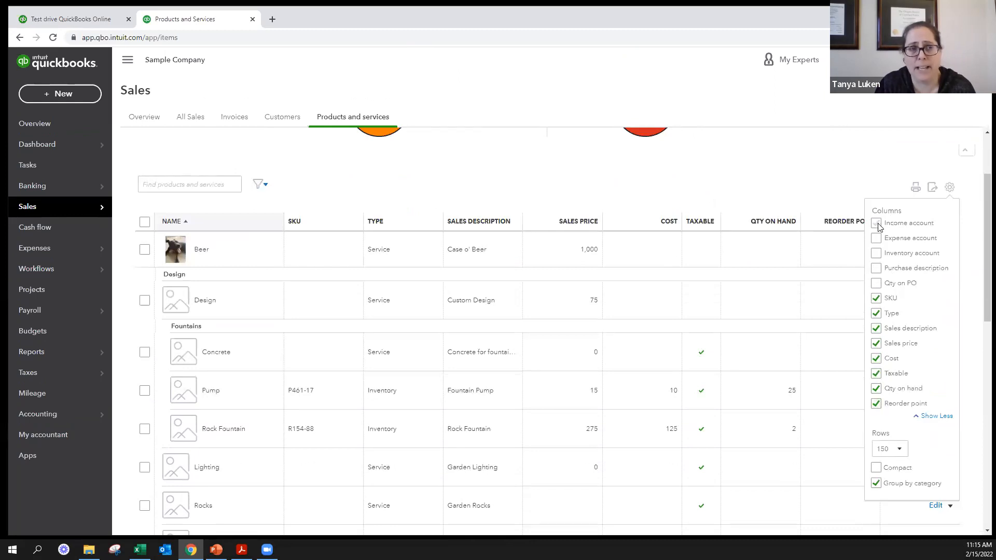
click(898, 447)
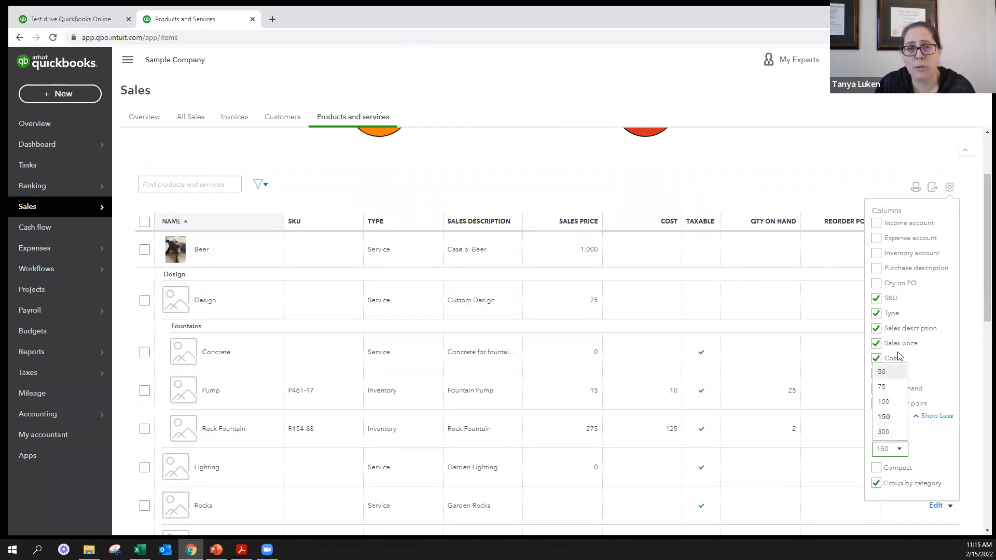
scroll(633, 355, down, 1)
scroll(633, 355, down, 10)
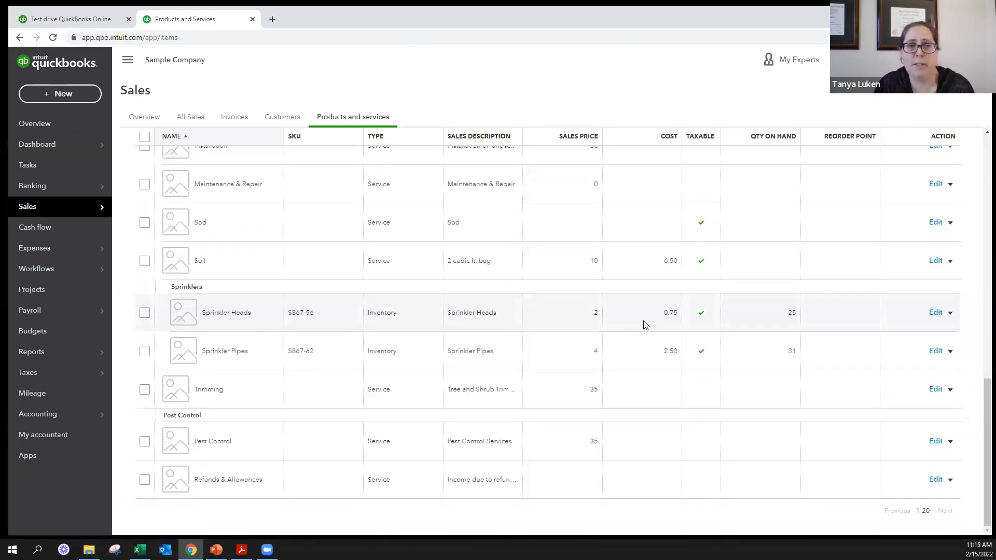
scroll(645, 325, up, 12)
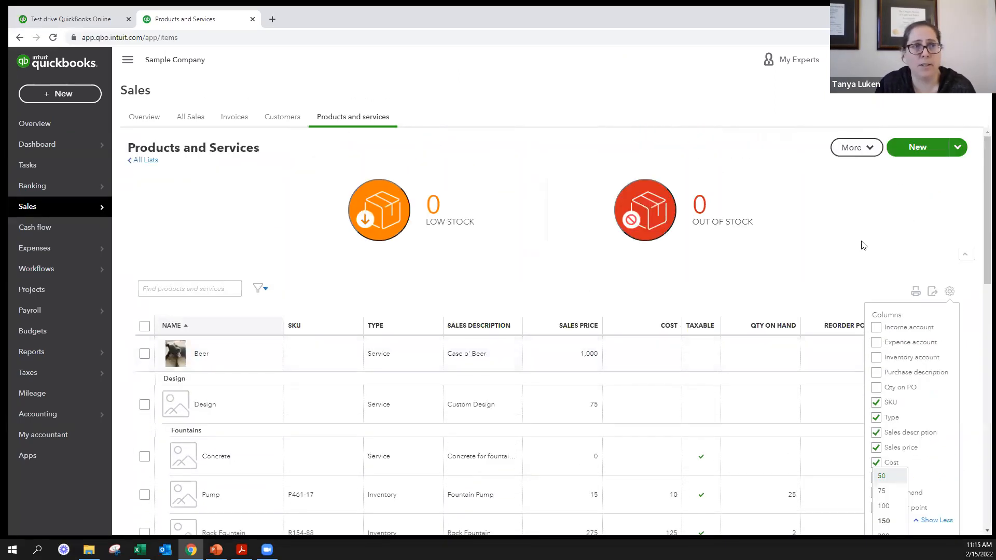
click(849, 276)
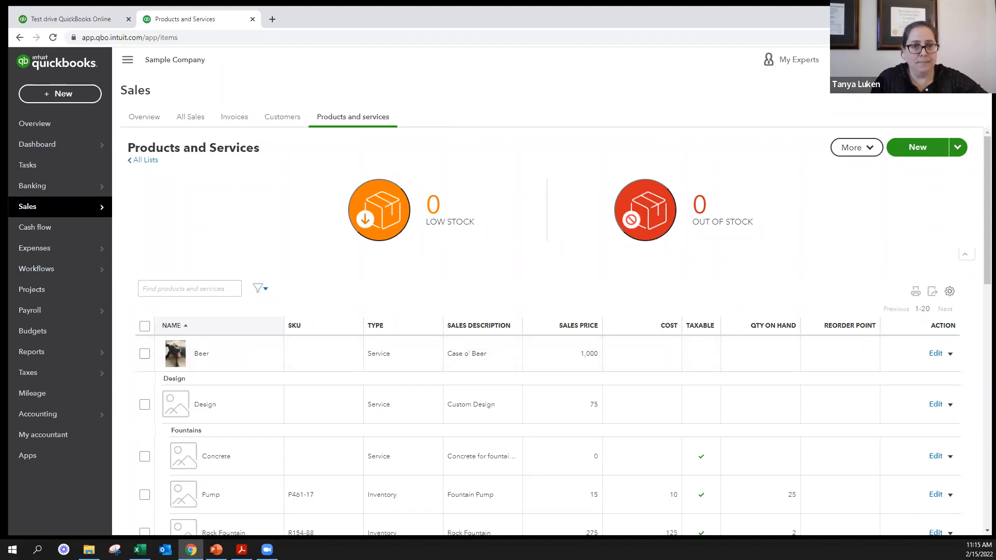
- Examine the Beer item's purchasing fields by enabling the vendor purchase option, and close the item without saving
key(alt+Tab)
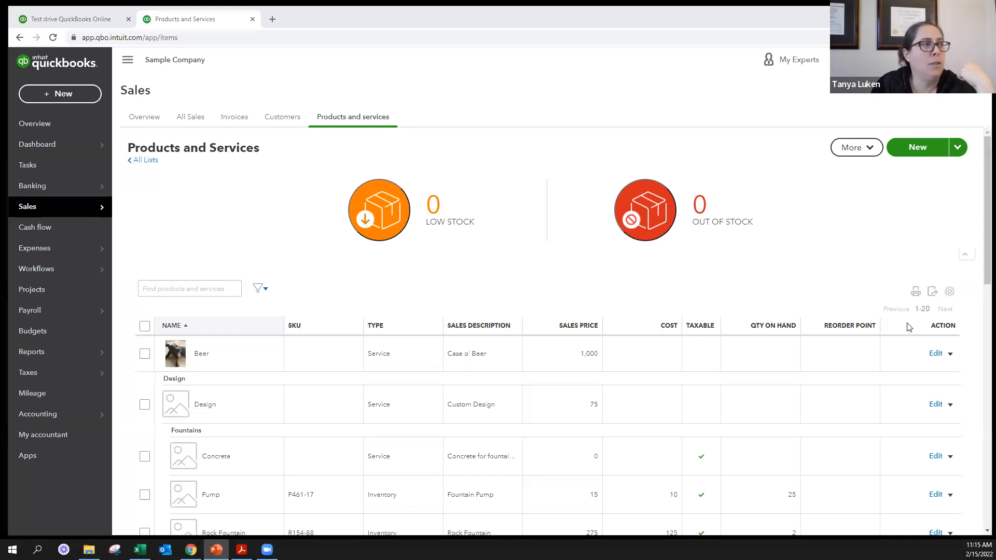
click(935, 354)
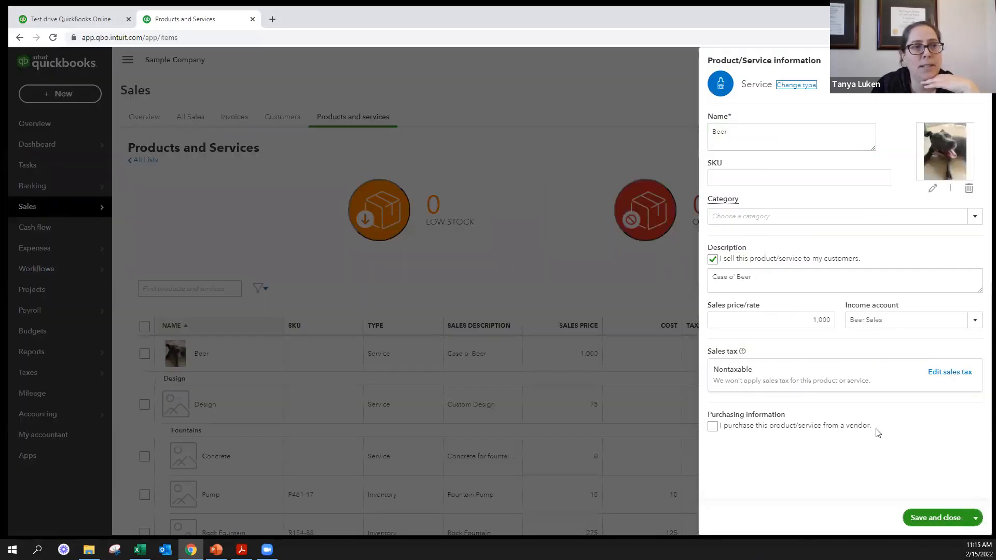
drag(875, 430, 712, 433)
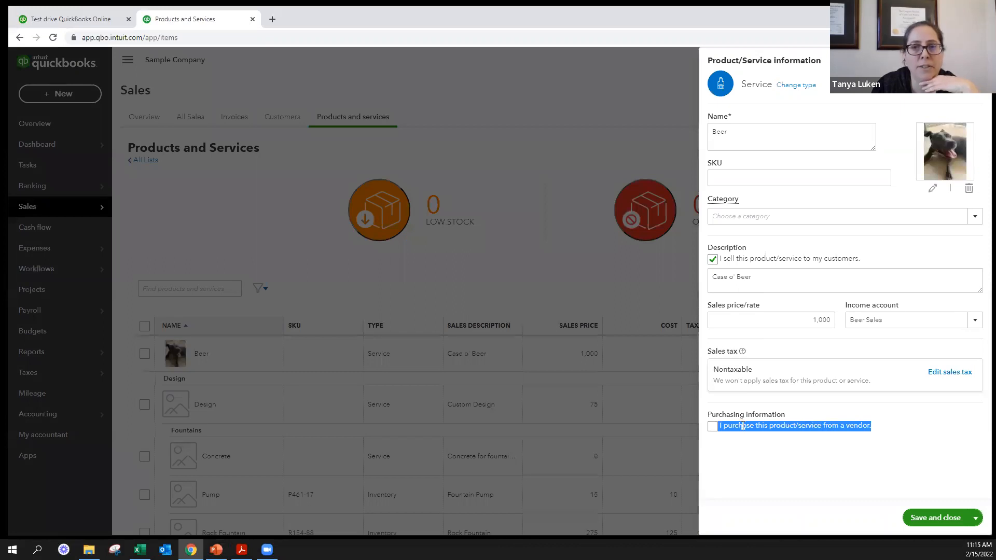
click(712, 427)
scroll(799, 429, down, 1)
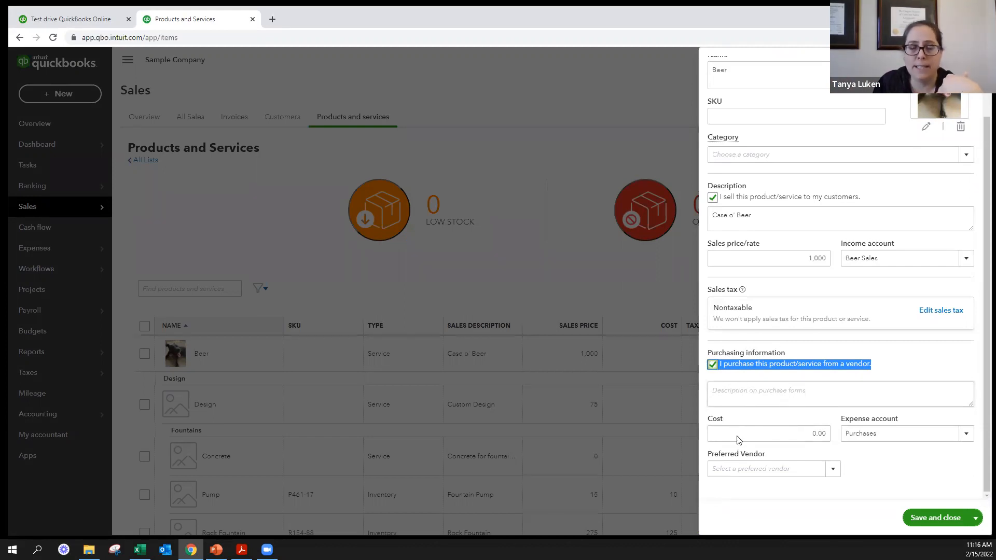
scroll(746, 178, up, 2)
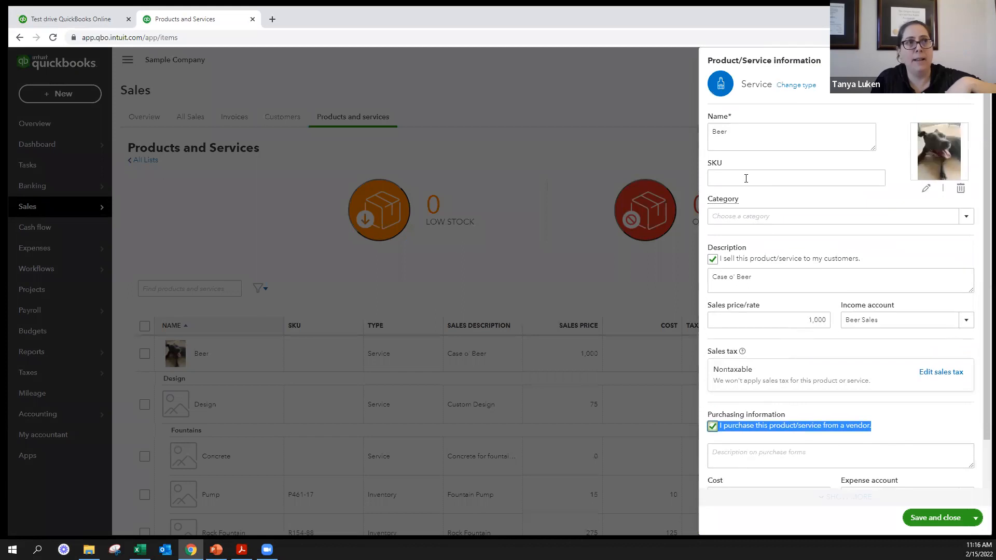
scroll(776, 349, down, 2)
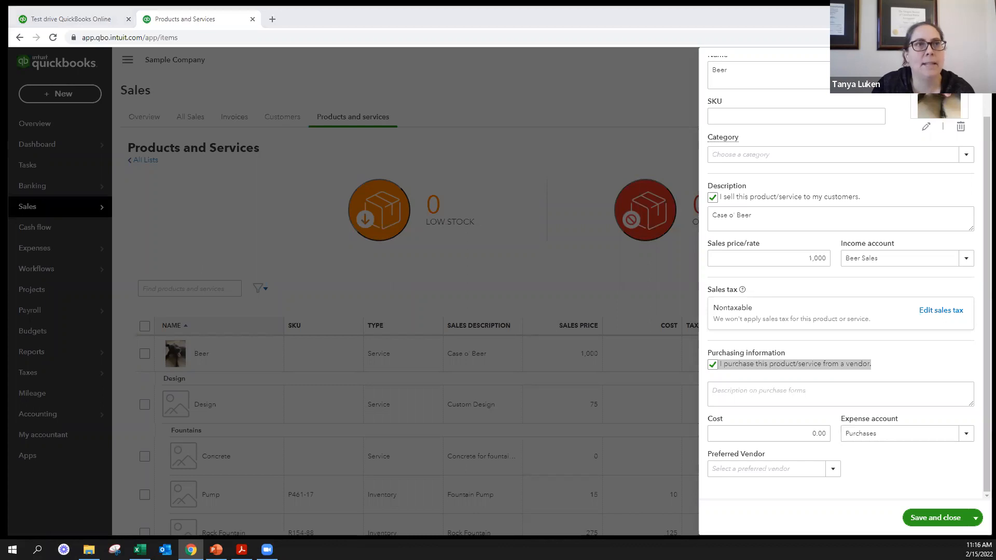
scroll(917, 157, up, 2)
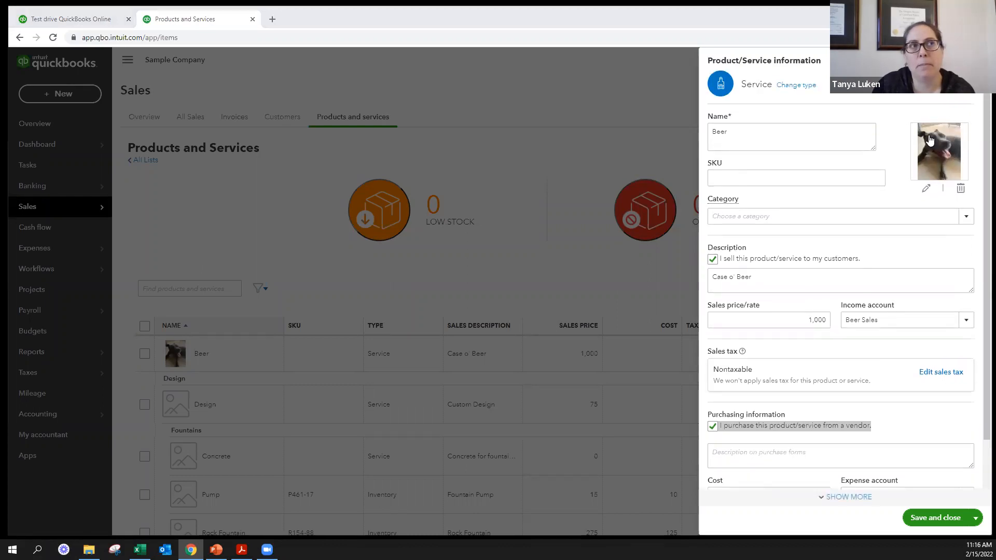
click(969, 61)
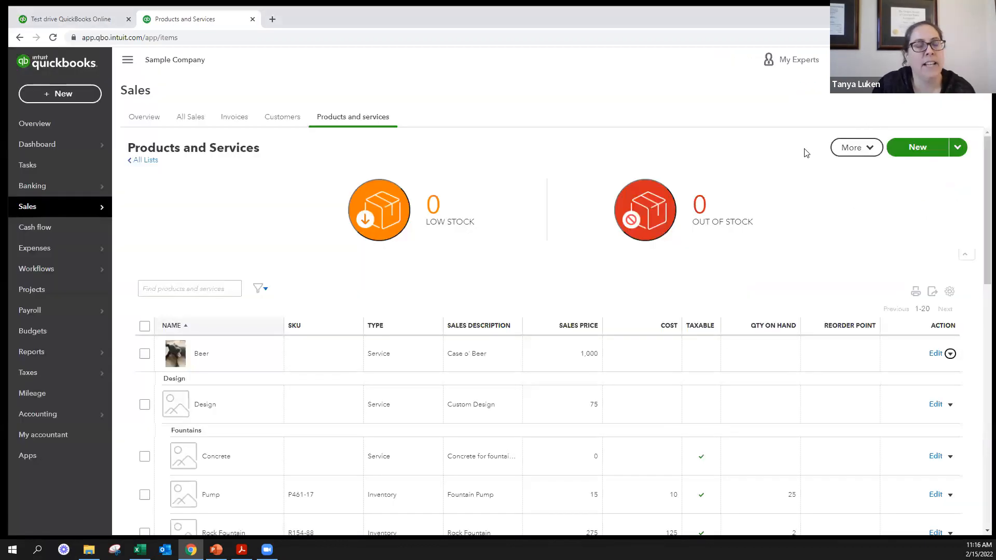
- Upload an image as the company logo in Account and Settings, save the logo choice and leave the settings
click(651, 210)
click(931, 59)
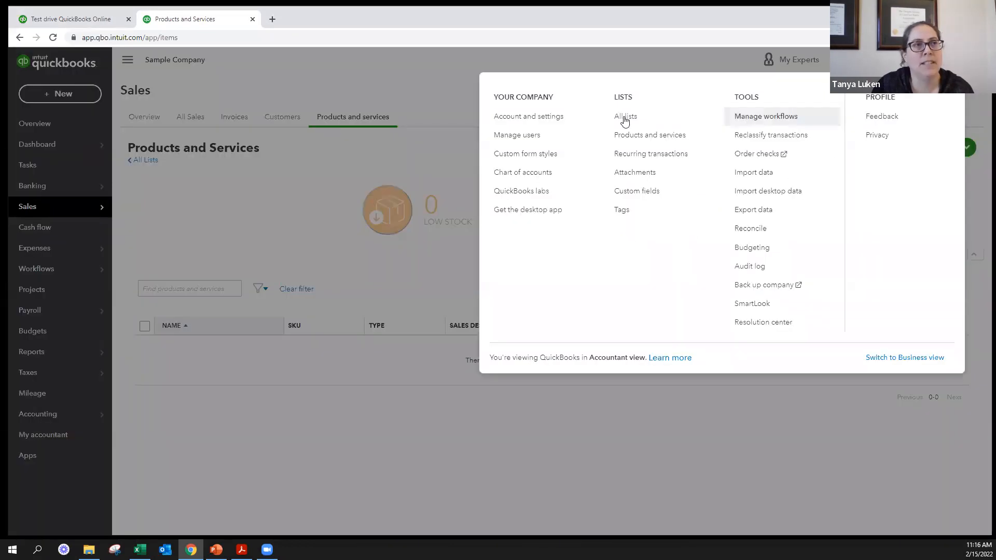
click(519, 115)
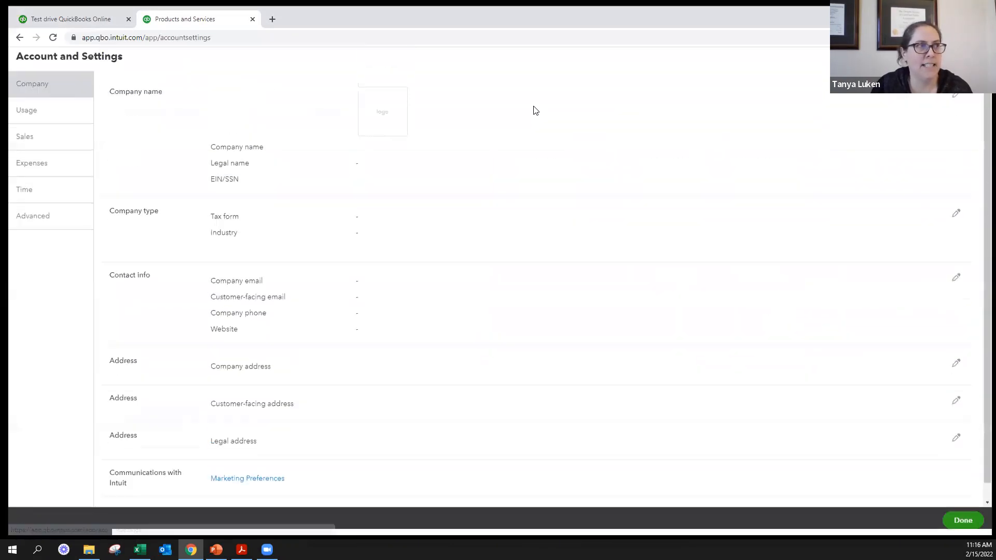
click(381, 121)
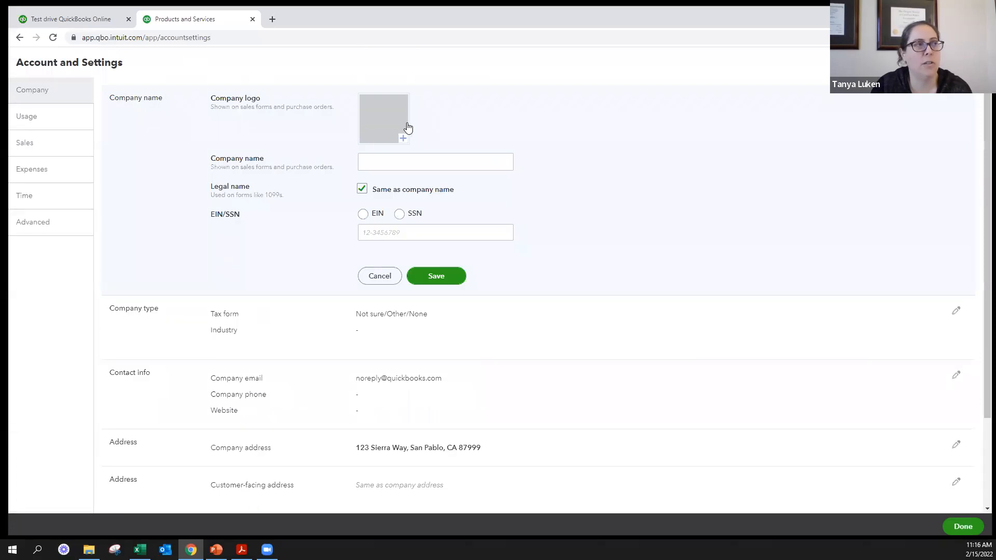
click(380, 144)
click(389, 280)
click(198, 140)
click(419, 251)
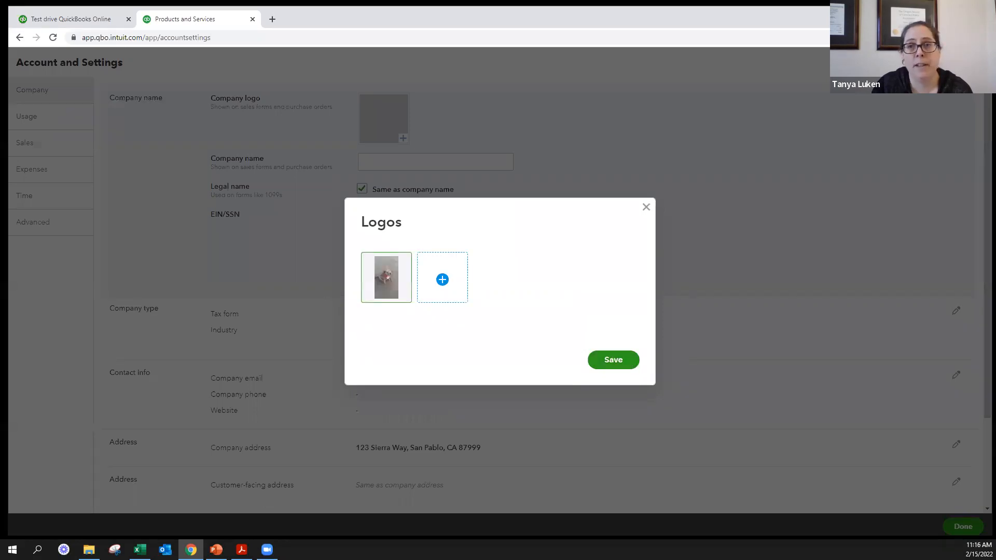
click(614, 362)
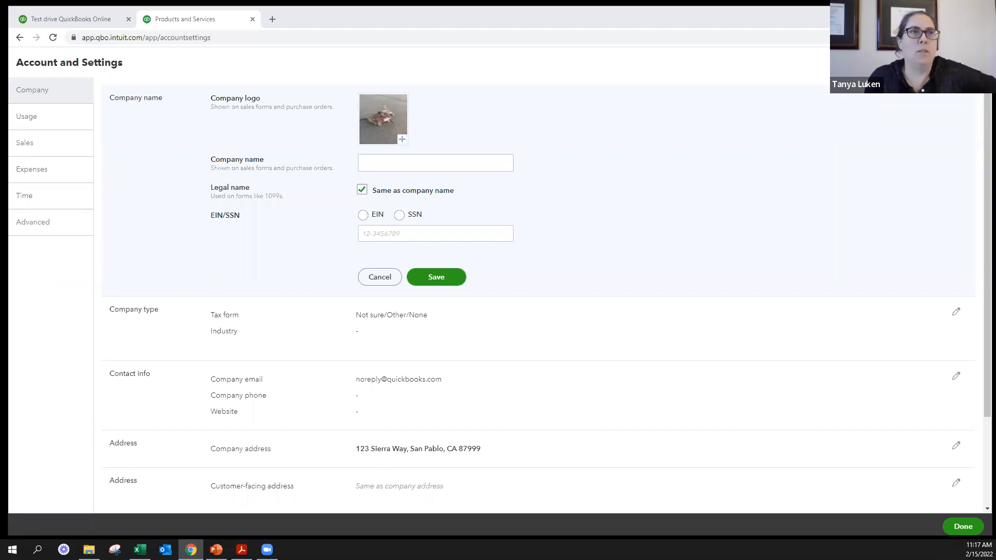
click(963, 527)
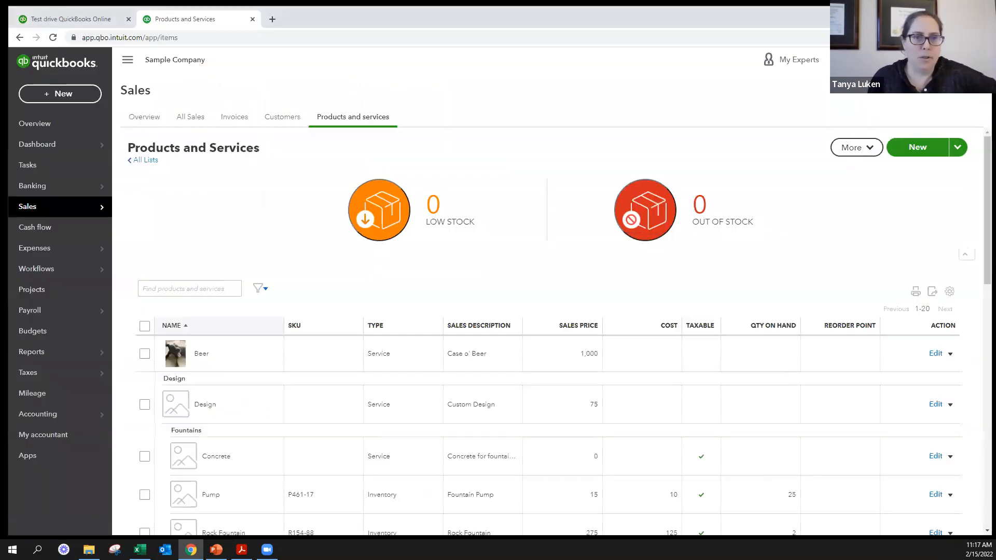
click(217, 550)
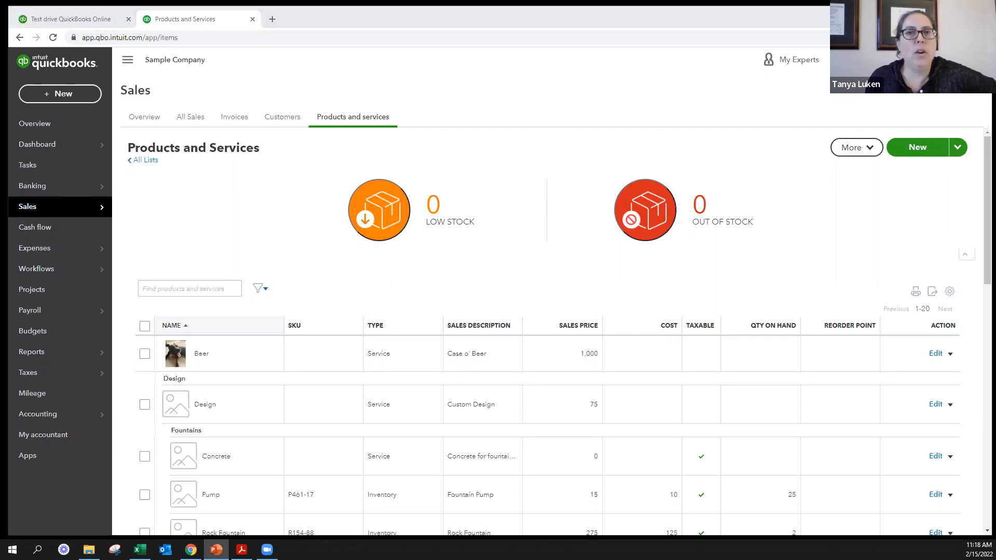
scroll(870, 228, down, 2)
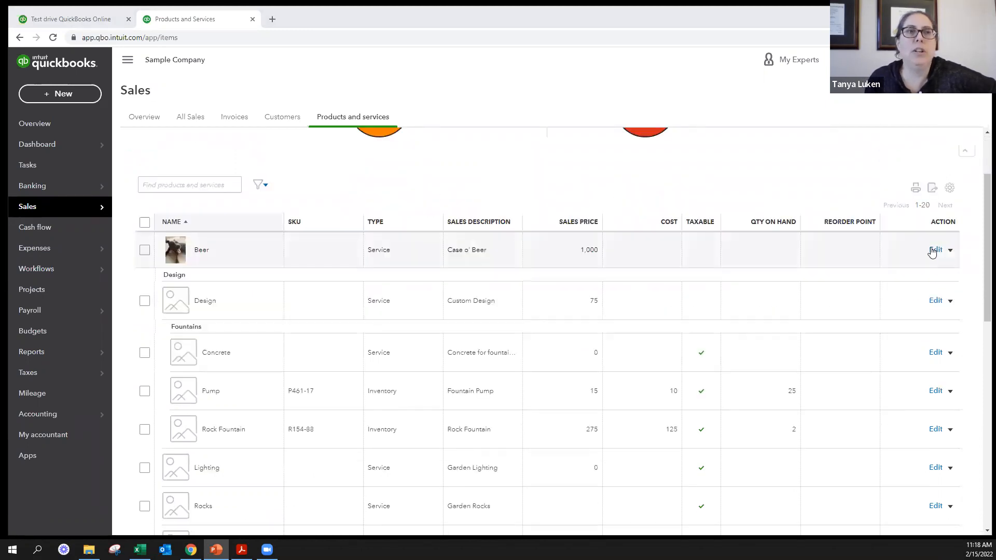
- Review the Beer item's purchase cost, expense account and preferred vendor fields with vendor purchasing enabled, and close it without saving
click(934, 250)
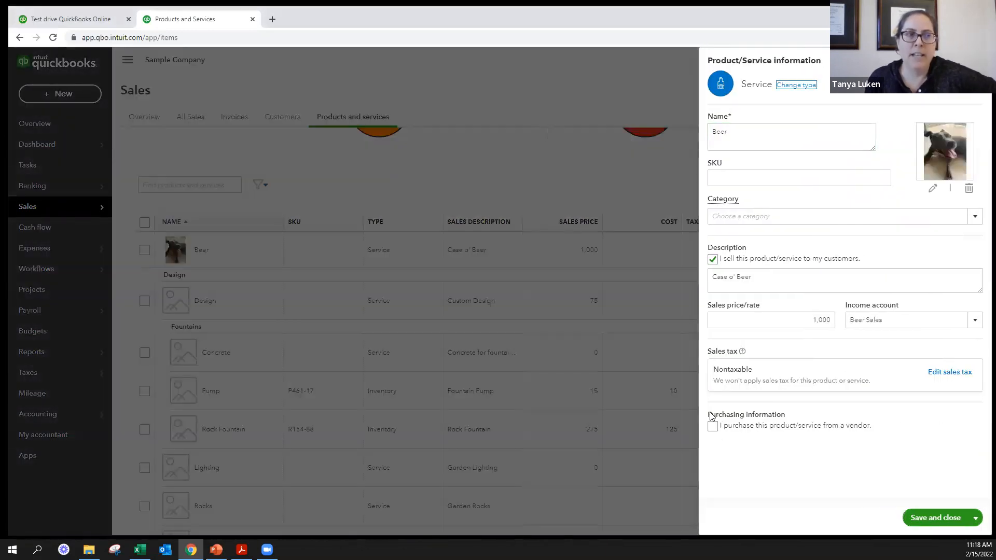
click(713, 426)
scroll(729, 429, down, 2)
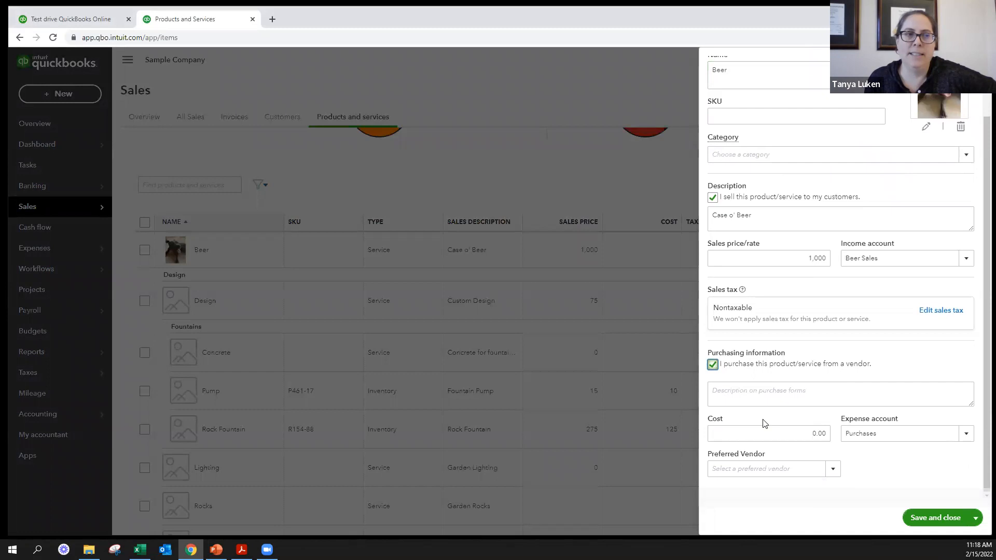
click(904, 436)
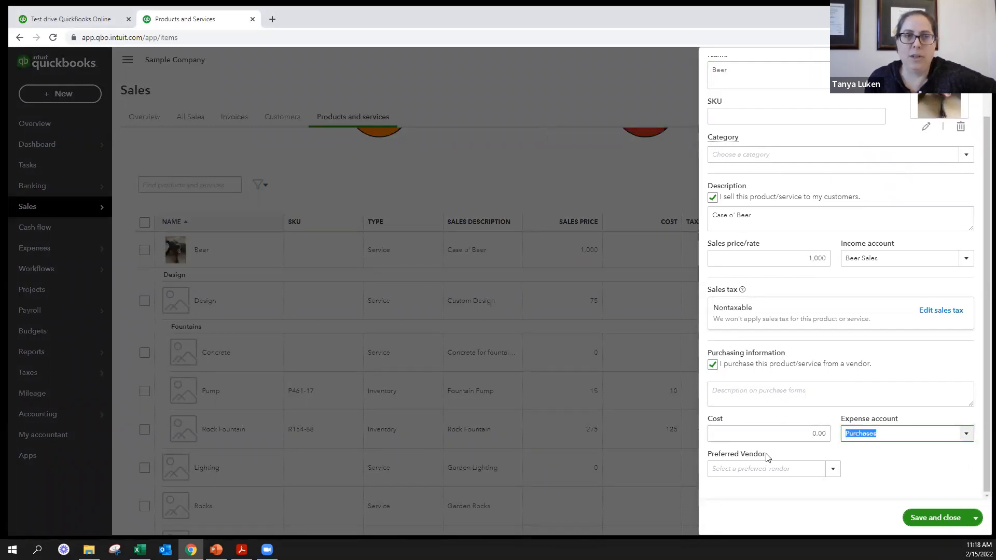
click(976, 63)
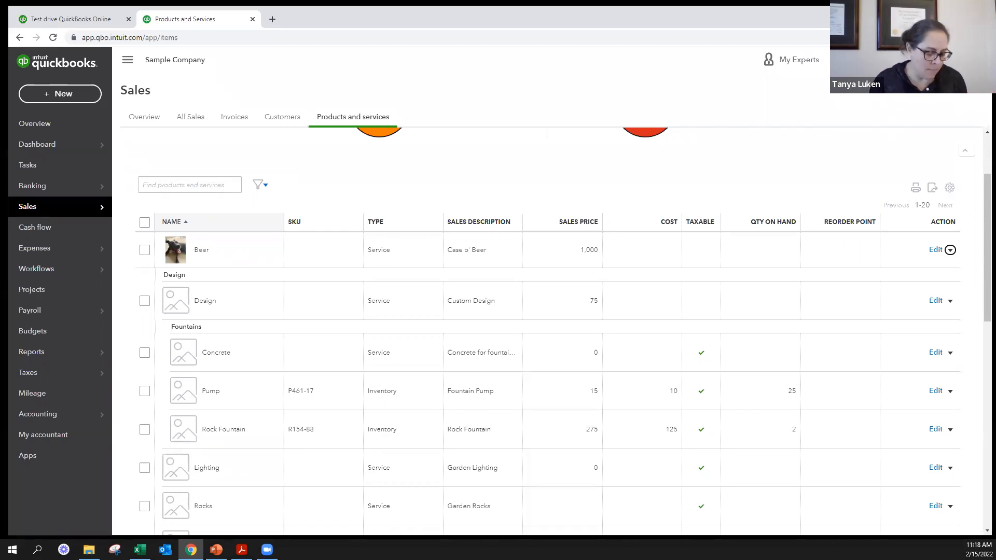
- Open the Vendors list in the Expenses area
key(alt+Tab)
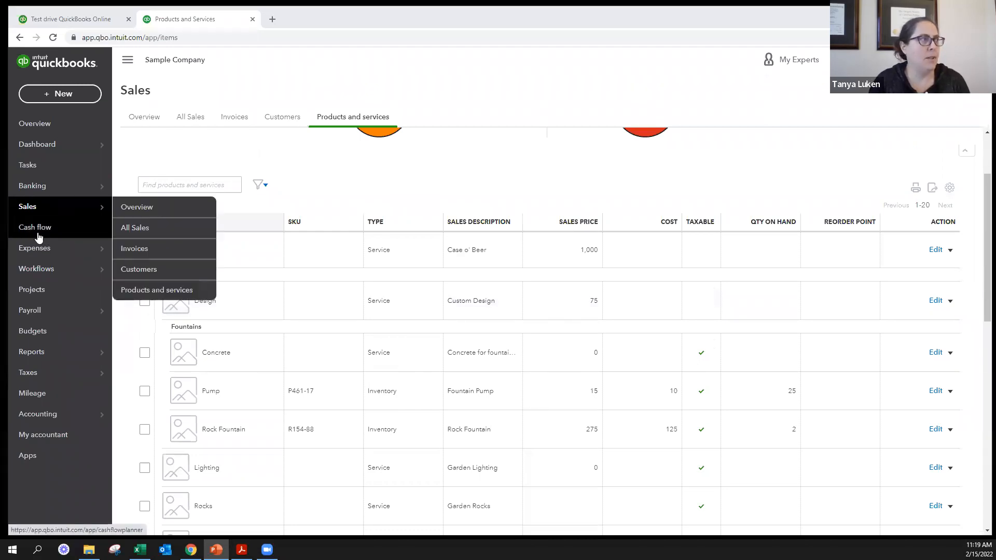
click(42, 255)
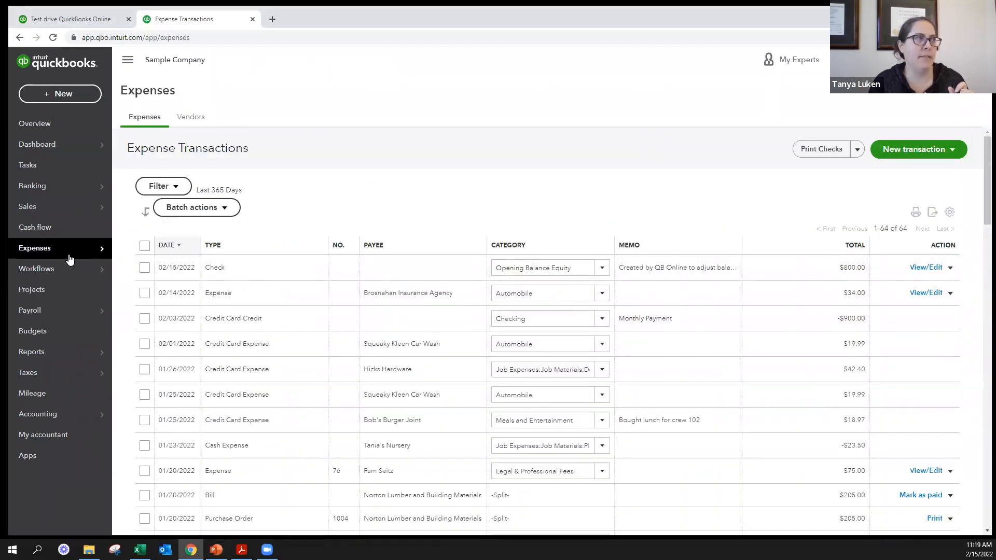
click(190, 116)
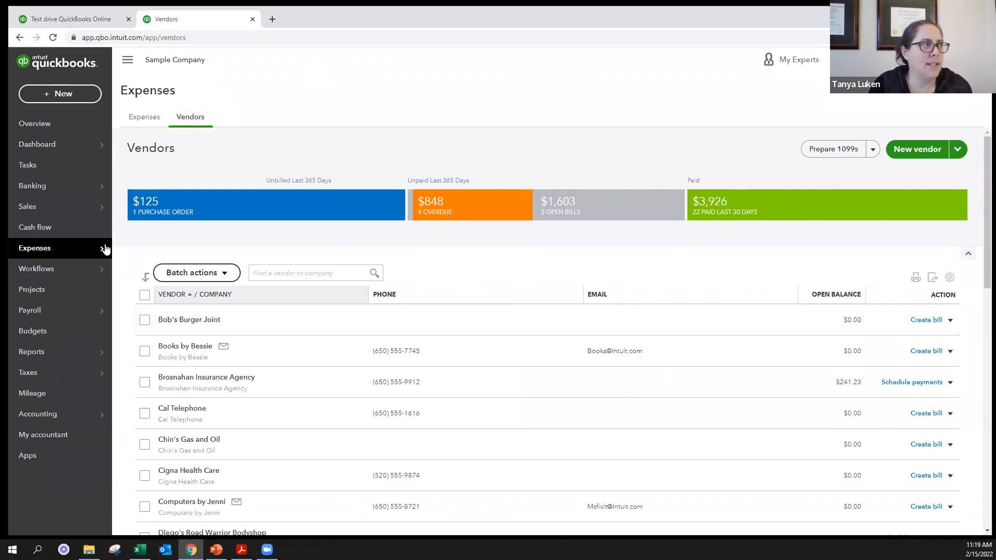
- Filter the vendor list by purchase orders, overdue bills and open bills in turn, and clear the filter to view all vendors
mouse_move(105, 249)
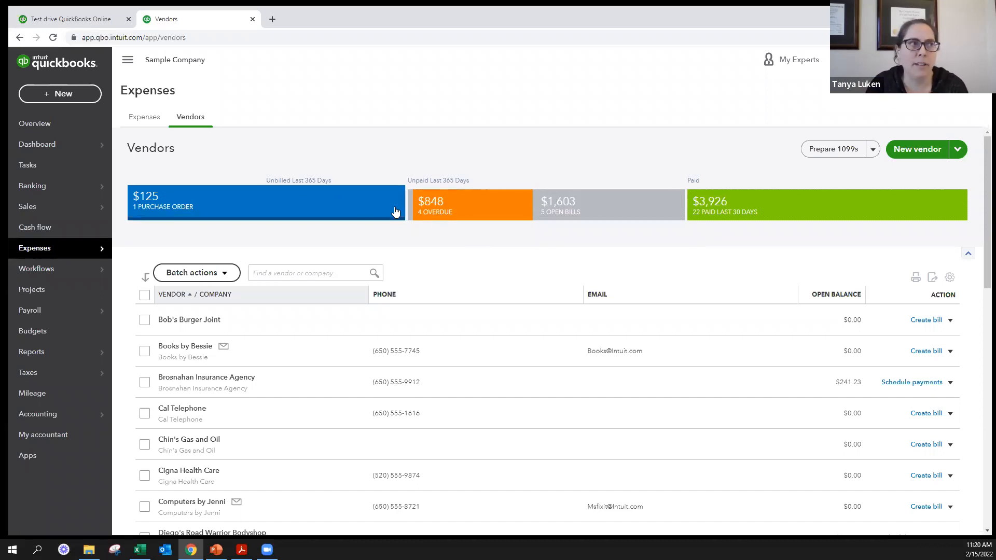
click(299, 205)
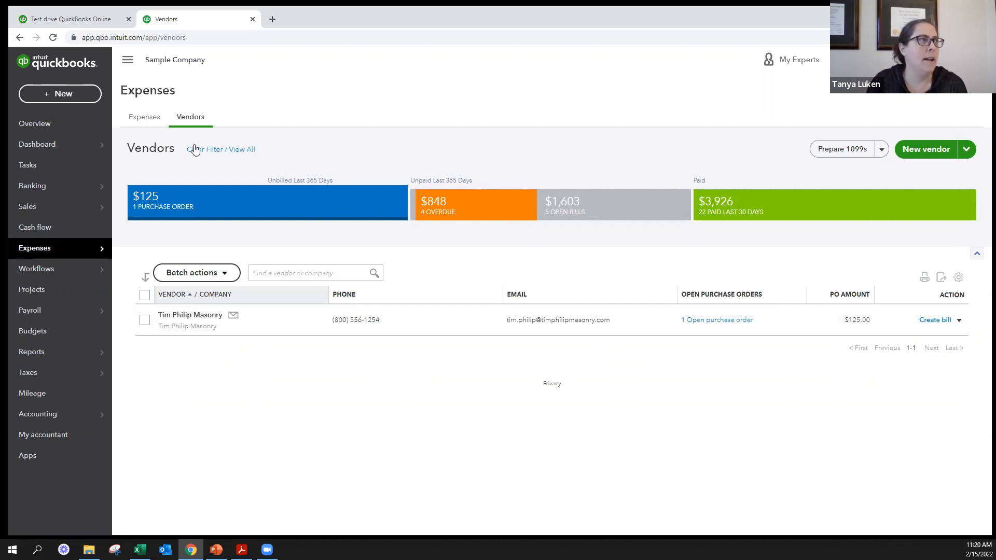
click(488, 207)
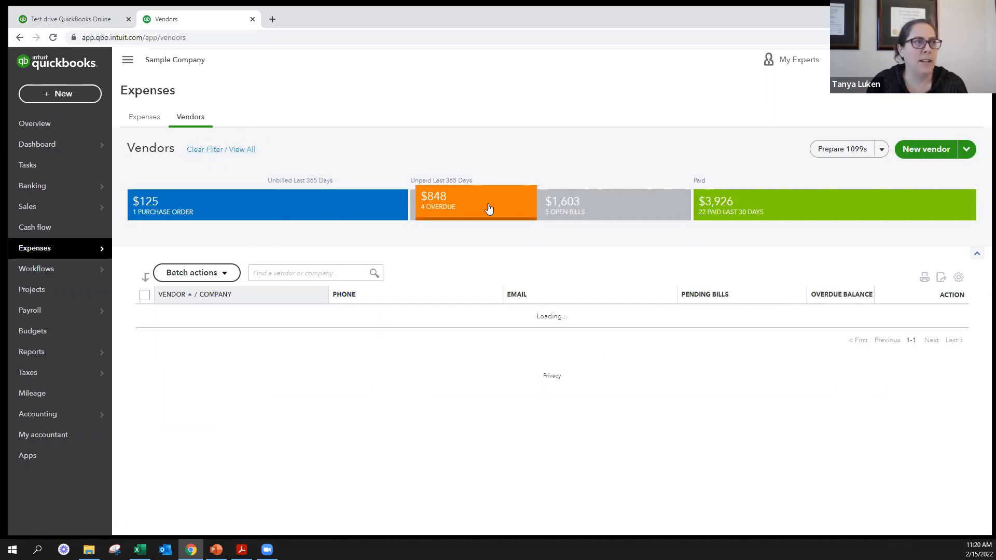
click(627, 200)
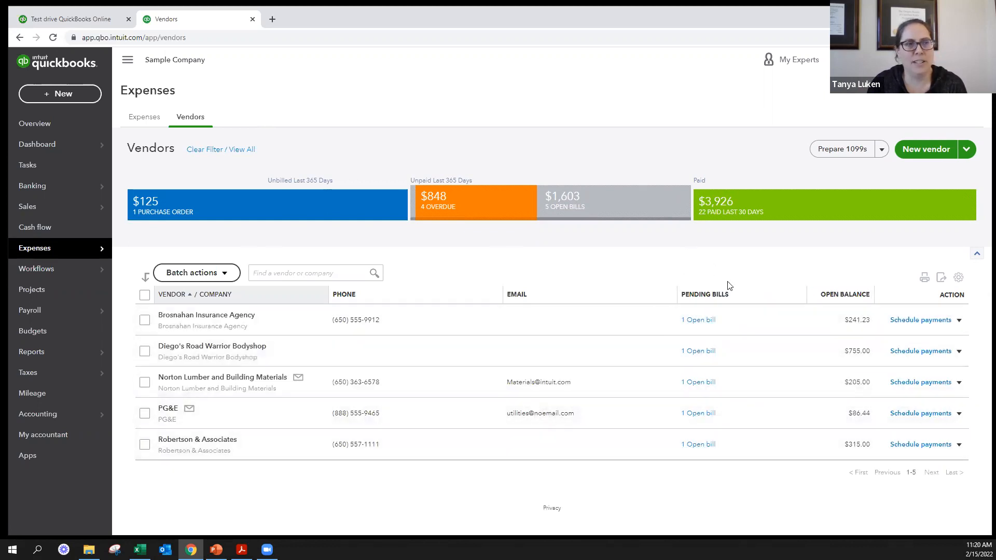
click(217, 149)
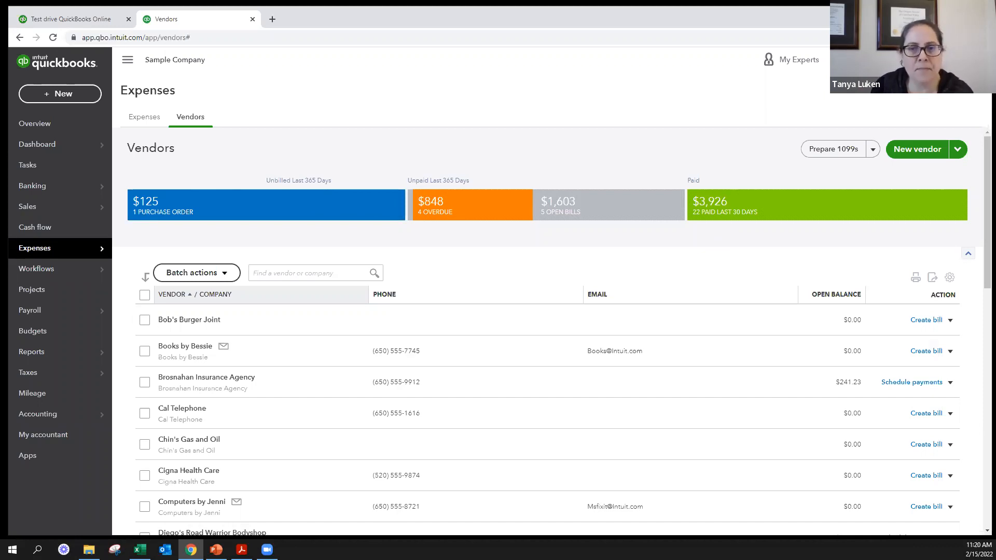
- Start a new vendor record and enter the vendor's first and last name
key(alt+Tab)
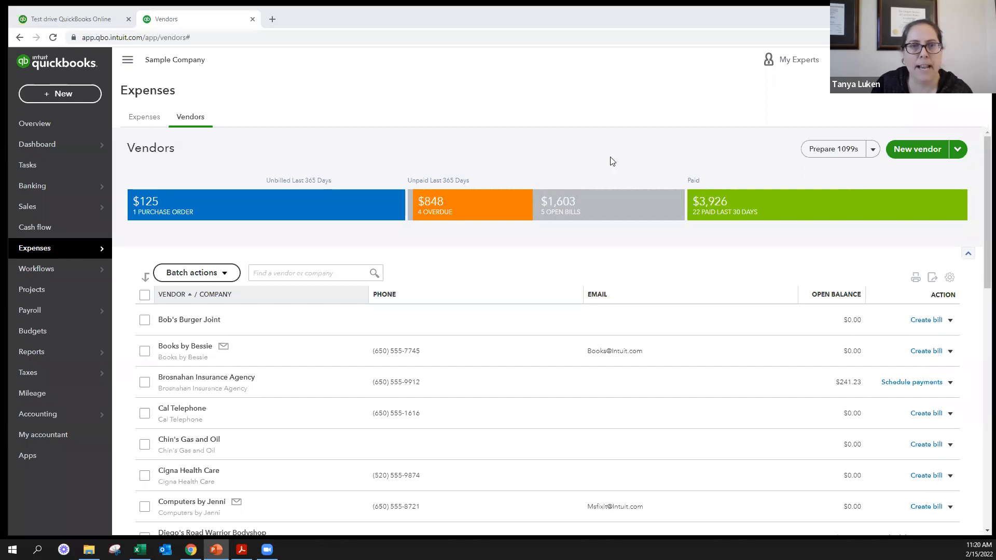
click(930, 151)
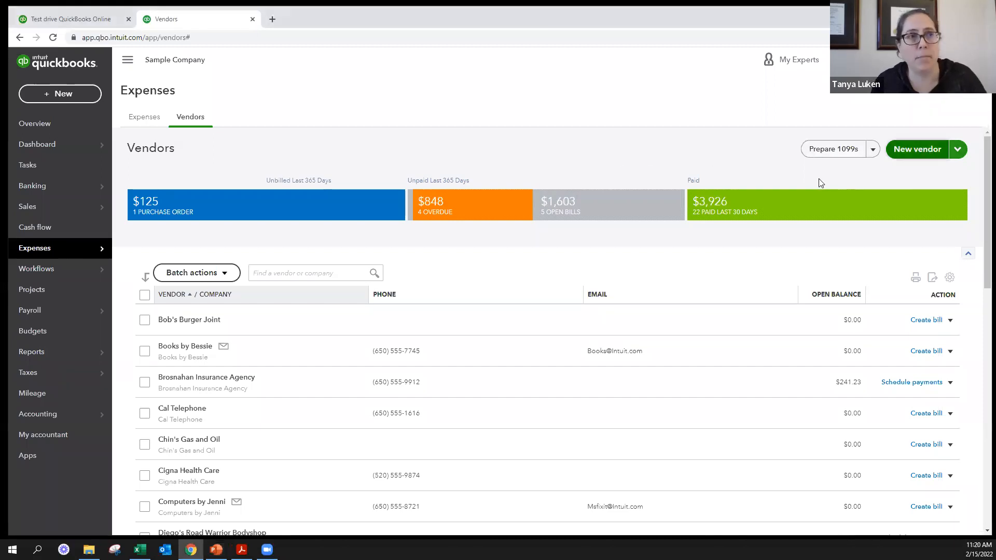
click(344, 190)
key(Tab)
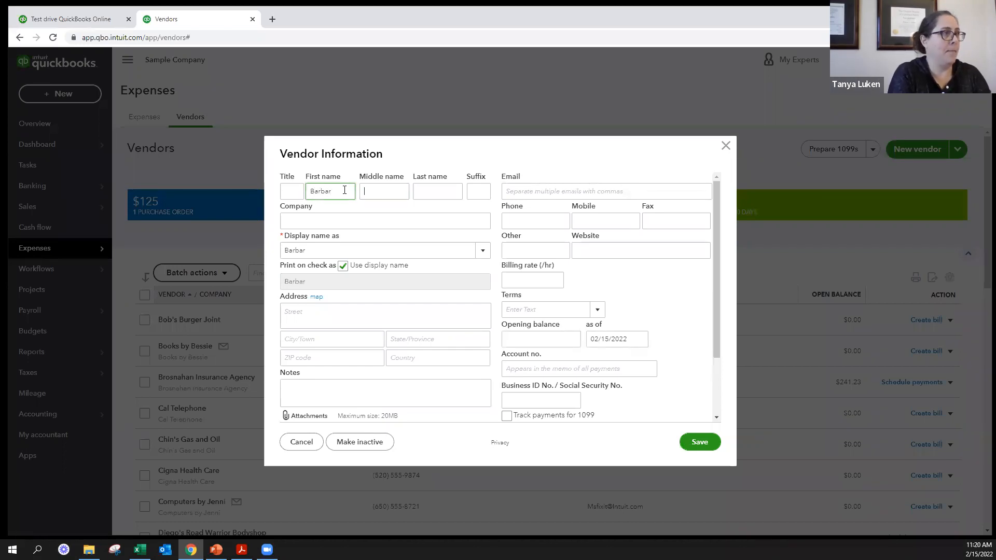
key(shift+Tab)
key(Right)
key(Tab)
key(Tab)
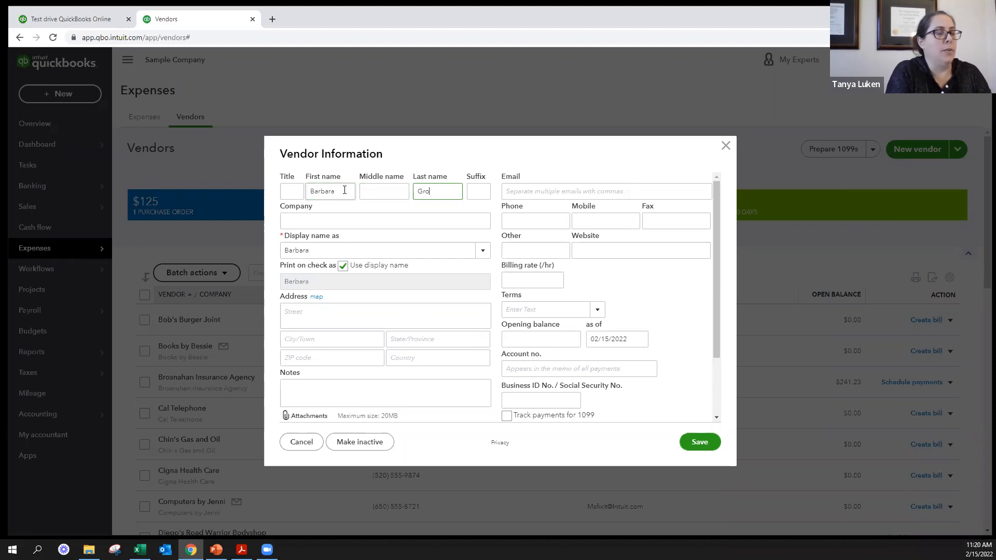
key(BackSpace)
key(BackSpace)
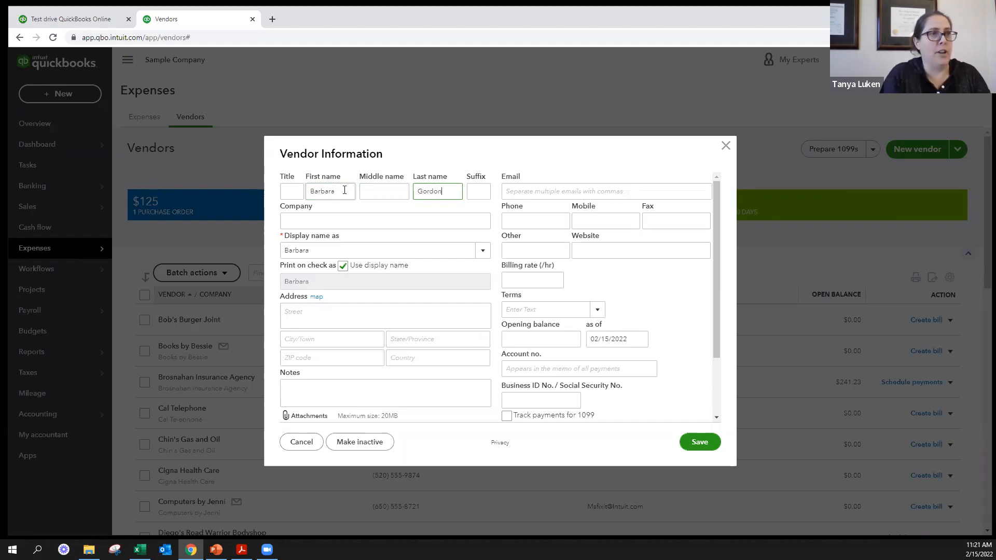
key(Tab)
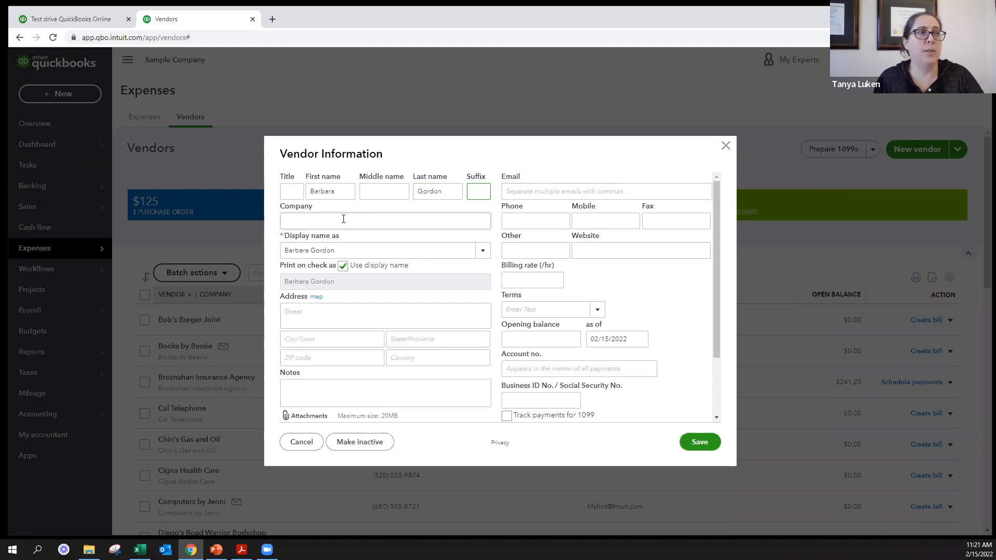
- Enter the company name for the new vendor
click(343, 219)
text(B)
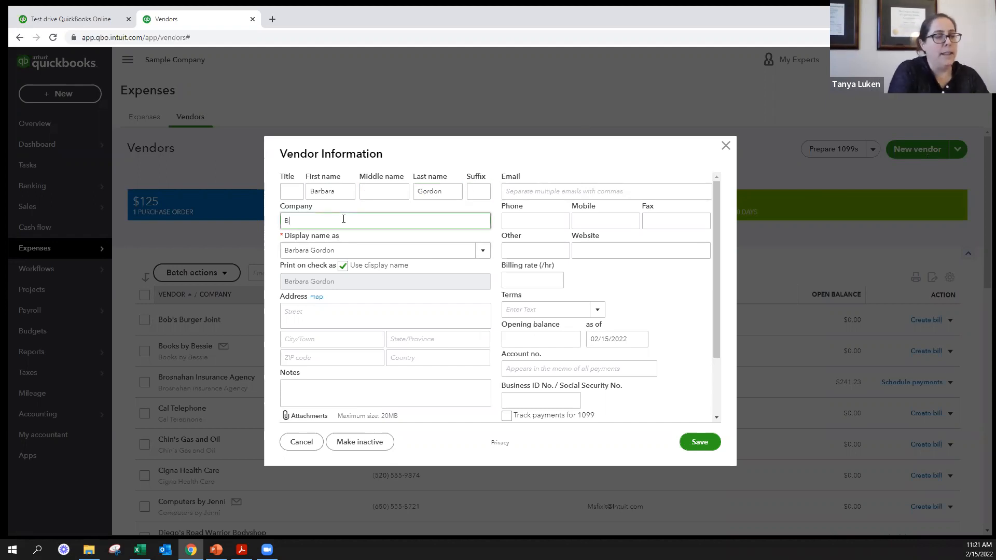
text(arbara Gordon Company Name)
key(Tab)
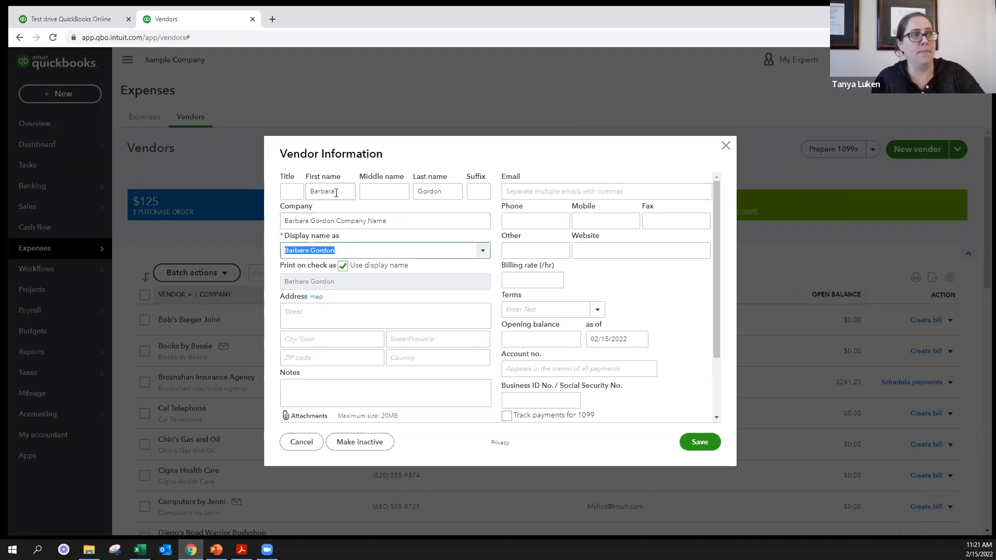
- Clear the new vendor's first and last name fields, keeping the company and display names
drag(336, 193, 302, 199)
key(Delete)
key(Tab)
key(Tab)
key(Delete)
key(Tab)
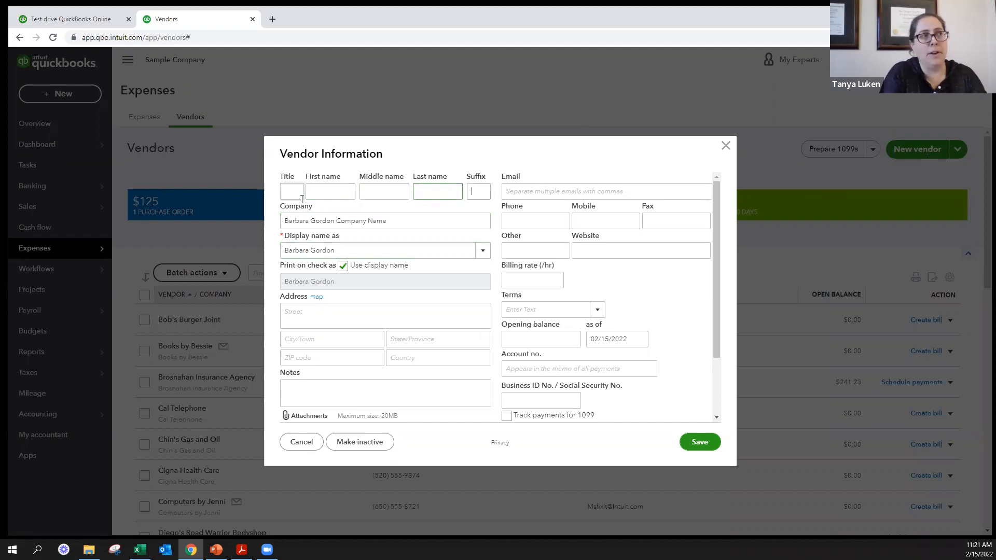
- Fill in the new vendor's e-mail address and phone number
click(575, 190)
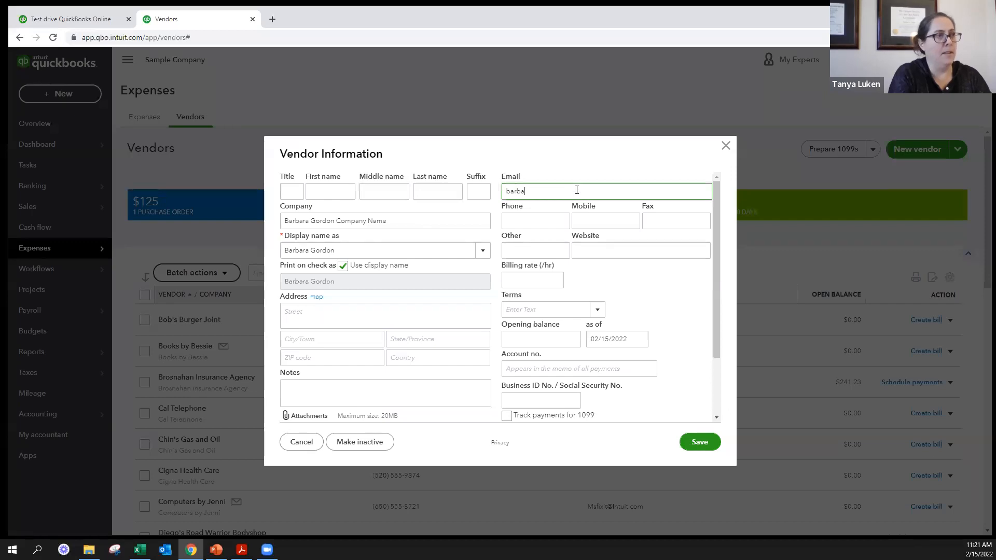
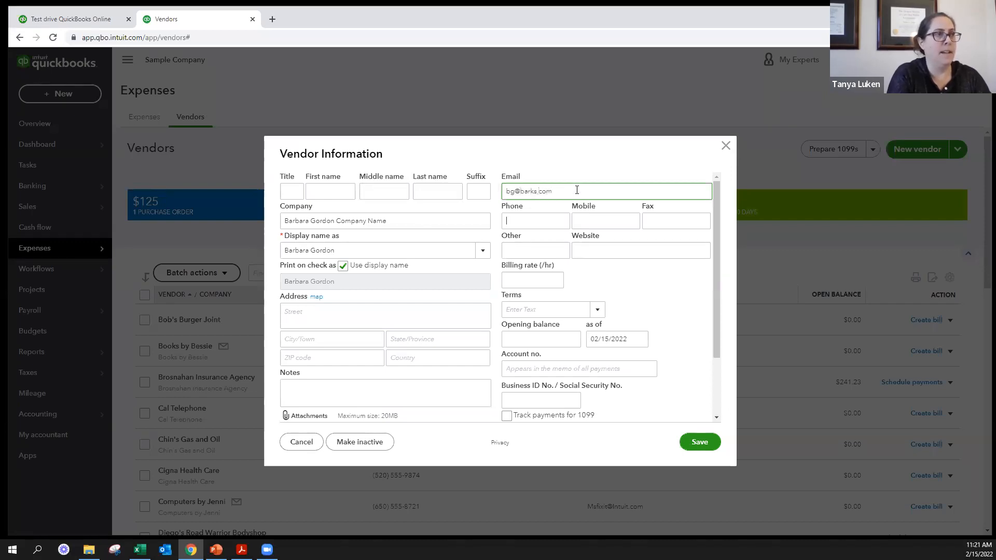
key(Tab)
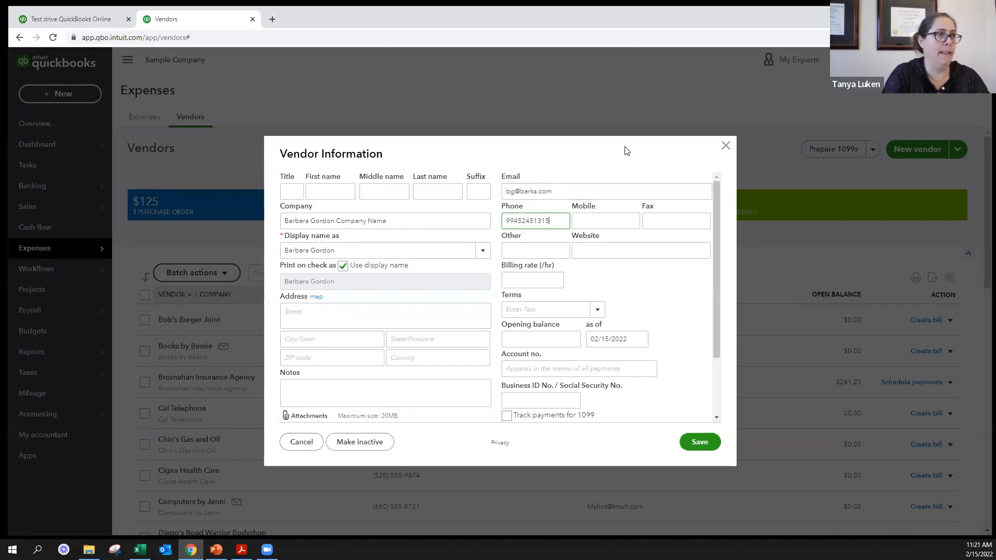
key(Tab)
key(Tab)
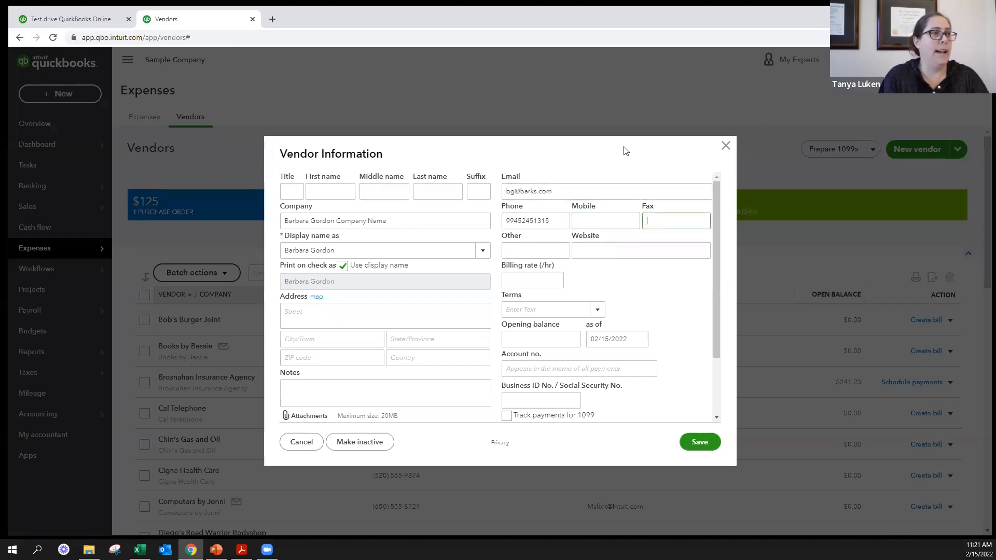
- Set the new vendor's payment terms to Due on receipt
click(515, 281)
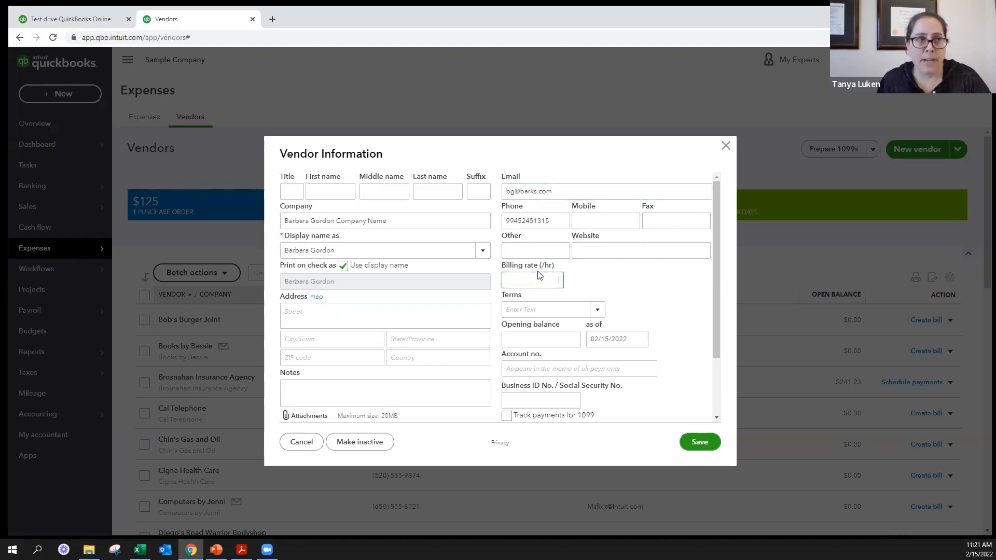
click(597, 314)
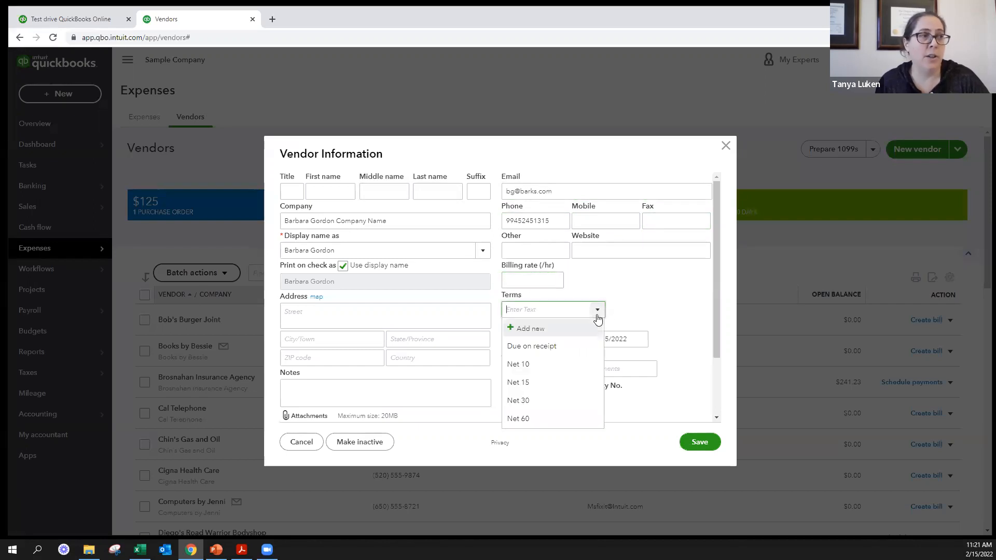
click(550, 352)
scroll(558, 342, down, 2)
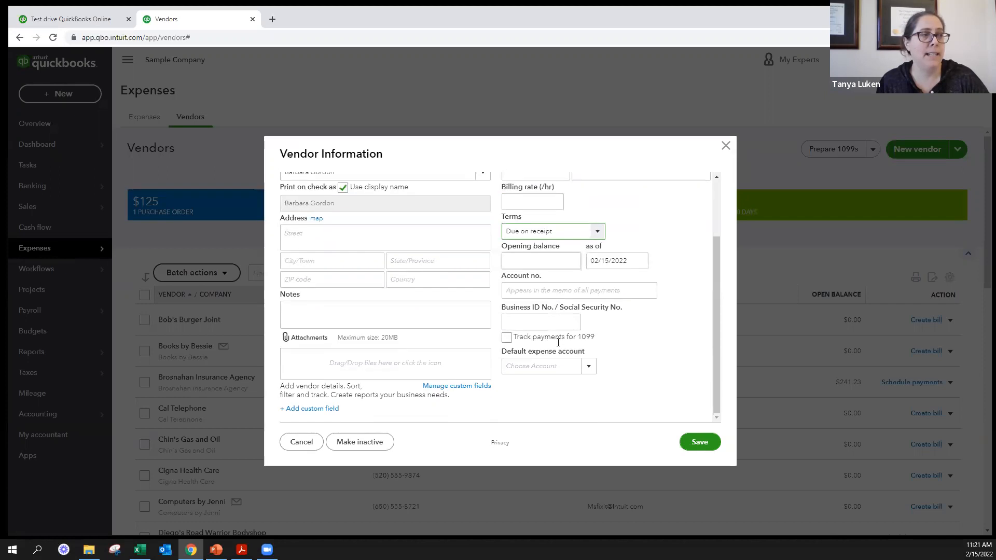
scroll(545, 321, up, 1)
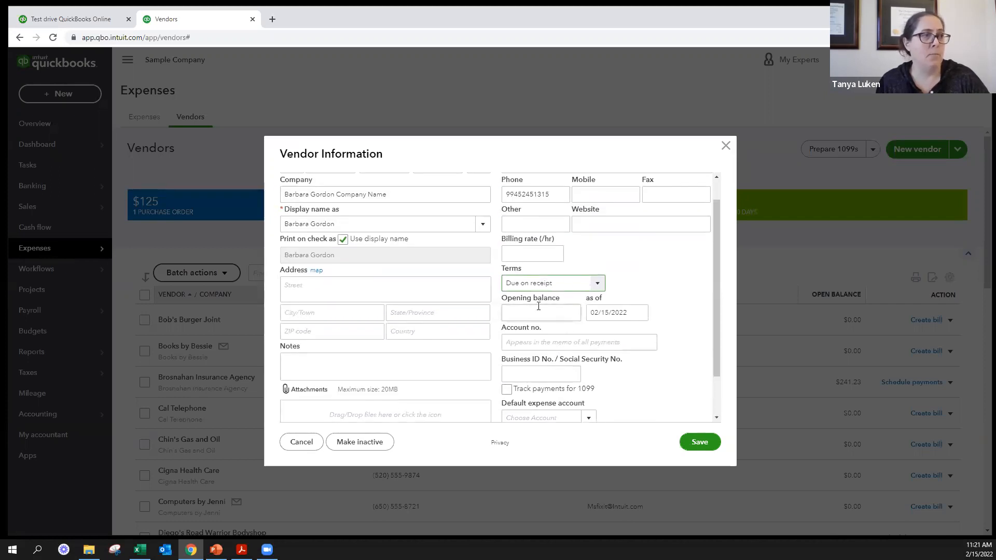
- Enter the vendor's account number and set the default expense account to Legal & Professional Fees
scroll(539, 305, down, 1)
click(577, 291)
text(154613)
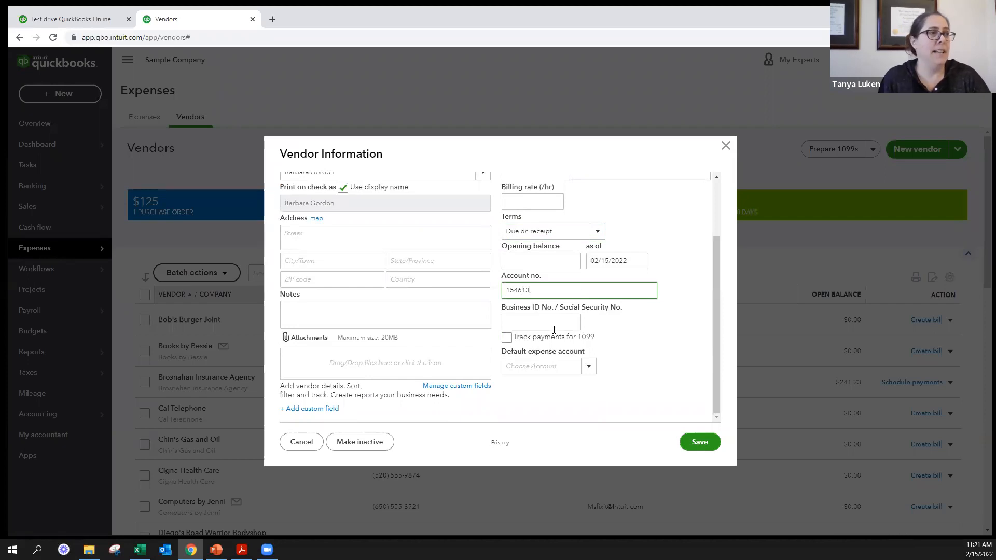
click(588, 367)
text(pro)
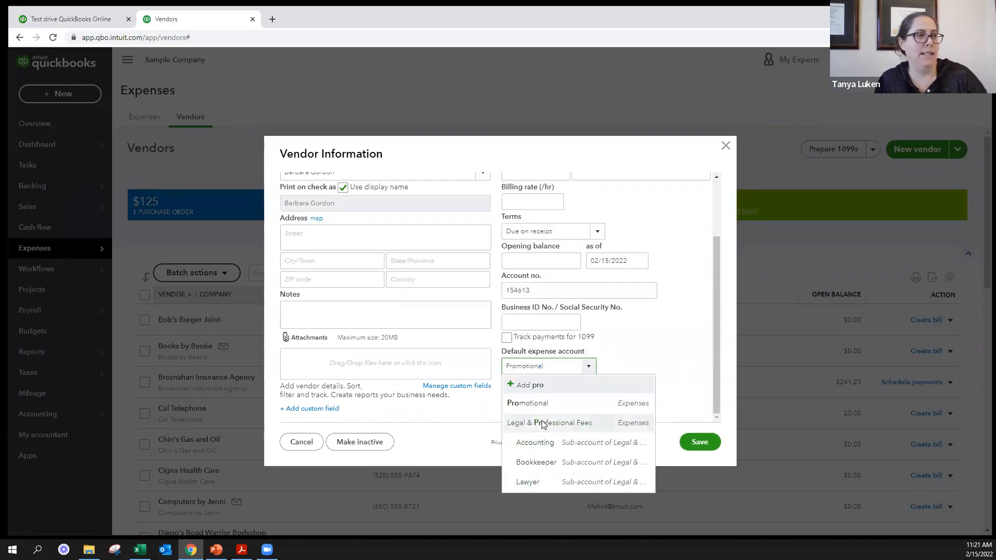
click(543, 423)
- Fill in the new vendor's street address, city, state and ZIP code
click(331, 236)
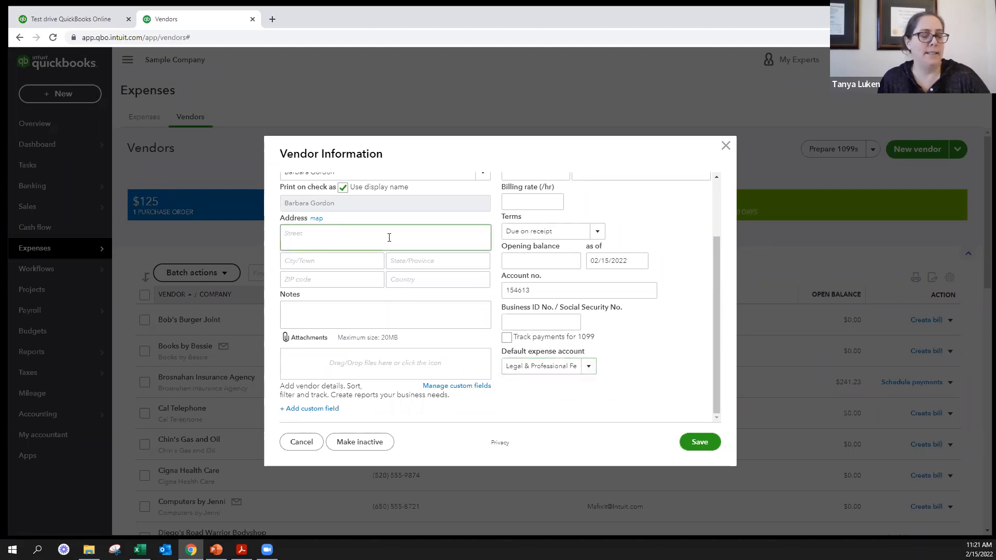
text(120 an)
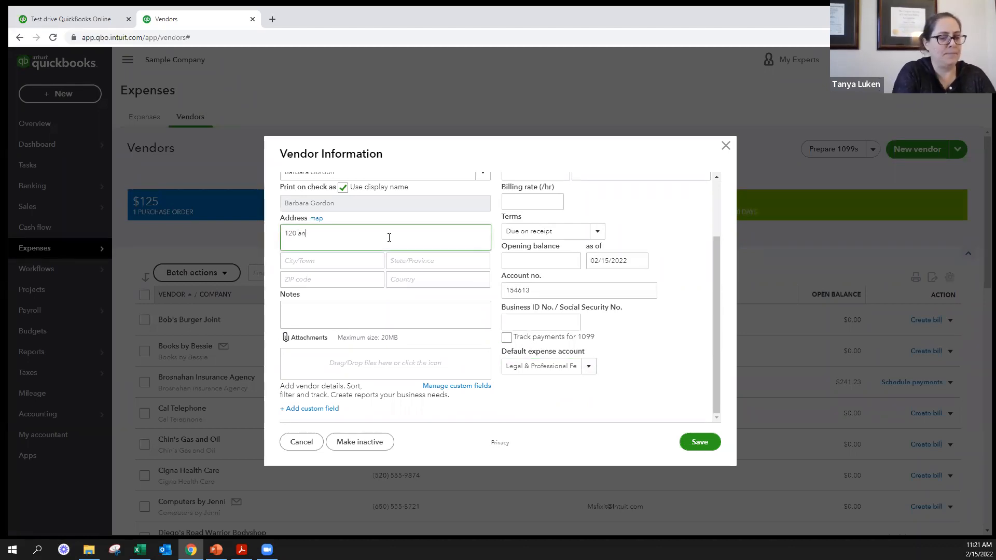
text(y street)
key(Tab)
text(c)
key(Tab)
text(p)
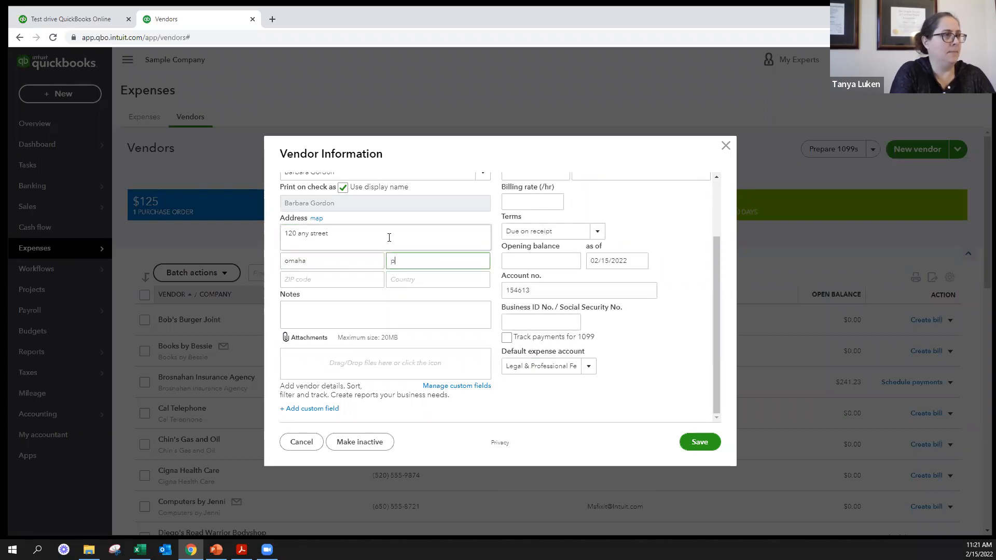
key(Tab)
text(o)
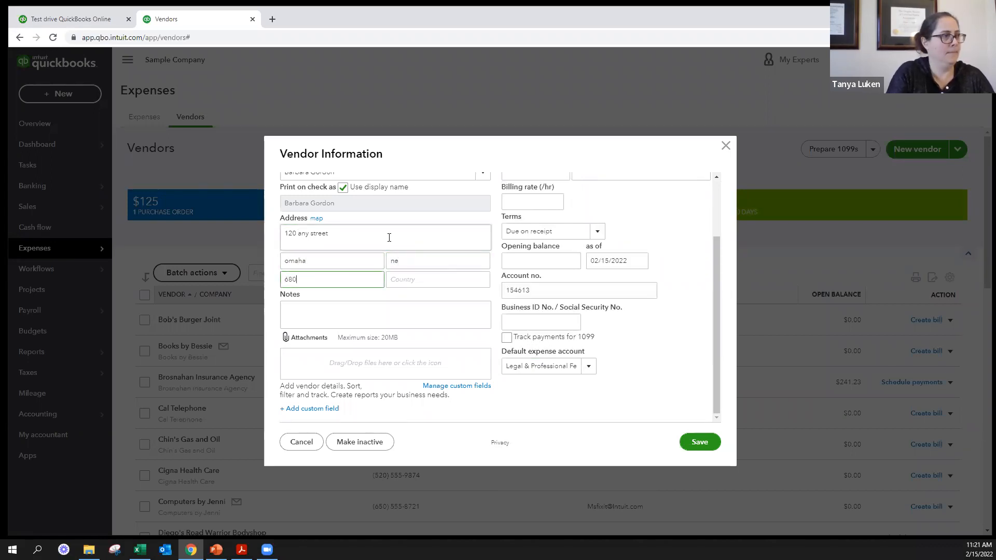
- Add the note "cutest dog ever" to the new vendor's record
click(342, 313)
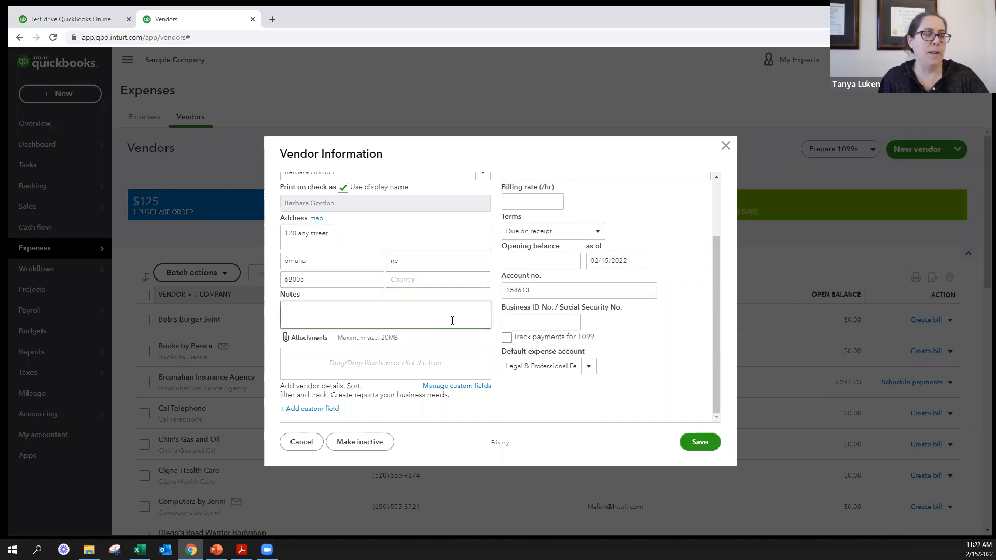
text(cutie)
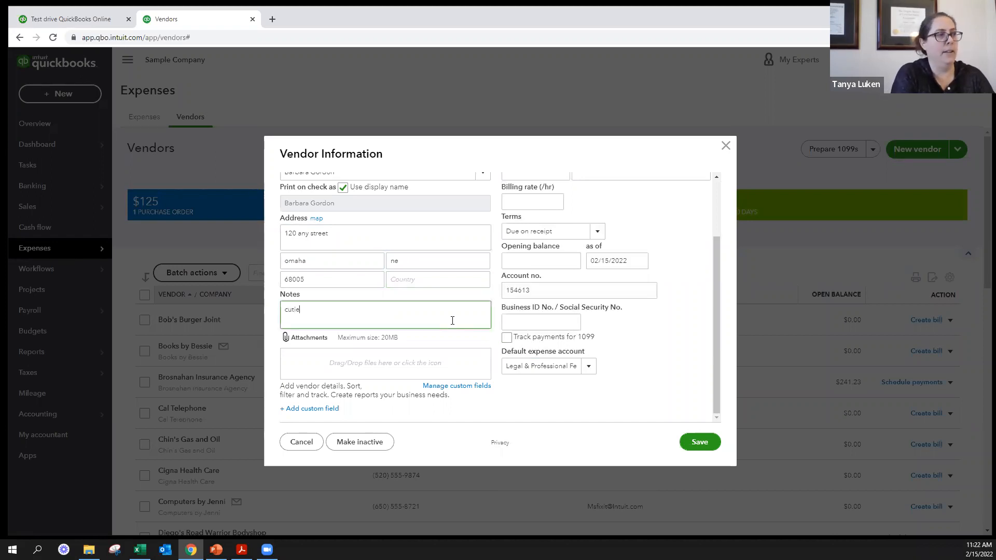
text(s)
key(BackSpace)
key(BackSpace)
key(BackSpace)
text(est dog ever)
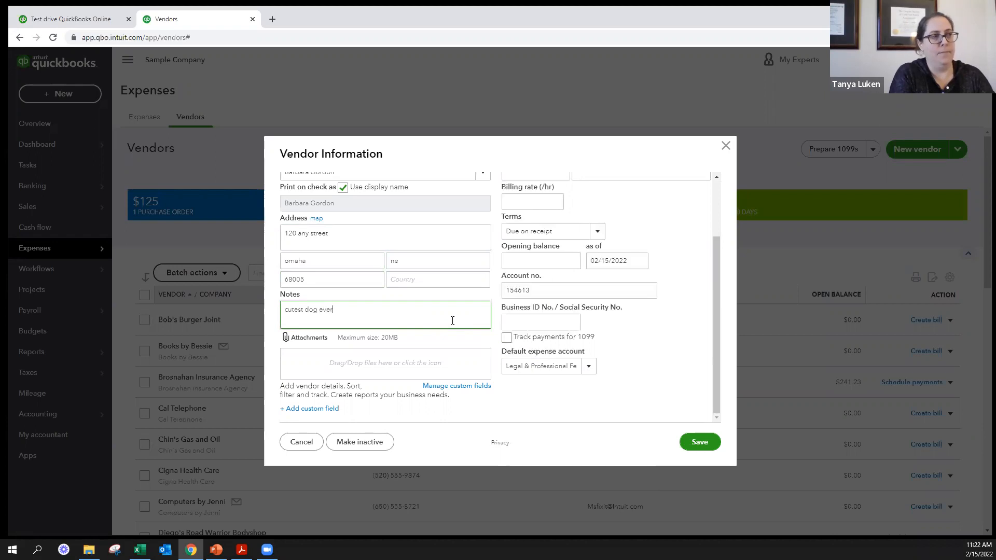
key(Tab)
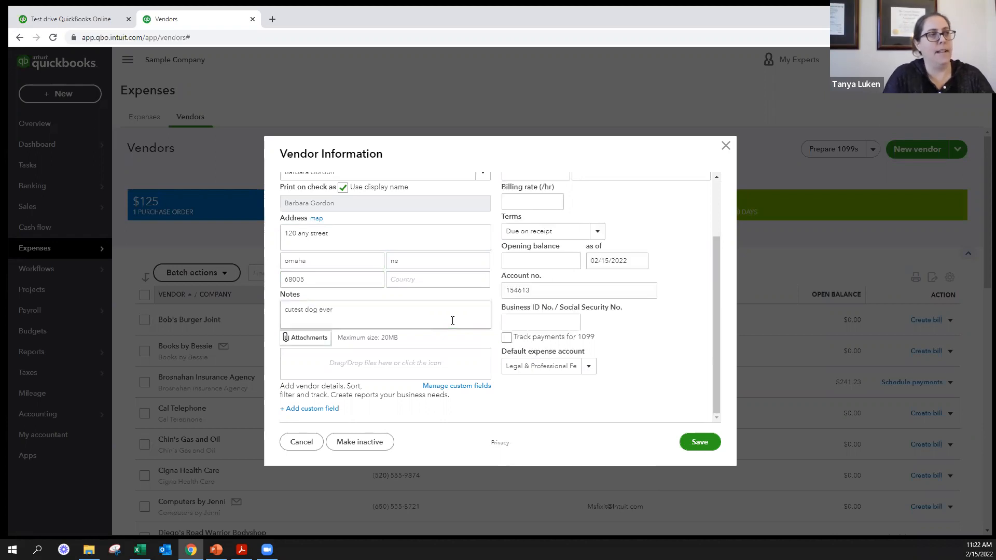
- Attach the picture Chair from the Pictures folder to the new vendor's record
click(379, 364)
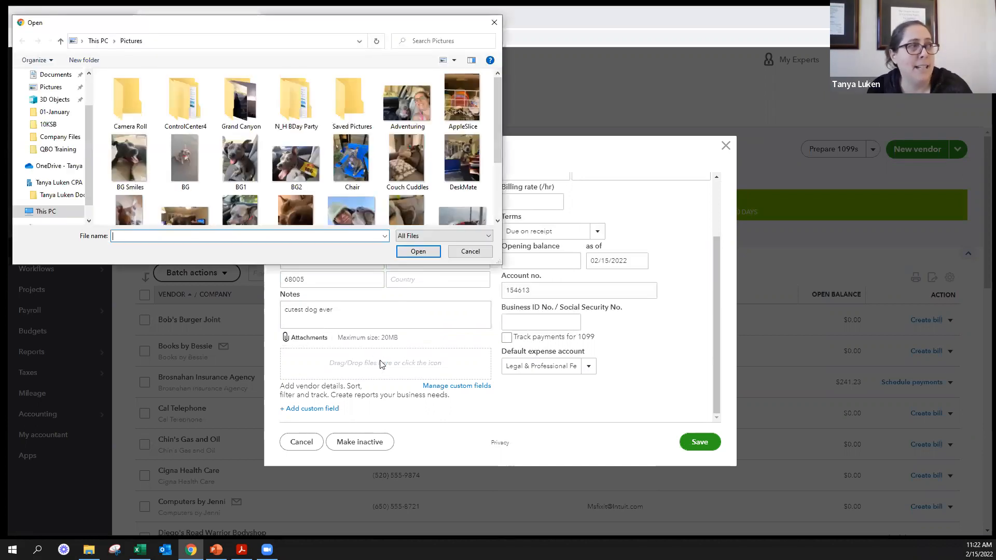
click(129, 160)
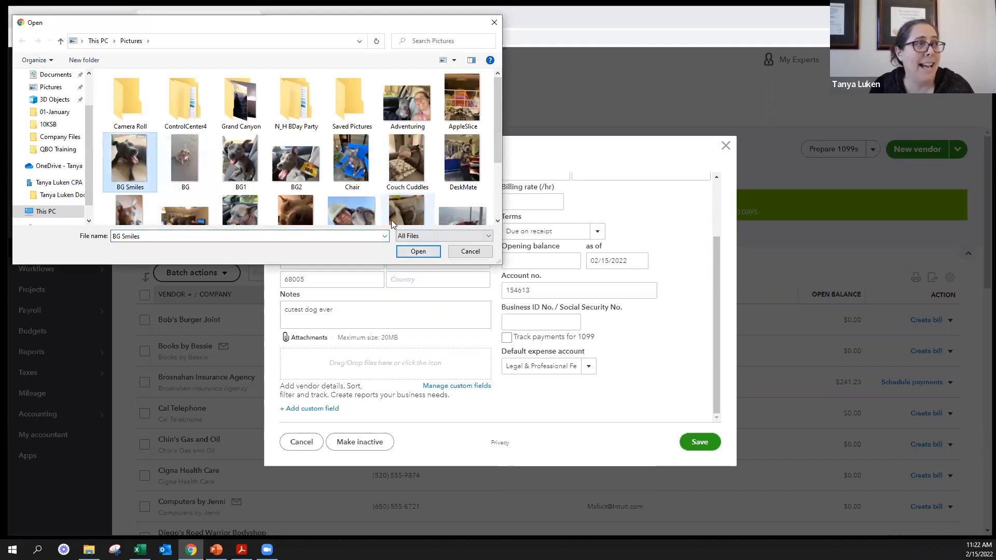
click(360, 177)
click(418, 251)
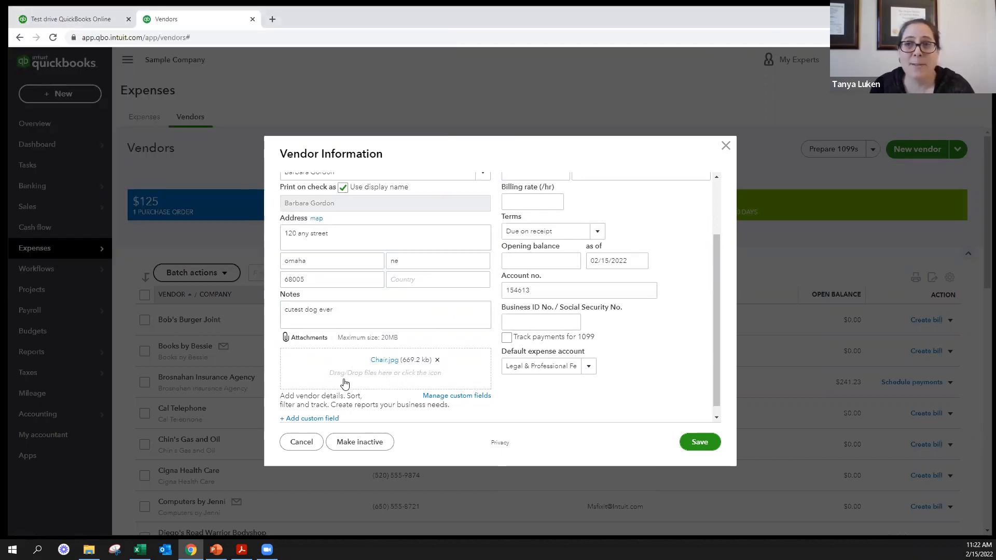
scroll(383, 377, down, 1)
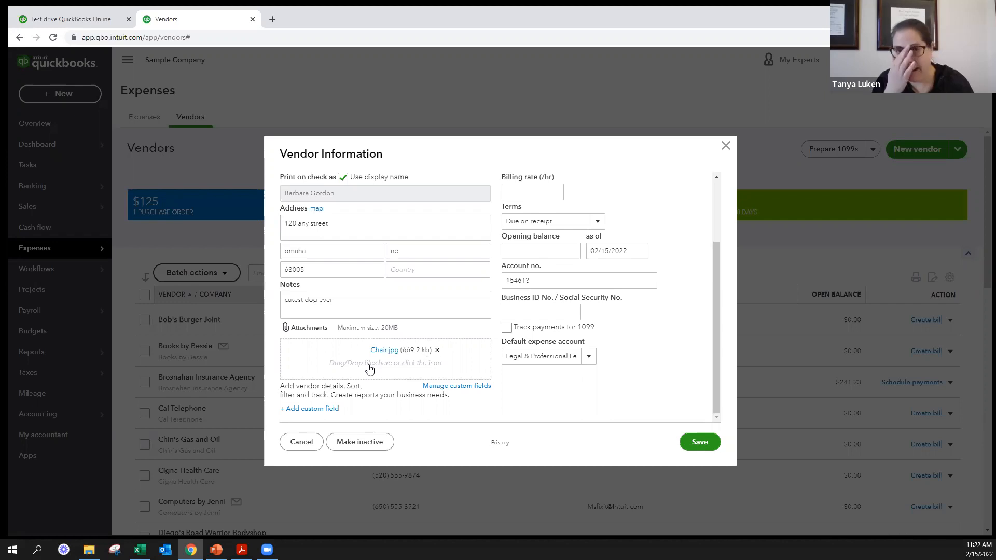
- Search the web for "w-9" in a new browser tab and view the IRS Form W-9 PDF at 150% zoom
click(272, 19)
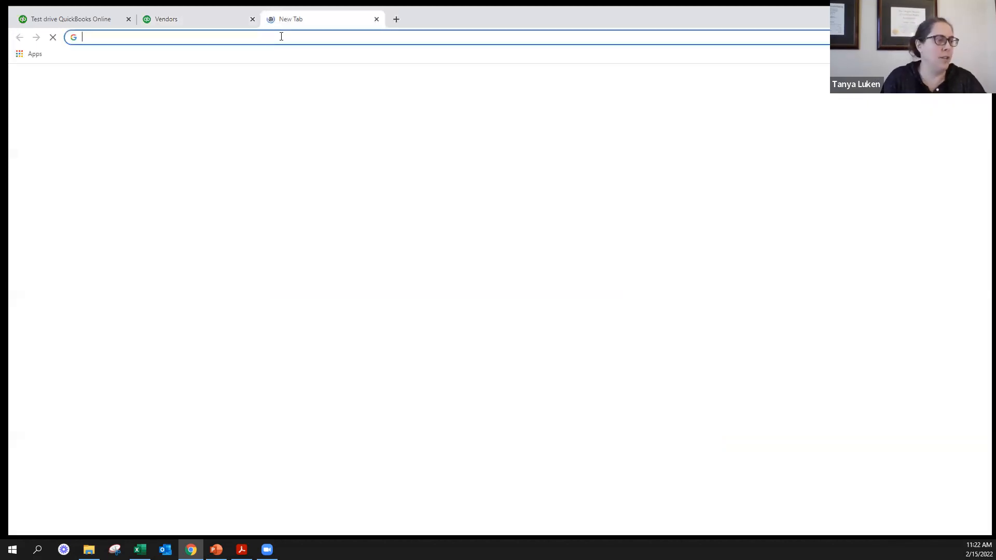
text(w-9)
key(Return)
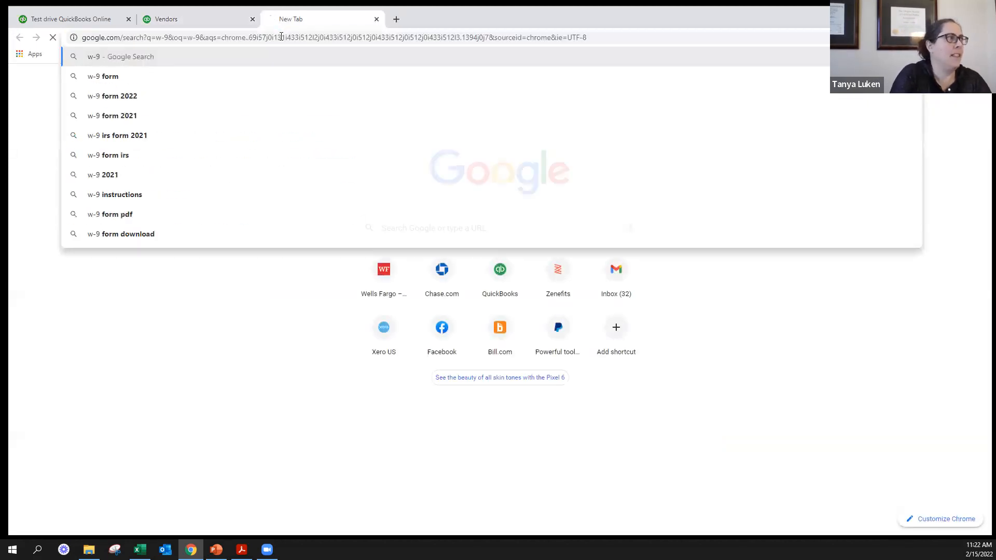
click(185, 171)
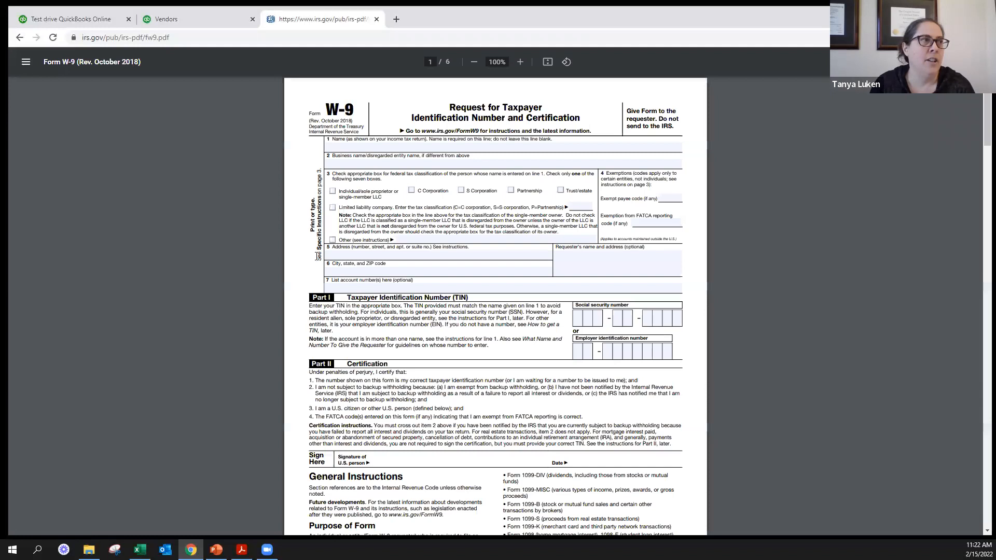
click(519, 61)
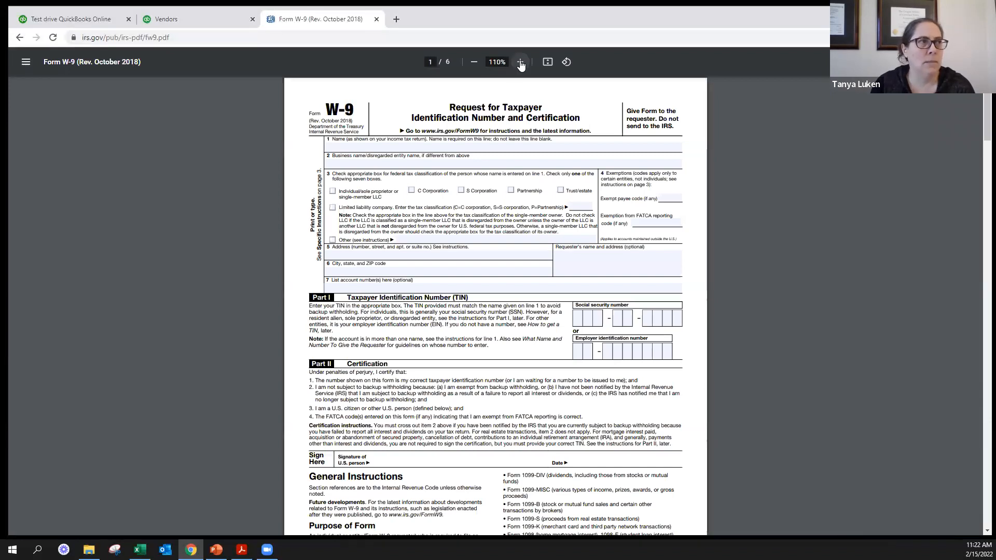
click(519, 61)
click(520, 62)
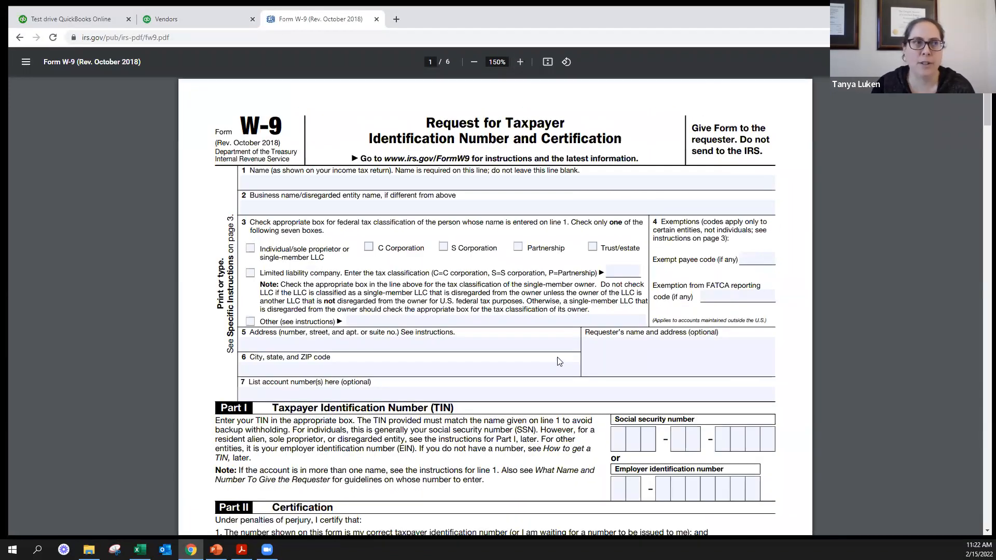
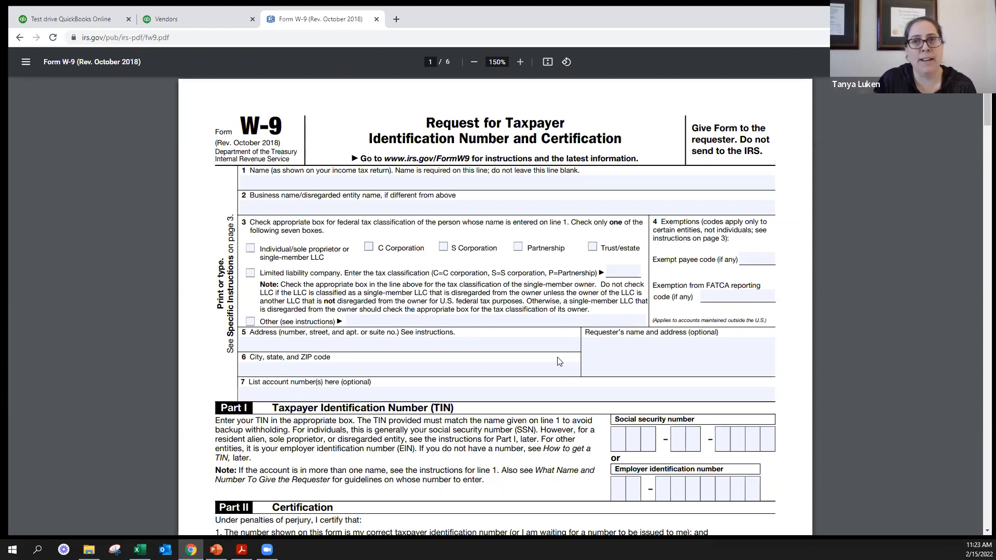
click(189, 12)
click(293, 18)
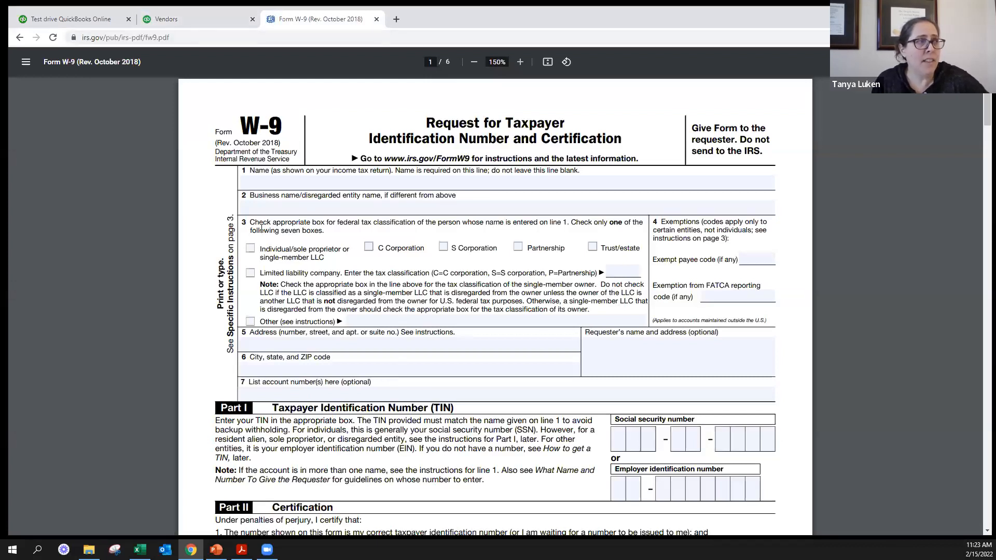
drag(251, 224, 631, 321)
click(343, 224)
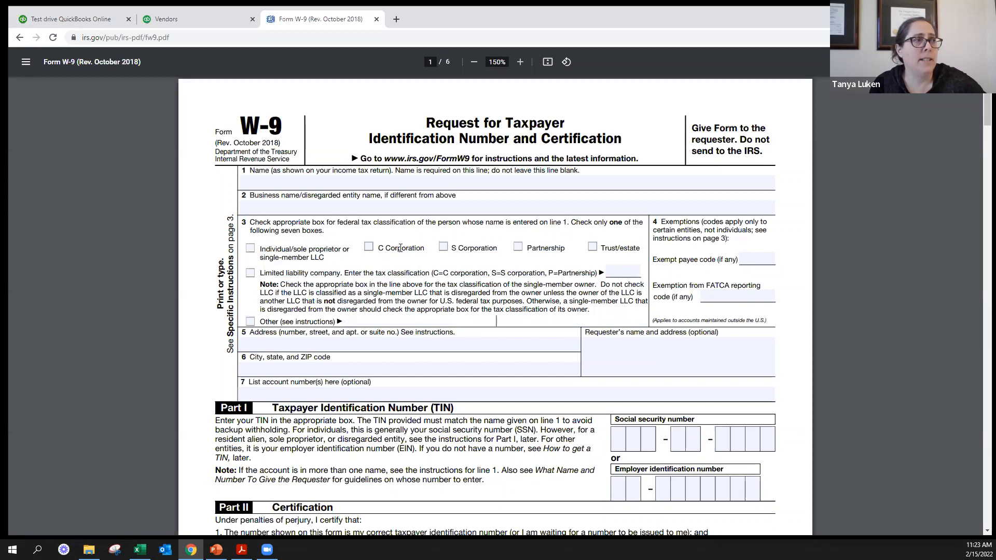
- Mark the Individual/sole proprietor and Partnership classifications on the W-9, and clear both boxes again
click(270, 255)
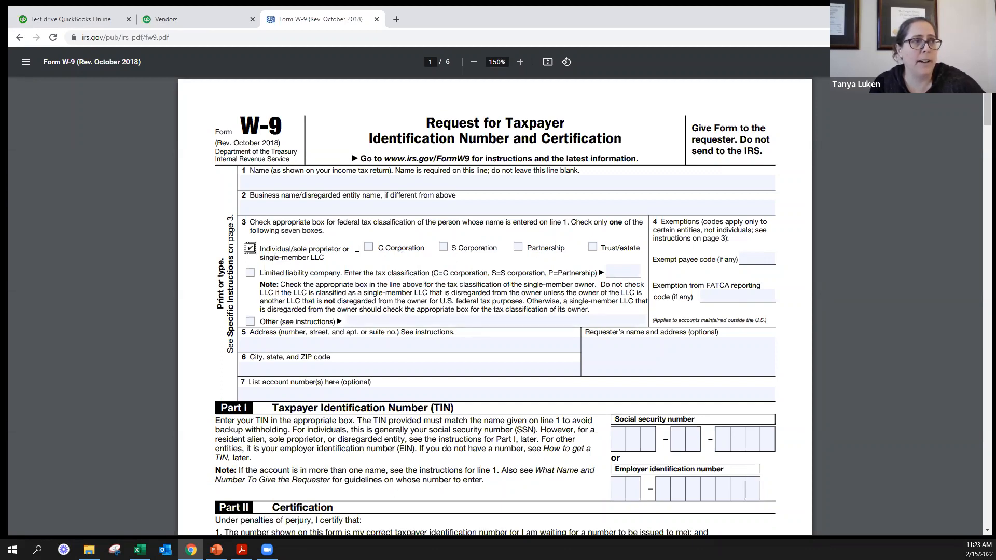
click(519, 249)
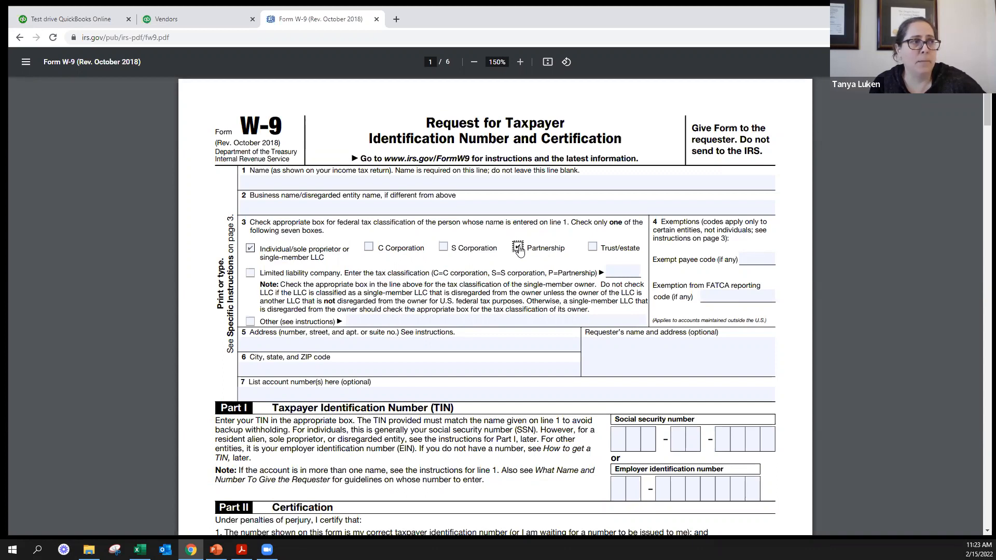
click(250, 249)
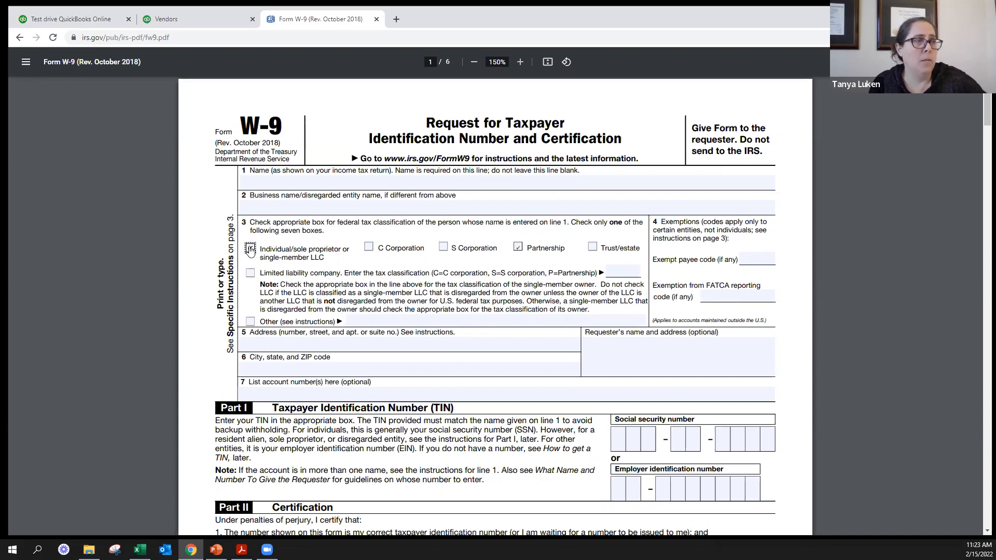
click(518, 248)
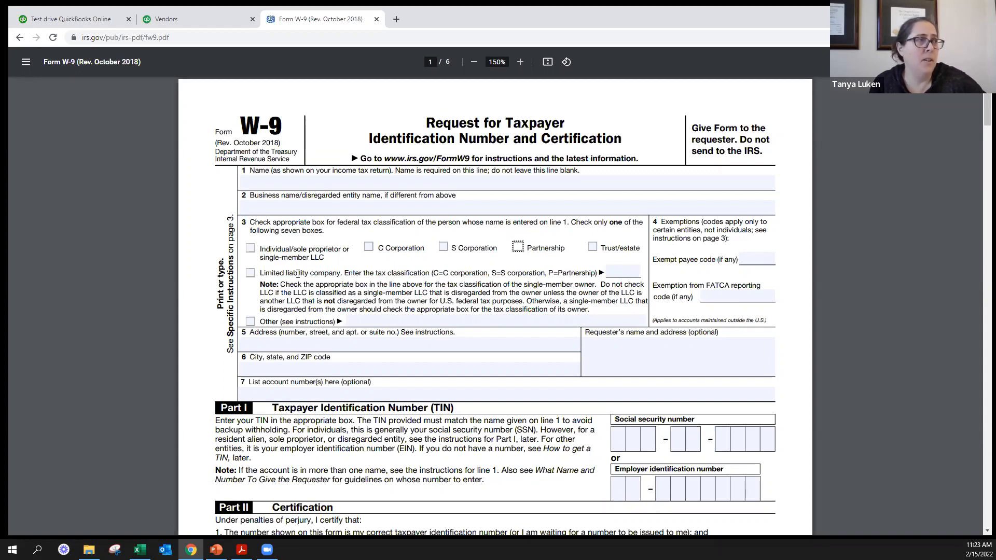
- Mark Limited liability company on the W-9 and set its tax classification code to S
click(250, 273)
click(632, 274)
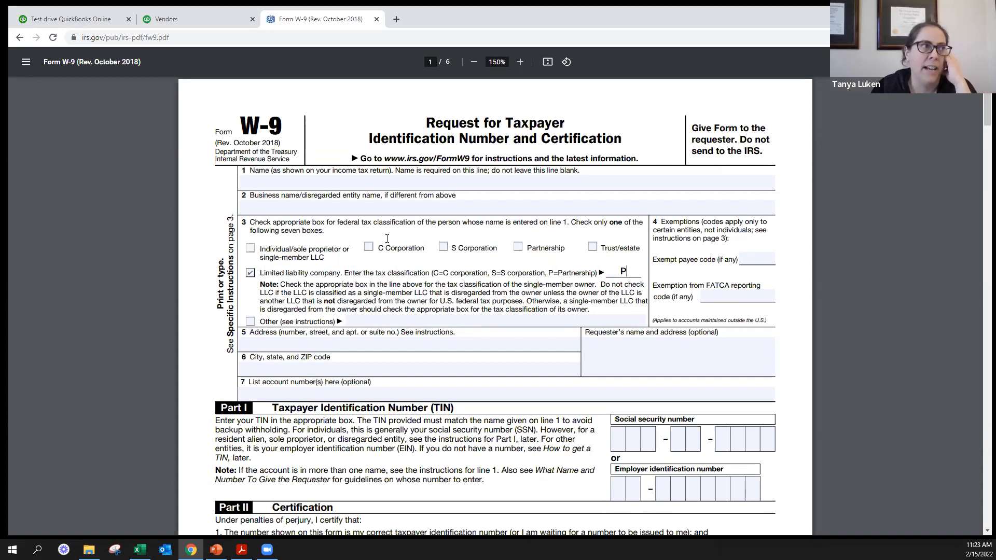
drag(380, 246, 499, 248)
click(627, 271)
key(BackSpace)
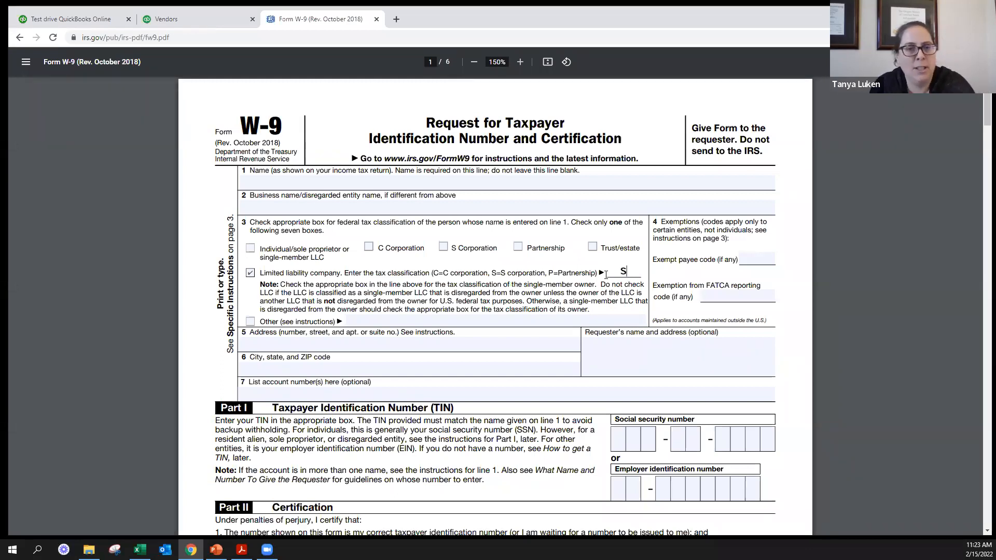
- Return to the new vendor's record in QuickBooks and enter the business ID number
click(226, 20)
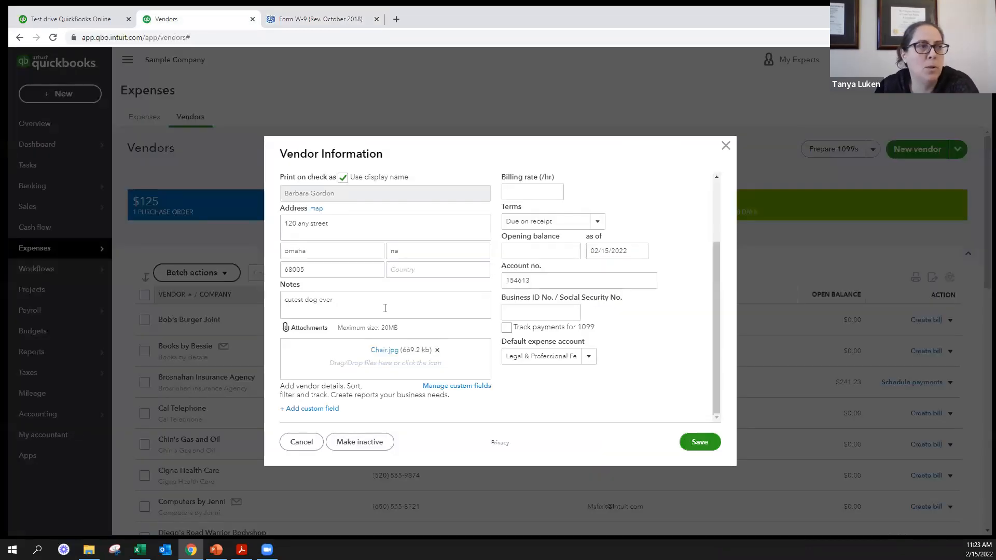
scroll(389, 255, up, 1)
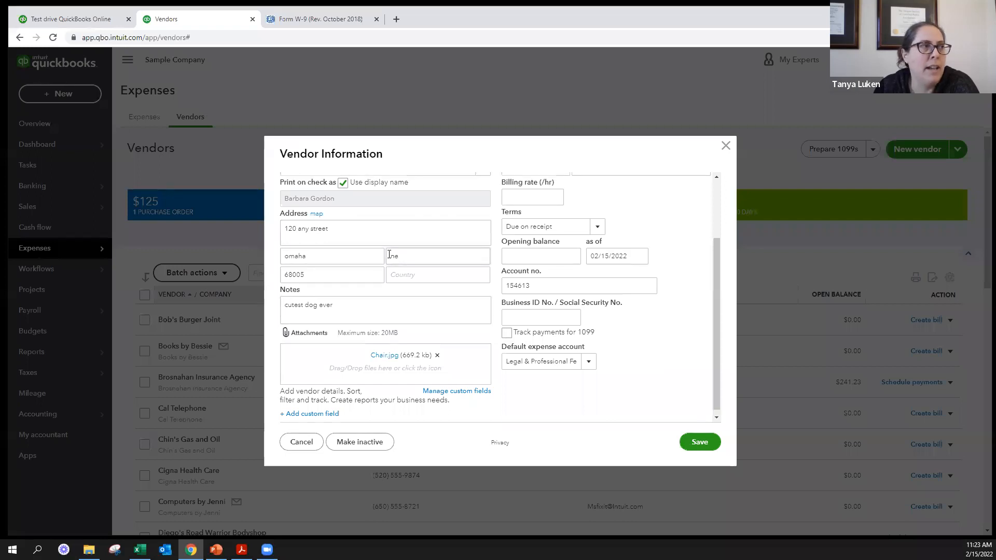
scroll(389, 255, up, 3)
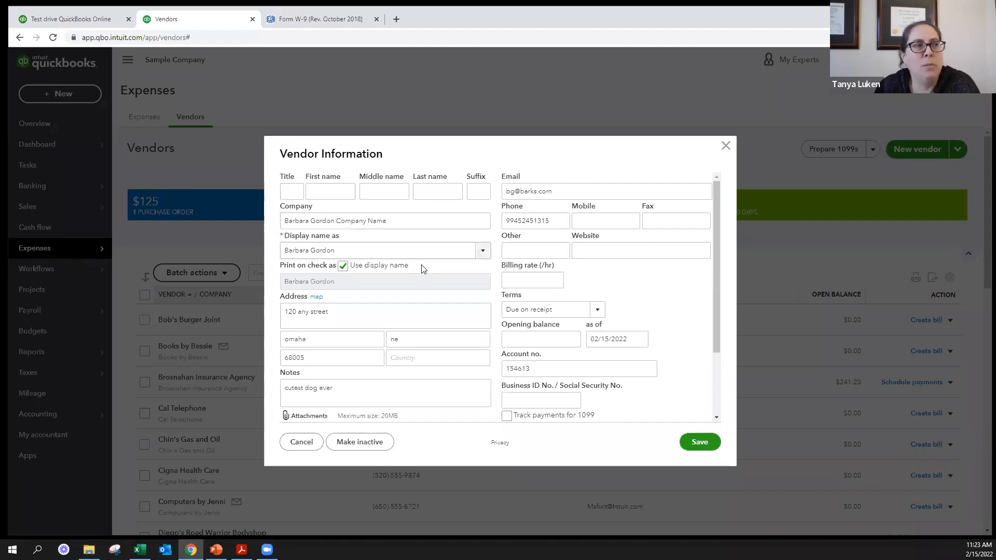
scroll(363, 270, down, 2)
click(562, 313)
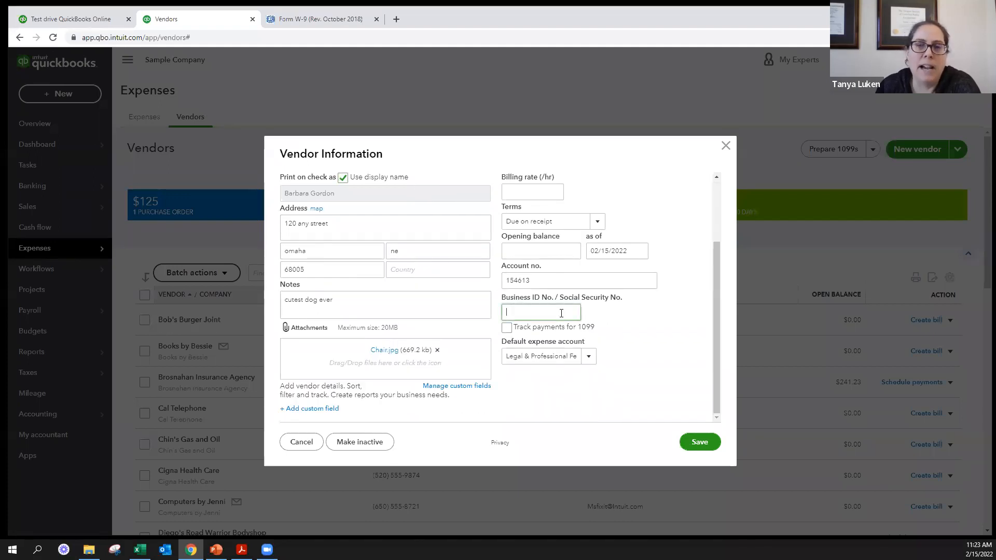
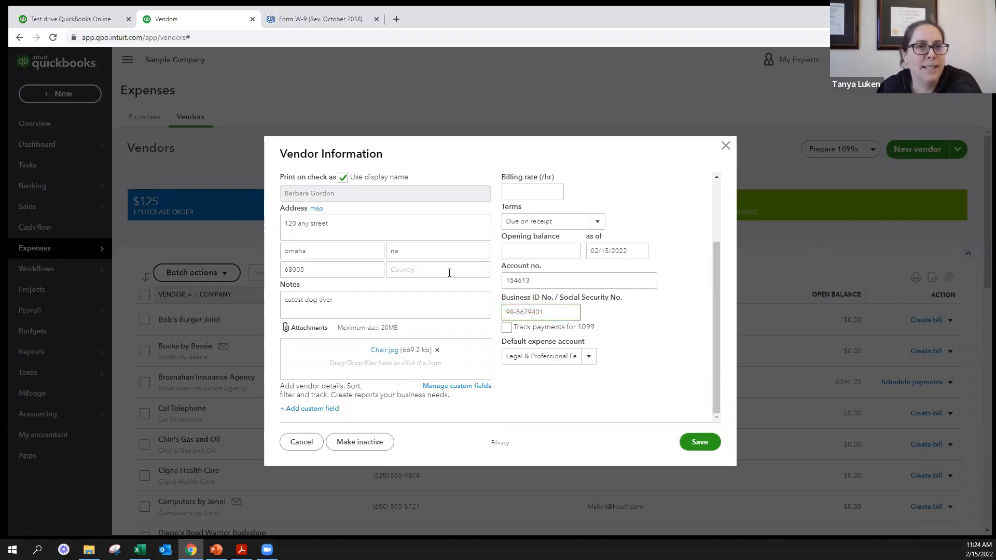
- Toggle the Track payments for 1099 option on the new vendor's record
click(295, 17)
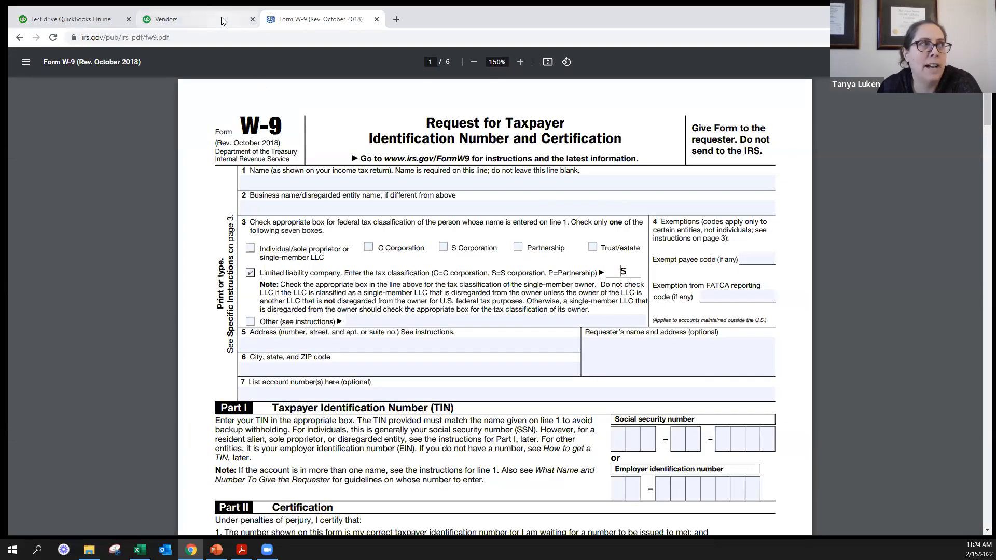
click(171, 19)
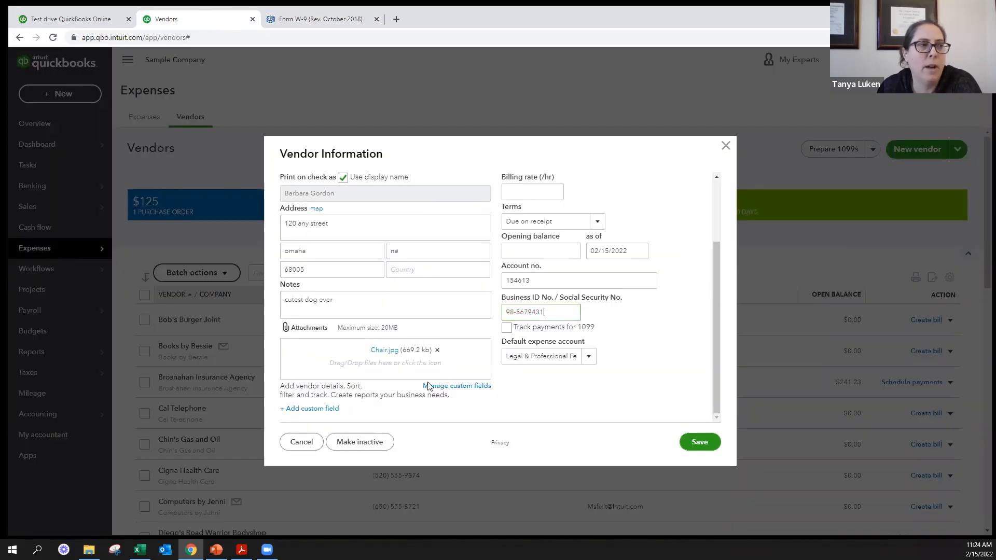
triple_click(573, 328)
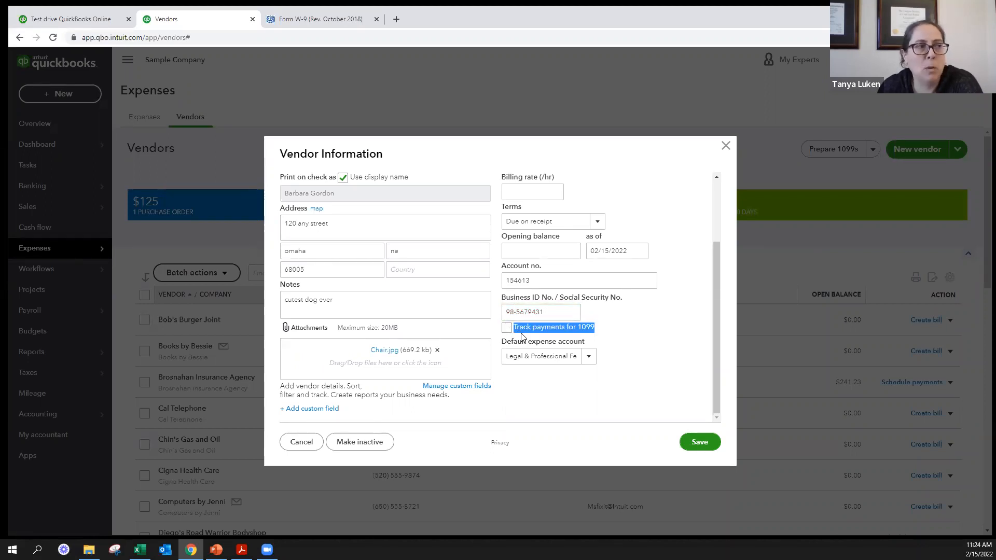
click(507, 328)
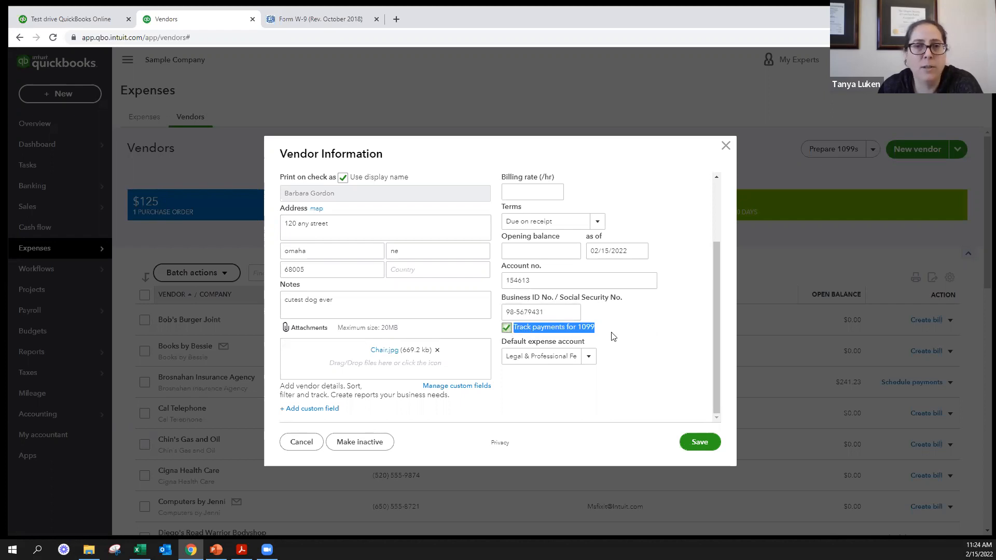
click(507, 329)
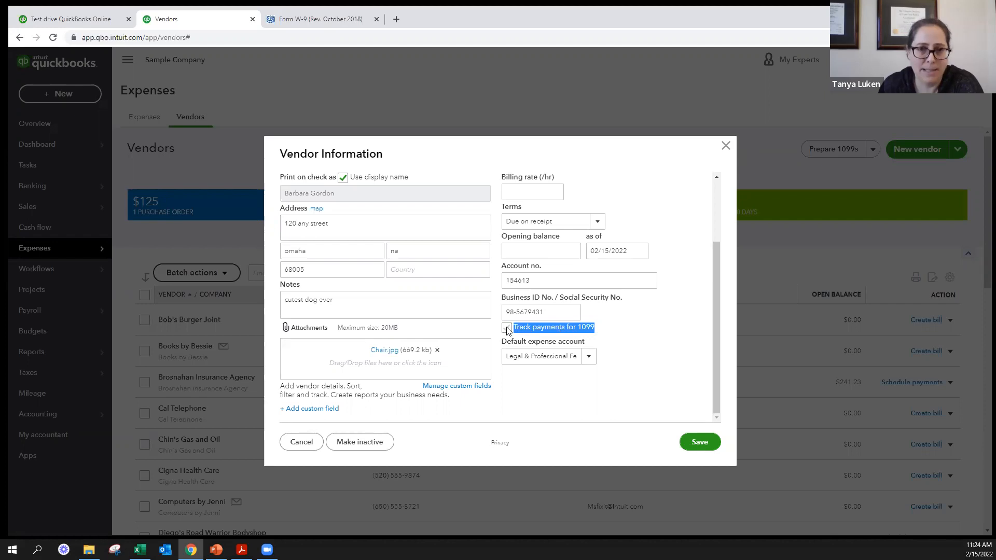
click(507, 329)
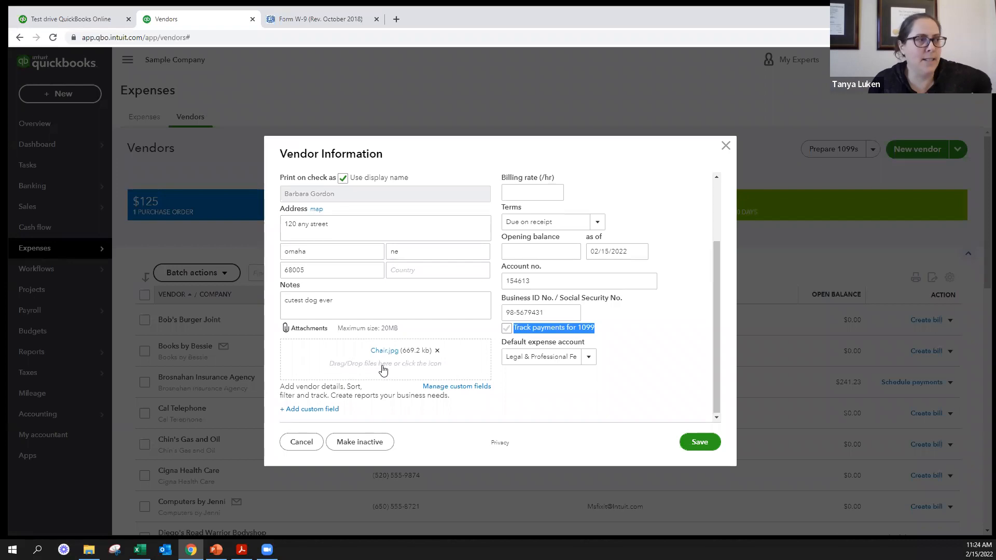
- Review the new vendor's details and save the record
scroll(397, 371, up, 2)
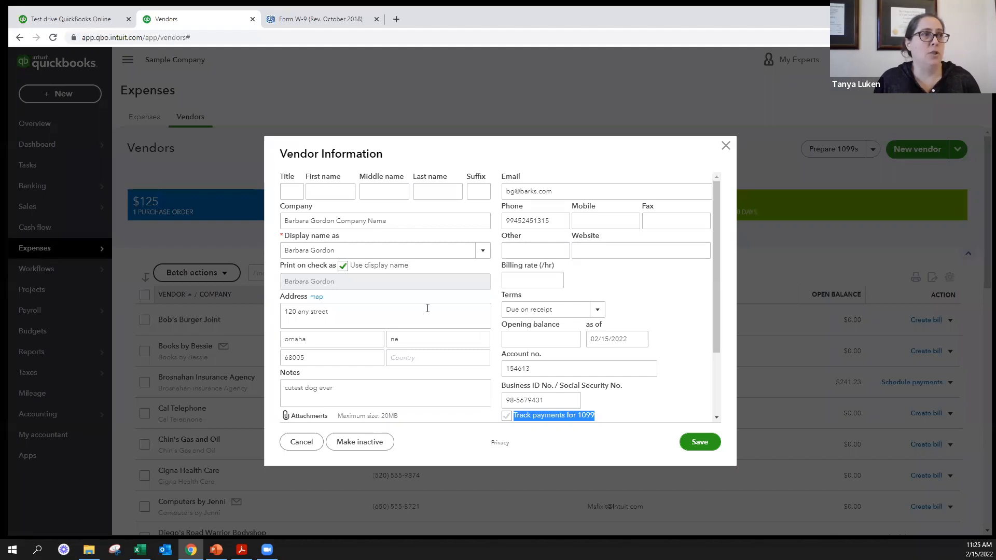
scroll(403, 312, down, 3)
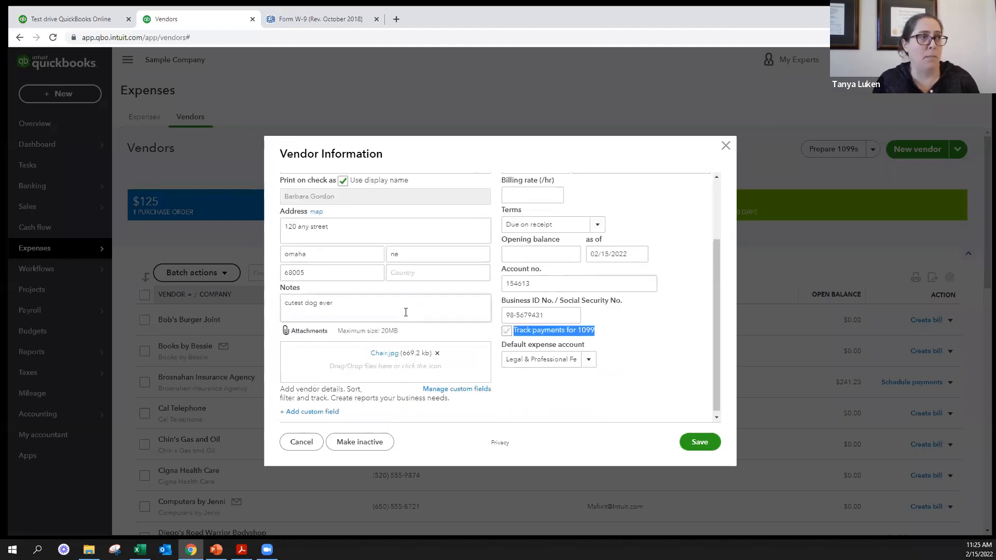
scroll(405, 313, up, 3)
click(700, 441)
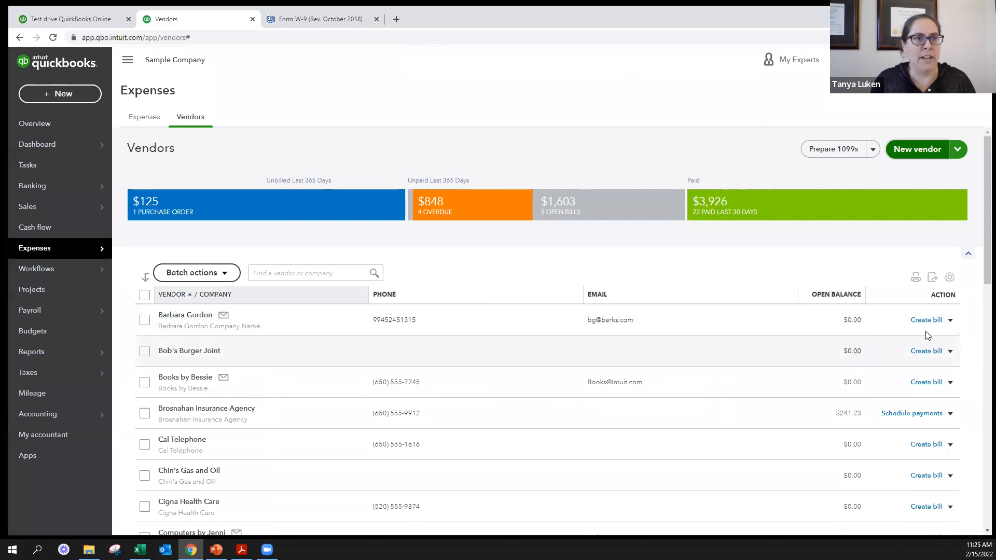
- View the additional actions for the newly added vendor, including Make inactive, without choosing any
click(951, 321)
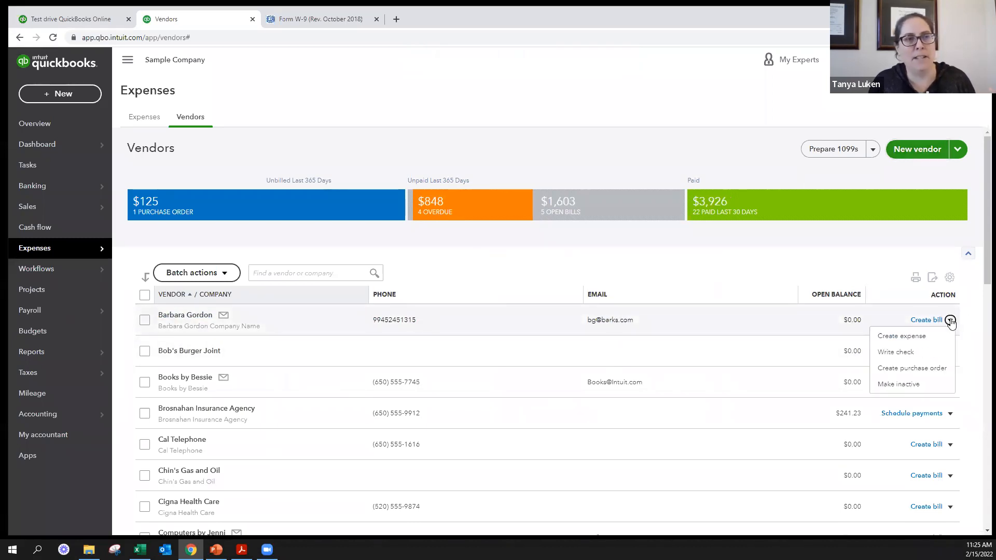
click(890, 388)
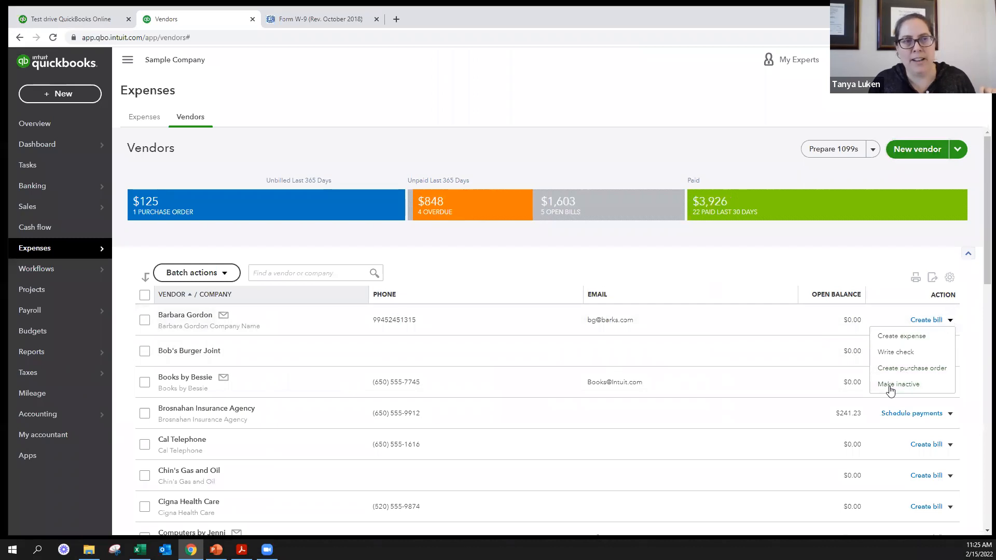
click(965, 322)
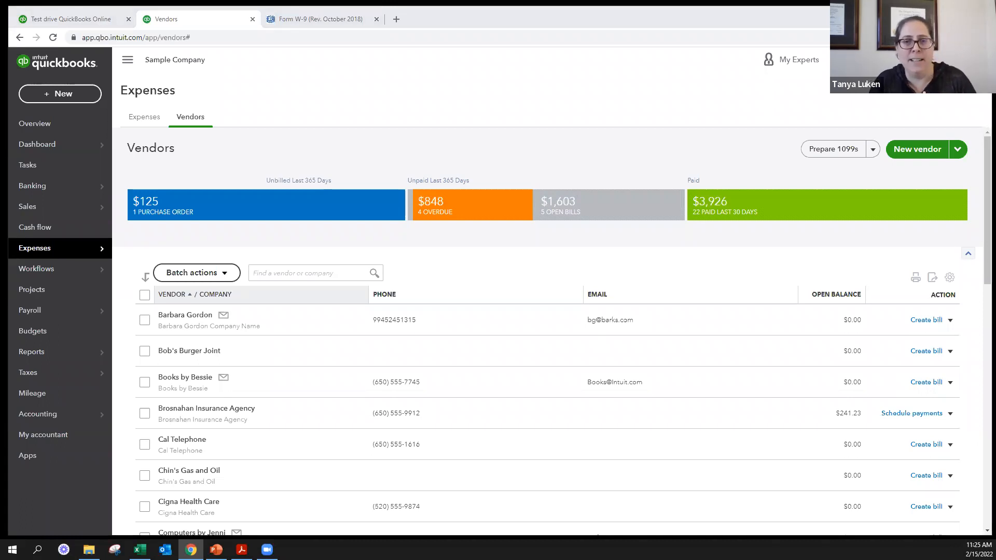
- Open the new vendor's page, and use the expanded vendor list to go to Bob's Burger Joint
click(177, 315)
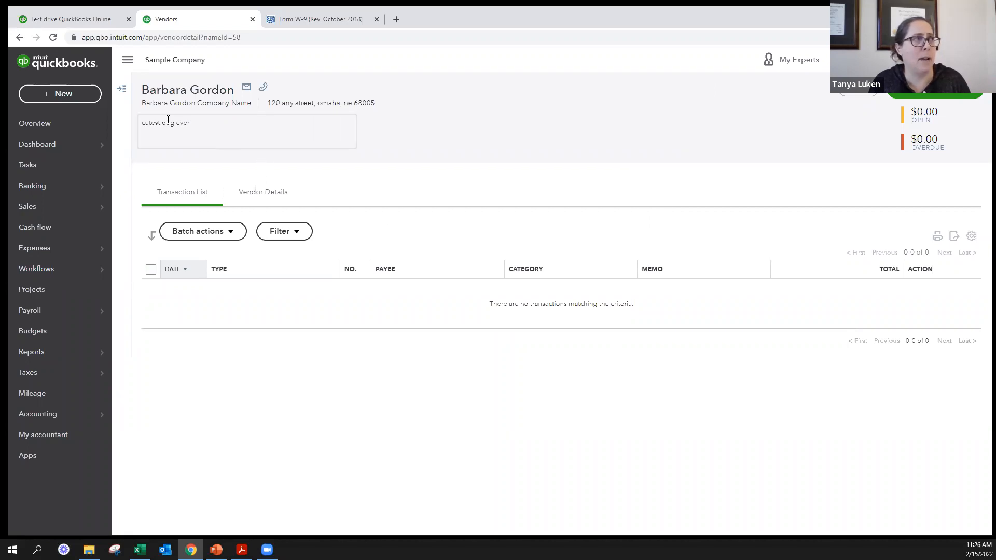
click(124, 89)
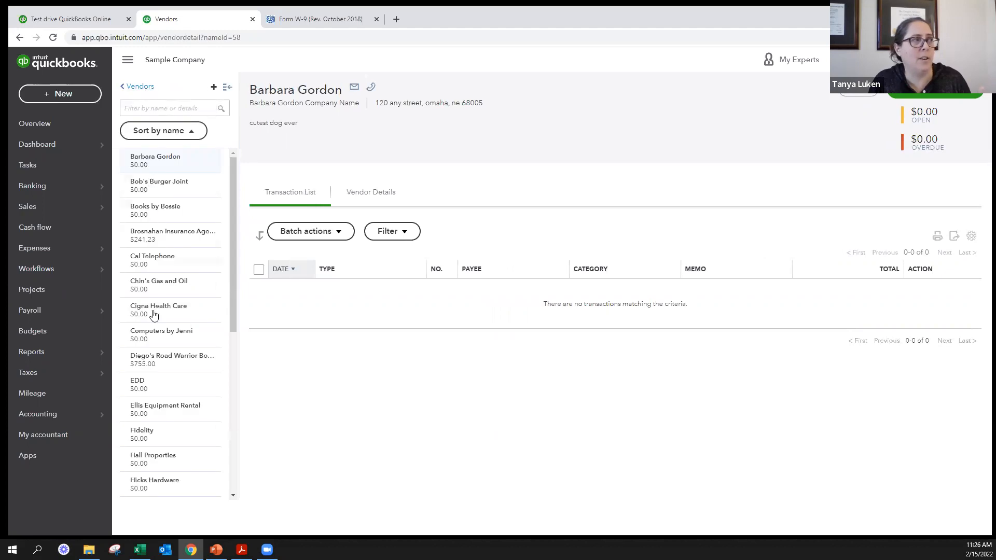
scroll(153, 401, down, 6)
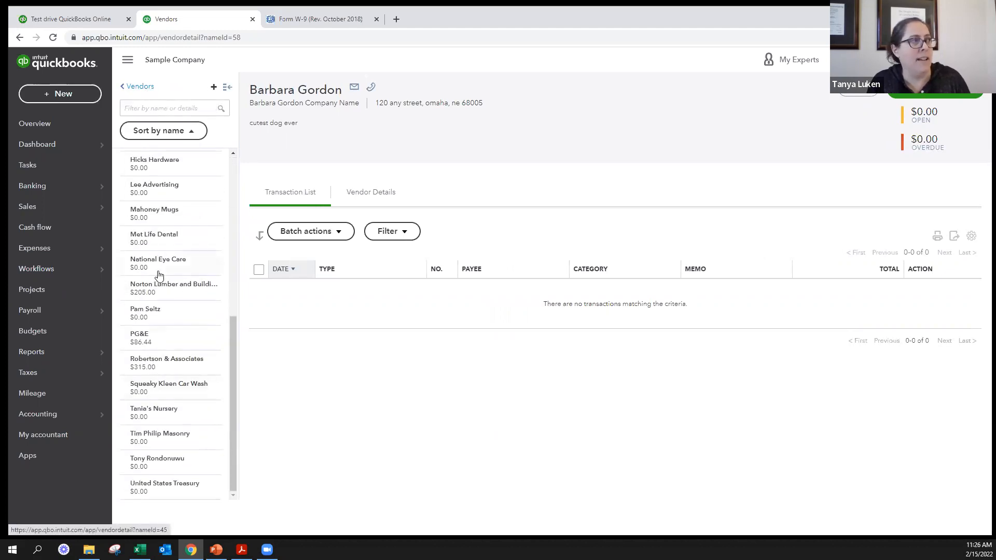
scroll(158, 275, up, 6)
click(151, 194)
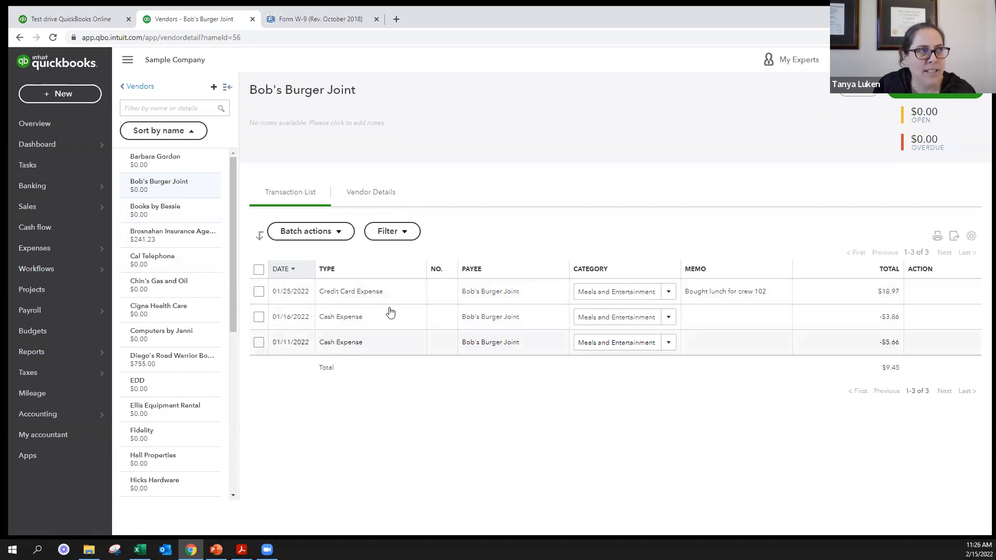
- Try the Open bills and Checks types in the transaction filter for Bob's Burger Joint
click(390, 231)
click(409, 275)
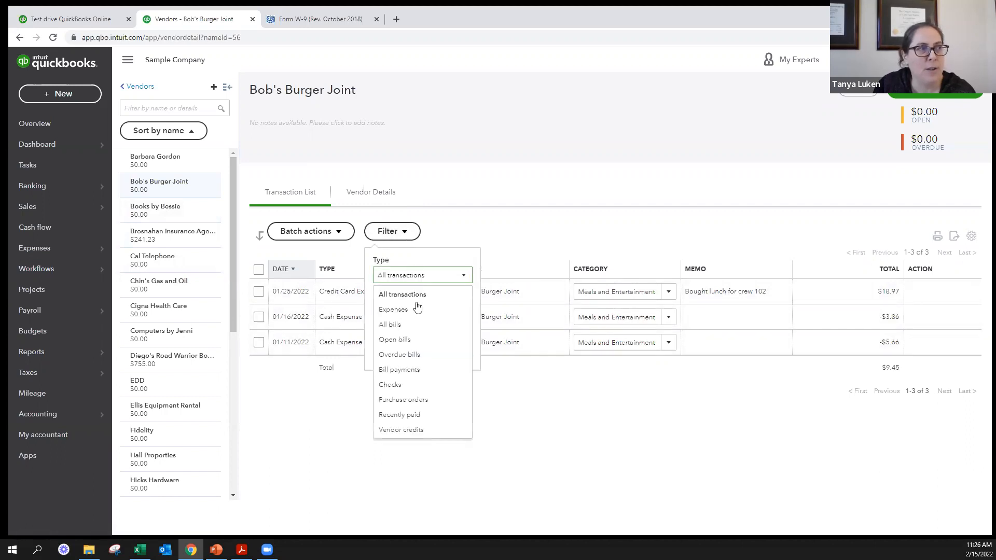
click(413, 340)
click(455, 277)
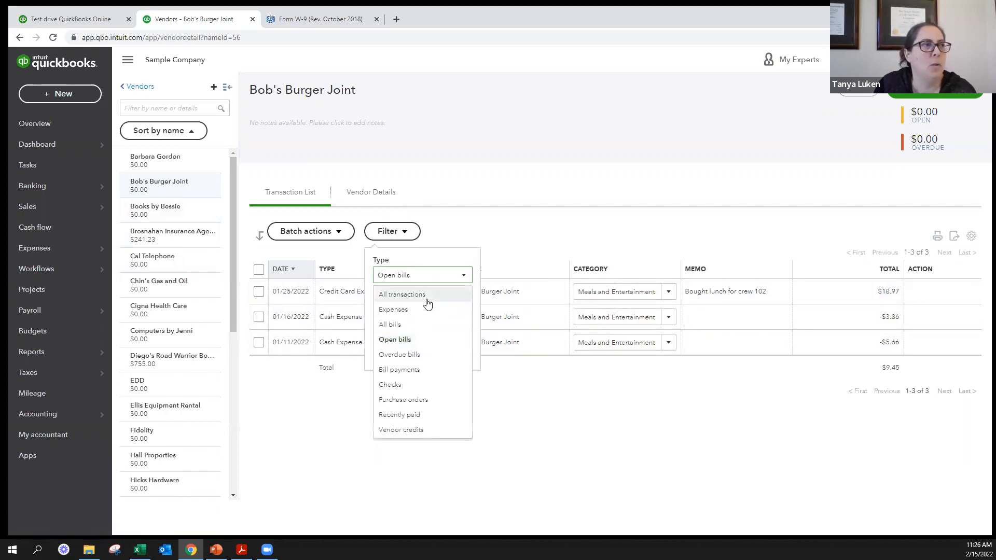
click(416, 385)
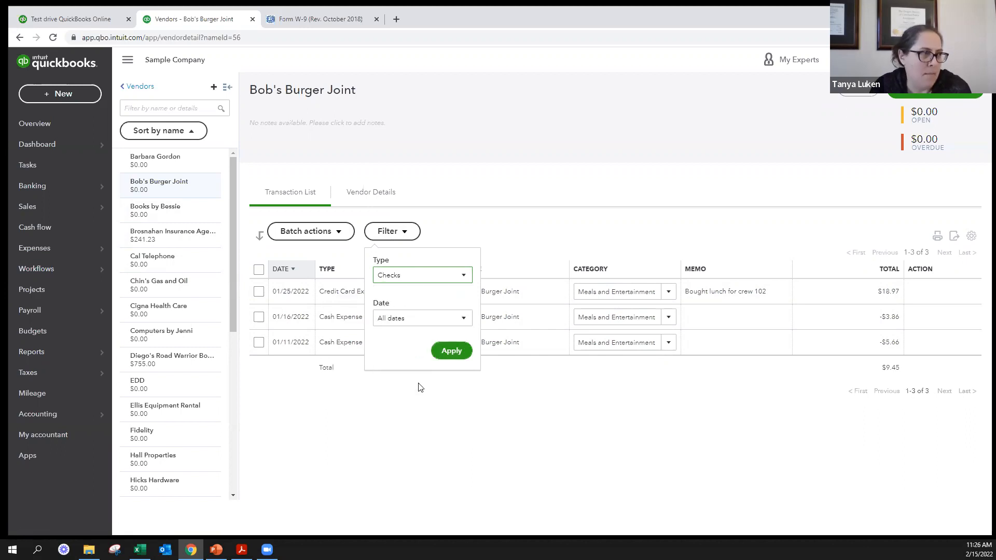
click(425, 278)
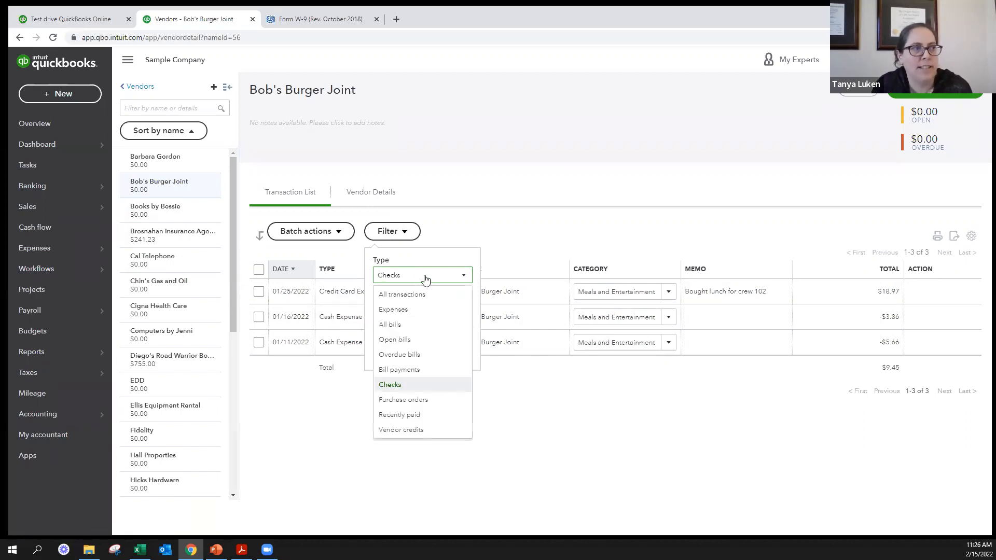
click(407, 238)
- Try the This year and Last year date ranges with all transactions in the Bob's Burger Joint filter, leaving them unapplied
click(405, 233)
click(423, 322)
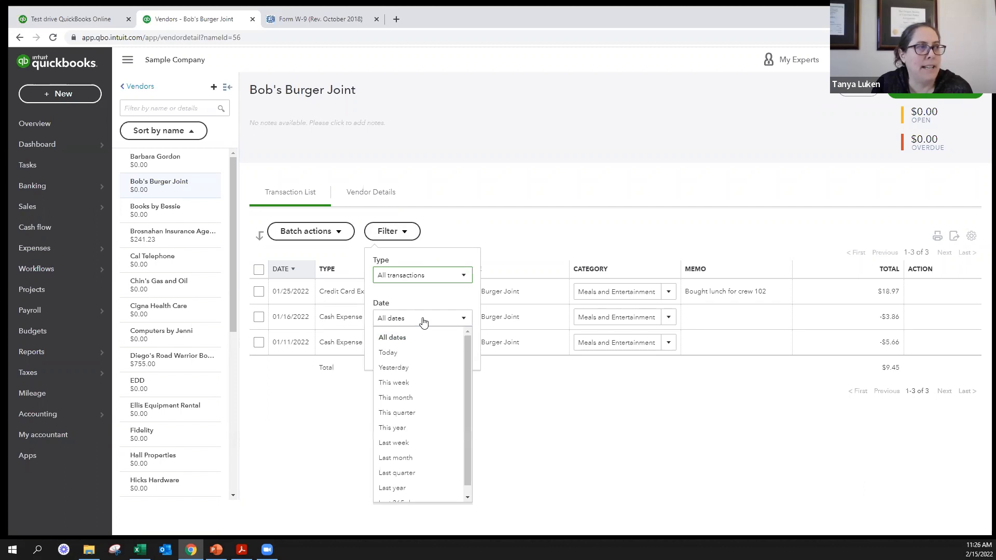
click(411, 427)
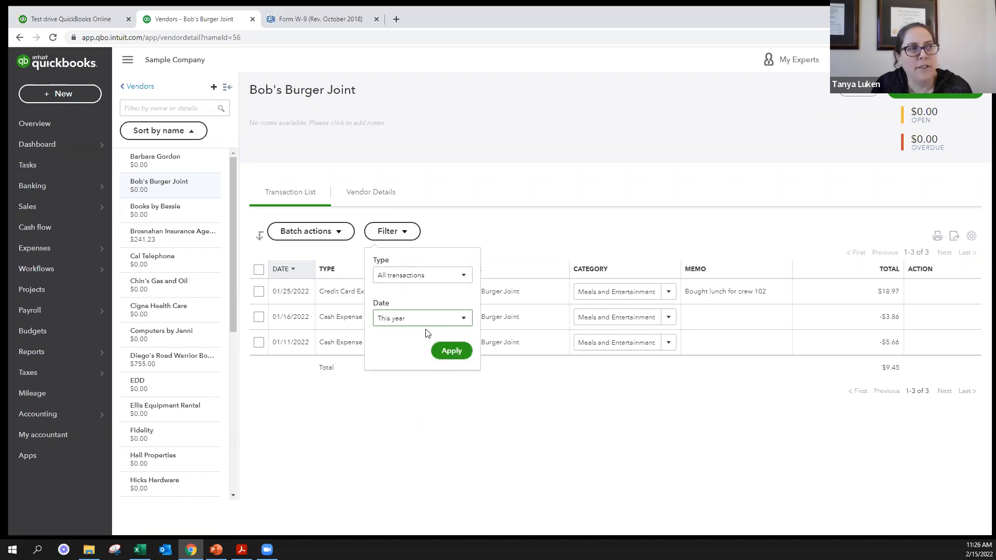
click(424, 319)
click(413, 449)
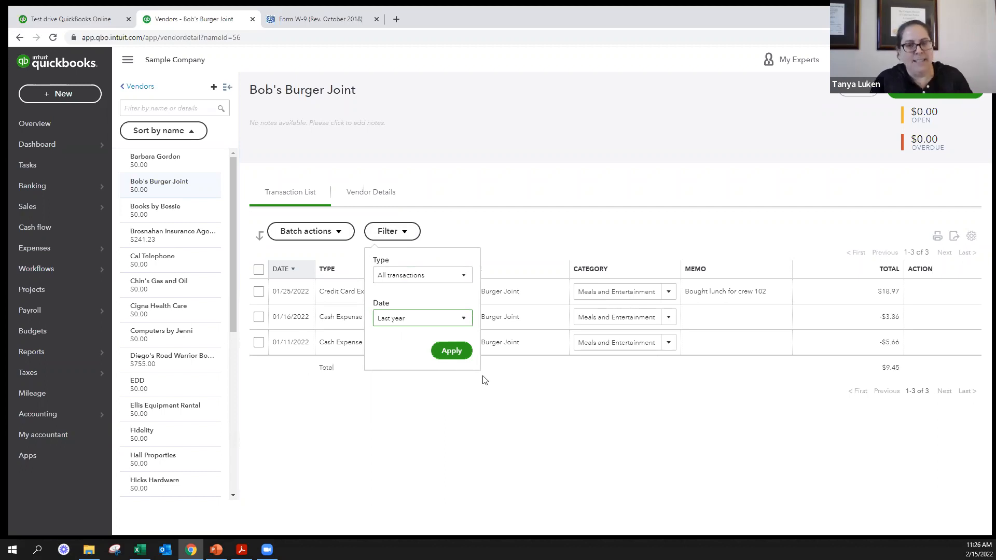
key(alt+Tab)
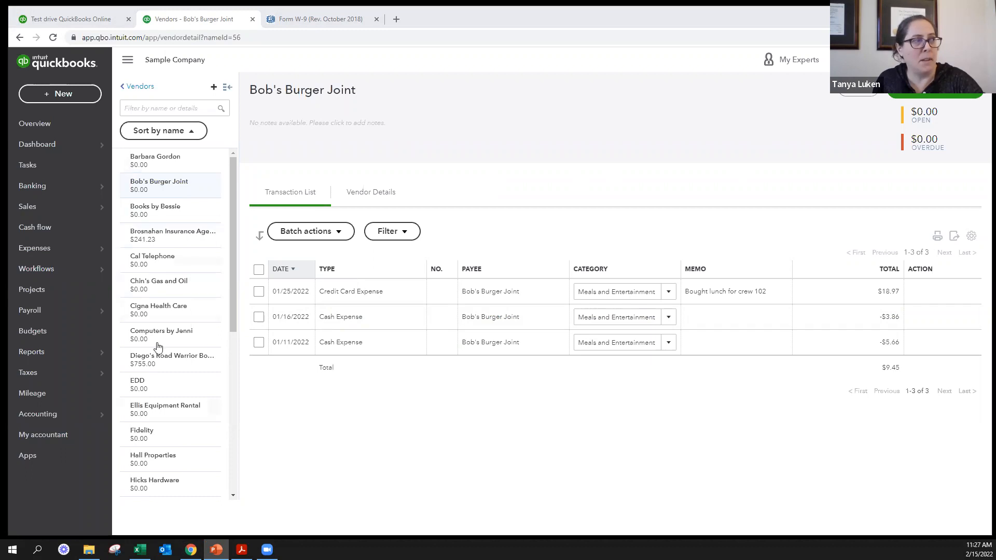
- Check which new transaction types can be created for Bob's Burger Joint, without choosing any
click(924, 96)
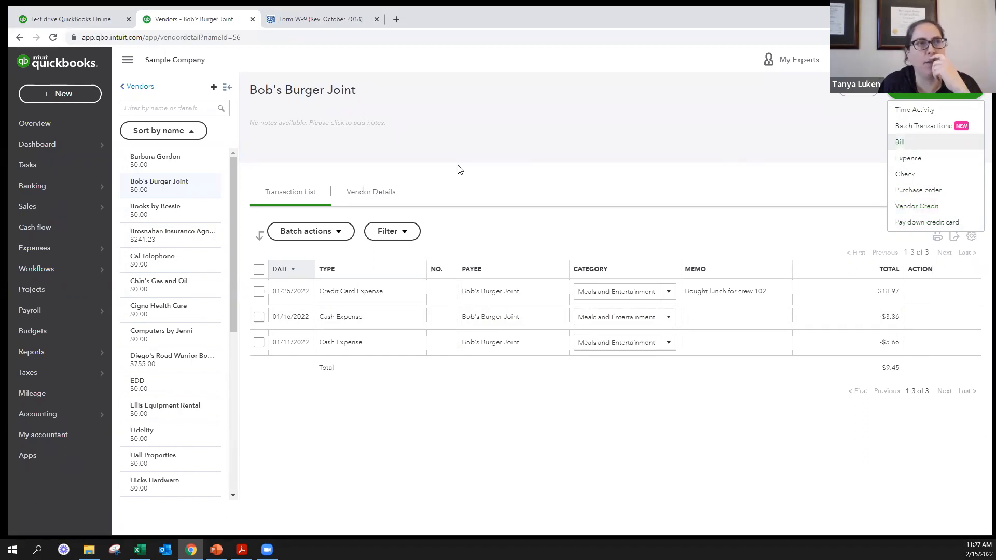
click(562, 137)
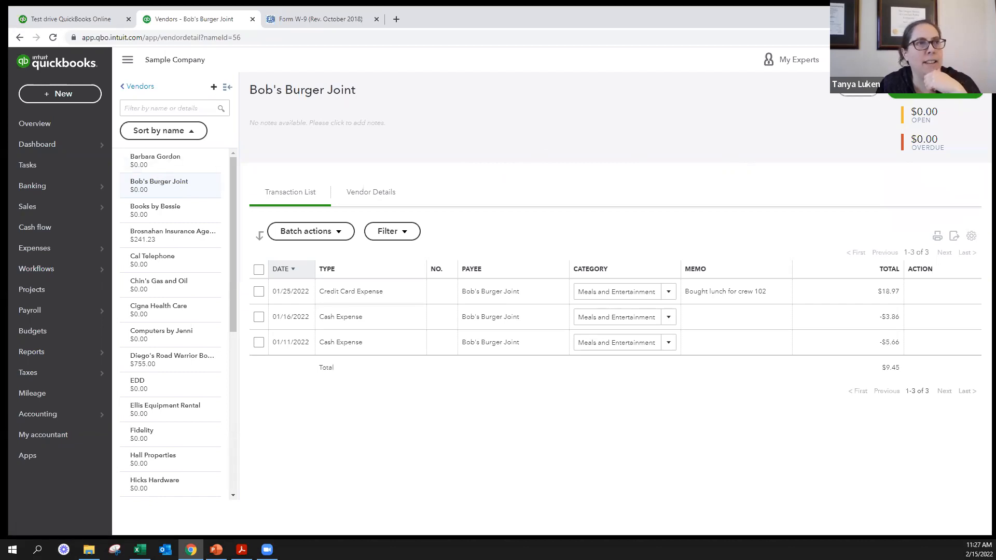
- Review Bob's Burger Joint's vendor information and the Make inactive option, declining the confirmation and closing the record without saving
click(858, 99)
scroll(436, 322, down, 3)
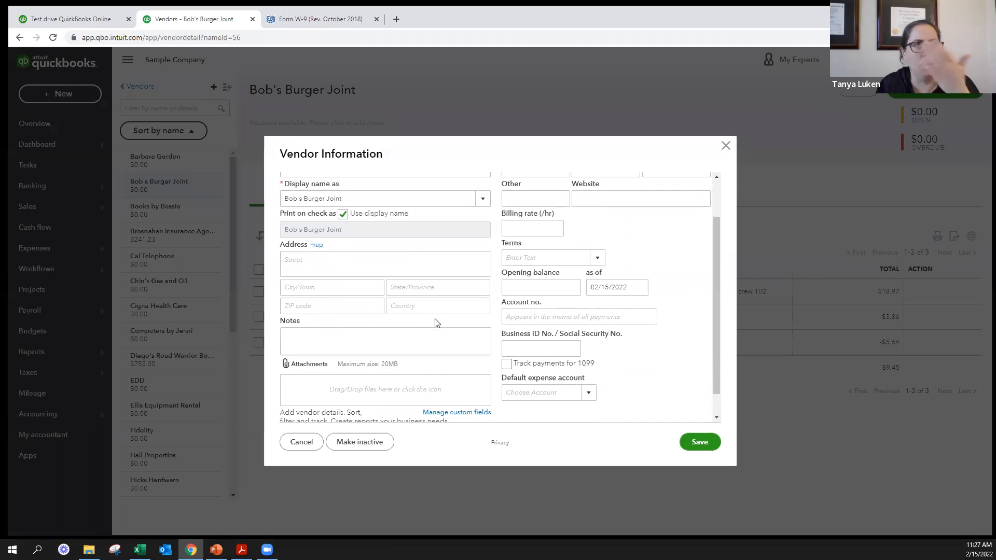
scroll(436, 322, up, 2)
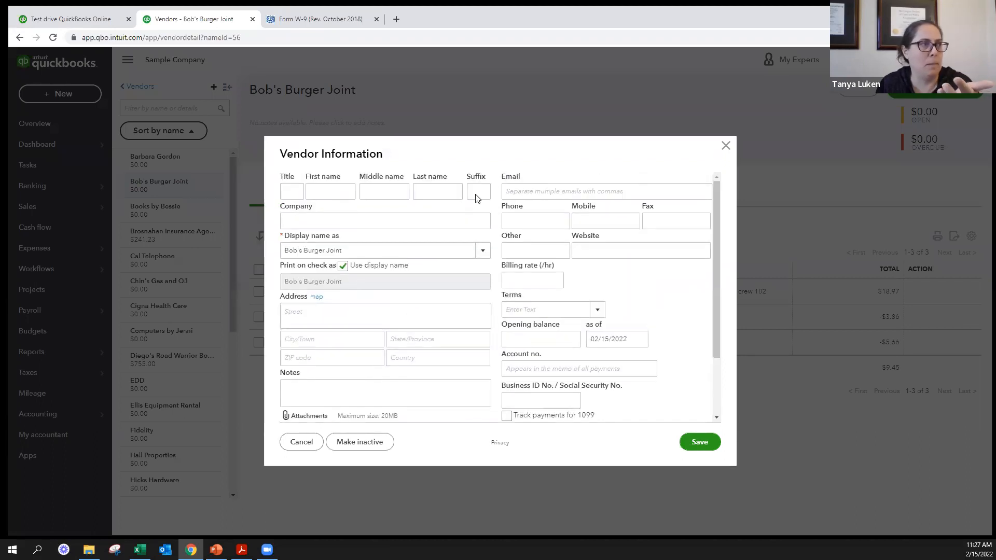
scroll(397, 259, down, 2)
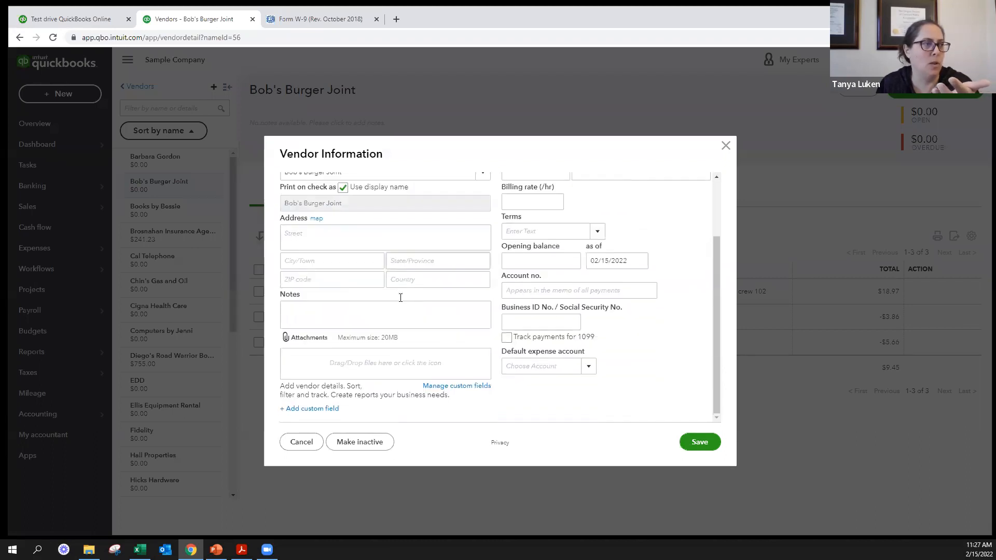
click(362, 443)
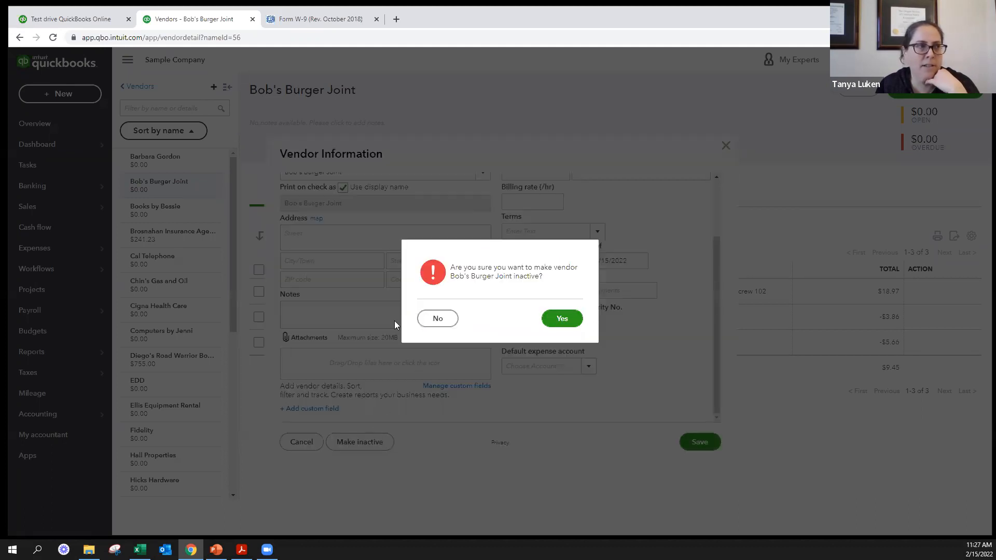
click(442, 323)
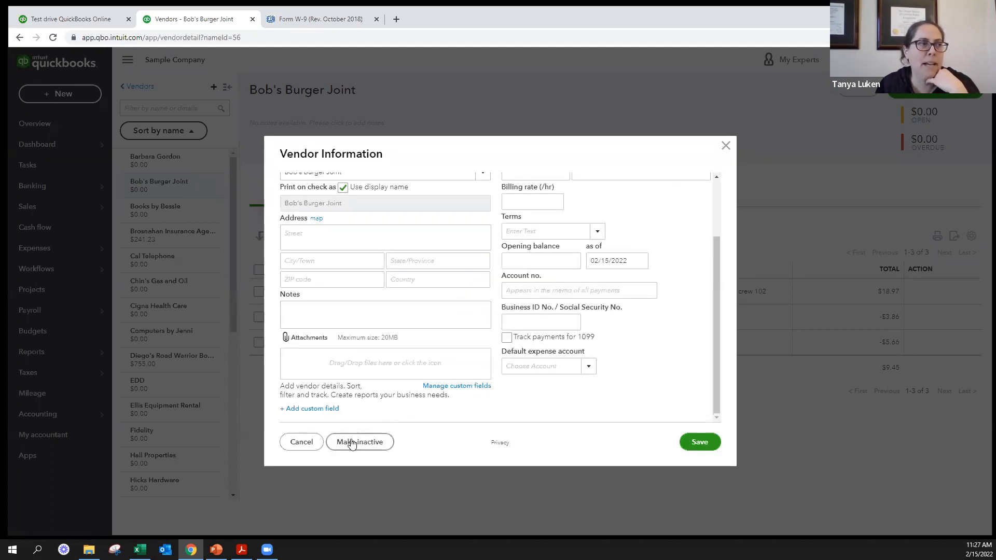
click(726, 145)
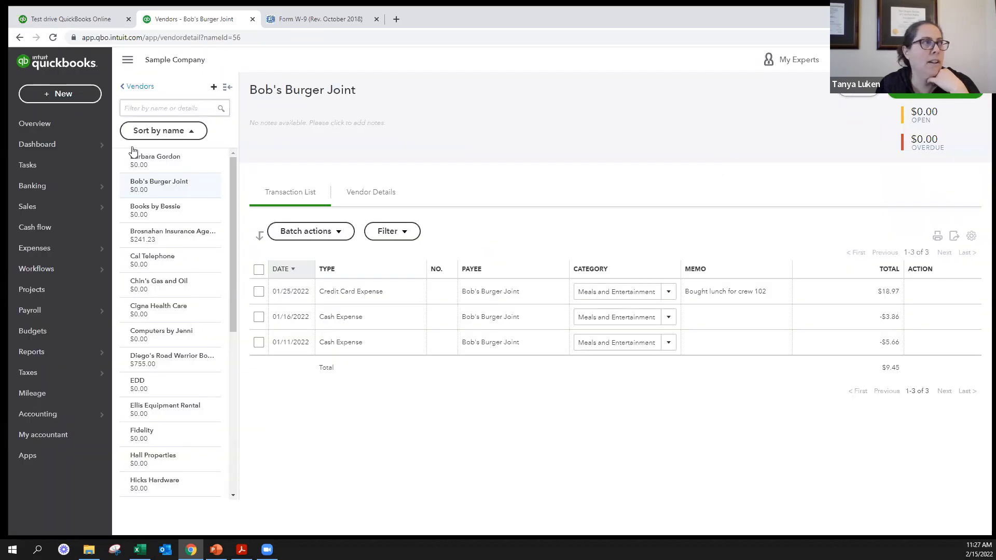
- Return to the full vendor list and check the additional actions for the first vendor
click(144, 92)
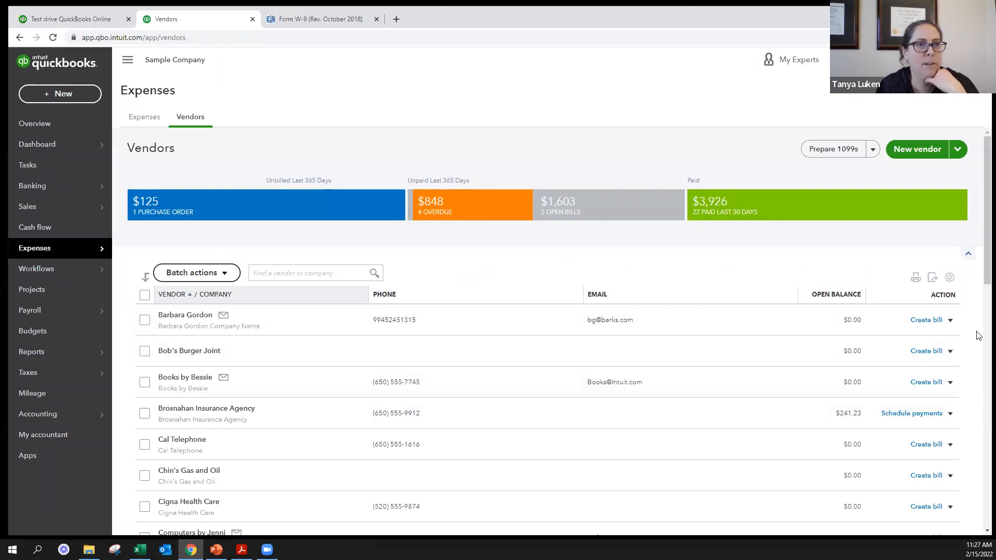
click(950, 320)
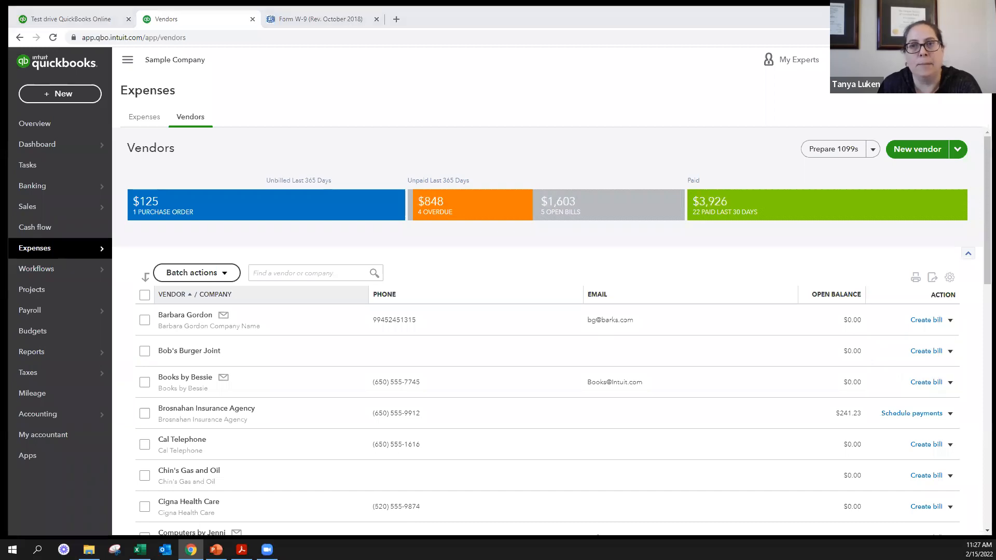
key(alt+Tab)
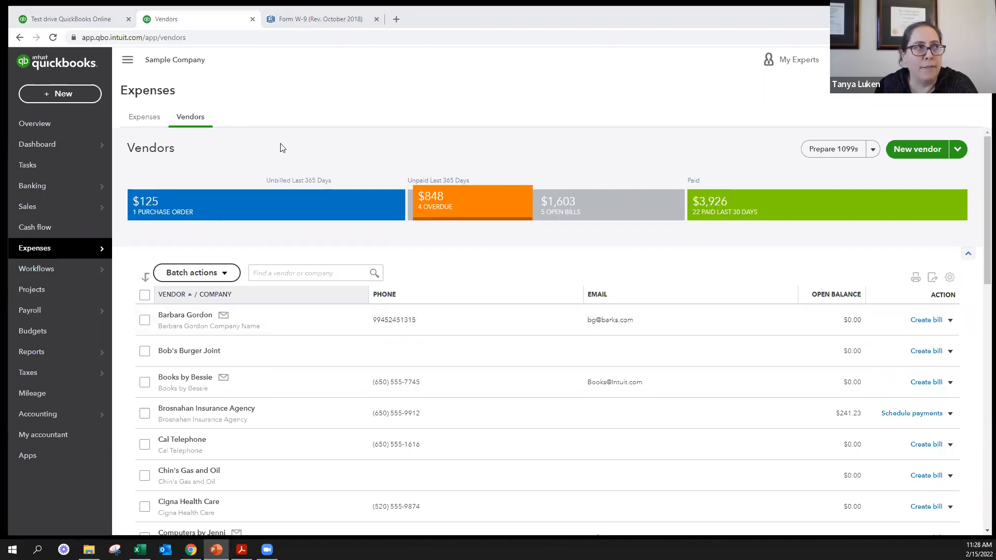
- Open the expense transactions list and review the transaction types offered there and in the global creation list
click(141, 121)
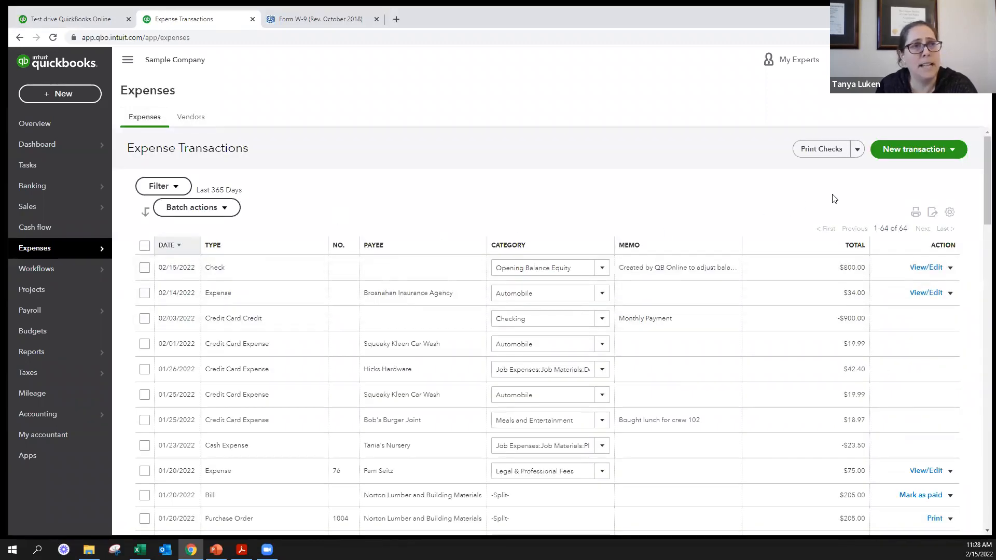
click(894, 155)
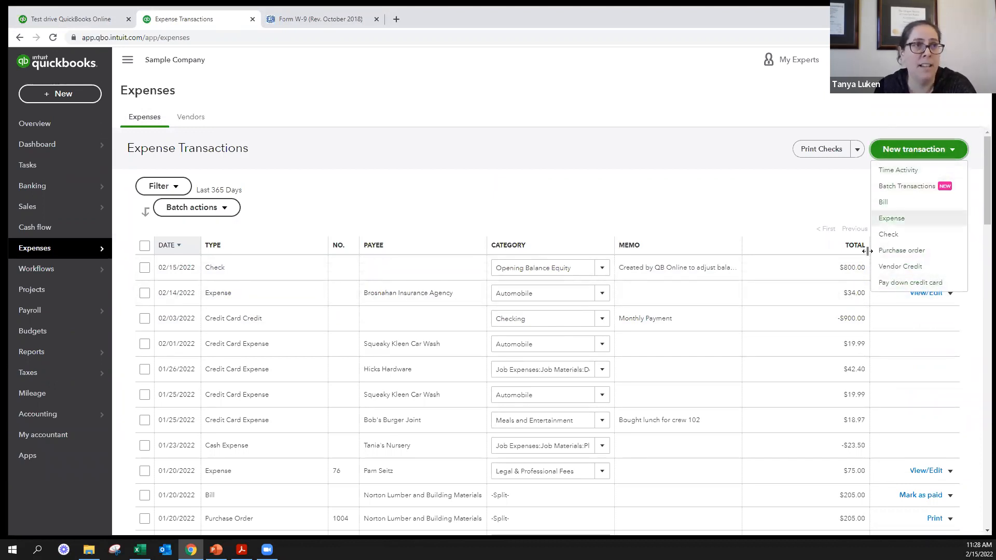
click(46, 91)
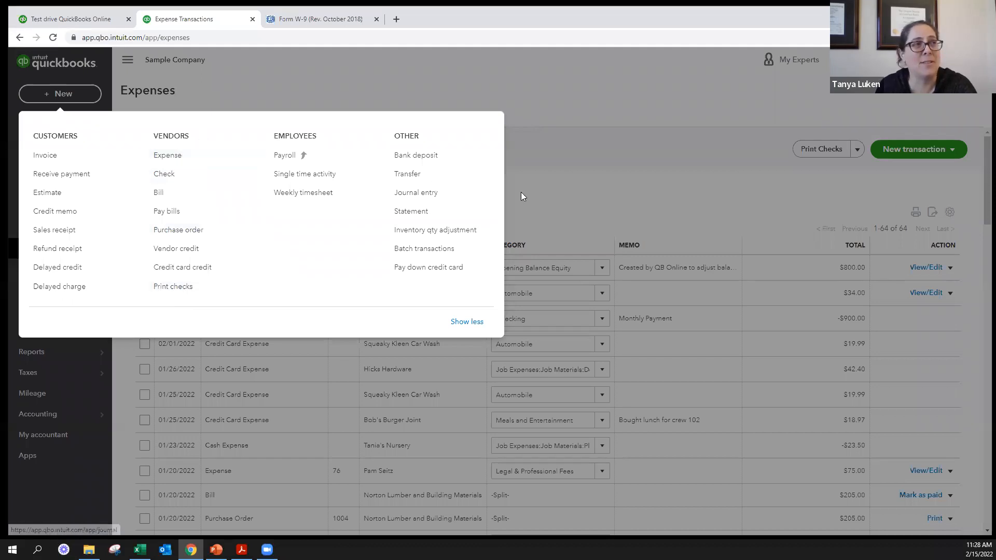
key(Escape)
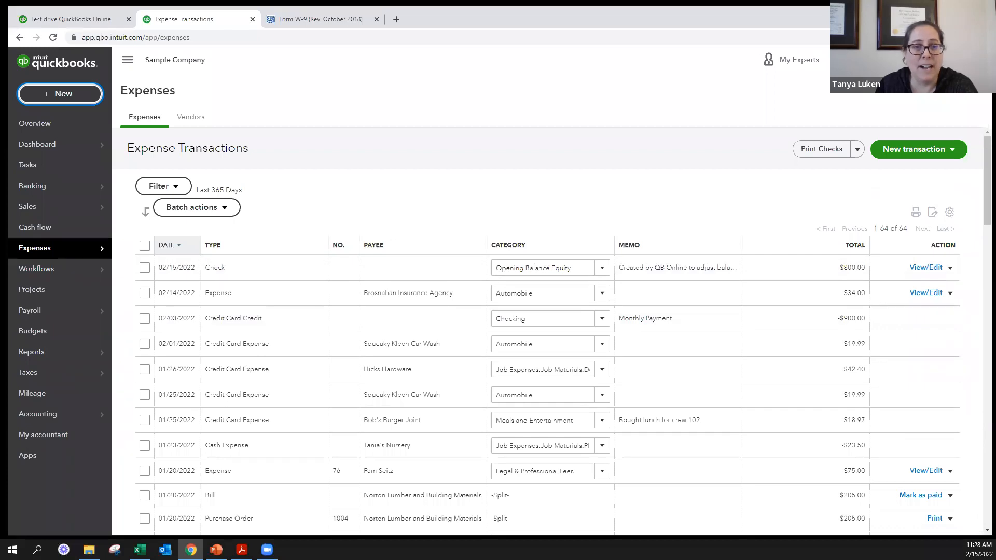
- Start a new bill, dismiss the payment promotion, and choose the recently added vendor for it
click(893, 150)
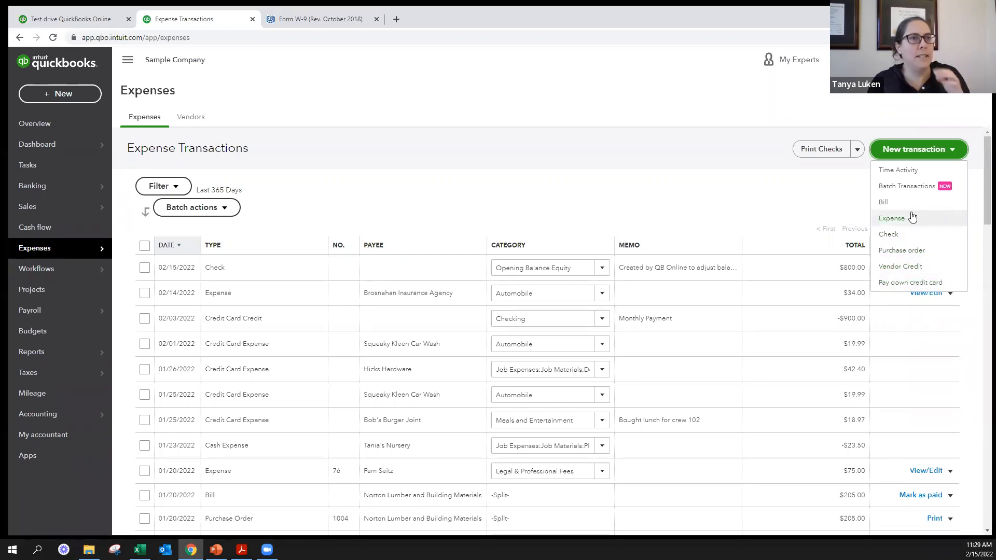
click(898, 202)
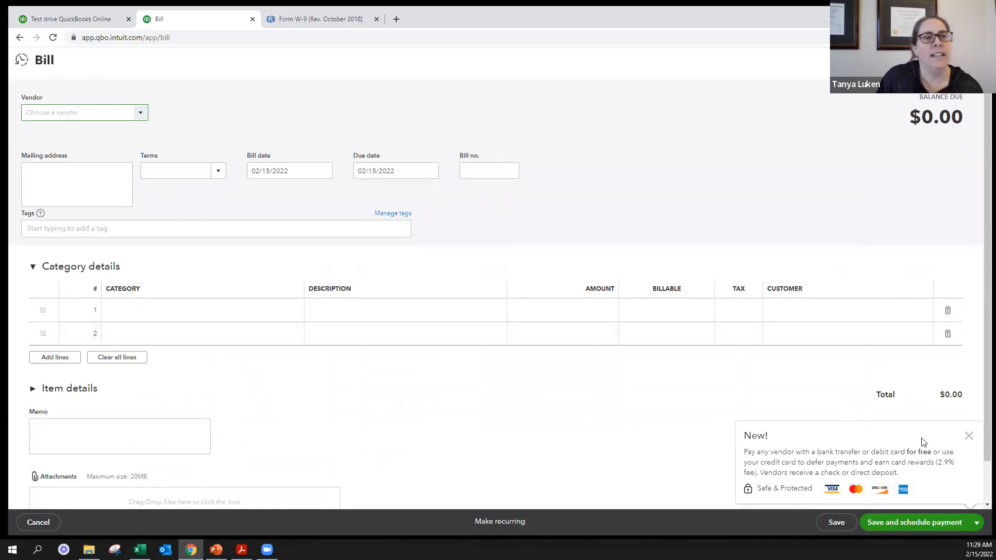
click(969, 436)
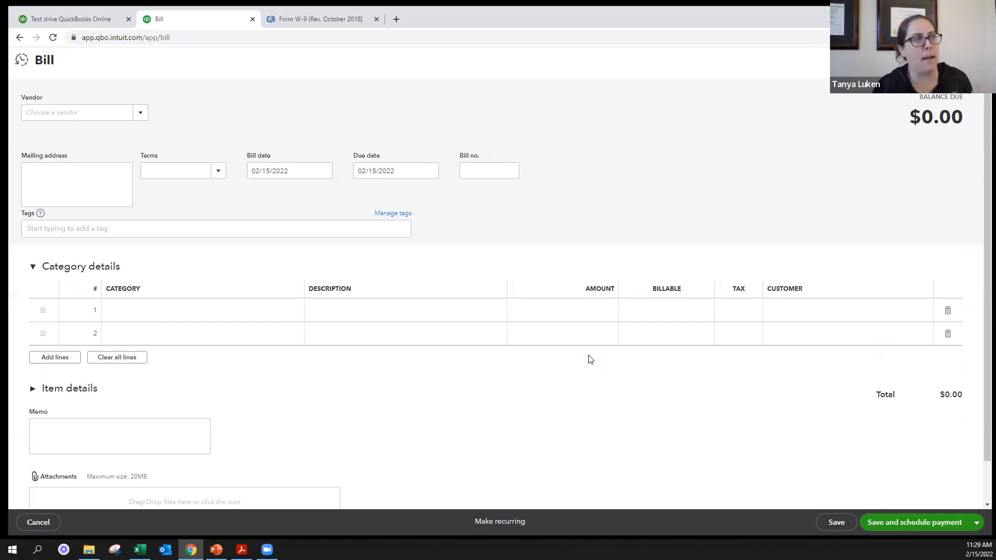
click(101, 112)
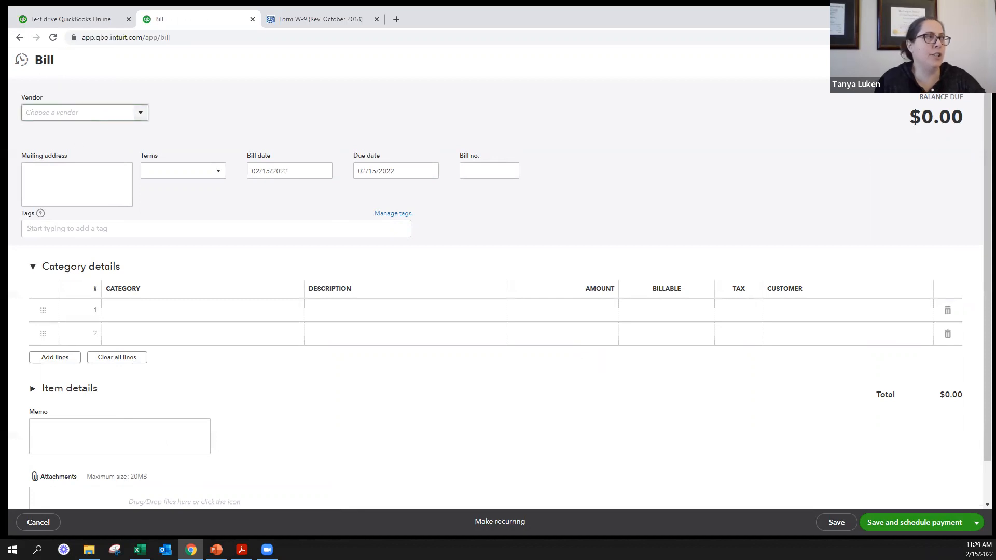
text(Barbara Gordon)
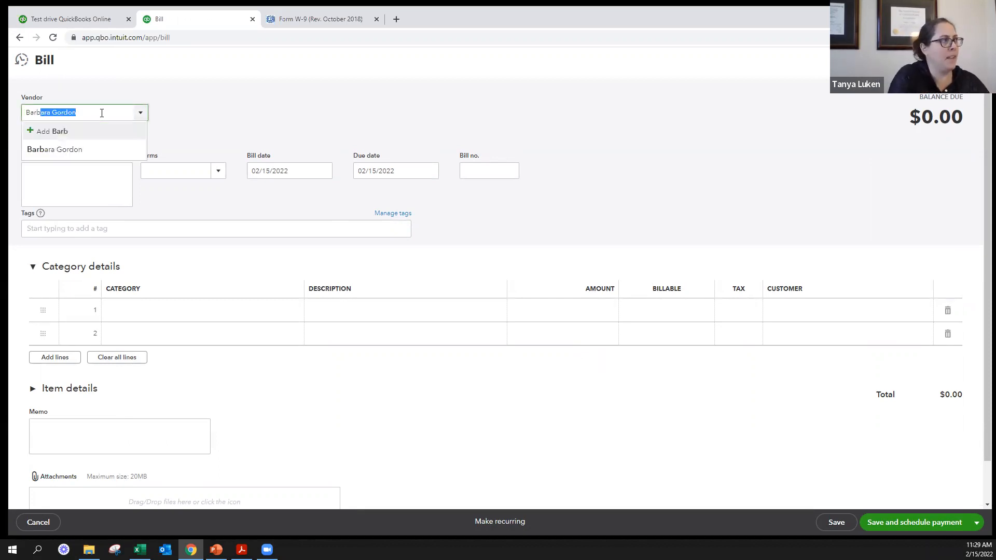
key(Return)
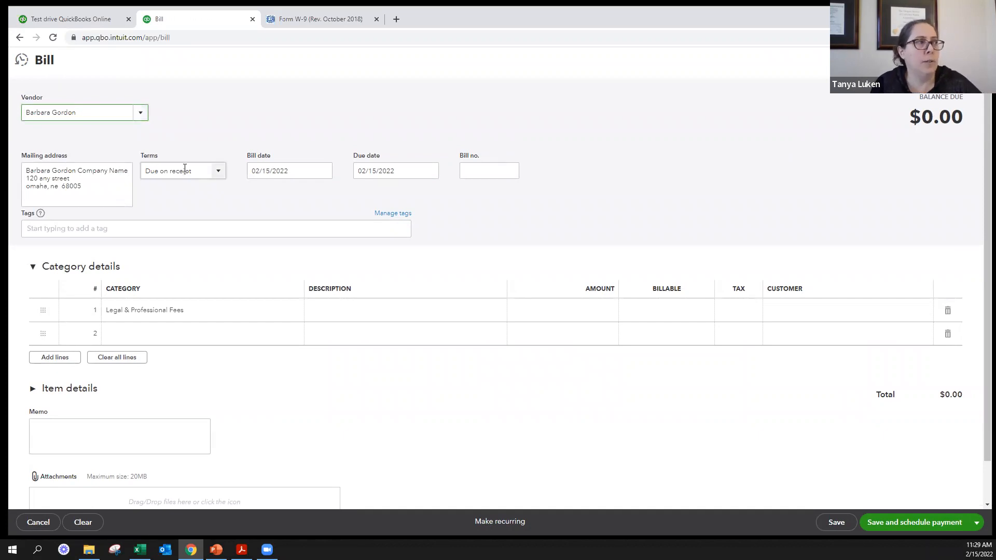
- Try Net 60 terms on the bill and step through the bill date and due date to the bill number
click(202, 172)
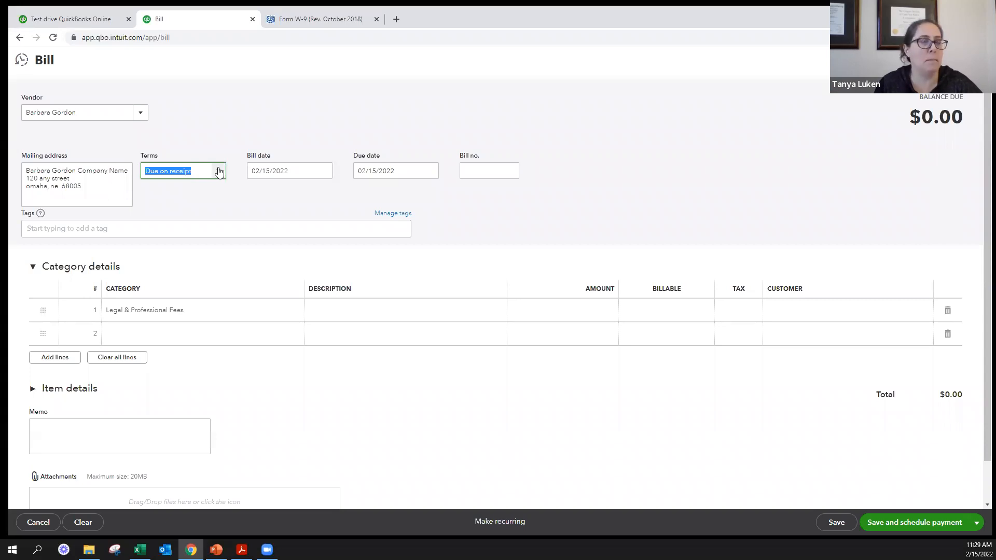
click(219, 172)
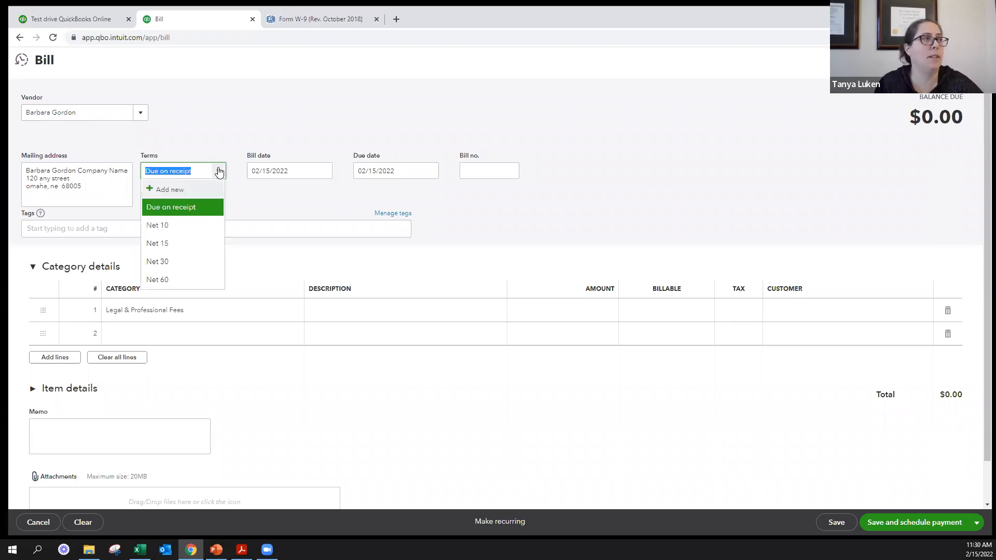
click(173, 267)
key(Tab)
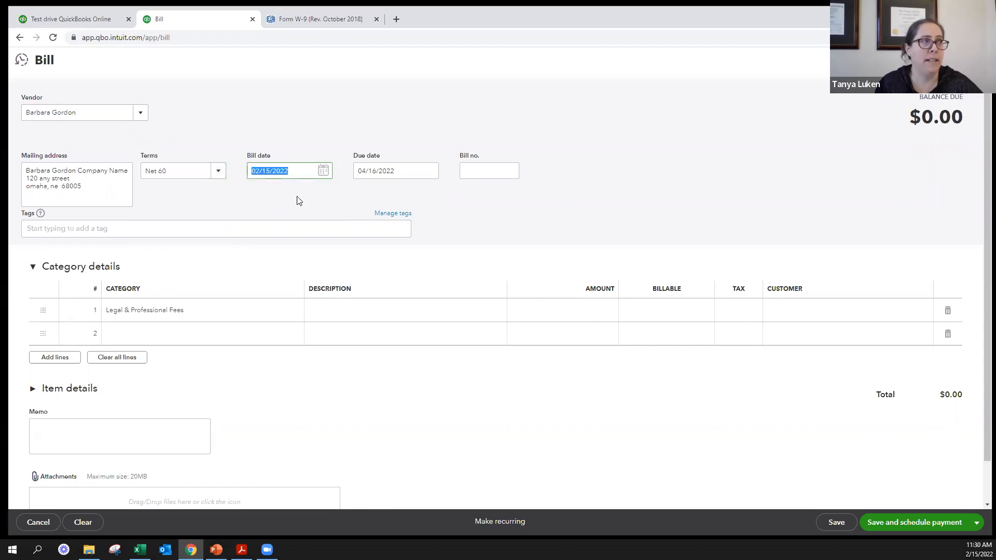
key(Tab)
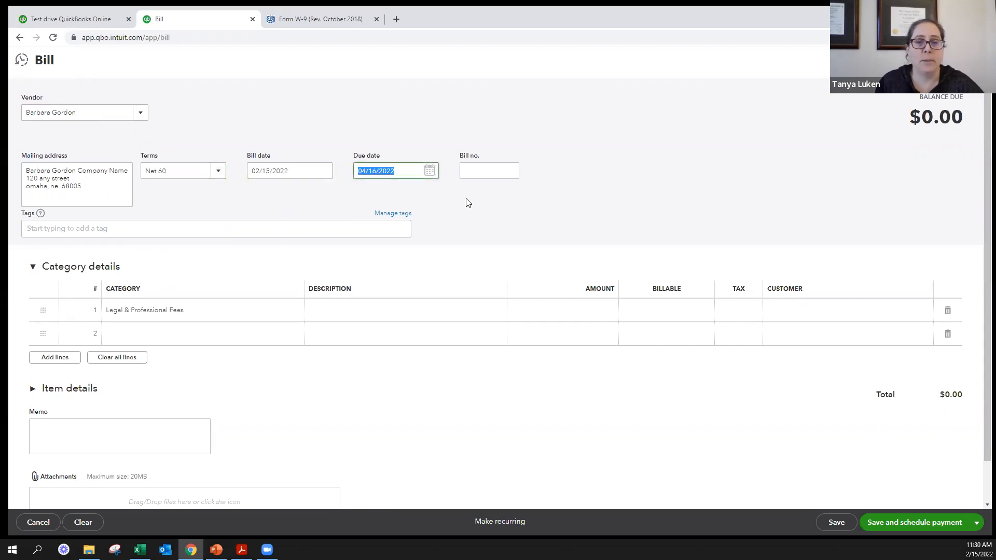
key(Tab)
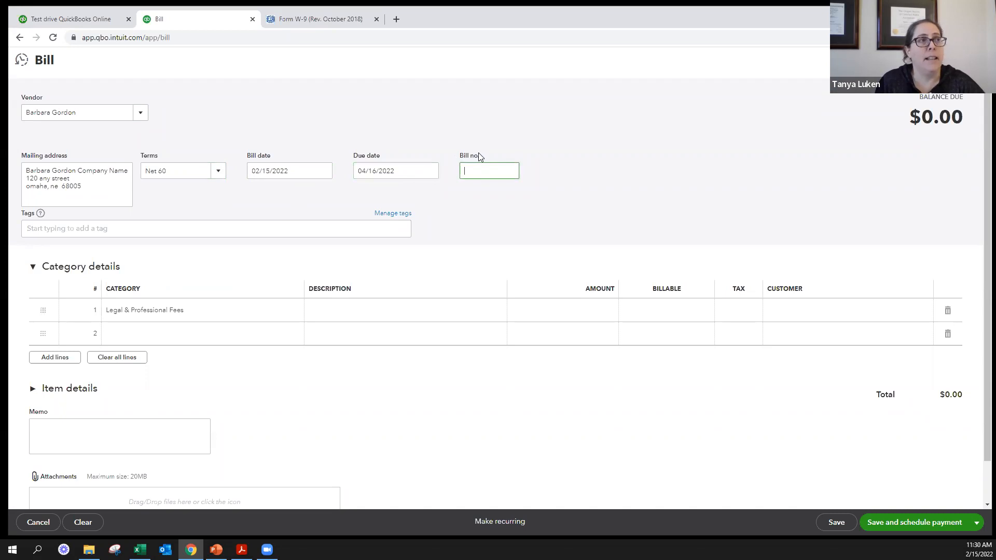
- Compare the bill's due date under the Net 30 and Due on receipt terms
click(217, 171)
click(170, 263)
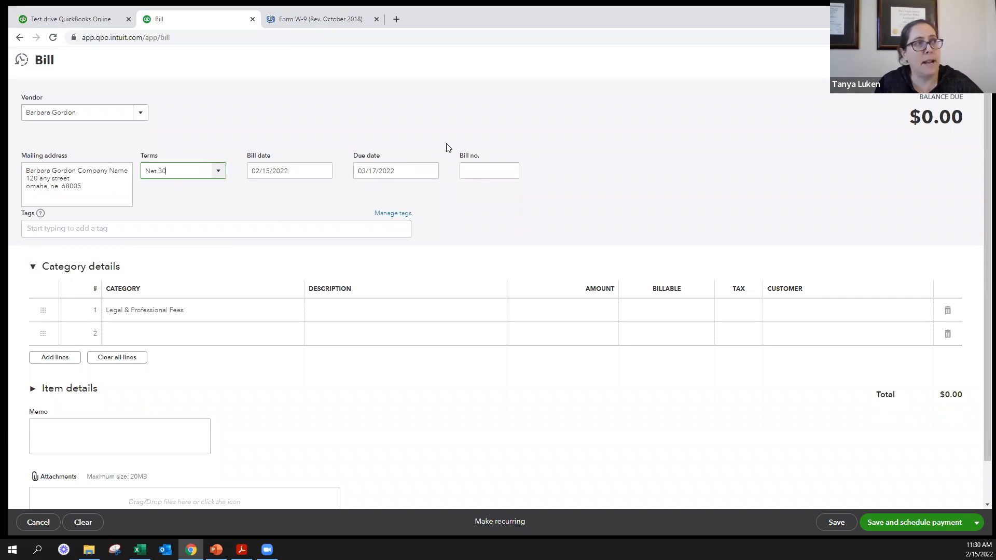
click(218, 171)
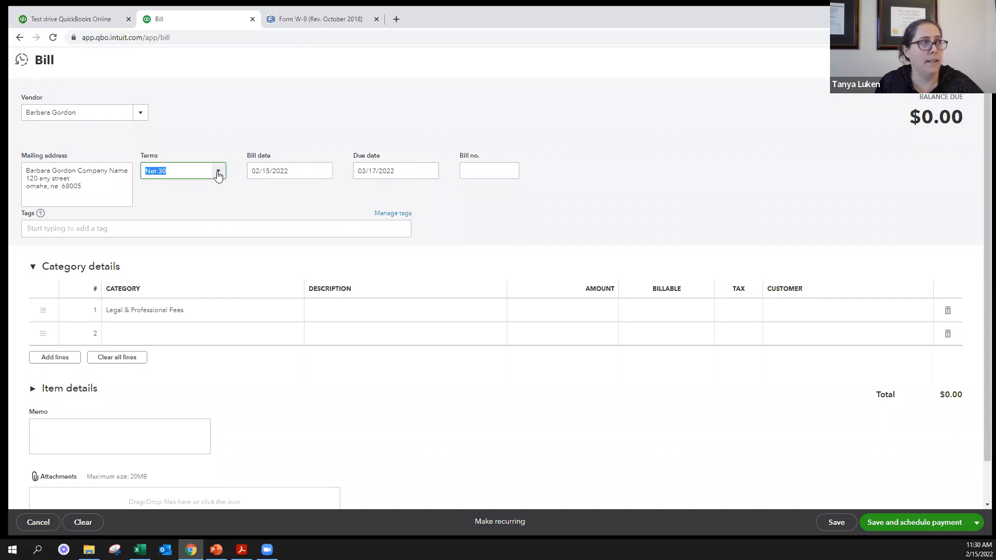
click(167, 208)
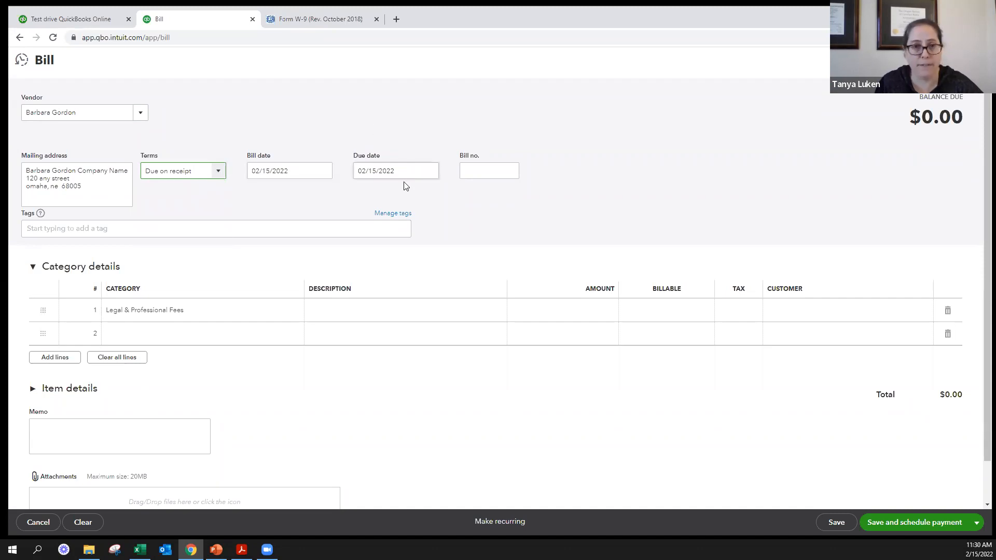
- Set the bill's terms to Net 60 and go to the bill number field
click(218, 171)
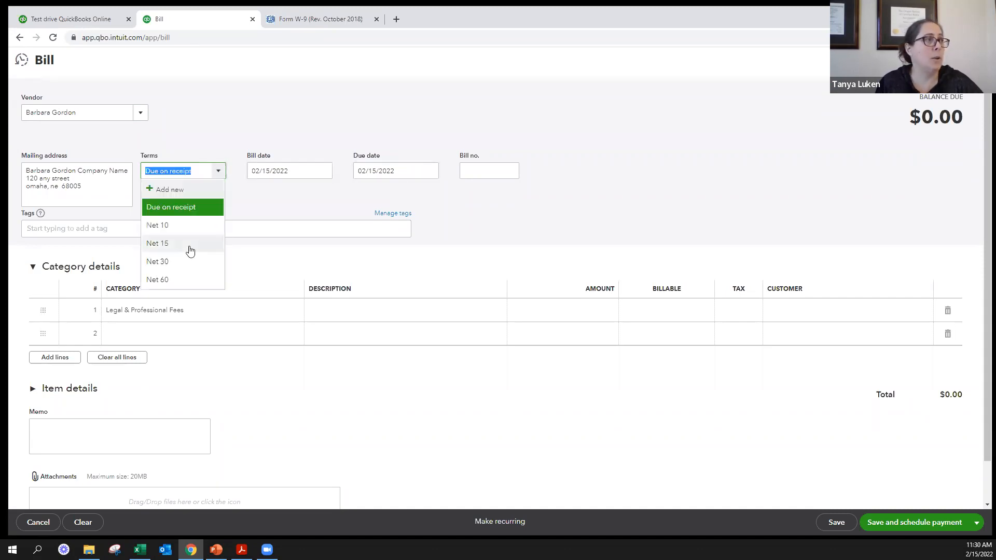
click(167, 278)
click(469, 166)
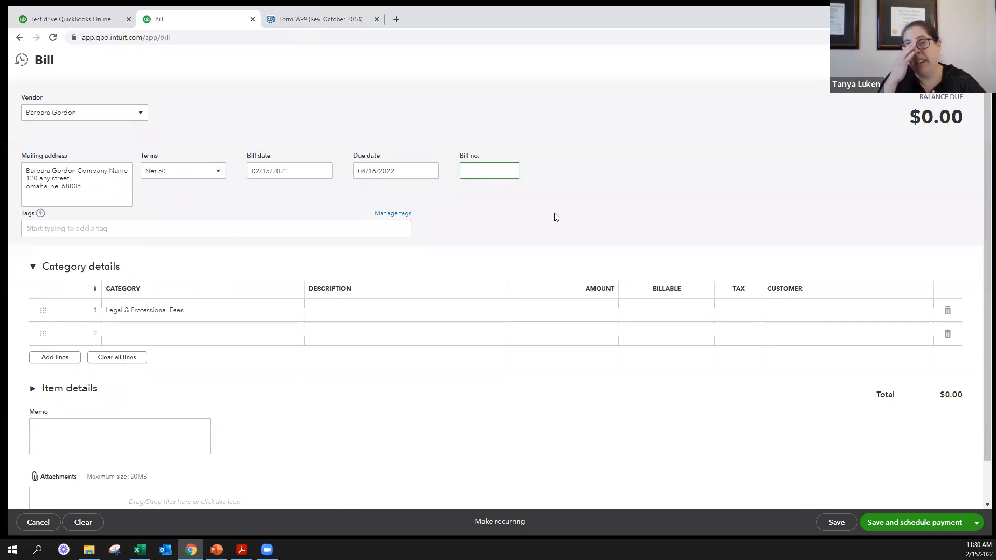
- Enter 1546 as the bill number and add four more category lines to the bill
text(1546)
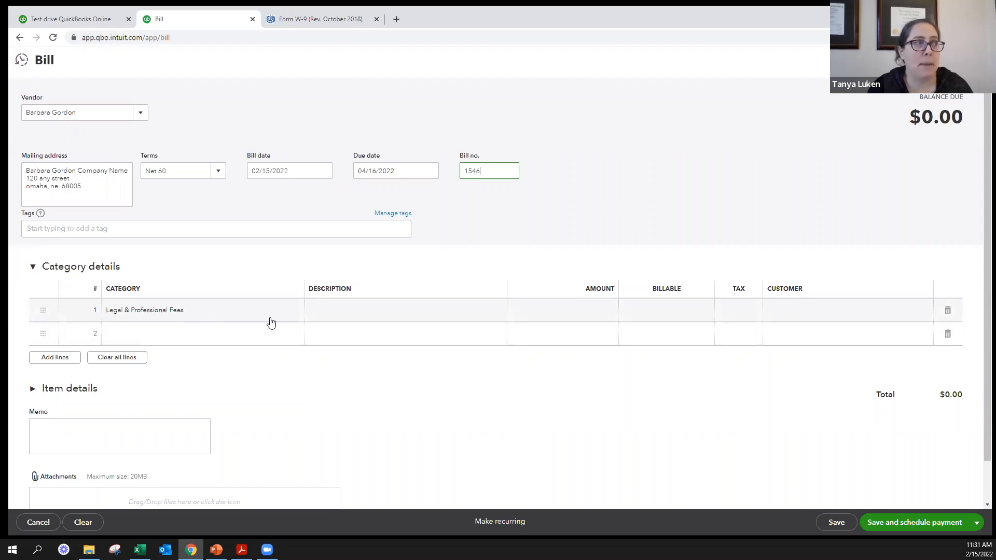
click(55, 357)
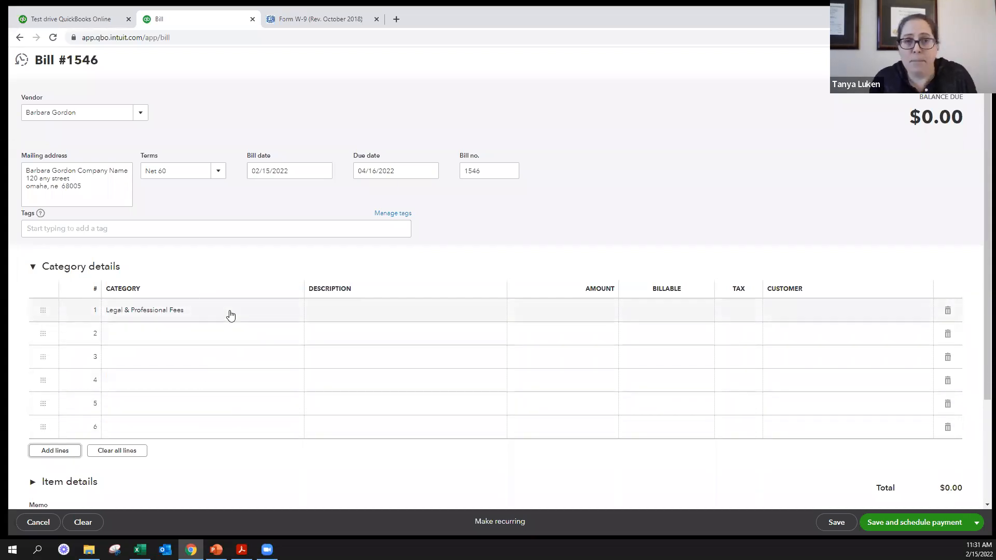
- Fill in the Legal & Professional Fees line with the description January and an amount of 100
click(342, 310)
text(January)
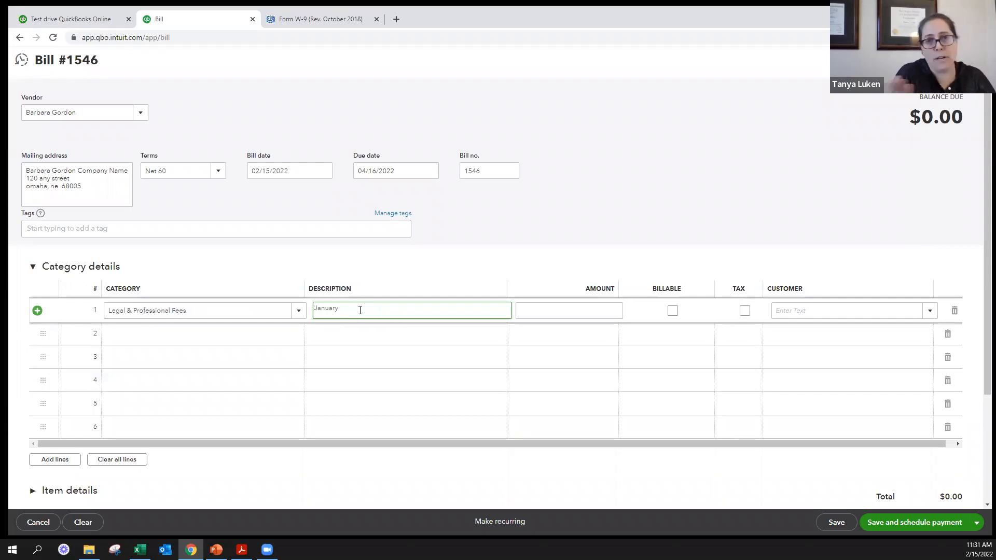
key(Tab)
text(1)
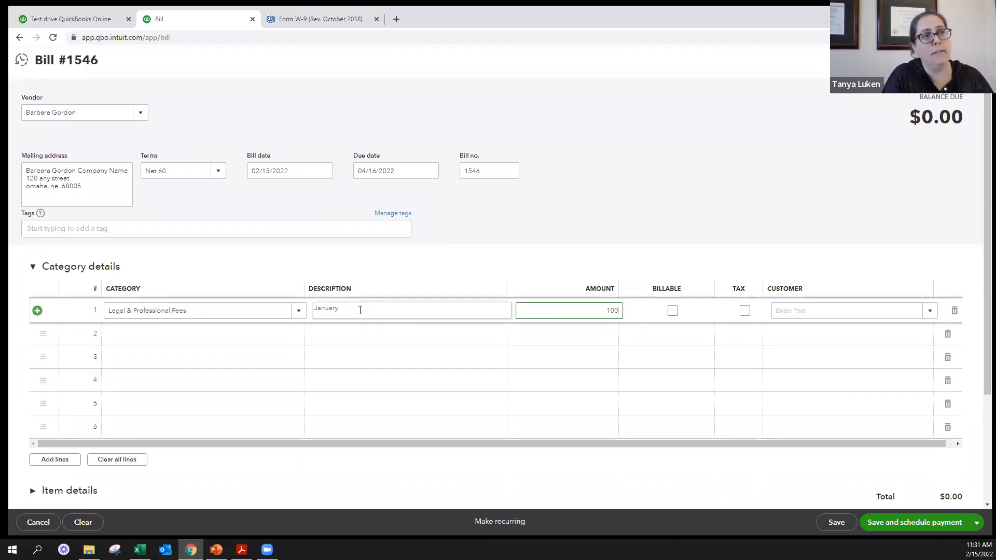
key(Tab)
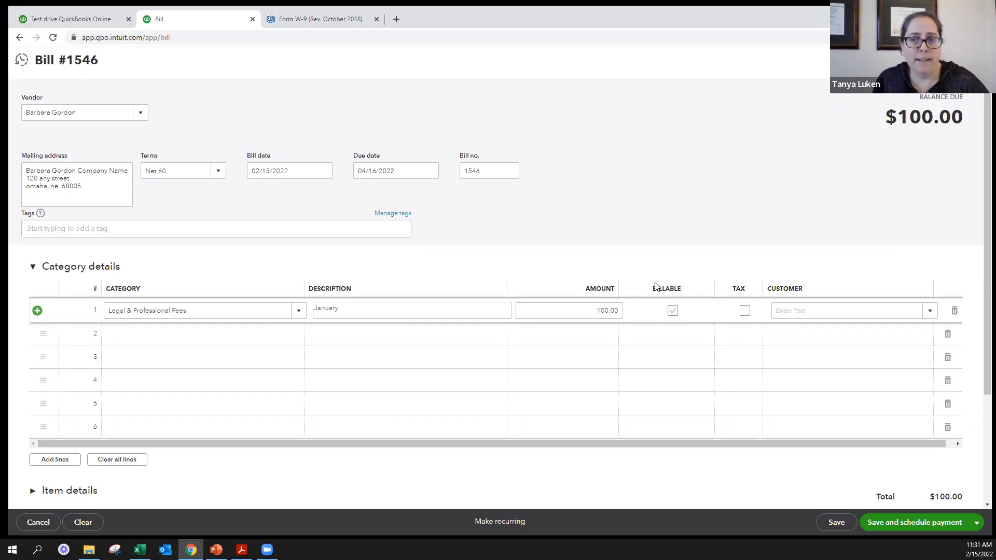
- Mark the Legal & Professional Fees line as billable and taxable, and assign it to the customer Amy's Bird Sanctuary
click(672, 312)
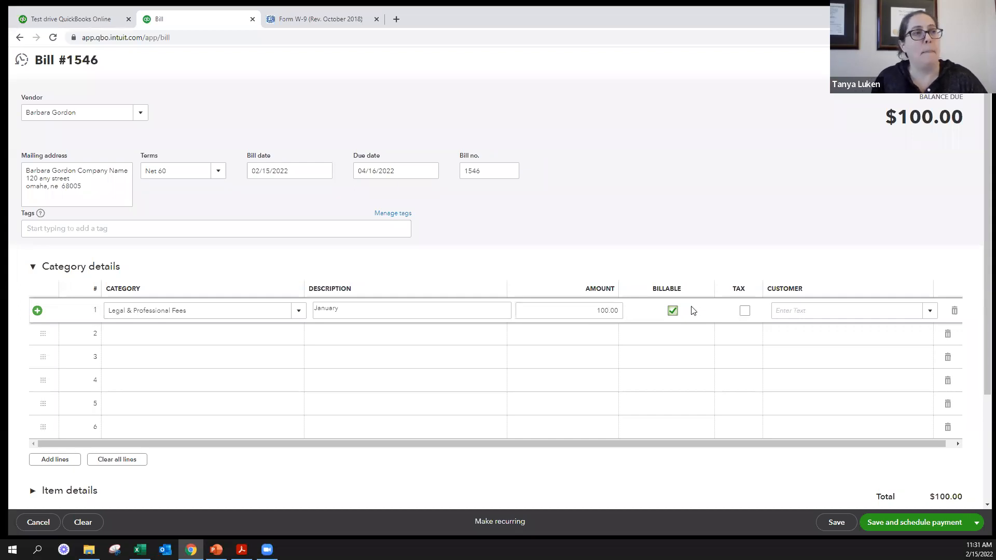
click(677, 312)
click(746, 311)
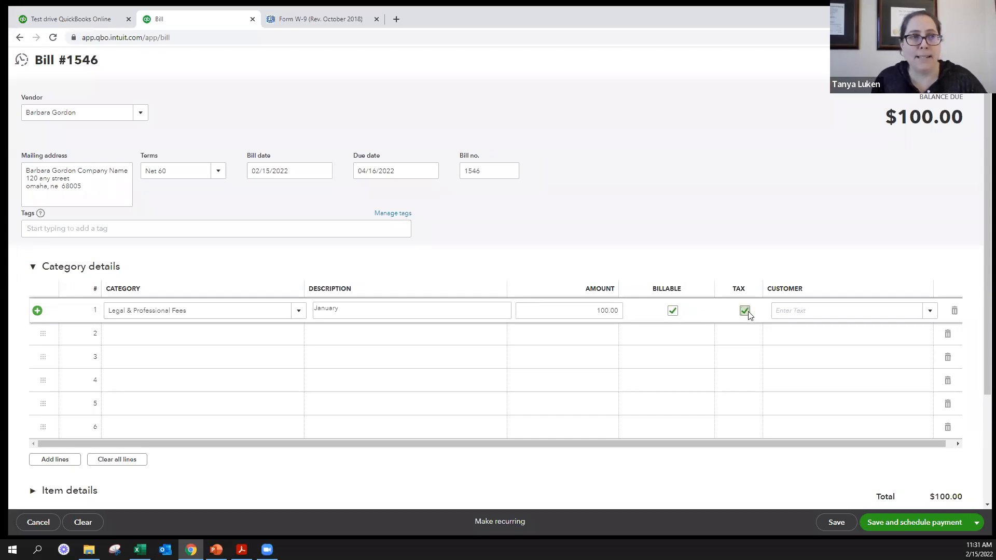
click(894, 310)
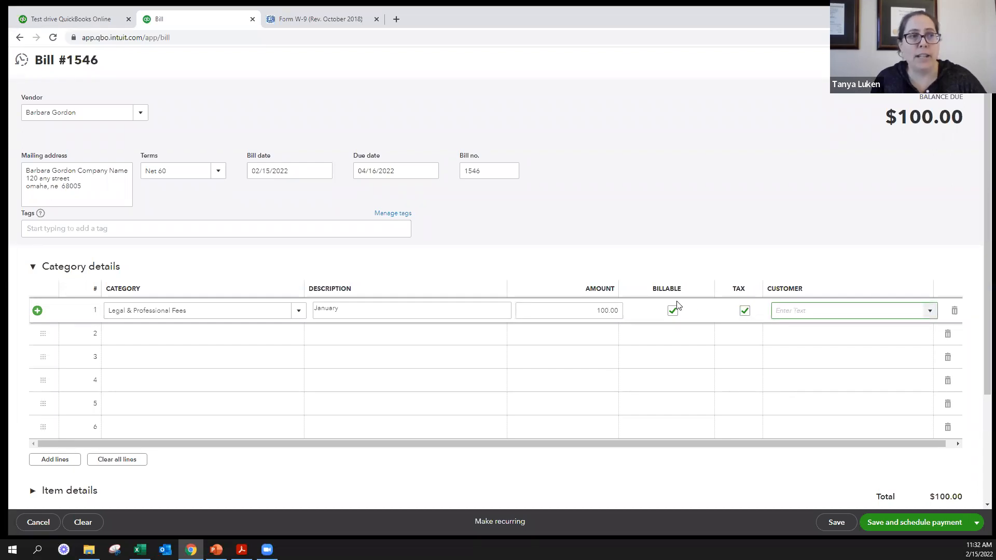
click(930, 311)
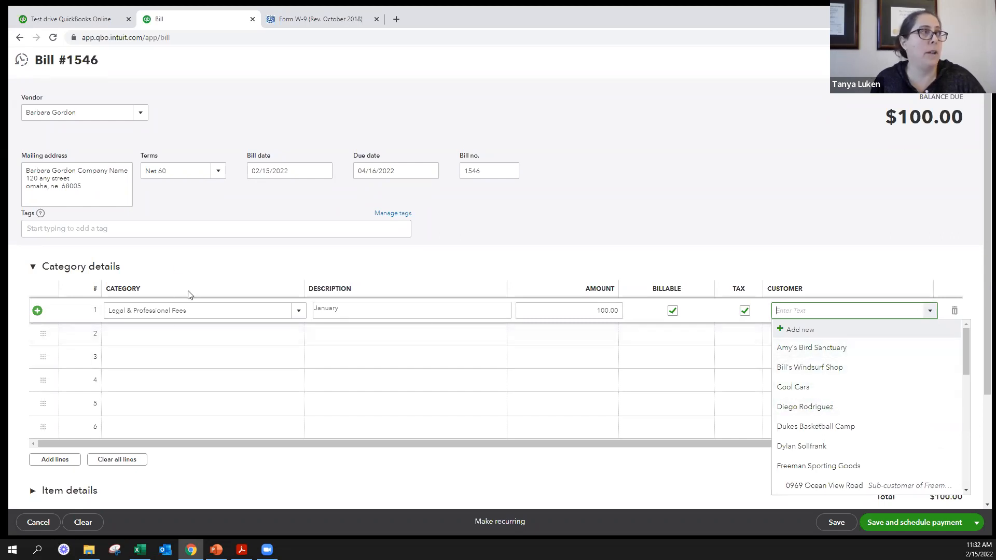
click(811, 349)
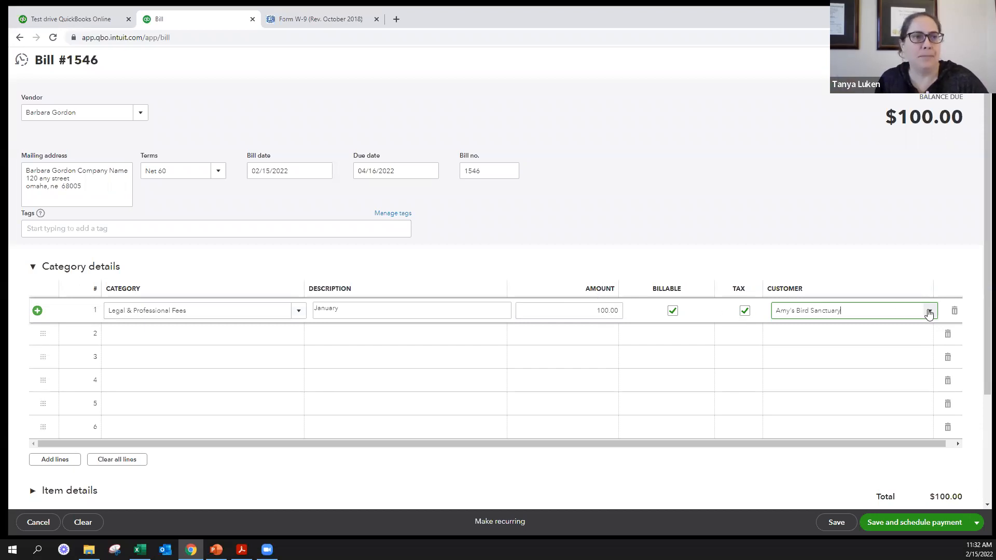
- Clear the billable and tax options on the Legal & Professional Fees line
click(789, 311)
click(745, 311)
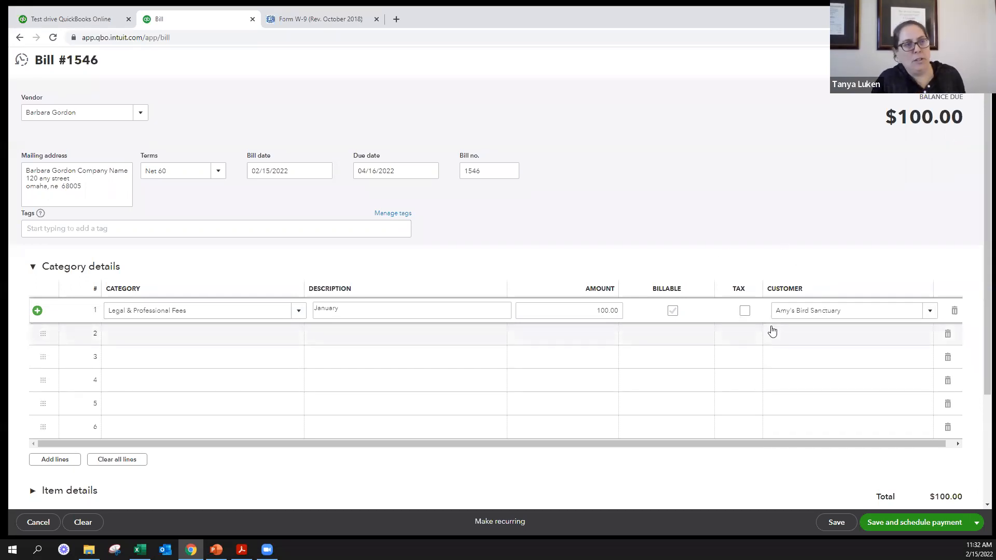
- Collapse the category details, expand the item details, and try beer as the product on the first item line
scroll(592, 313, down, 3)
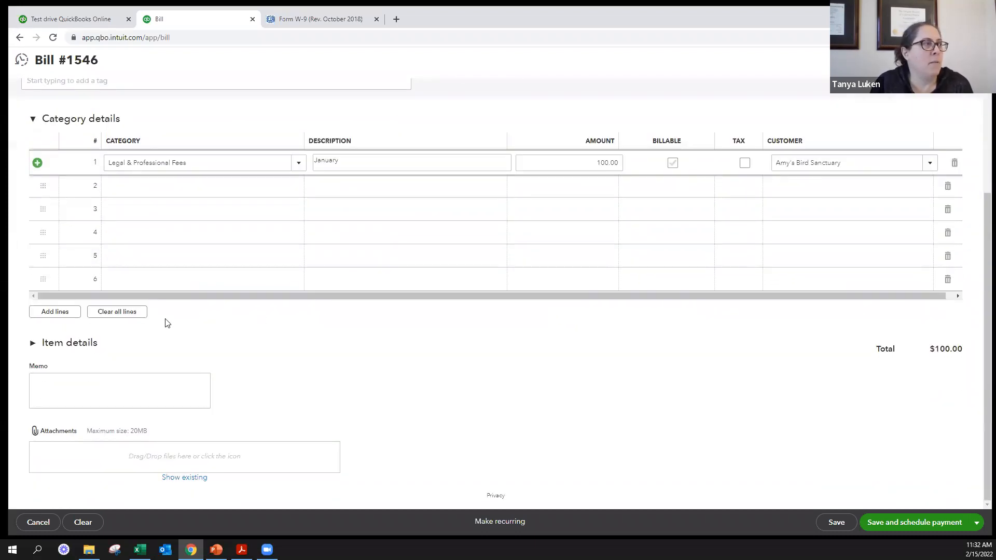
click(32, 120)
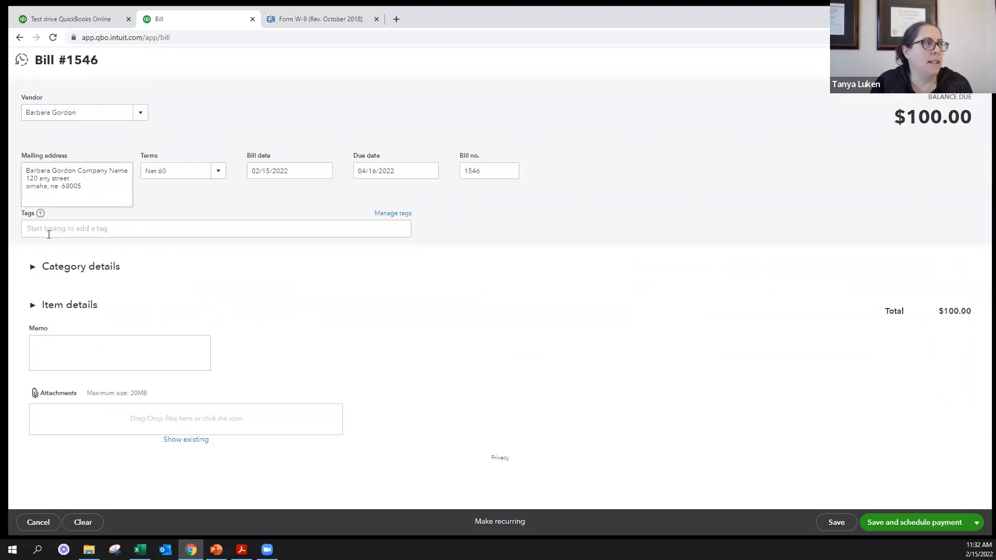
click(33, 305)
scroll(66, 305, down, 1)
click(153, 305)
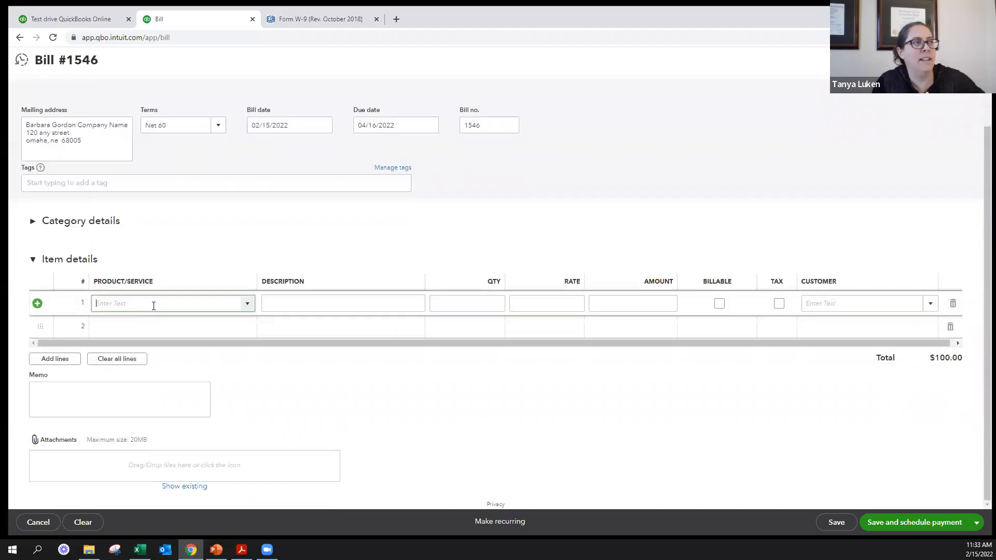
text(beer)
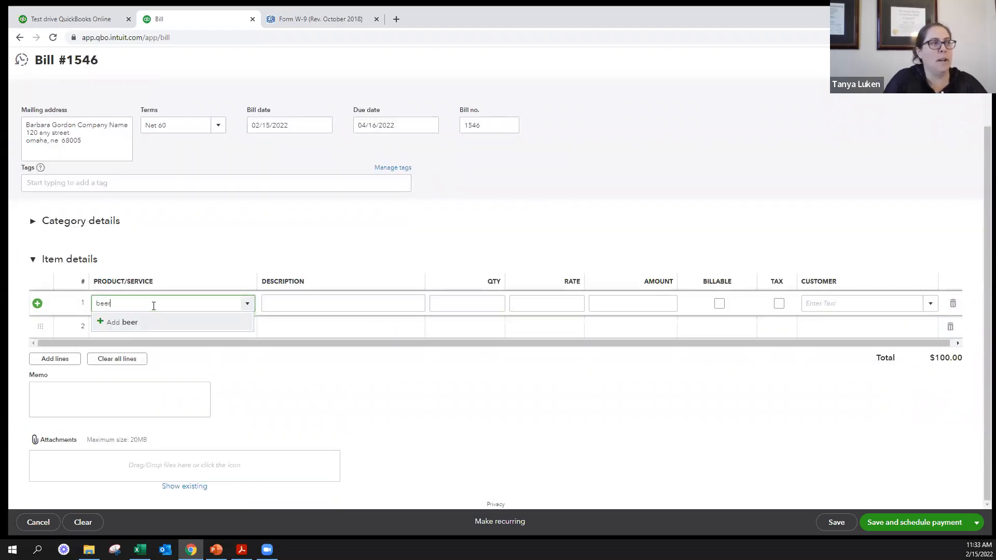
double_click(215, 304)
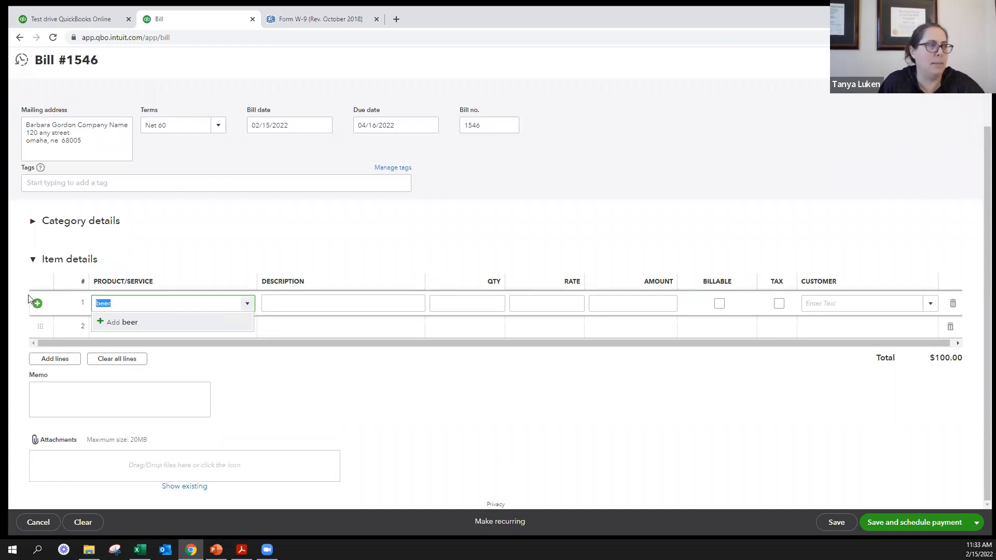
key(BackSpace)
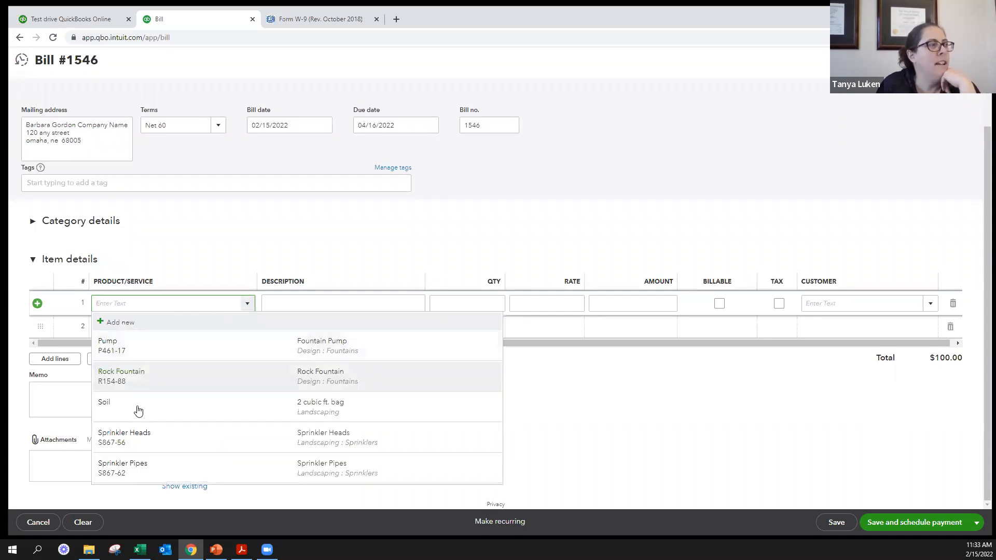
- Choose Pump as the product on the first item line and assign it to the customer Amy's Bird Sanctuary
click(137, 351)
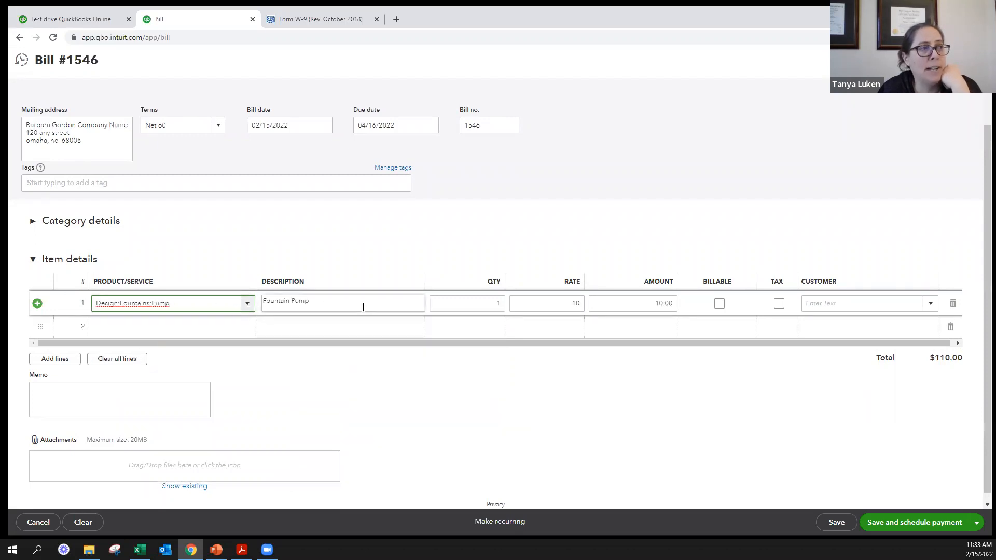
click(862, 303)
click(929, 303)
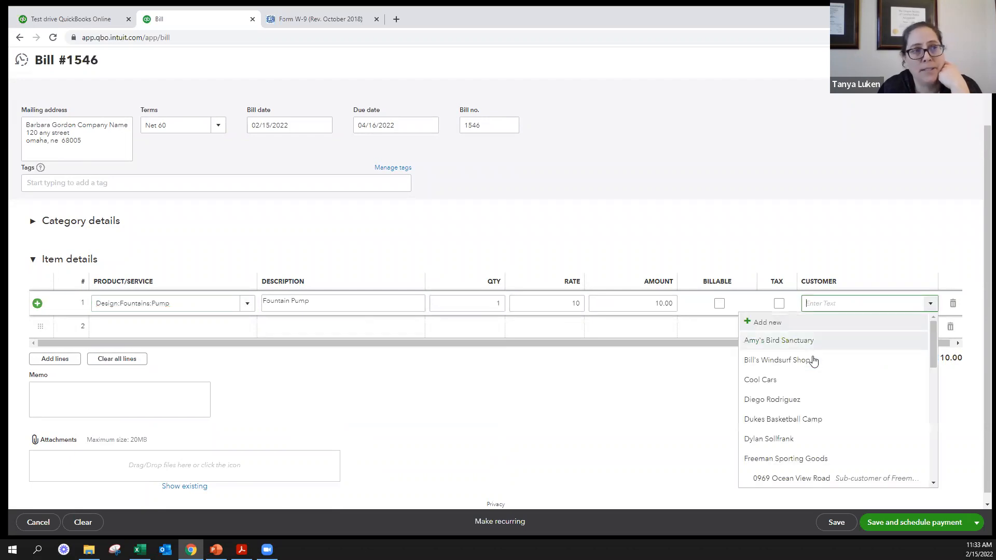
click(791, 340)
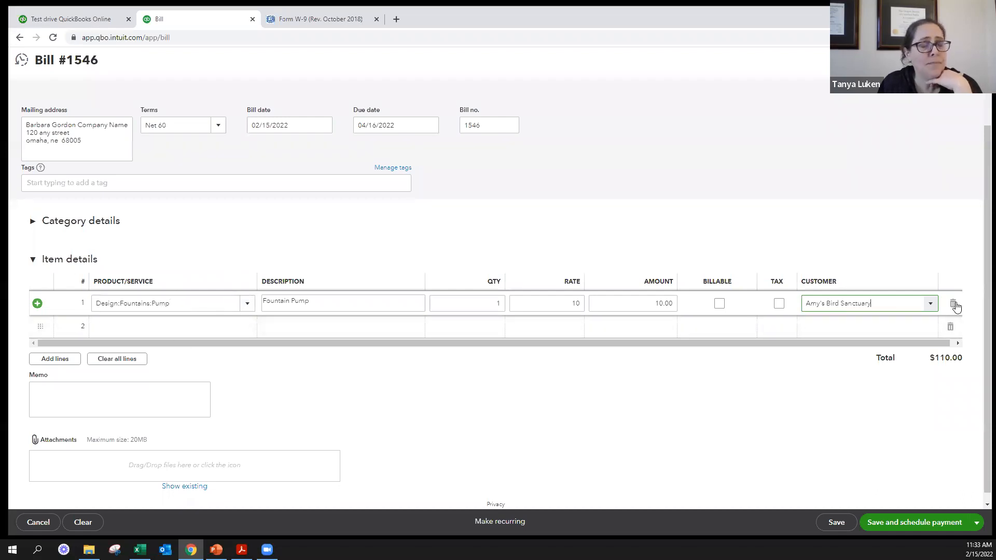
- Expand the category details again, delete the Pump item line, and collapse the item details
click(33, 221)
scroll(406, 265, down, 2)
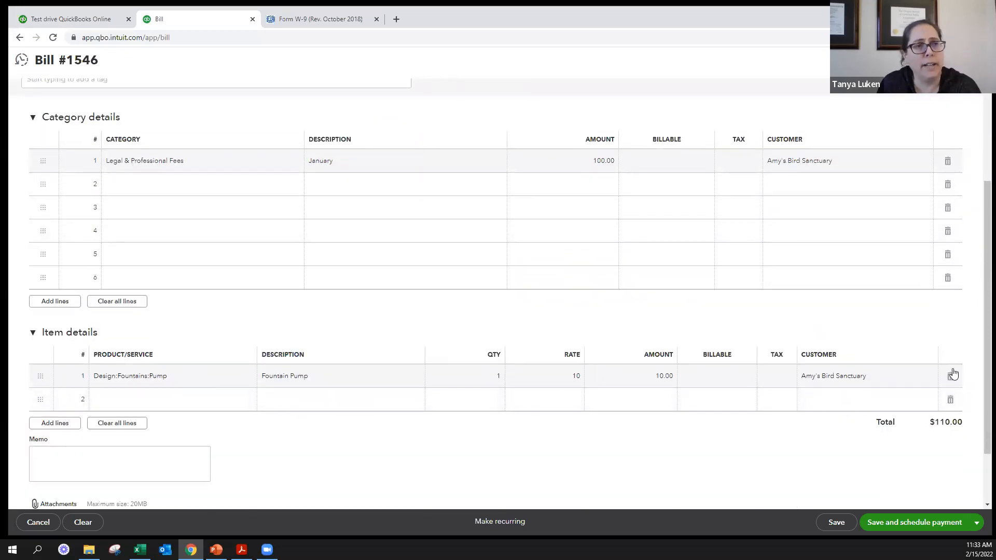
click(951, 378)
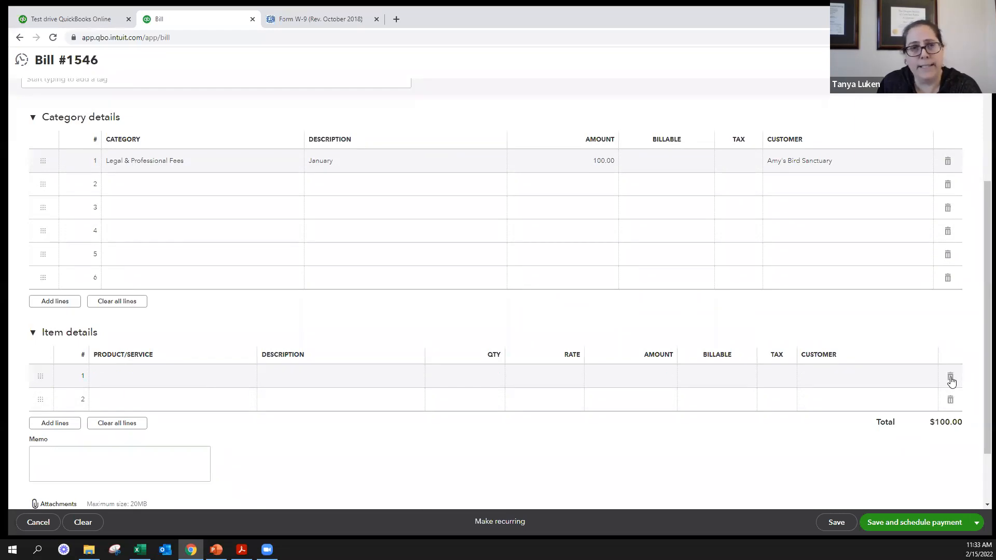
click(119, 425)
click(61, 335)
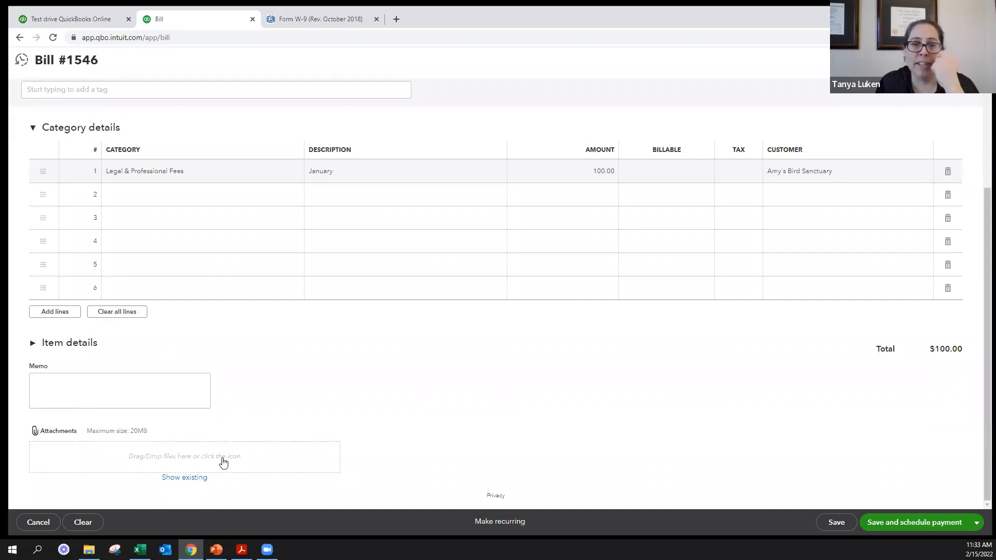
- Attach the Couch Cuddles image from the Pictures folder to the bill
click(162, 457)
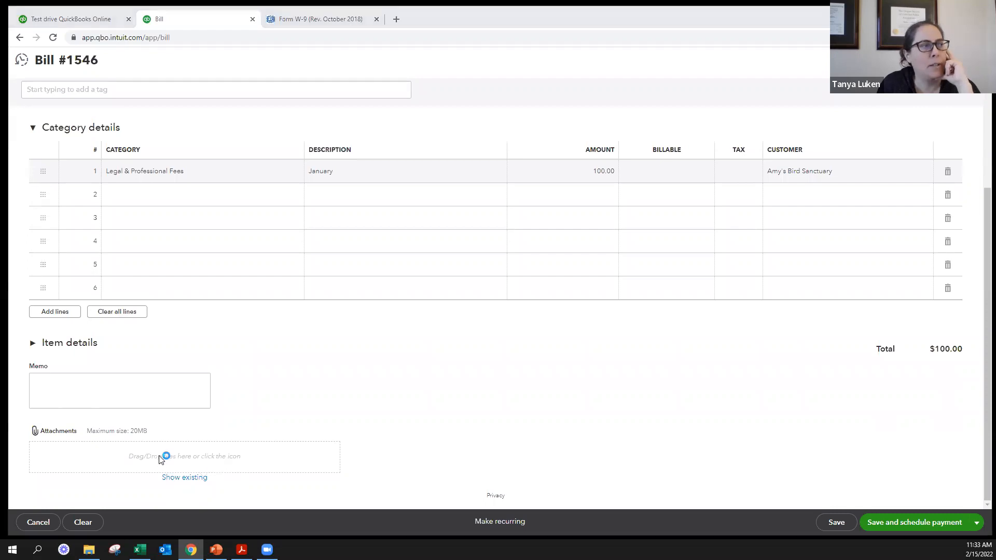
click(399, 165)
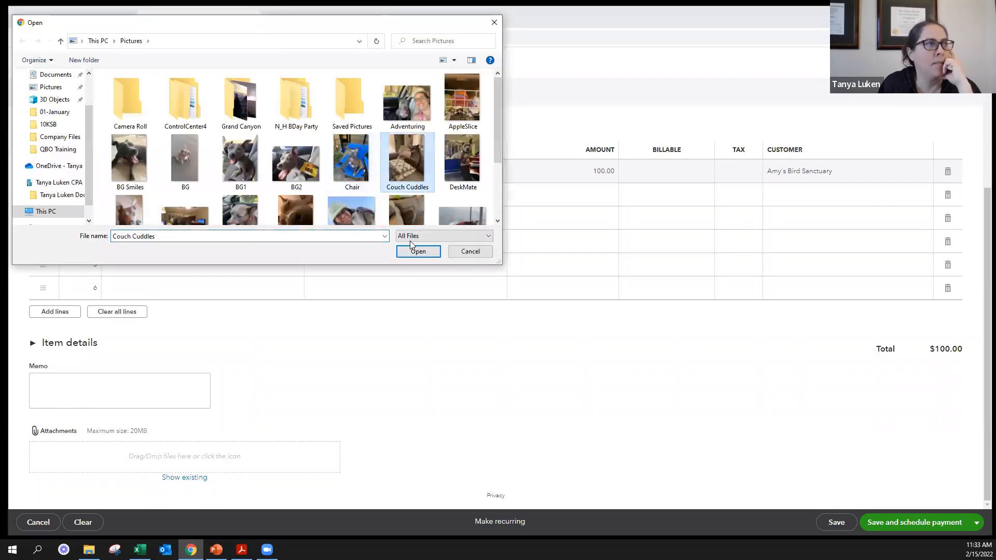
click(417, 252)
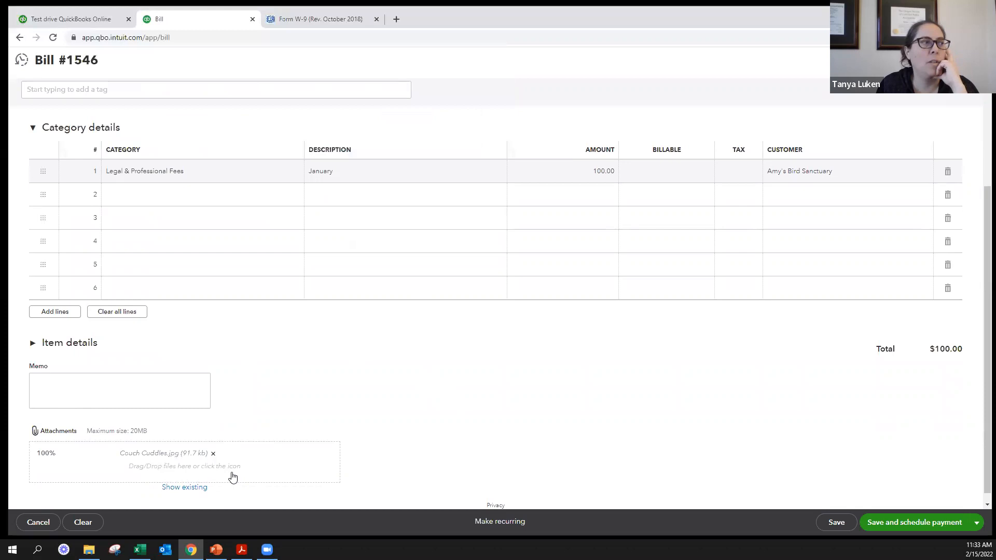
- Preview the attached Couch Cuddles image, return to the bill, and remove the attachment
click(147, 453)
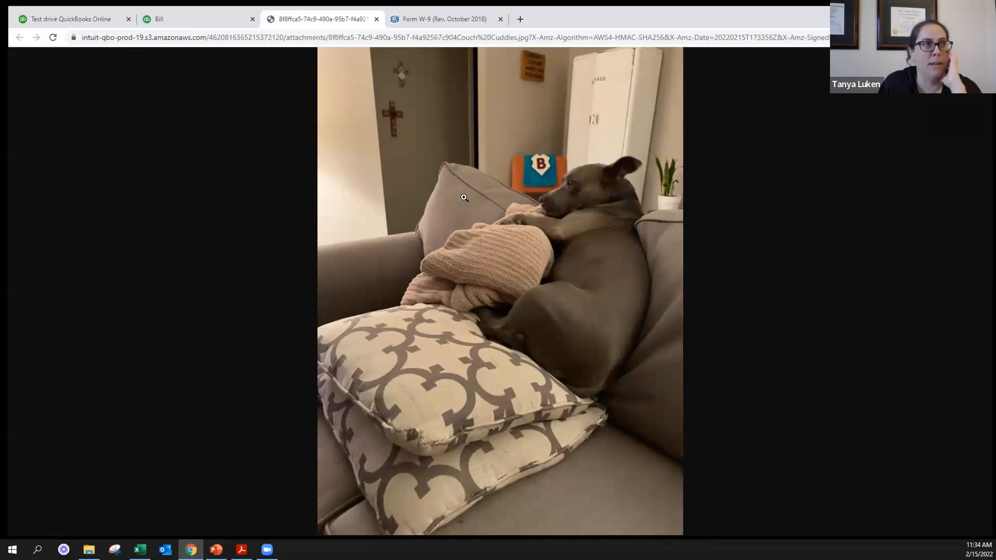
drag(315, 21, 333, 52)
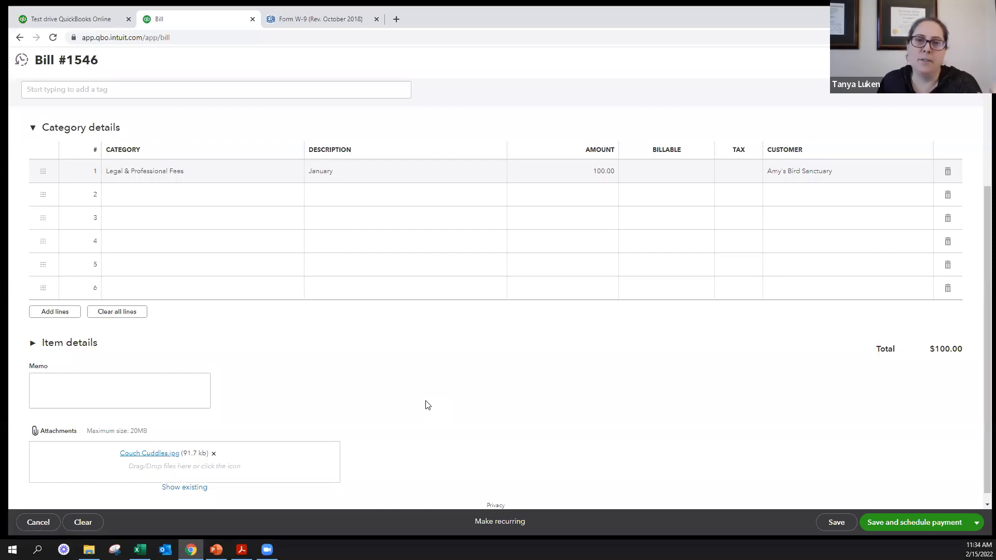
click(212, 454)
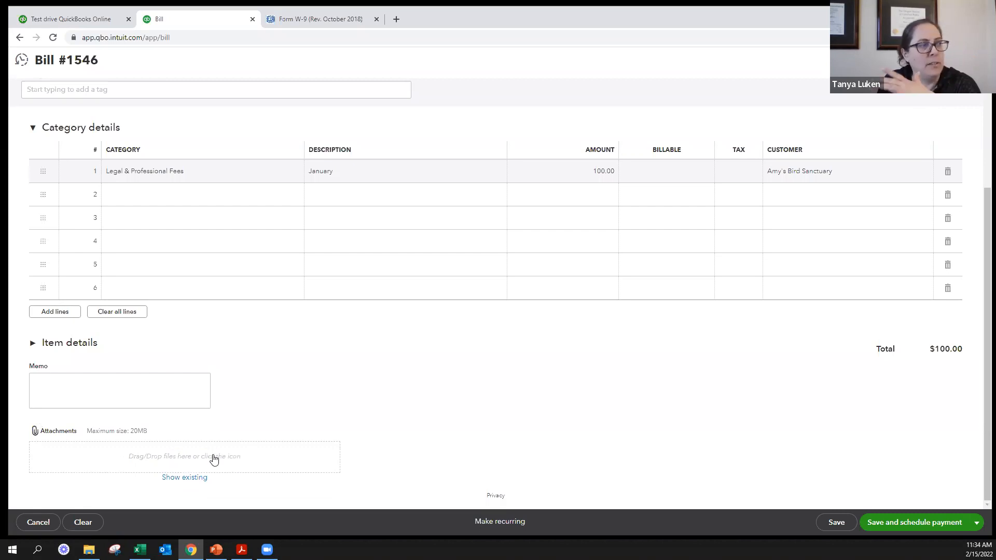
- Turn the bill into a recurring template and review its schedule type options, keeping Scheduled
scroll(524, 385, up, 3)
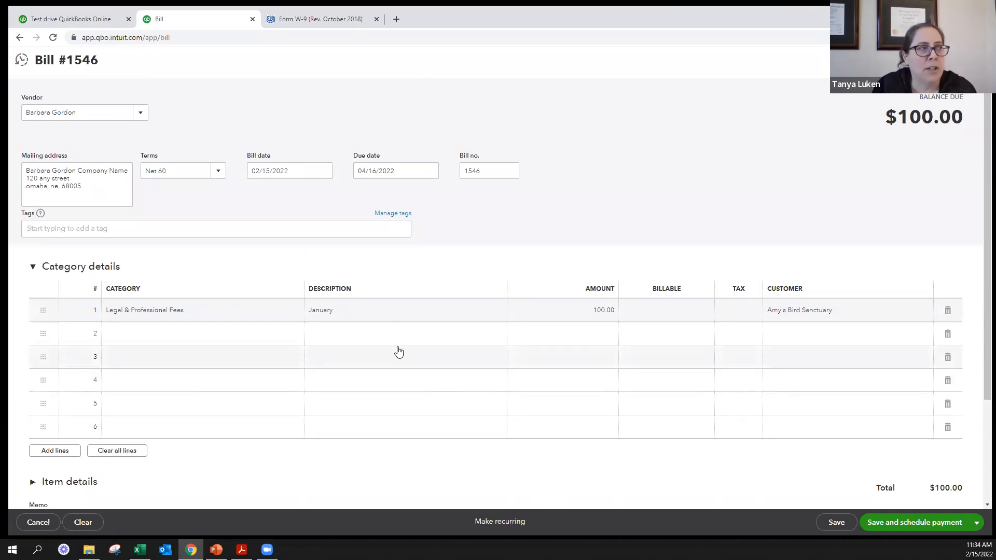
click(510, 524)
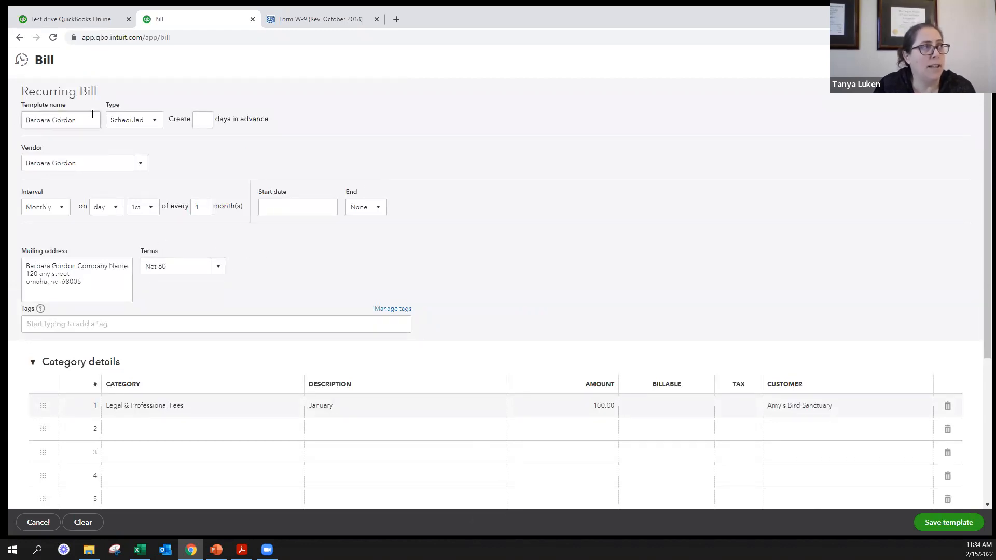
click(154, 124)
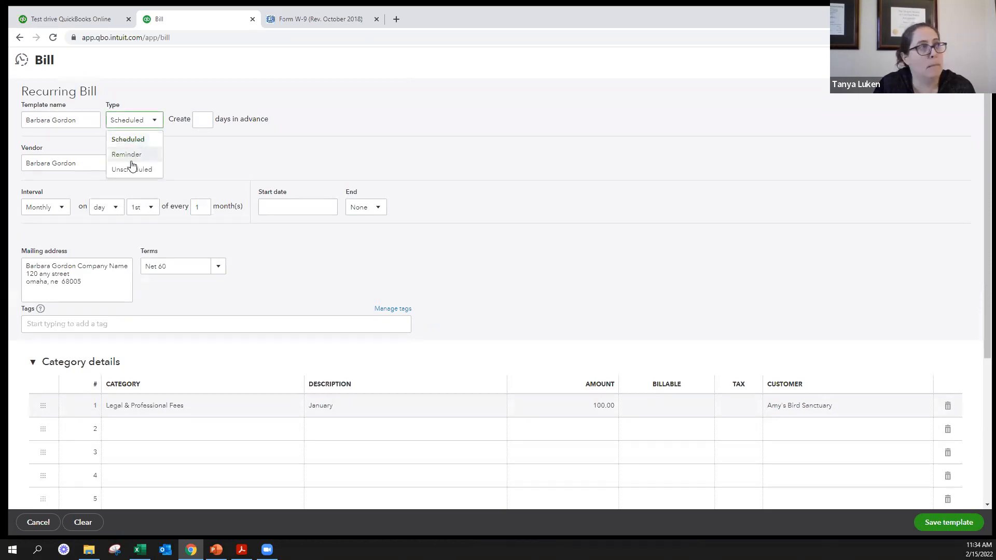
click(207, 119)
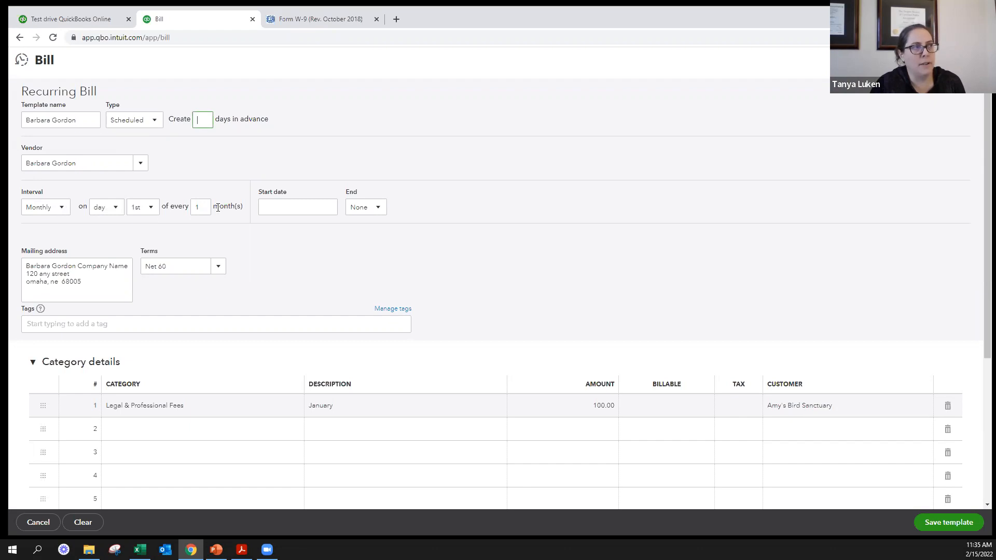
- Set the recurring bill to end After a number of occurrences and review the rest of the template
click(374, 207)
click(362, 244)
click(369, 208)
click(361, 258)
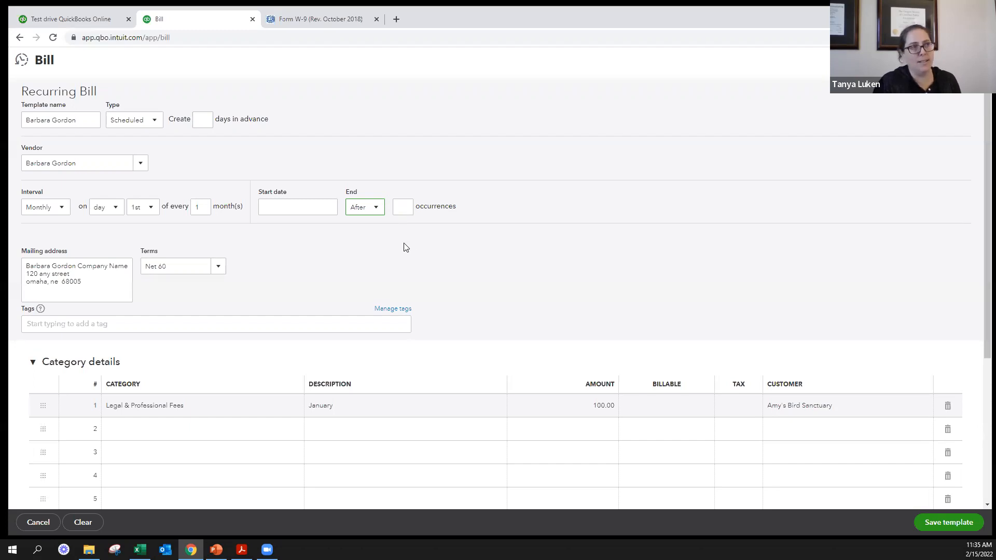
scroll(504, 256, down, 4)
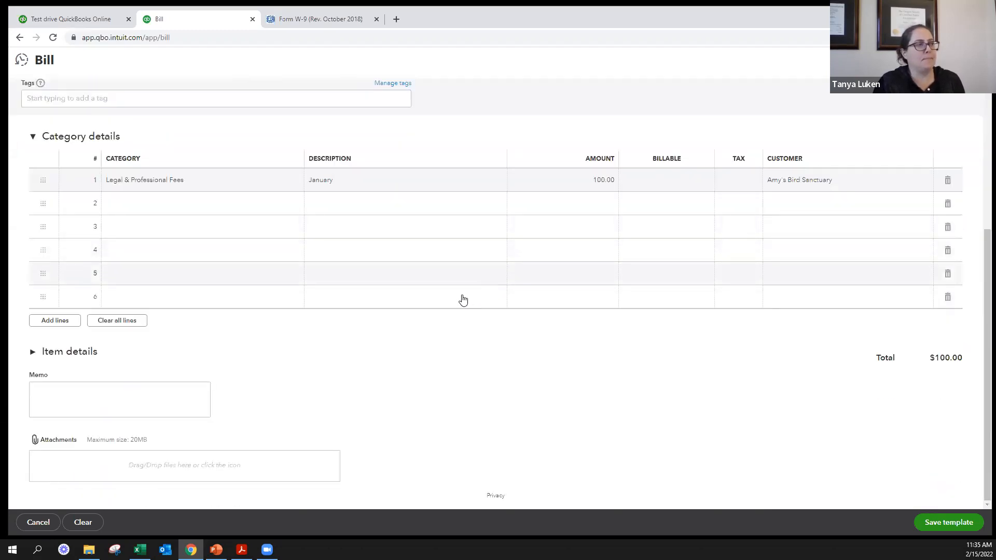
- Review the recurring bill template, clear all of its entries, and confirm the clearing
scroll(462, 375, up, 4)
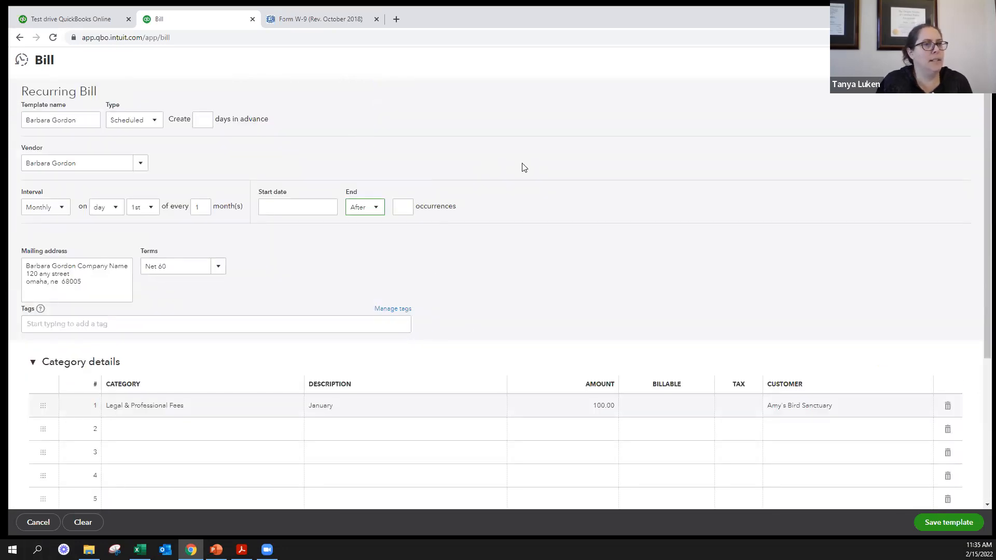
scroll(502, 155, down, 2)
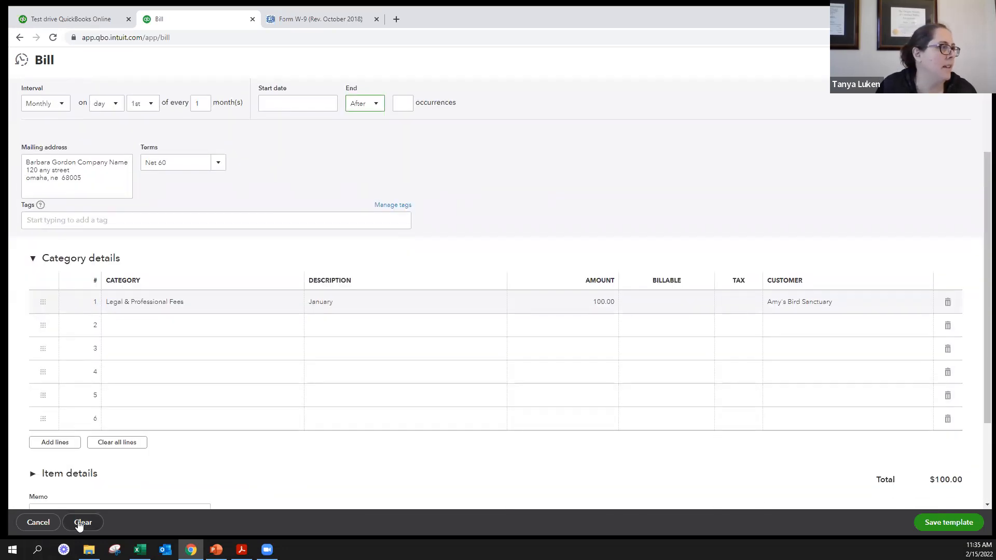
click(83, 522)
click(580, 308)
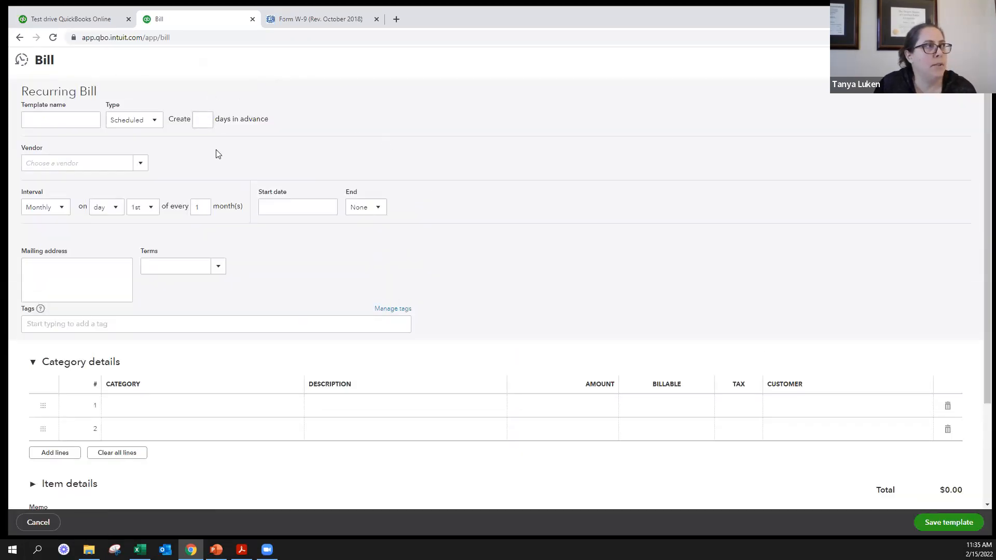
- Open the recent Cal Telephone bill dated 12/05/2021, set its Utilities:Telephone amount to 65.50, and save and close it, accepting the linked-transaction change
click(20, 61)
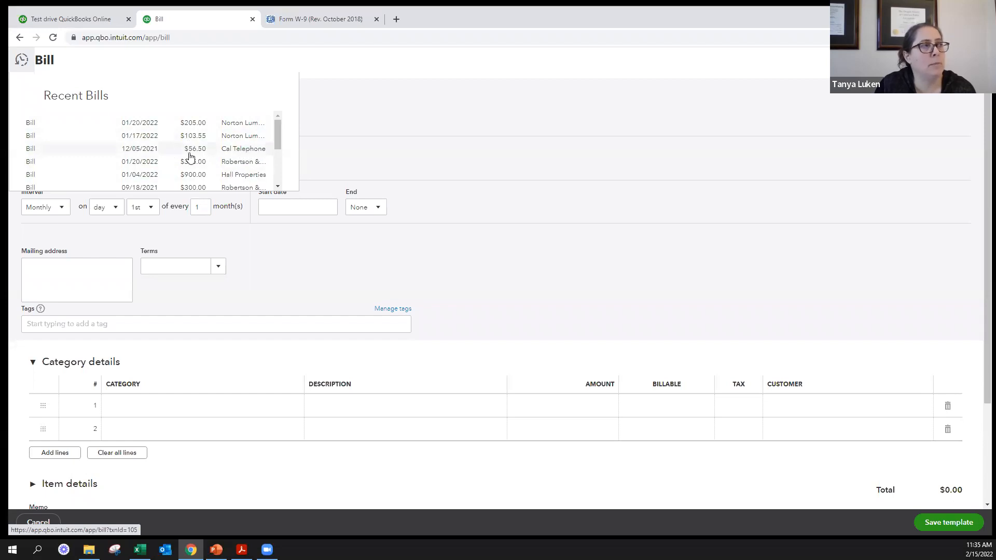
click(245, 152)
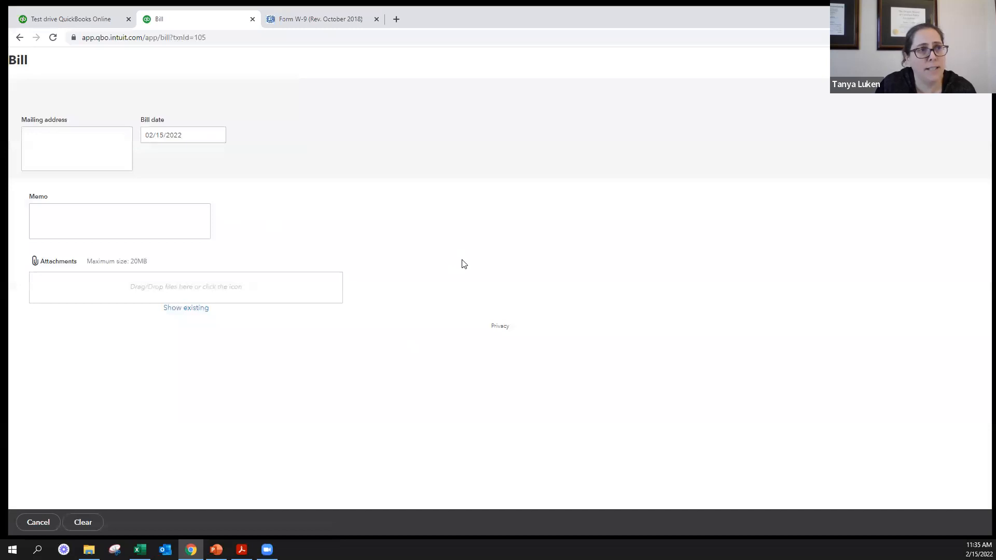
click(579, 315)
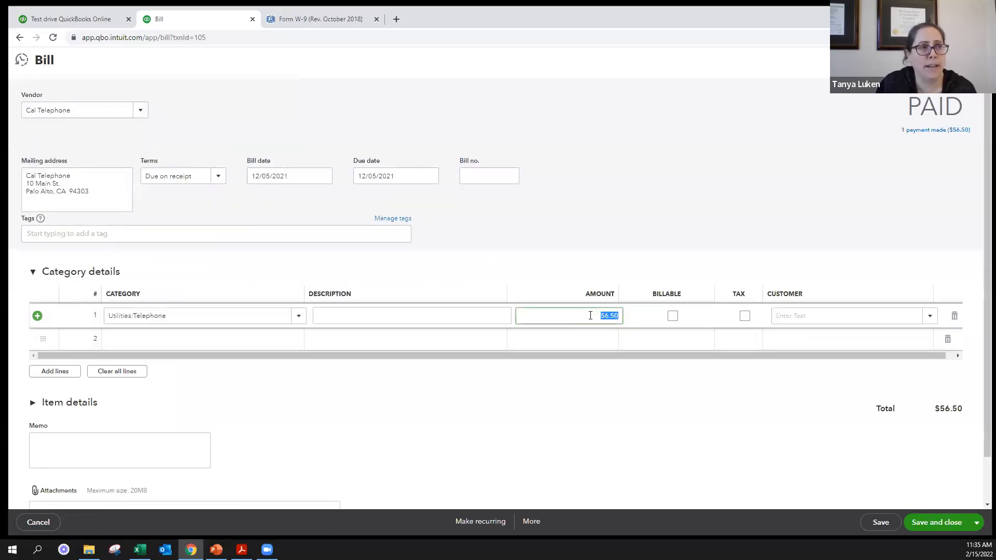
click(591, 316)
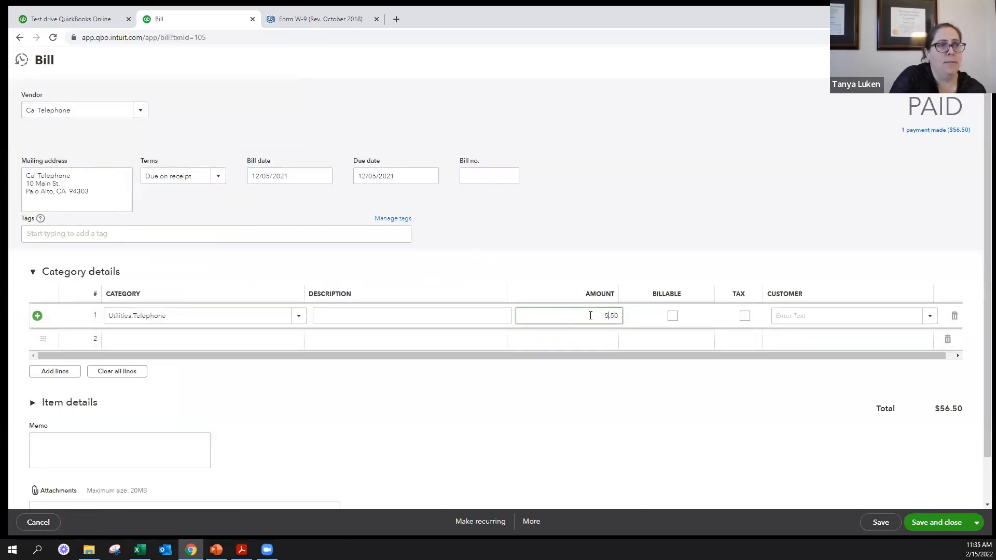
click(848, 481)
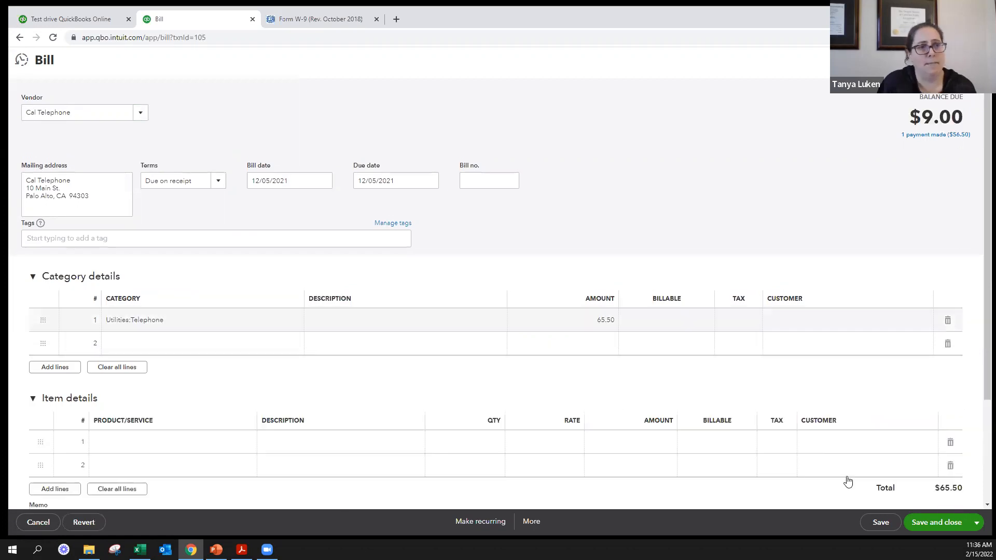
click(923, 520)
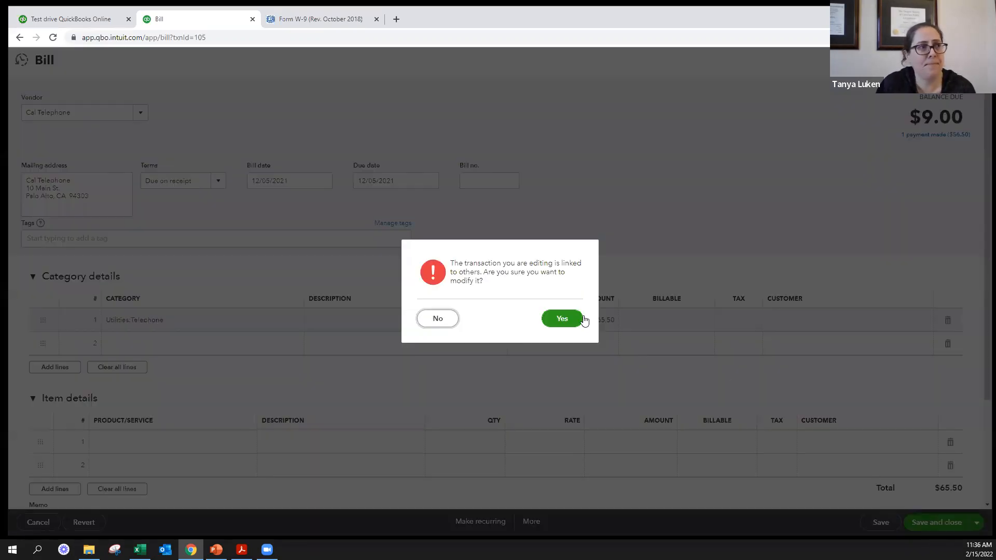
click(562, 319)
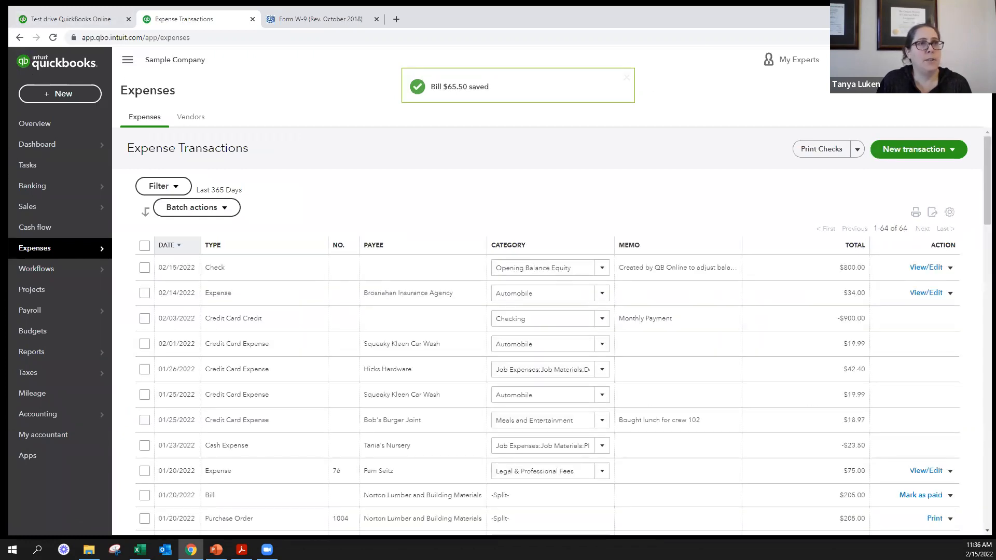
- Reopen the edited Cal Telephone bill from the recent transactions in search and review its details
click(894, 60)
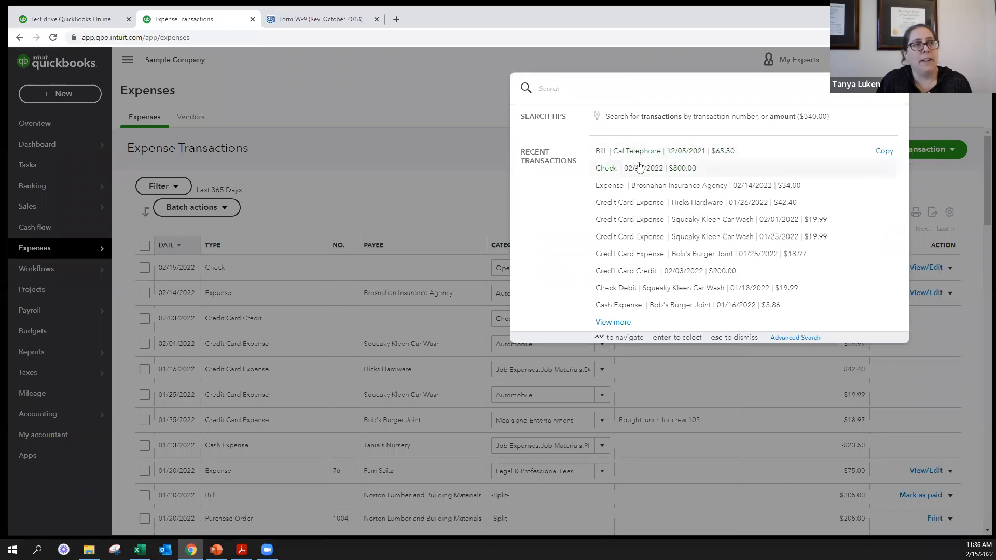
click(664, 152)
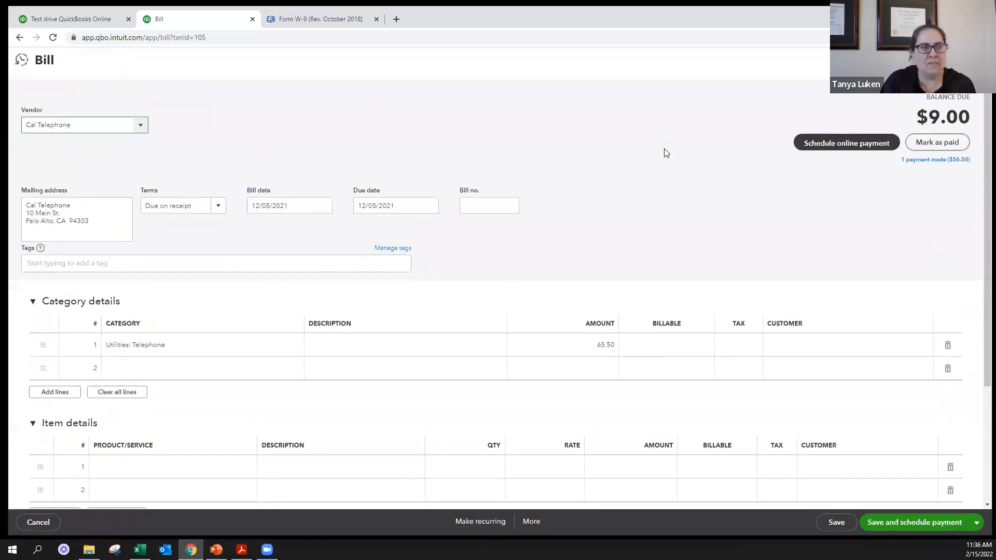
scroll(415, 344, down, 3)
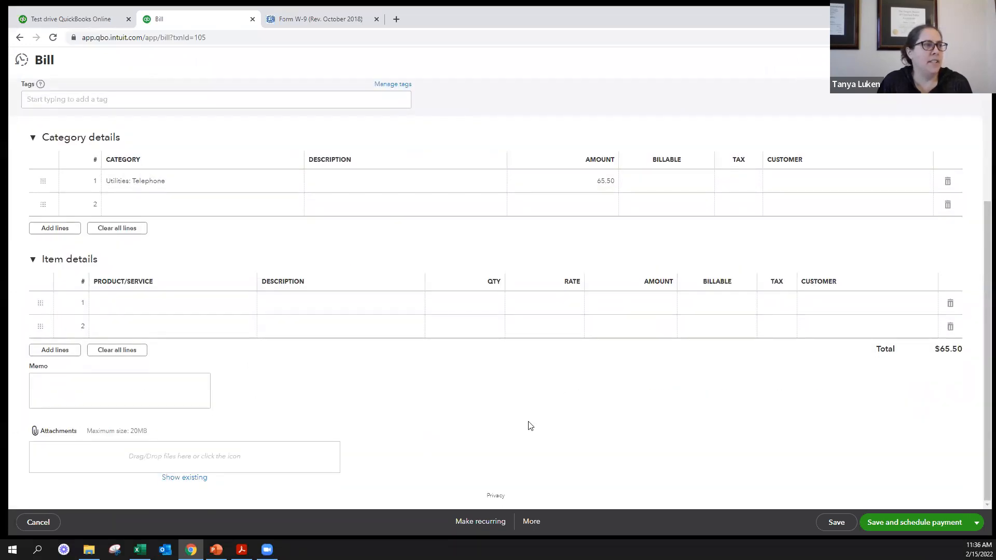
scroll(683, 204, up, 3)
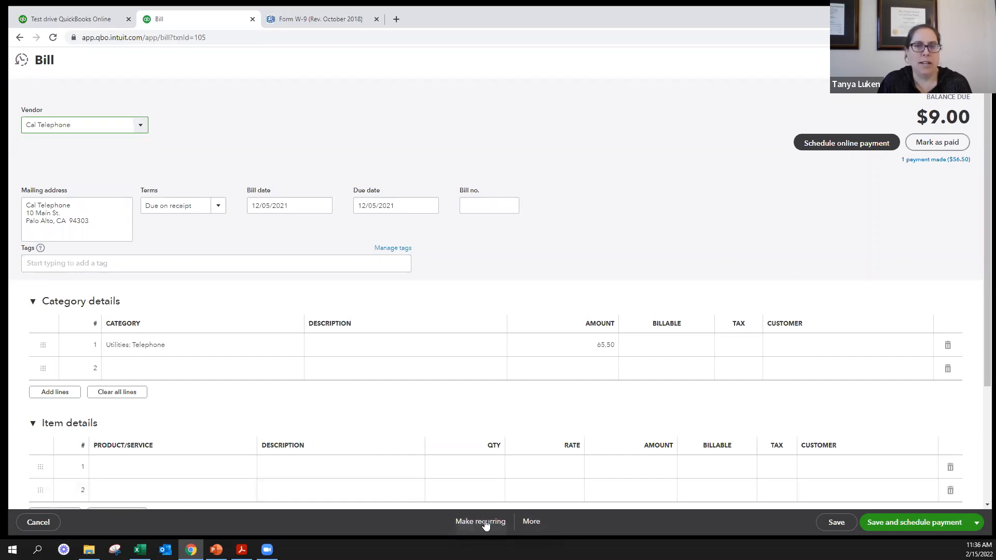
- View the Cal Telephone bill's audit history and expand the details of the Feb 15 edit
click(531, 523)
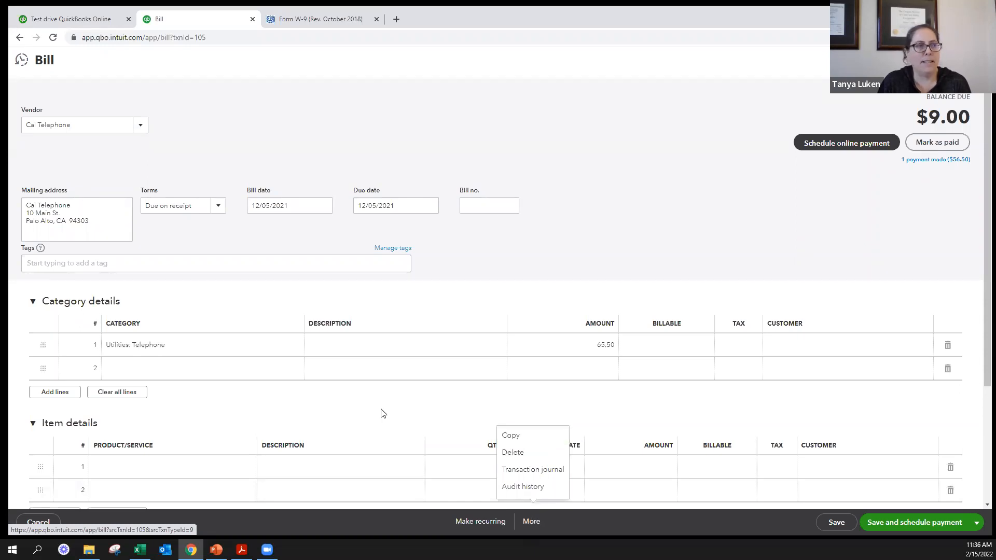
scroll(381, 412, down, 3)
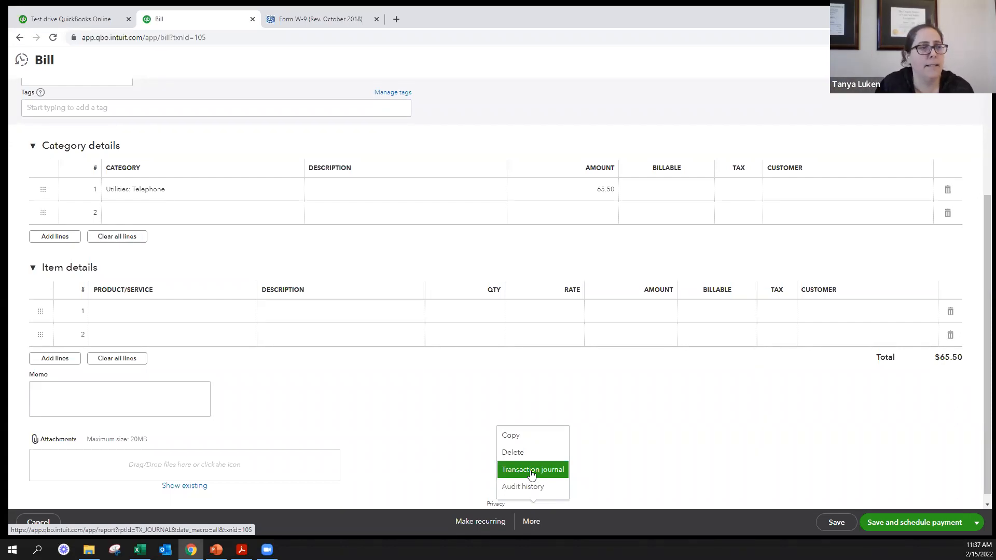
click(532, 489)
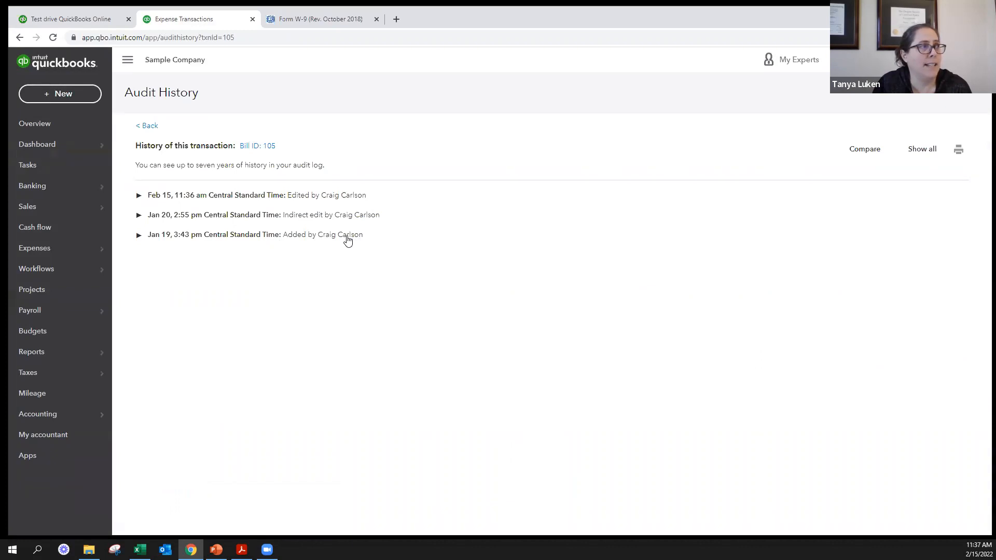
click(255, 195)
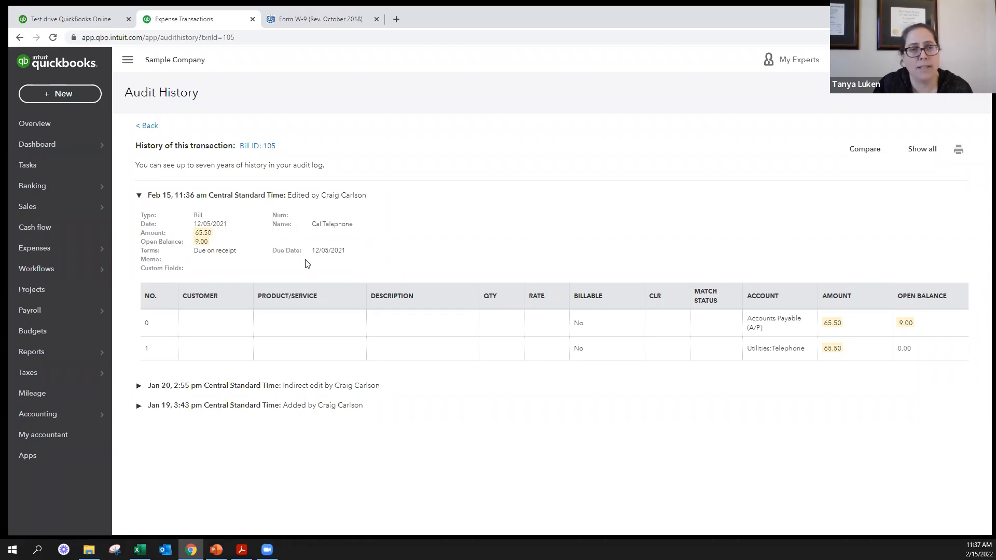
key(alt+Tab)
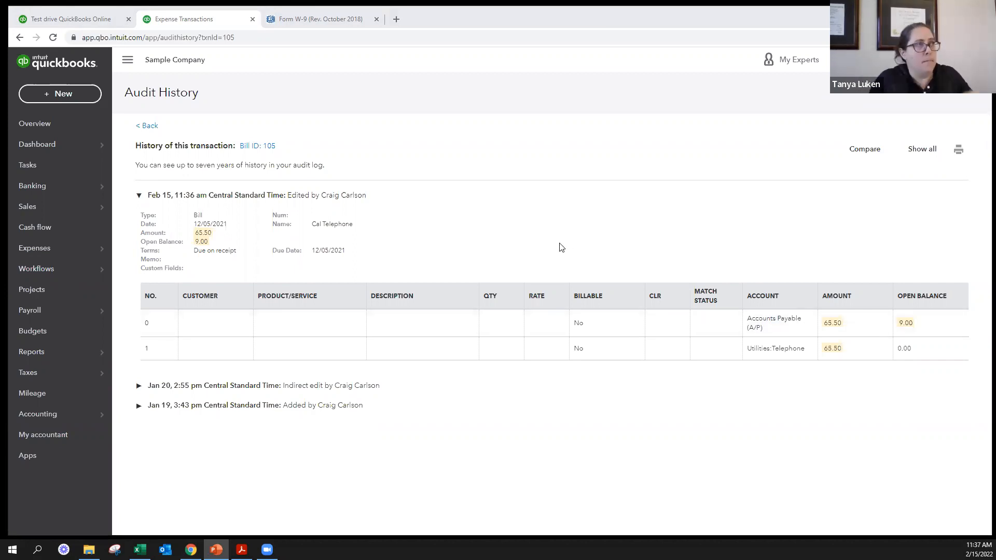
- Start a new bill and choose the same individual vendor used for the cleared recurring bill
click(55, 88)
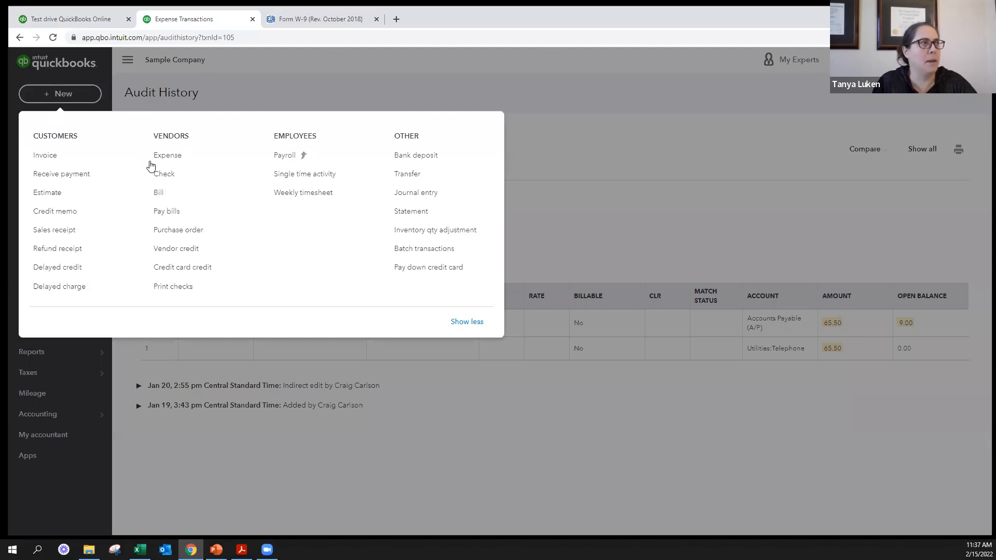
click(161, 192)
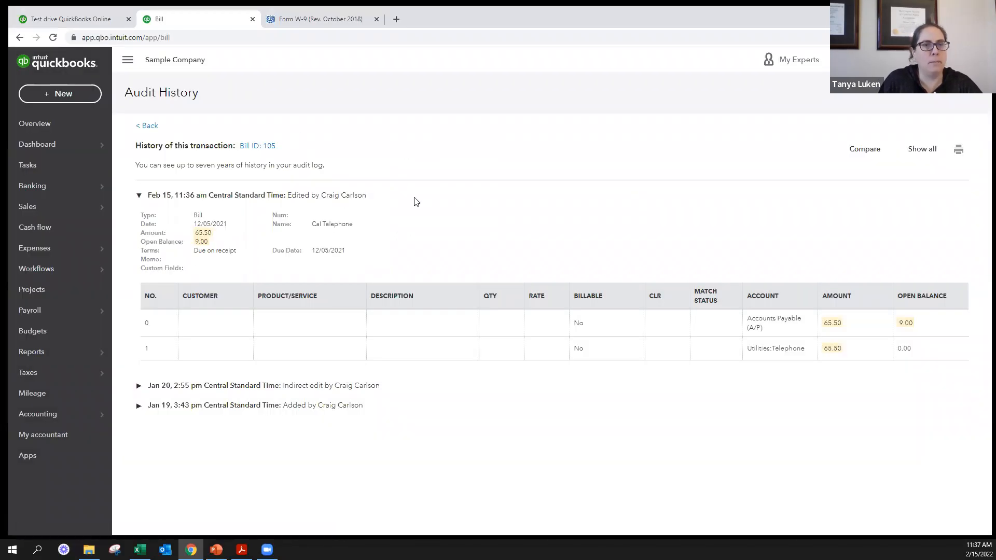
text(b)
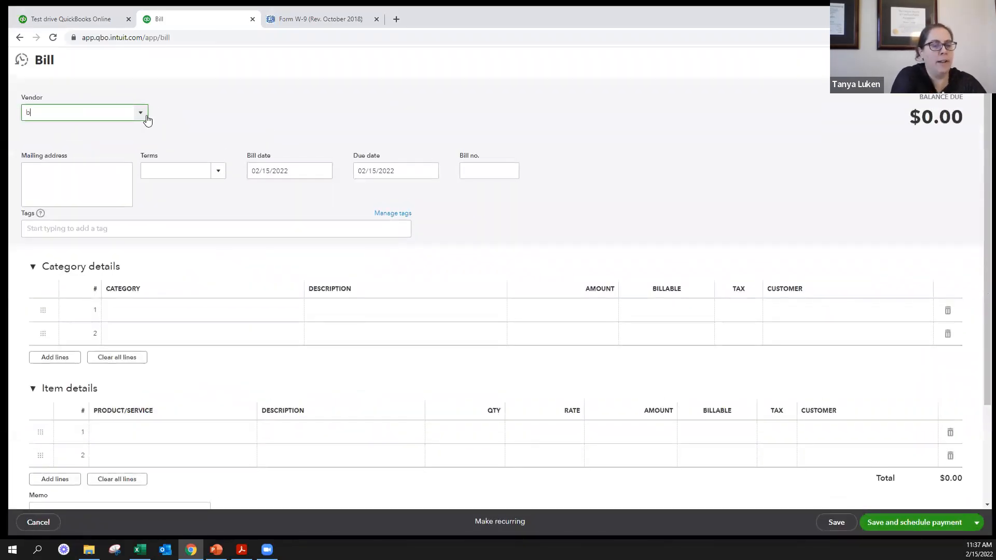
text(arbara Gordon)
click(90, 150)
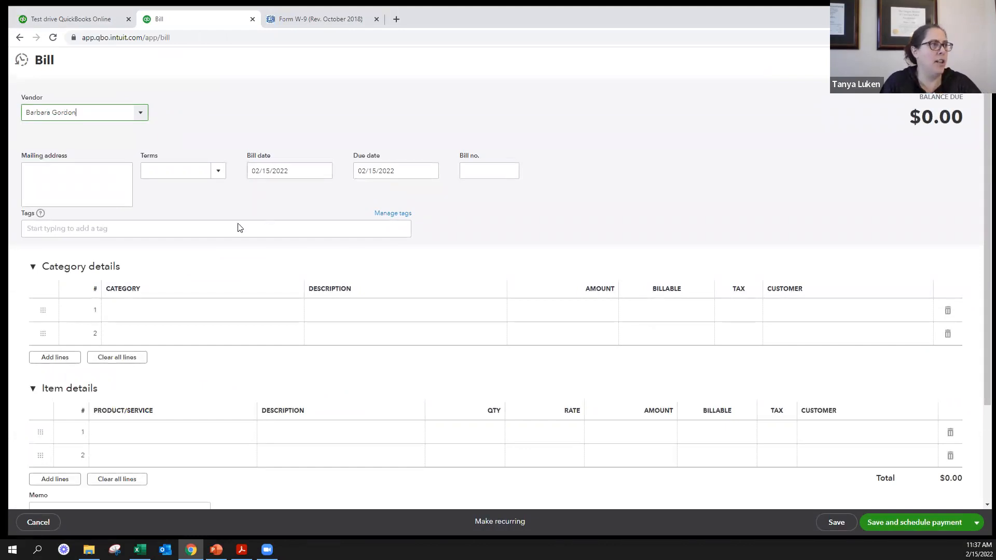
- Enter 100 as the amount on the Legal & Professional Fees line, then save and close the bill
click(618, 310)
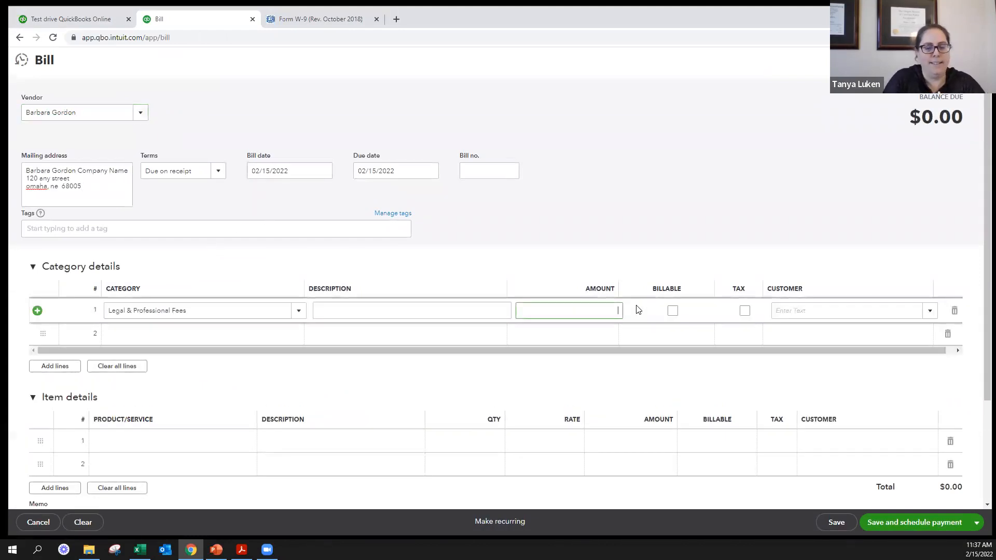
text(100)
click(637, 309)
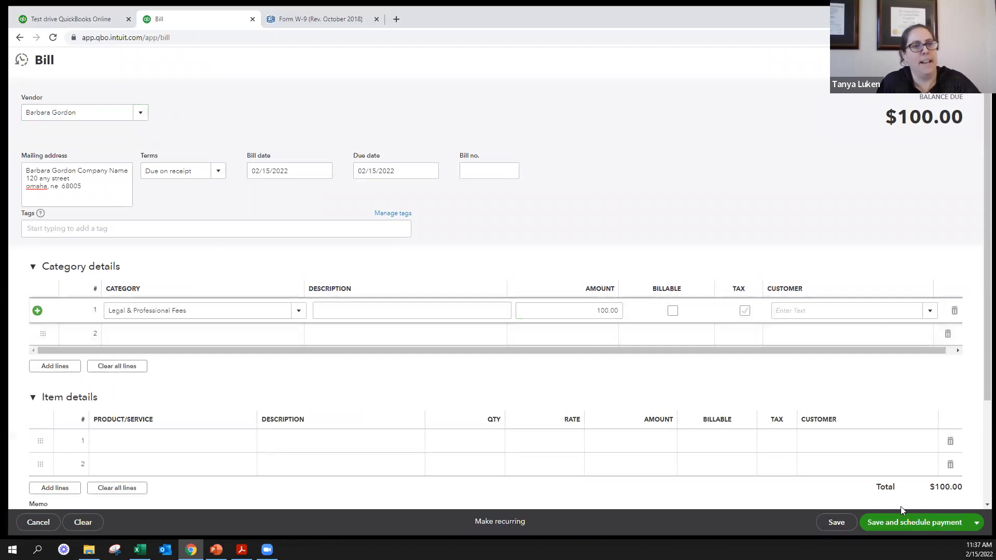
click(977, 522)
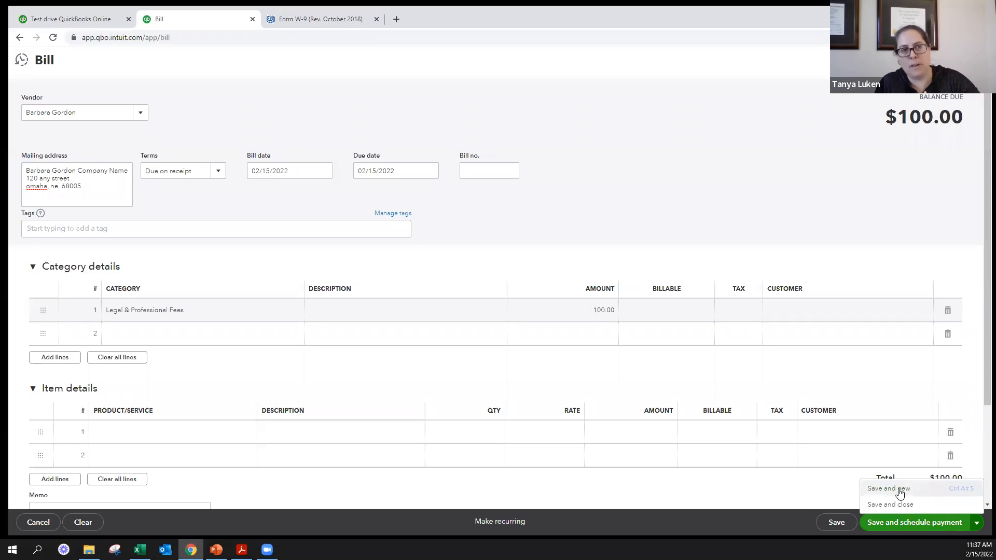
click(899, 506)
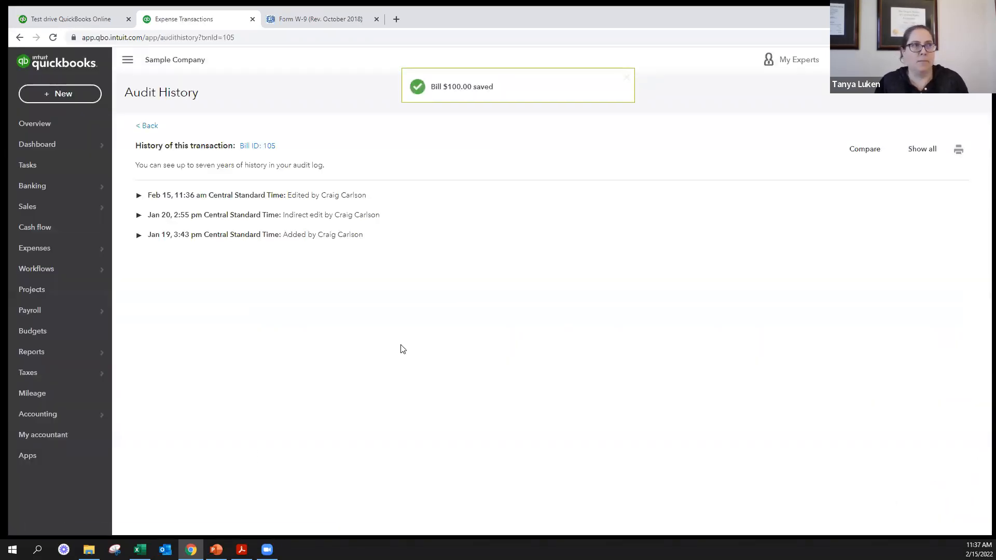
- Open Pay Bills and set the payment account to Checking
mouse_move(22, 146)
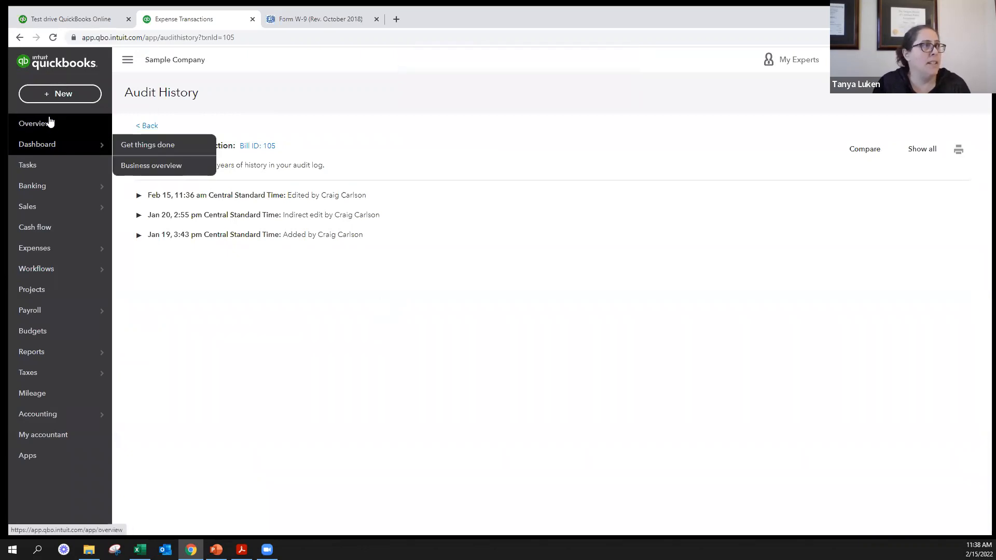
click(54, 99)
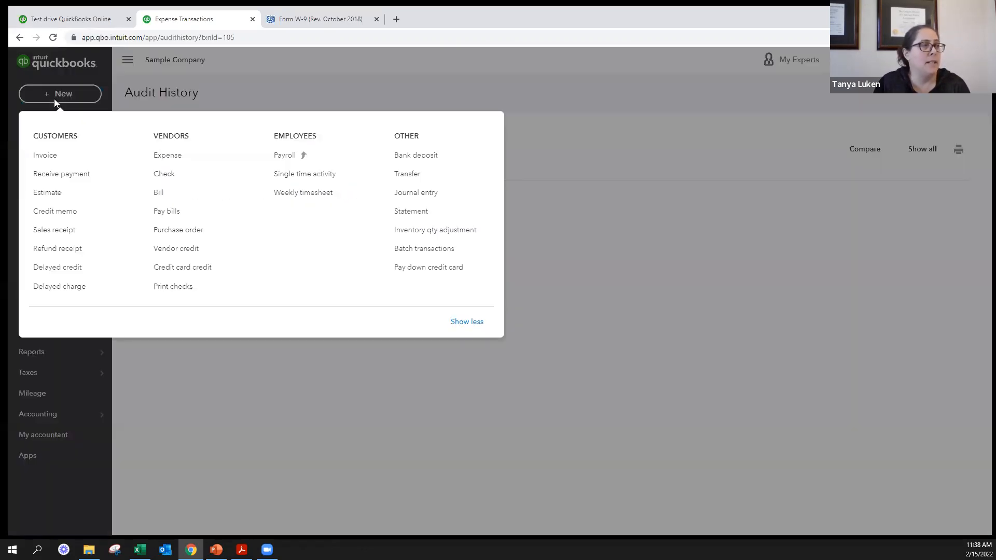
click(170, 213)
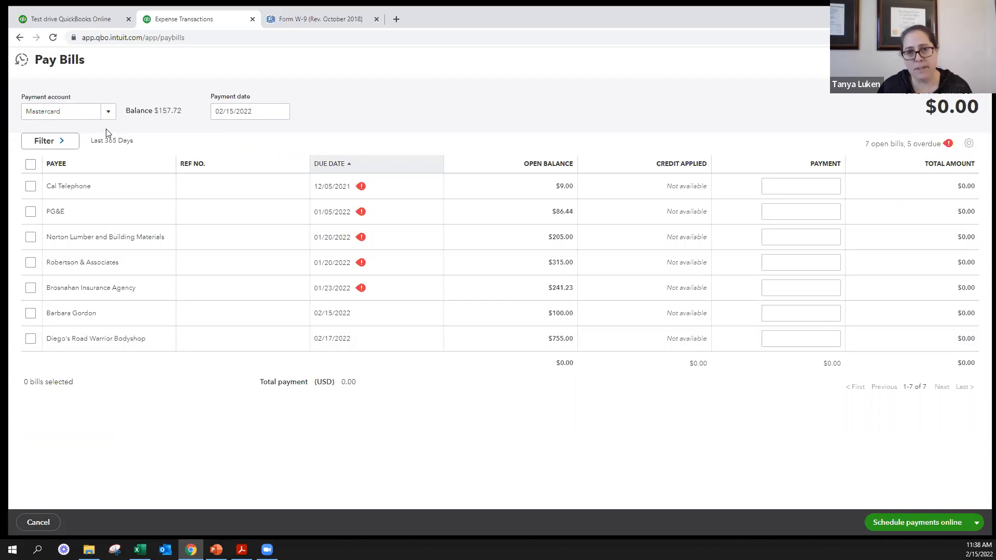
click(108, 111)
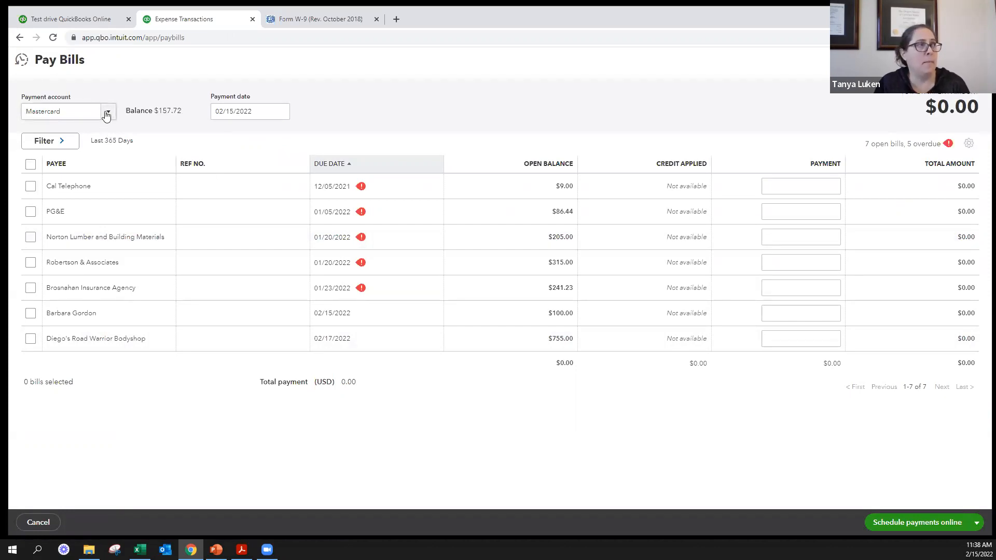
click(61, 149)
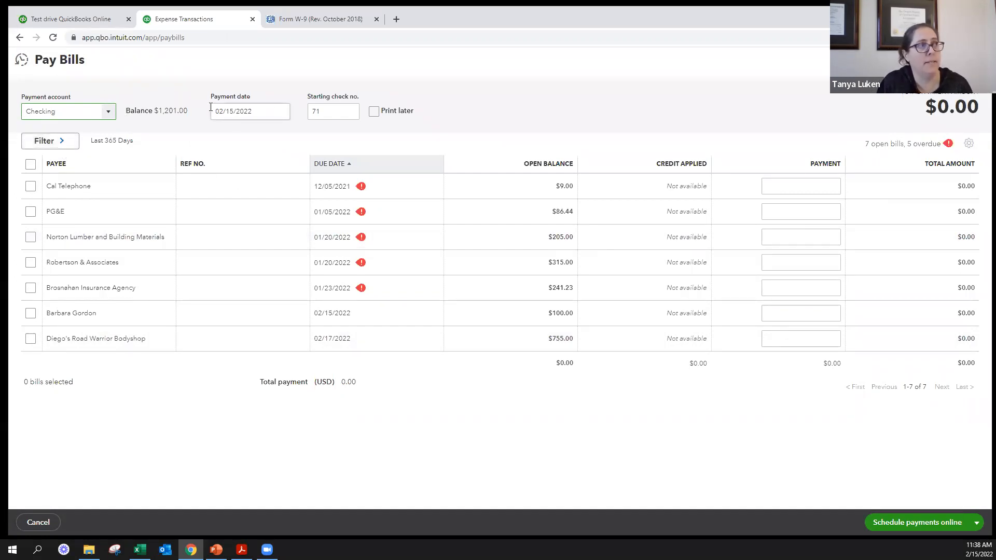
- Set the check to print later and select the individual vendor's bill due 02/15/2022 for full payment
click(320, 111)
click(352, 134)
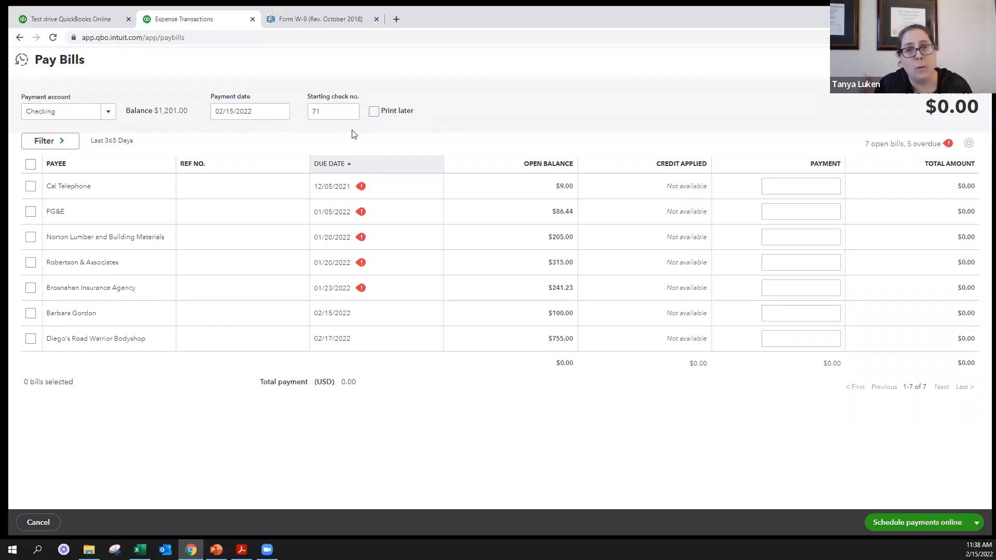
click(374, 113)
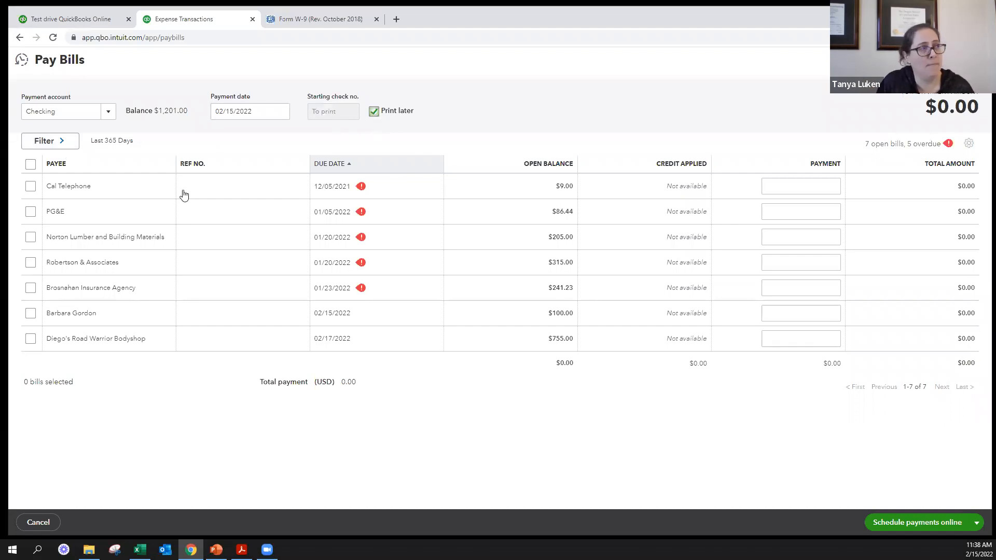
click(43, 313)
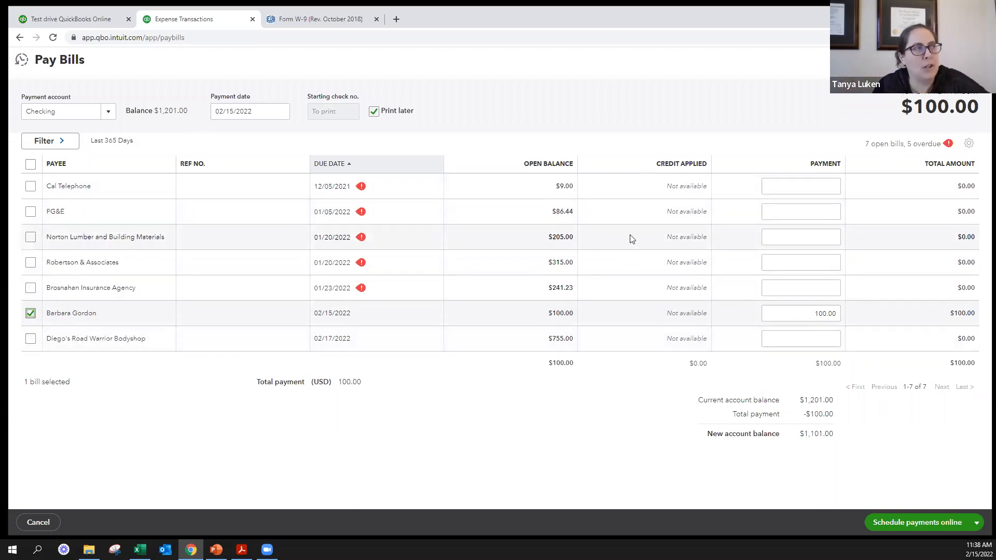
- Add the Cal Telephone and PG&E bills to the payment selection, then save and close the bill payments
click(30, 186)
click(30, 213)
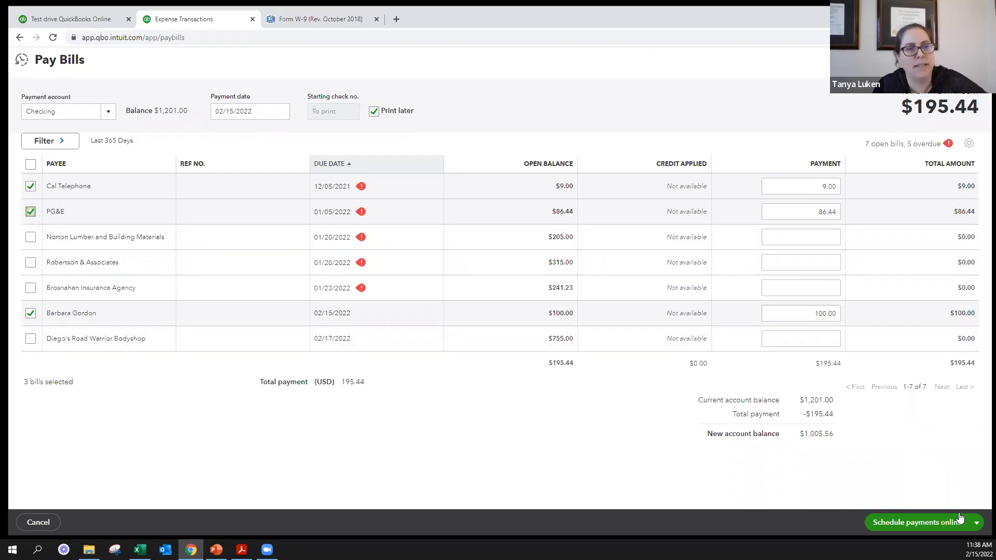
click(976, 523)
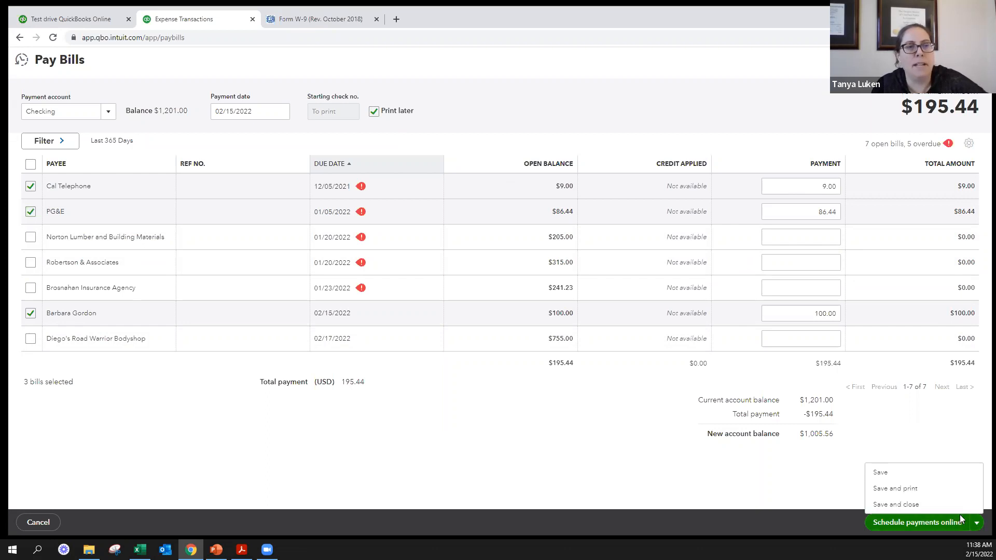
click(896, 504)
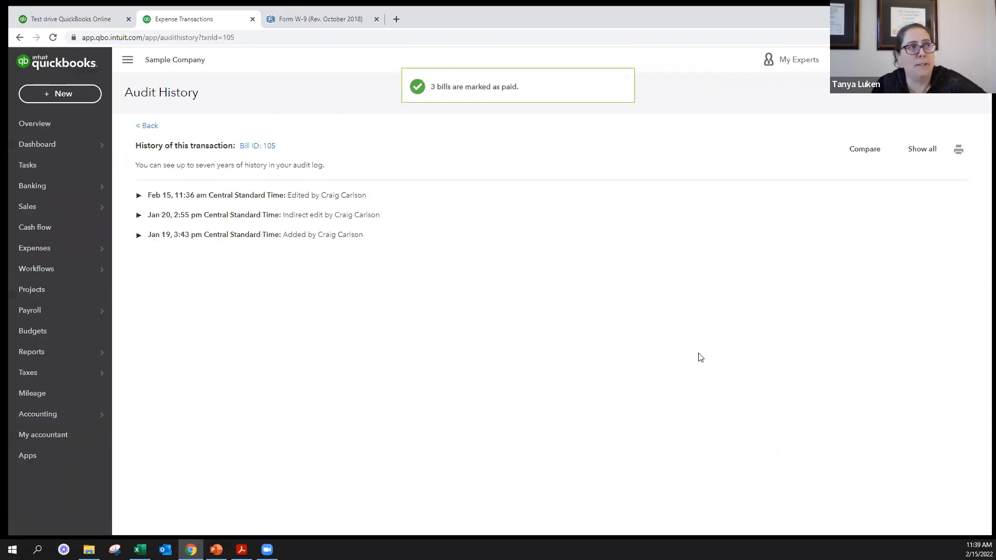
- Open check printing, preview the Voucher alignment sample, and finish the print checks setup
click(61, 96)
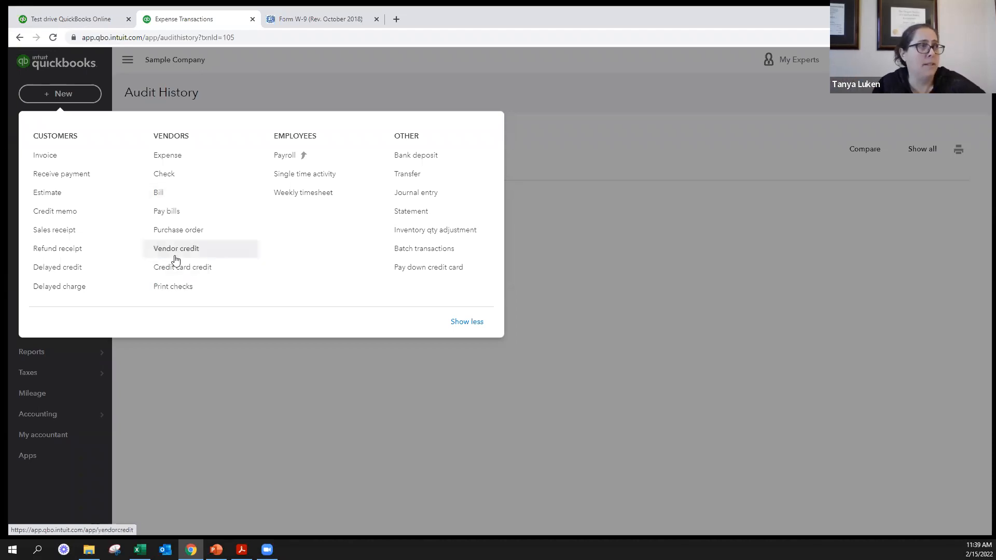
click(185, 287)
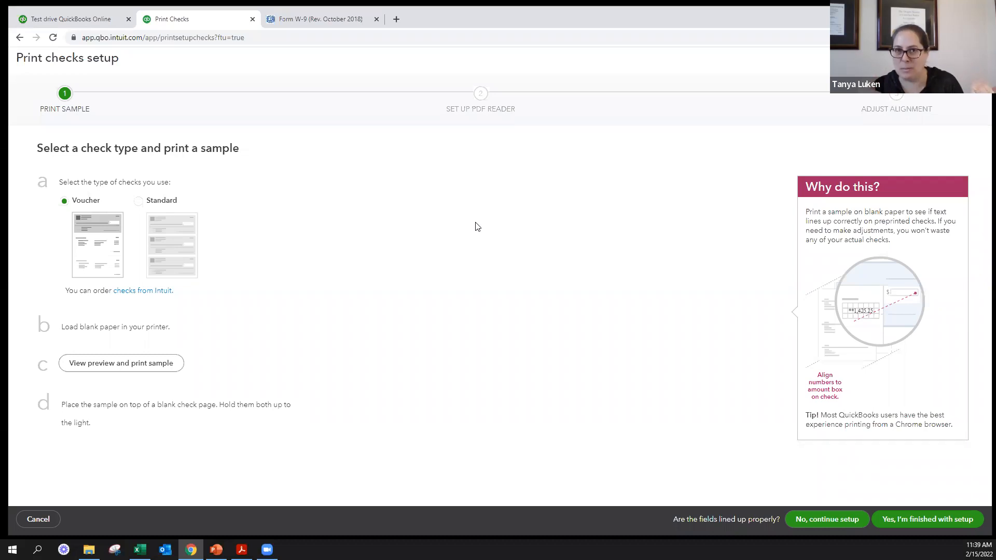
click(138, 362)
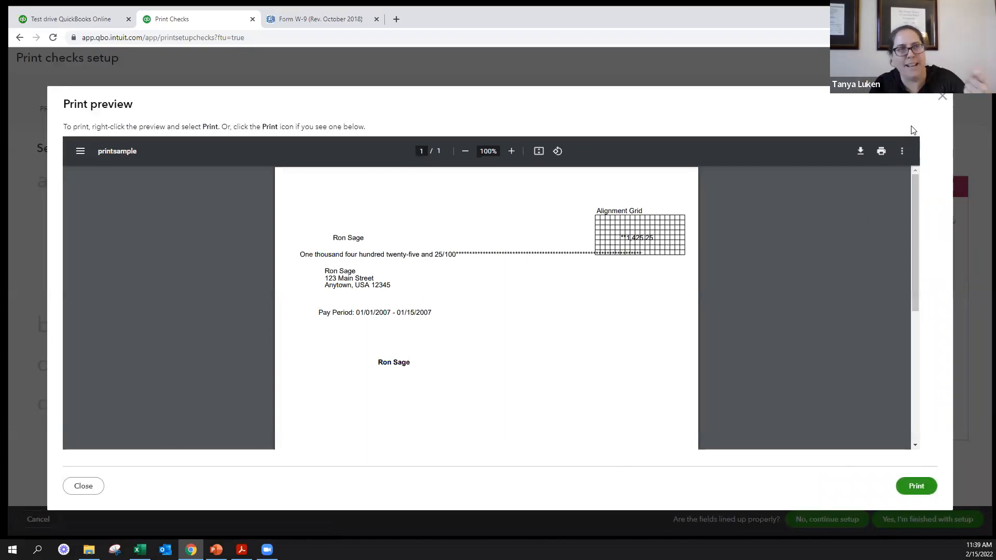
click(943, 97)
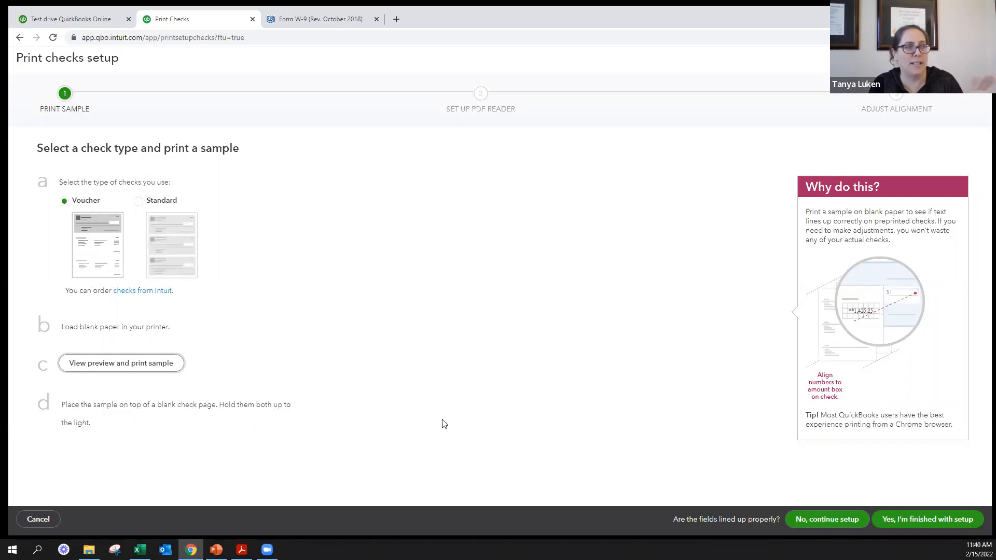
click(919, 519)
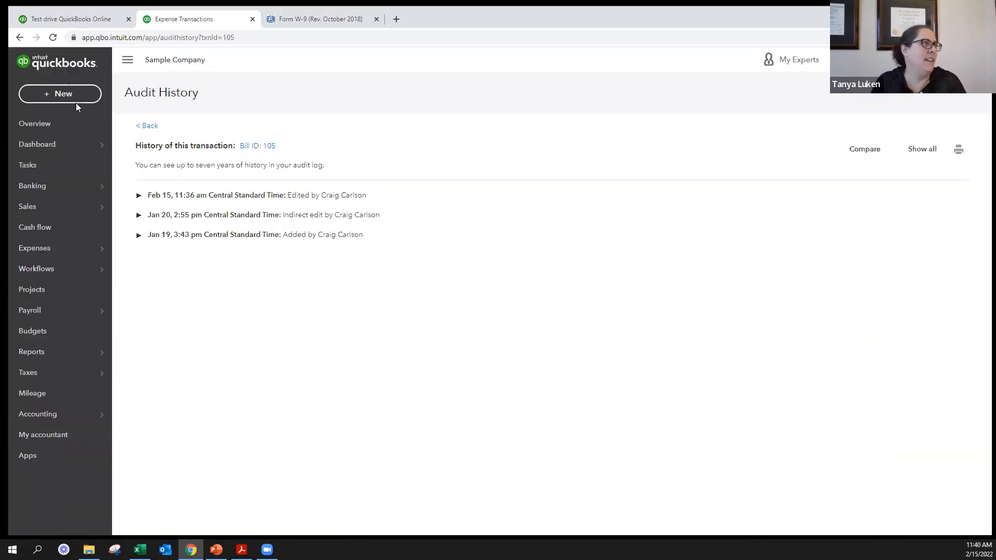
- Open Print Checks for the Checking account and set the starting check number to 71
click(65, 95)
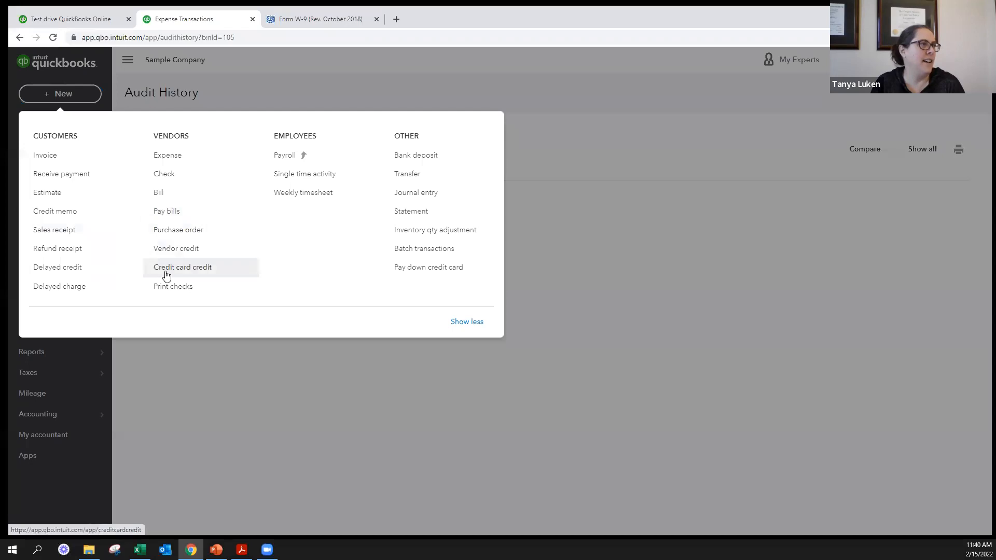
click(166, 289)
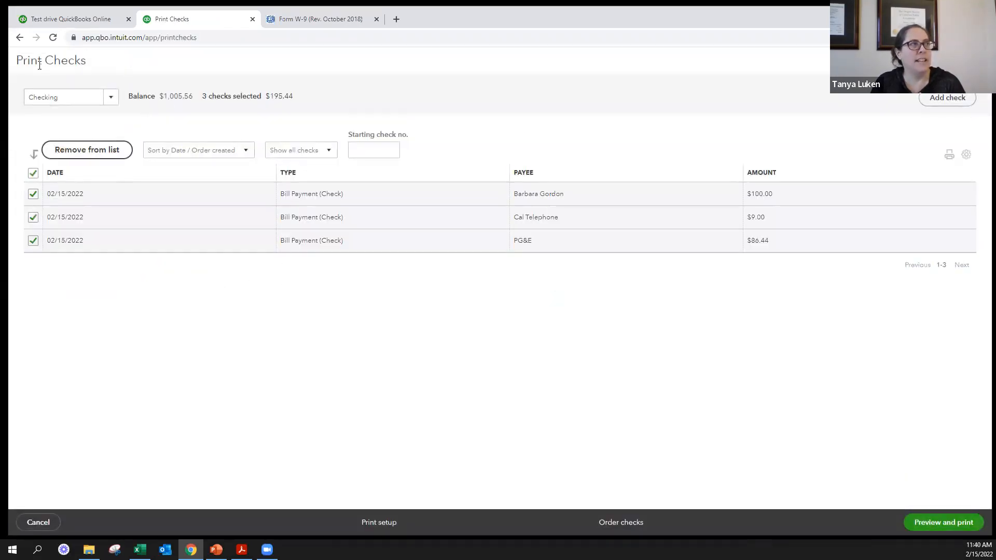
click(111, 99)
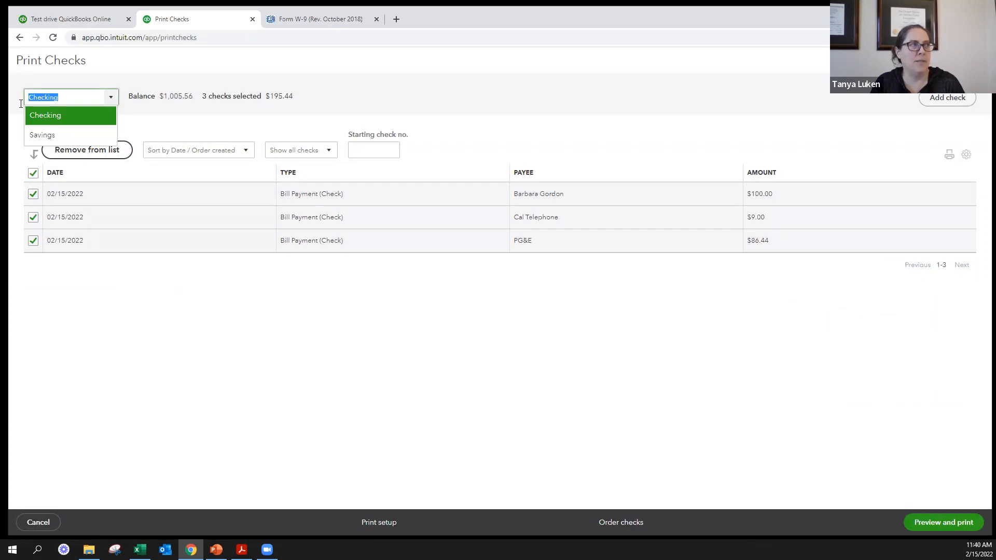
click(44, 117)
click(370, 150)
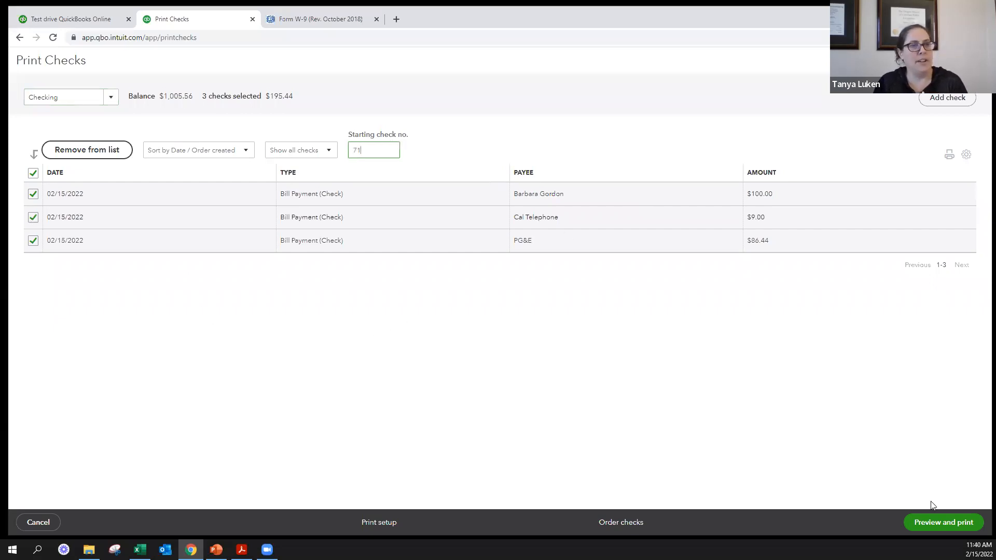
- Preview the selected bill payment checks for printing, review all their pages, and close the preview
click(936, 521)
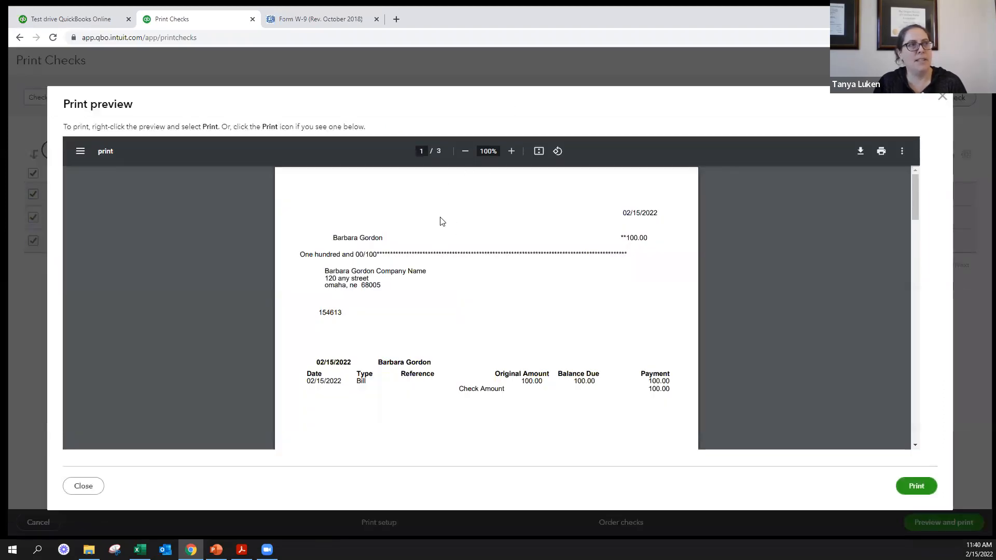
scroll(481, 283, down, 3)
scroll(481, 283, down, 20)
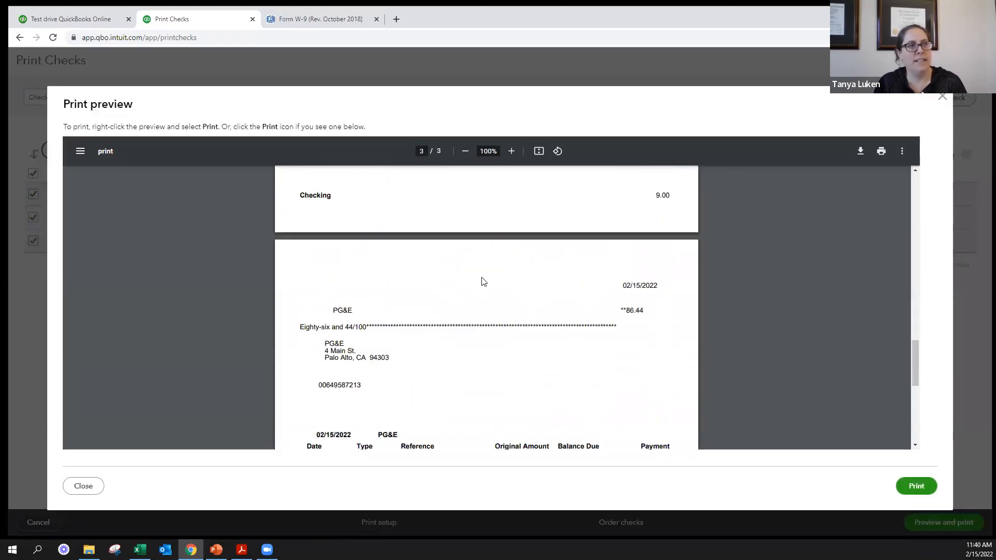
scroll(484, 282, down, 3)
scroll(488, 259, up, 20)
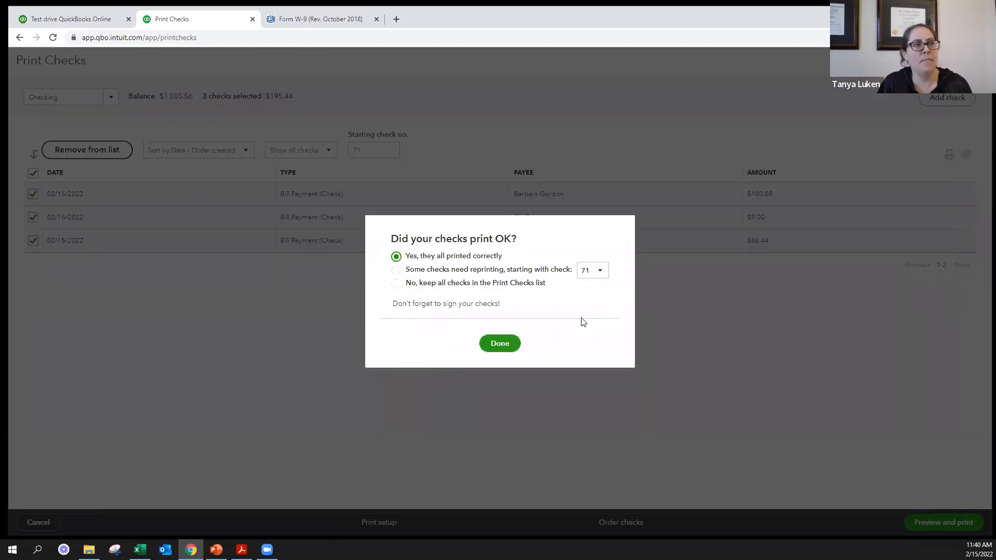
- Go through the print result options and confirm that all checks printed correctly
click(501, 344)
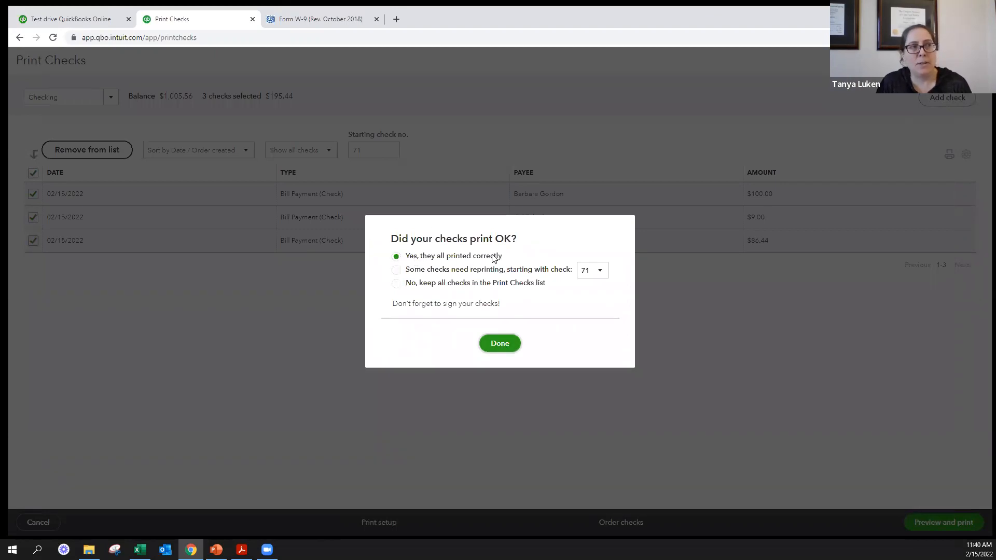
click(415, 271)
click(431, 286)
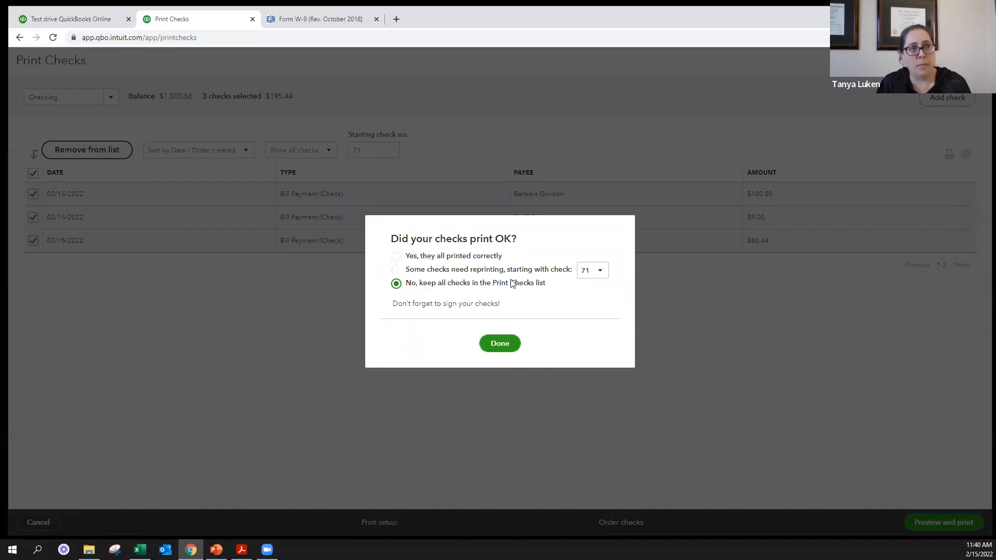
click(439, 258)
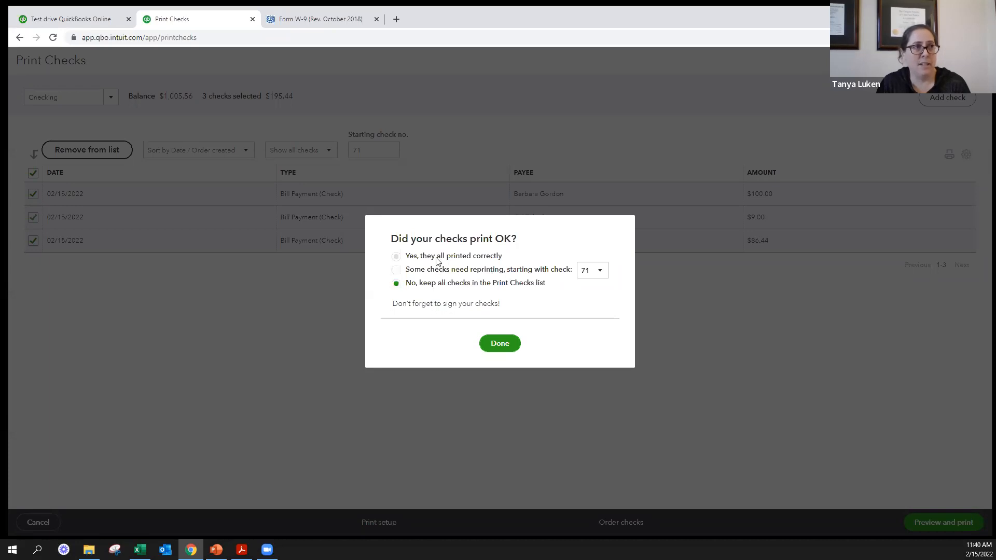
click(501, 344)
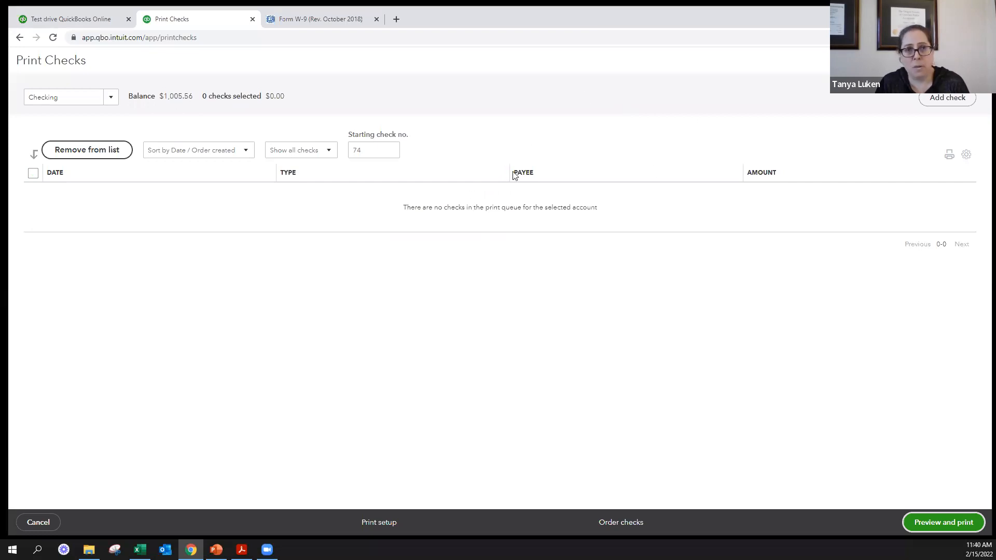
- Leave Print Checks and open the individual vendor's transaction list from the Vendors page
click(977, 60)
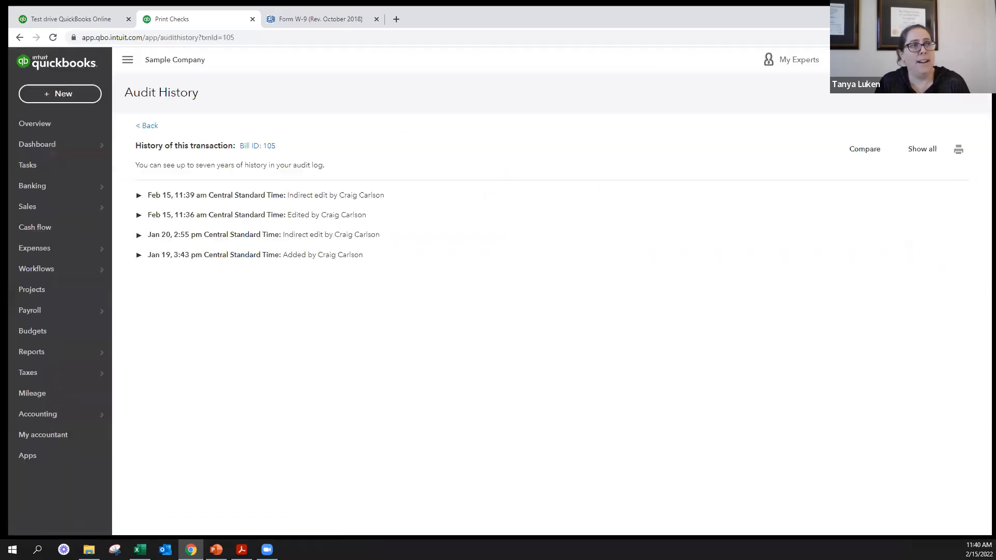
click(41, 146)
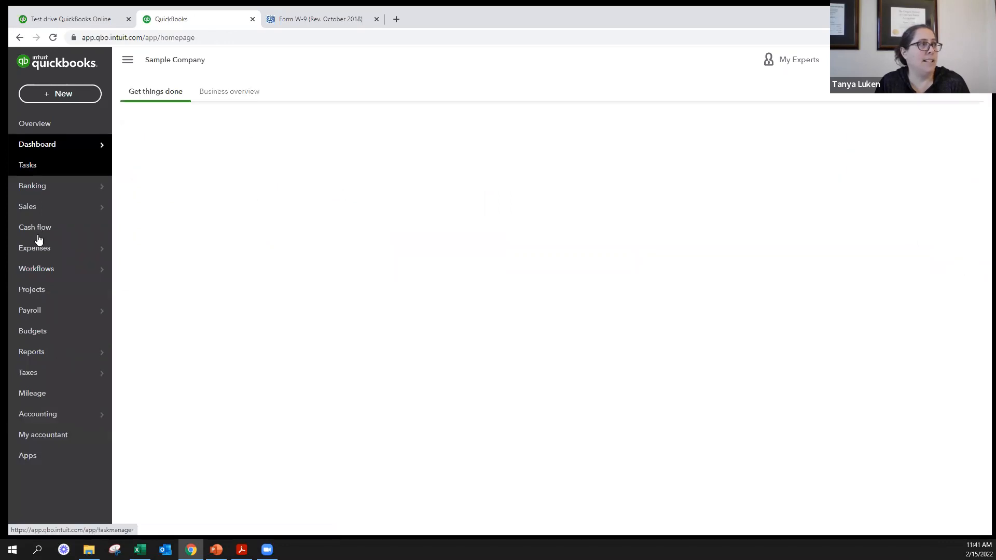
mouse_move(73, 252)
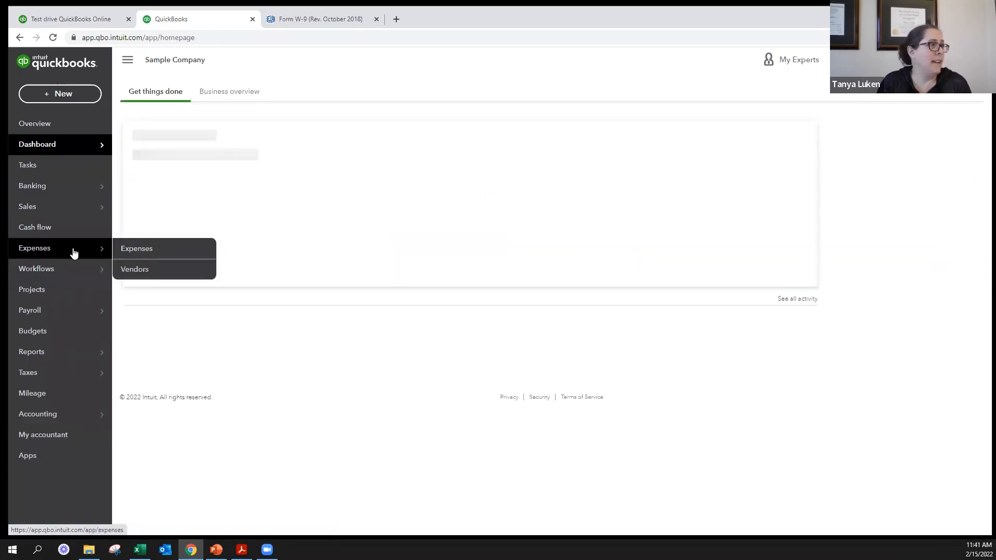
click(121, 270)
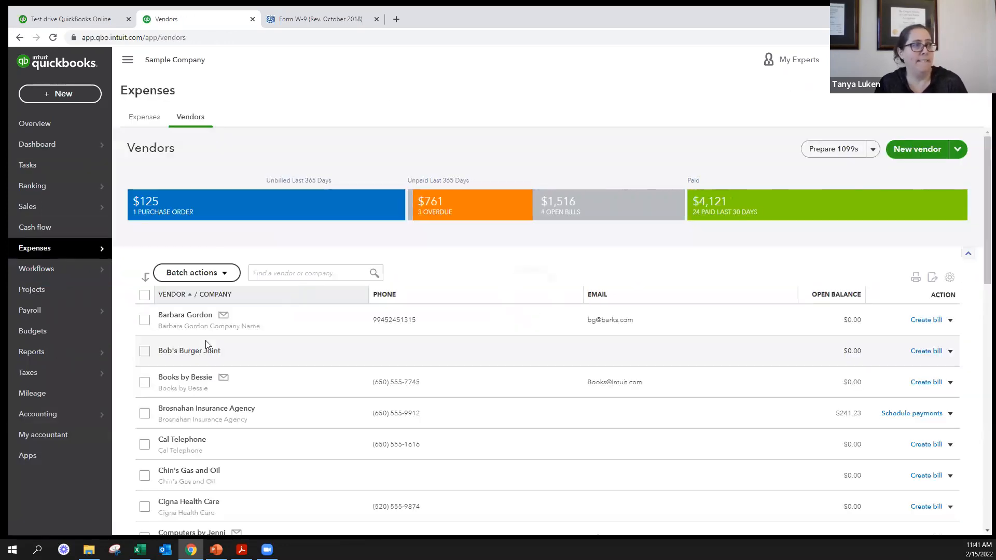
click(187, 318)
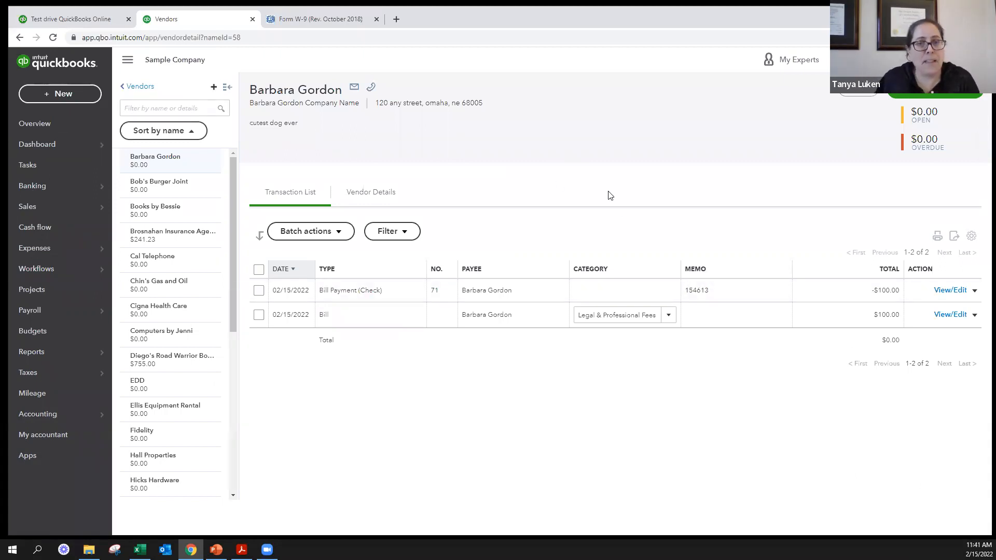
- Start a new expense and choose the same individual vendor as the payee
key(alt+Tab)
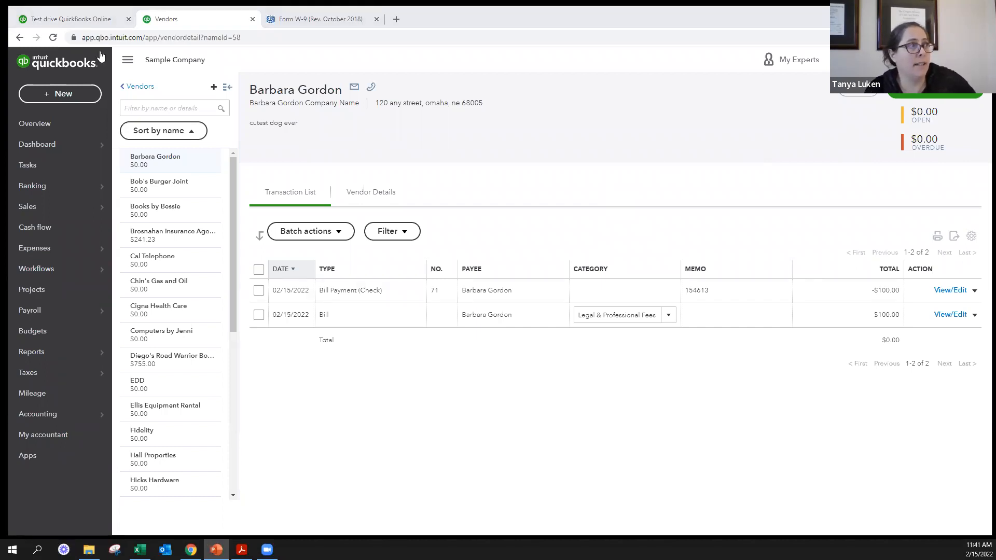
click(75, 92)
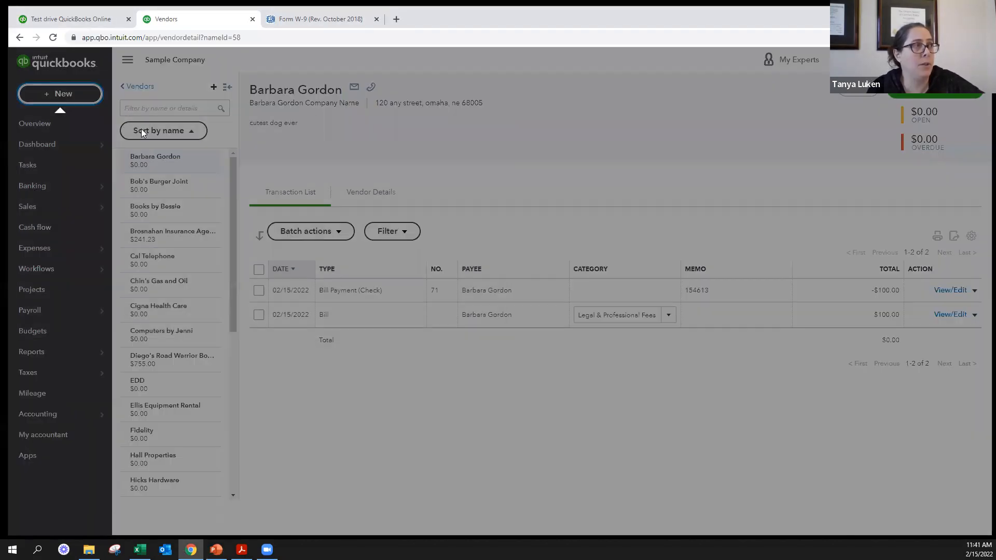
click(171, 159)
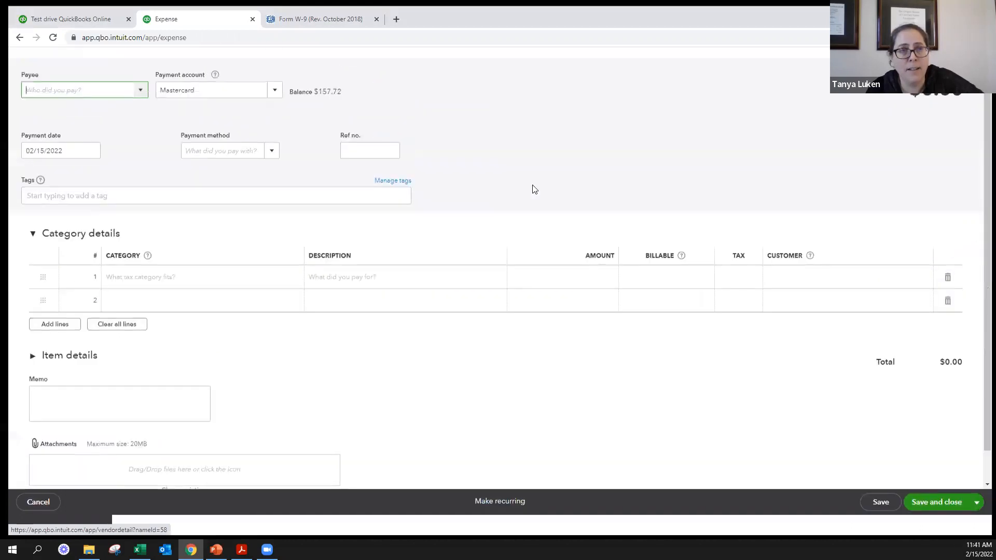
text(barb)
click(93, 144)
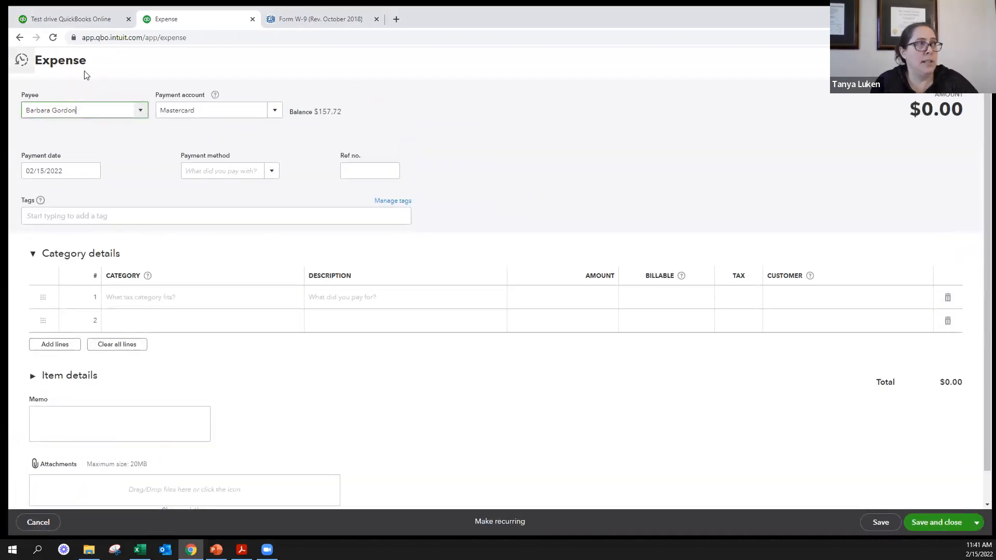
- Enter 100 as the expense amount for Legal & Professional Fees, then save and close the expense
click(594, 296)
text(100)
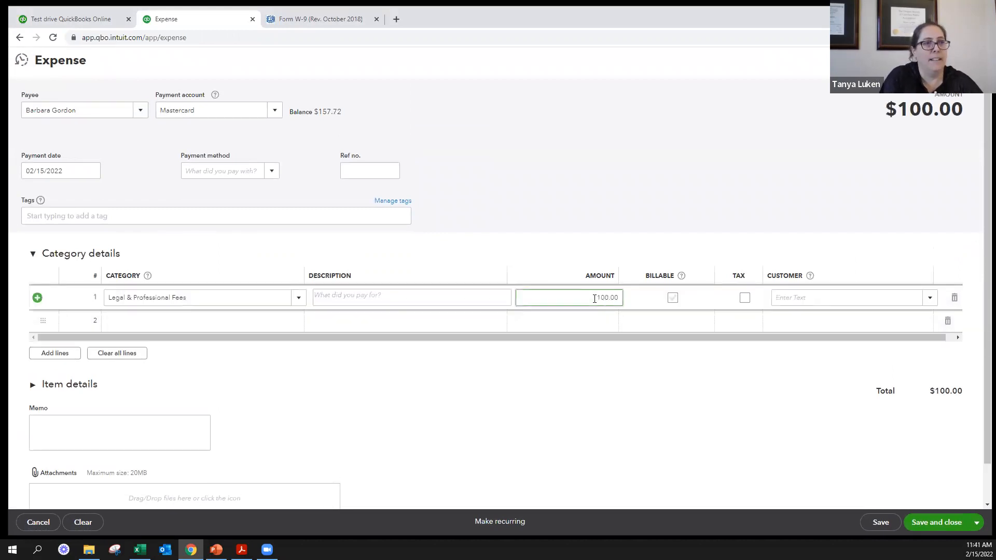
click(944, 516)
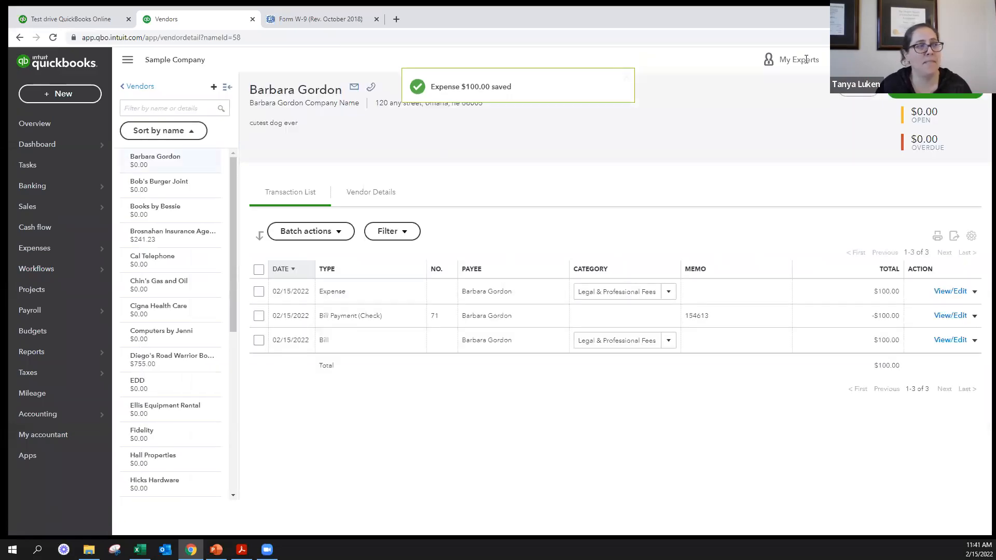
- Start a new check and try switching its Print later option off and back on
click(60, 93)
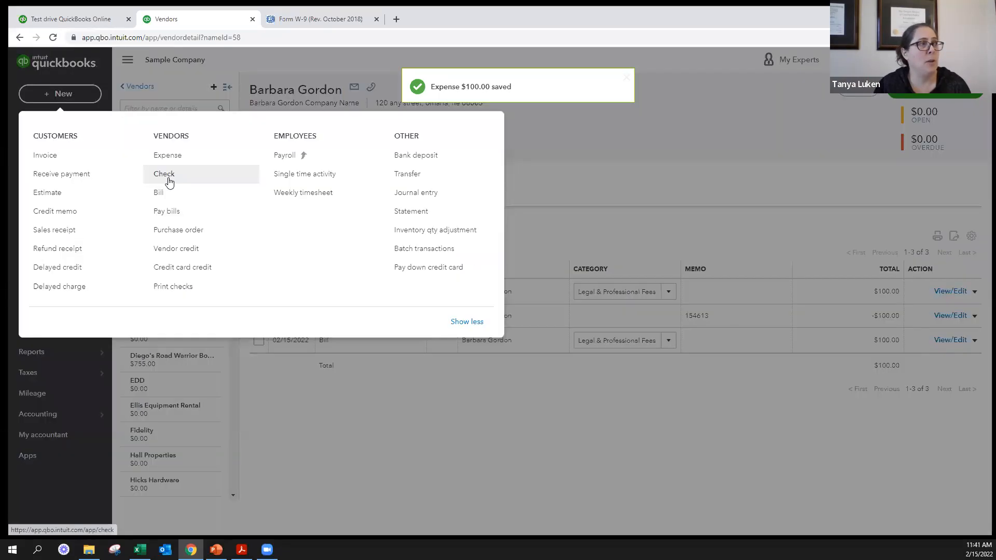
click(171, 178)
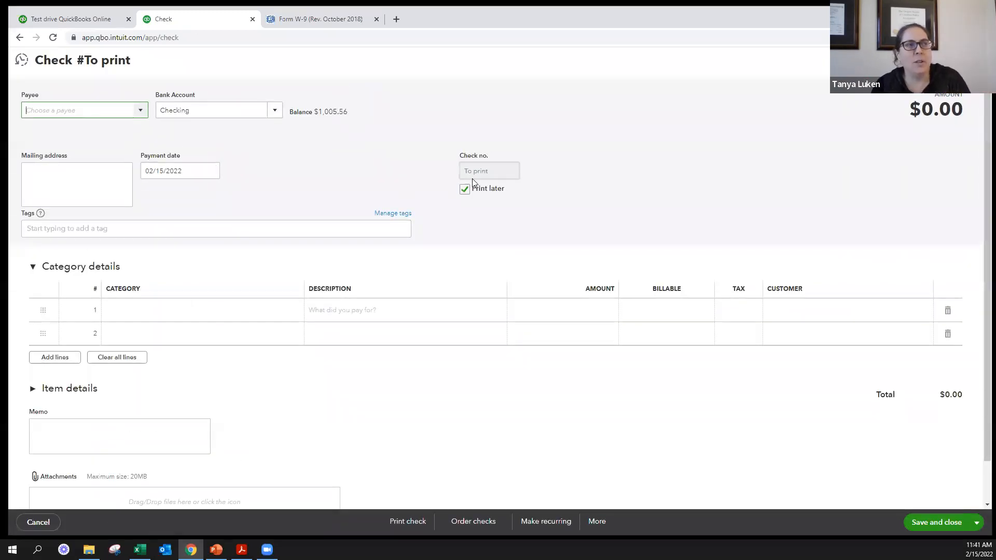
click(465, 190)
click(466, 190)
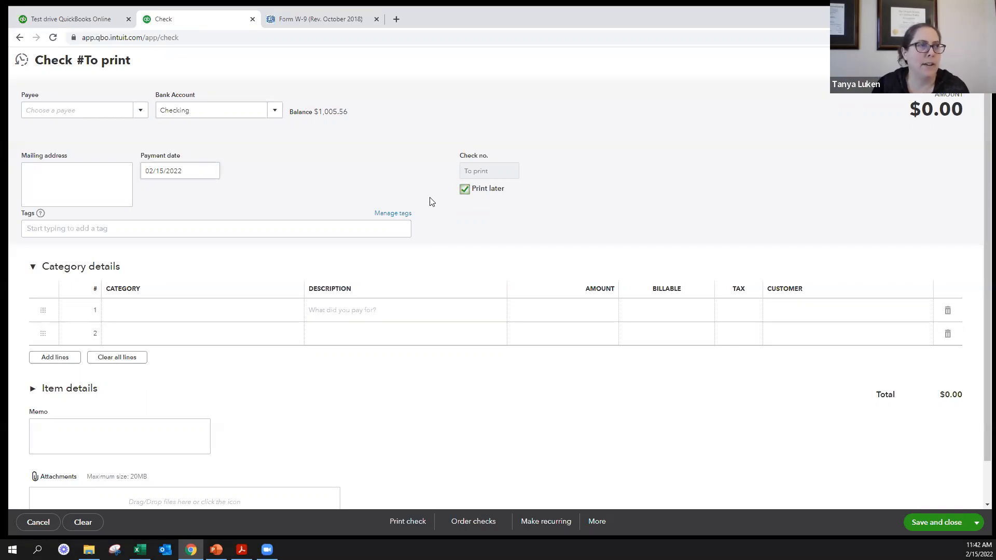
- Turn off Print later, set the check number to 75, and leave the check without saving
click(464, 190)
click(507, 172)
key(BackSpace)
text(5)
click(402, 310)
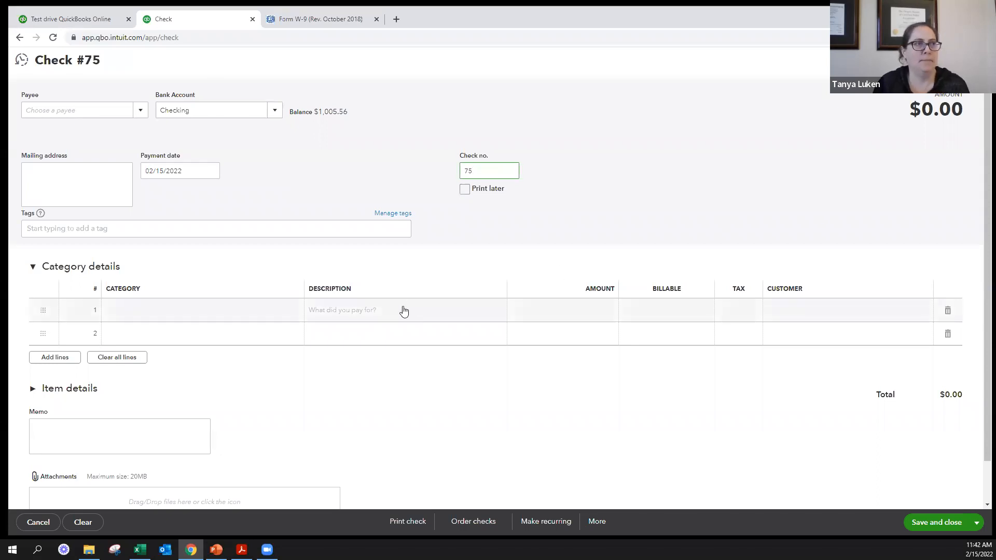
click(619, 202)
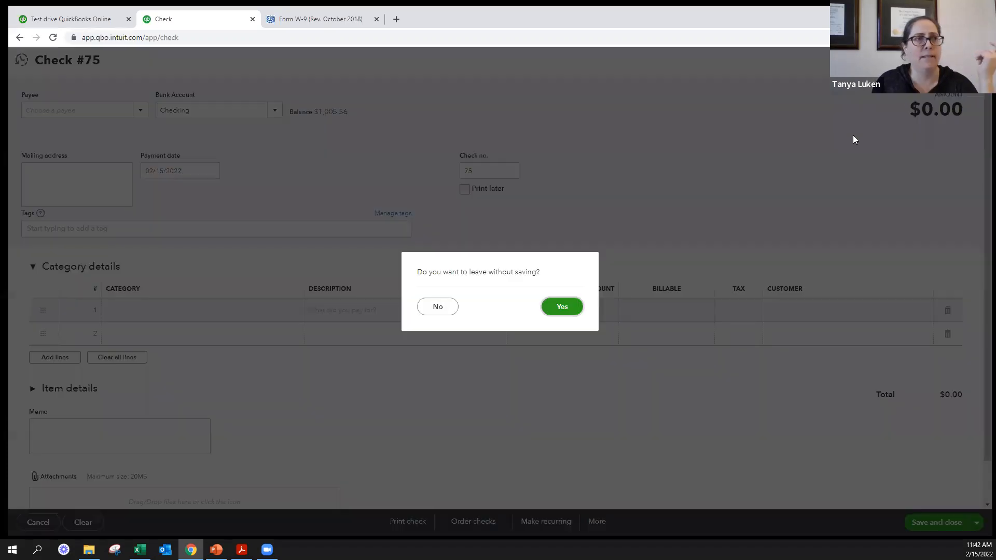
click(574, 309)
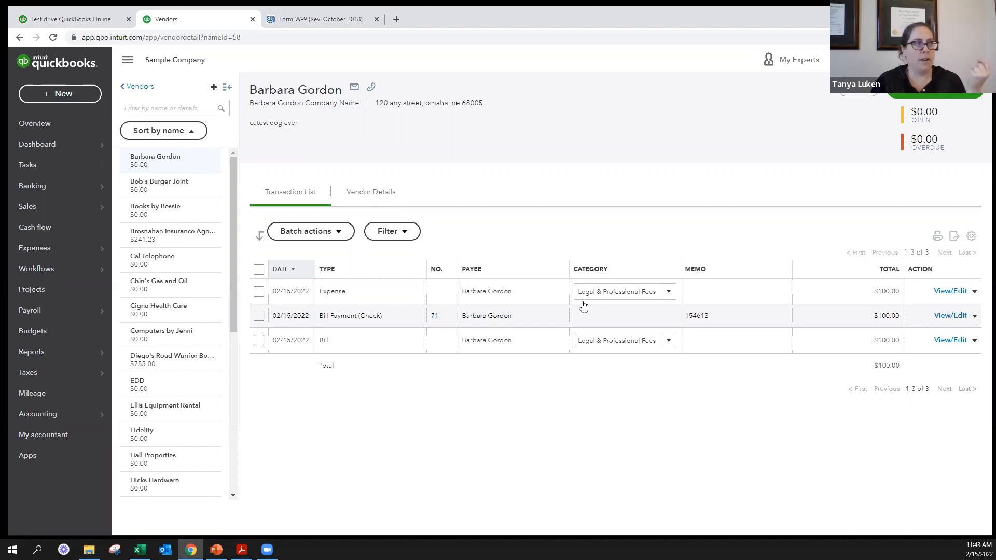
- Open the bank transactions awaiting review, look through the matches for Checking, and dismiss the bank connection introduction
mouse_move(61, 191)
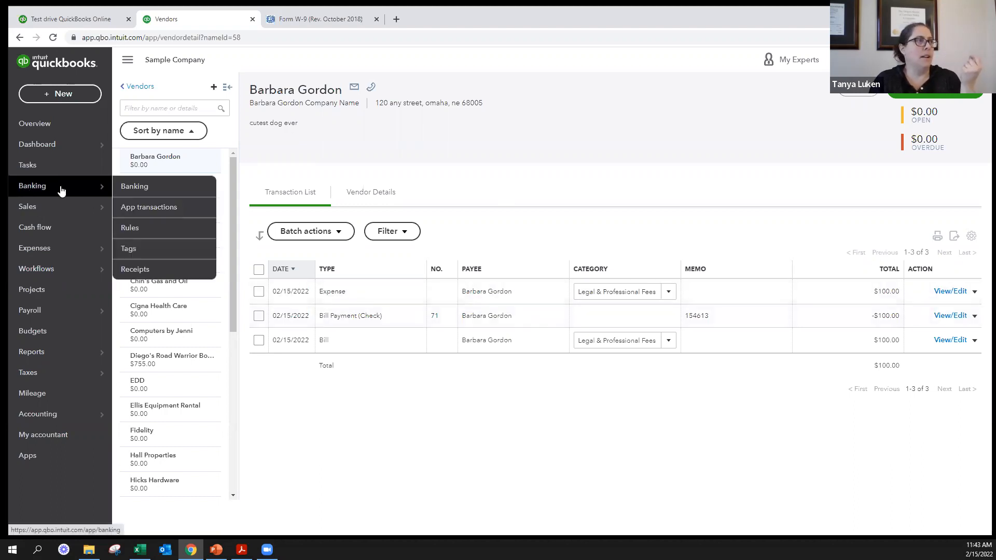
click(136, 187)
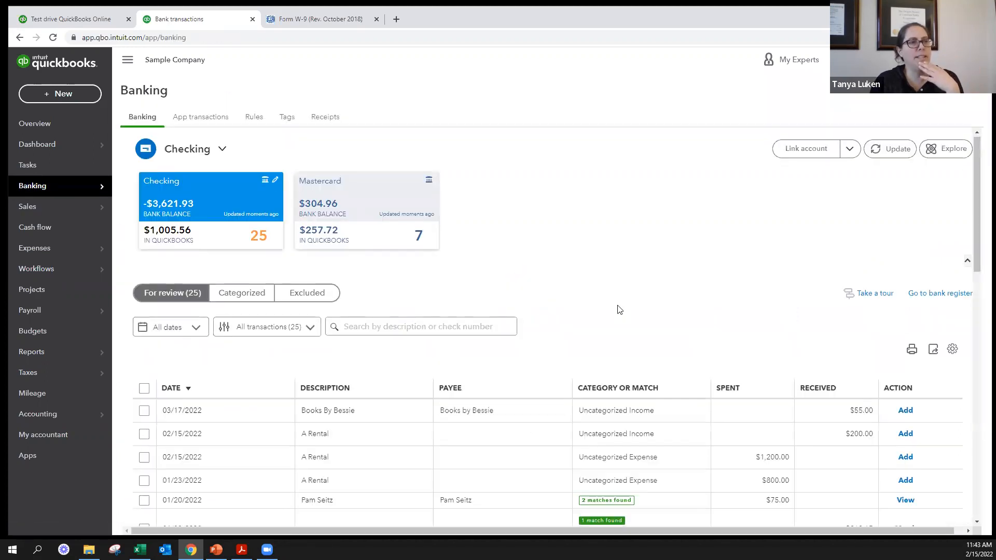
scroll(478, 203, down, 7)
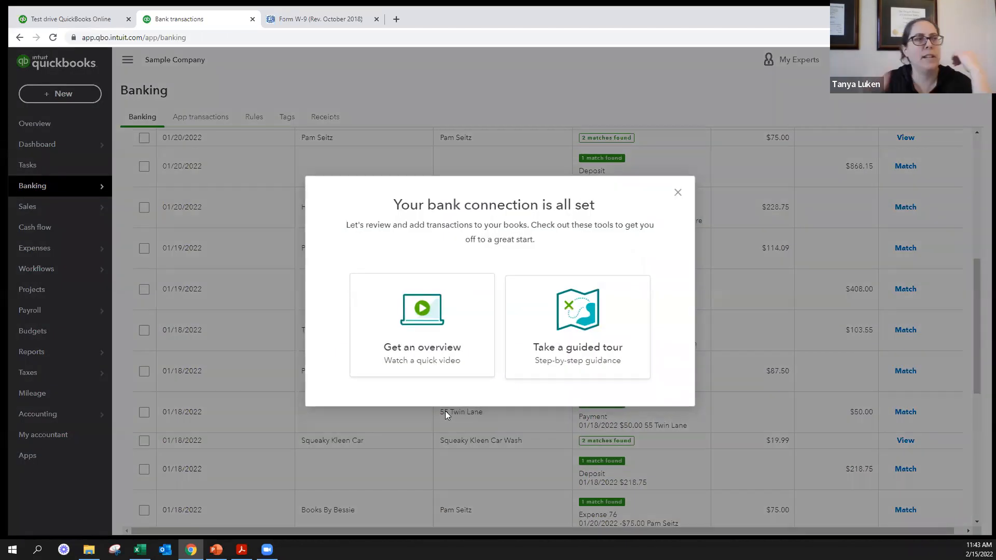
click(680, 196)
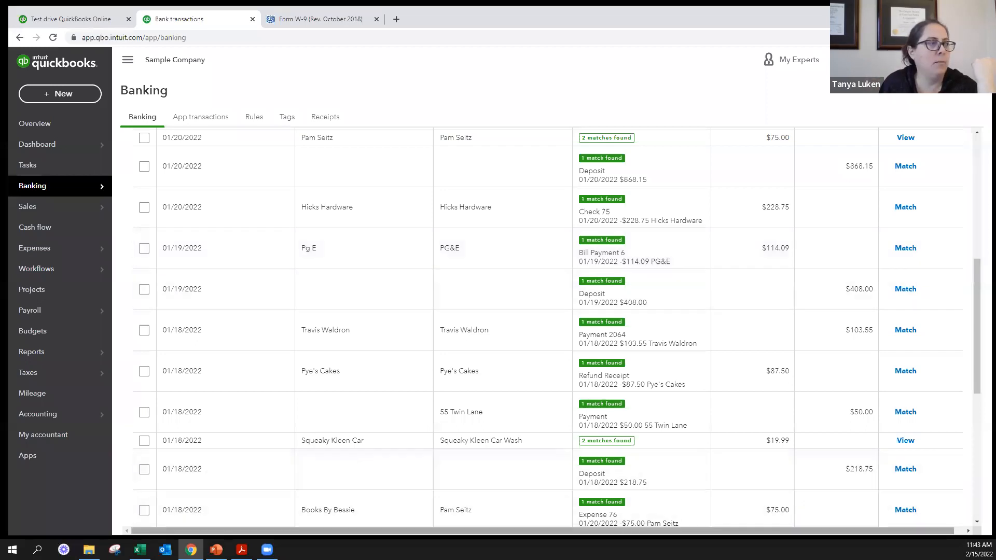
- Switch to the Bank Sample workbook in Excel and examine the date, check number, amount and description in row 12
click(140, 550)
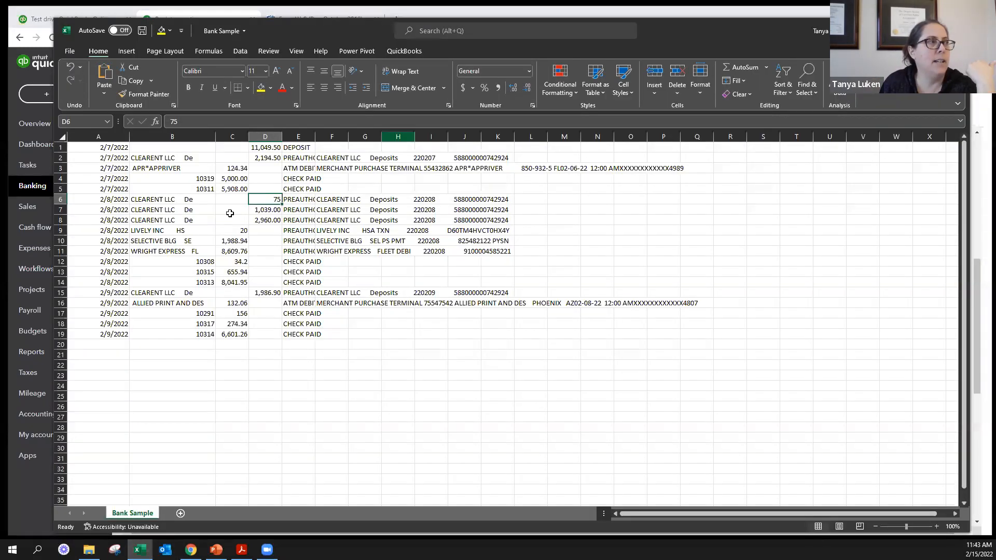
click(232, 210)
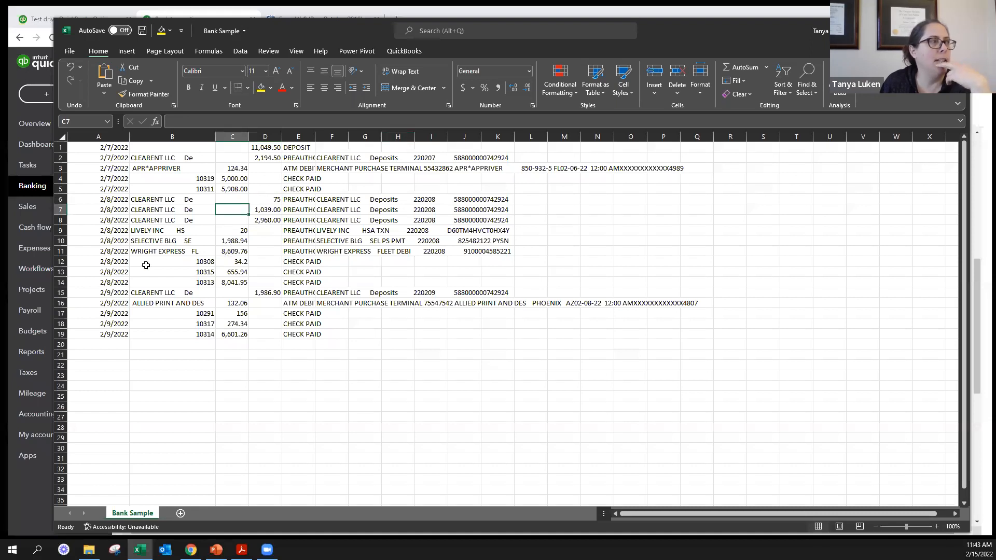
click(113, 261)
drag(112, 260, 333, 264)
click(298, 261)
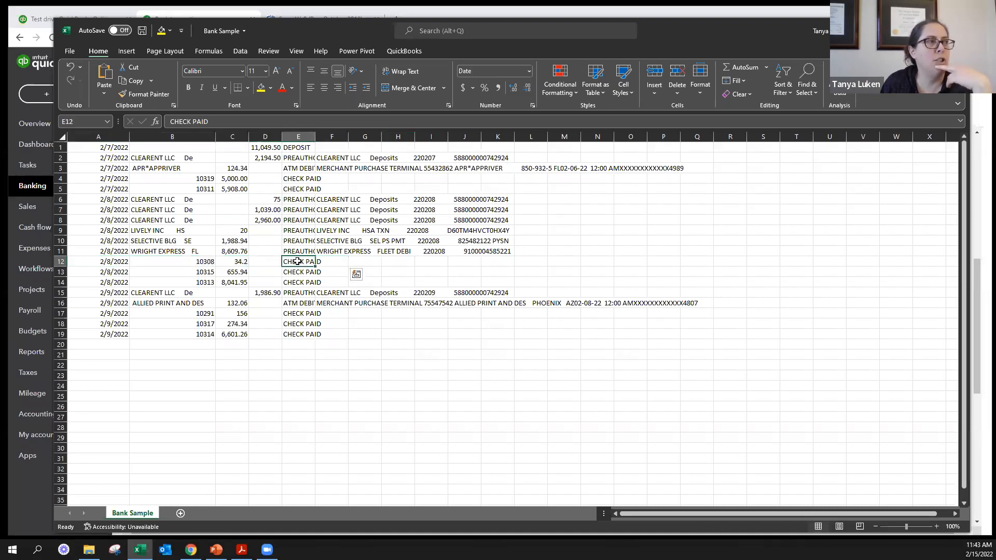
click(240, 260)
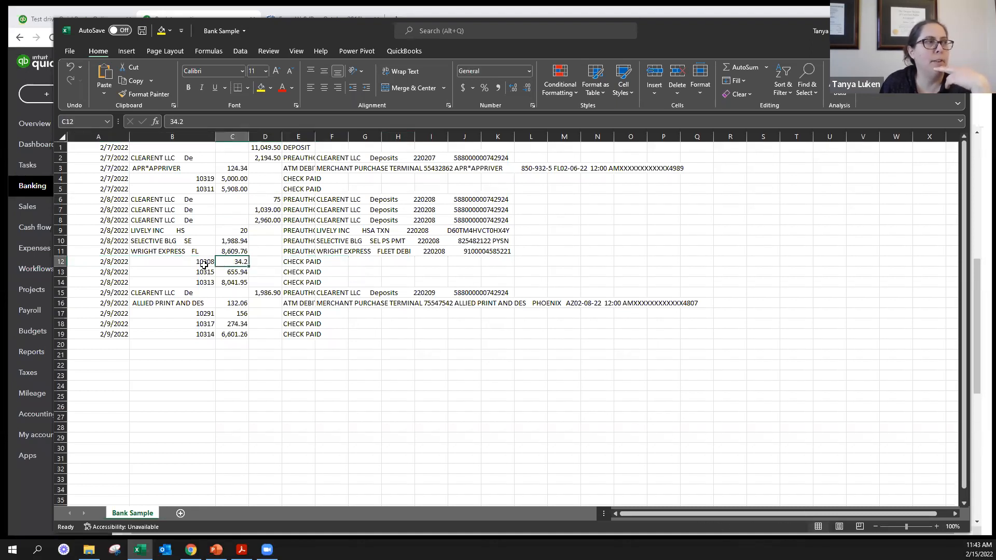
click(177, 259)
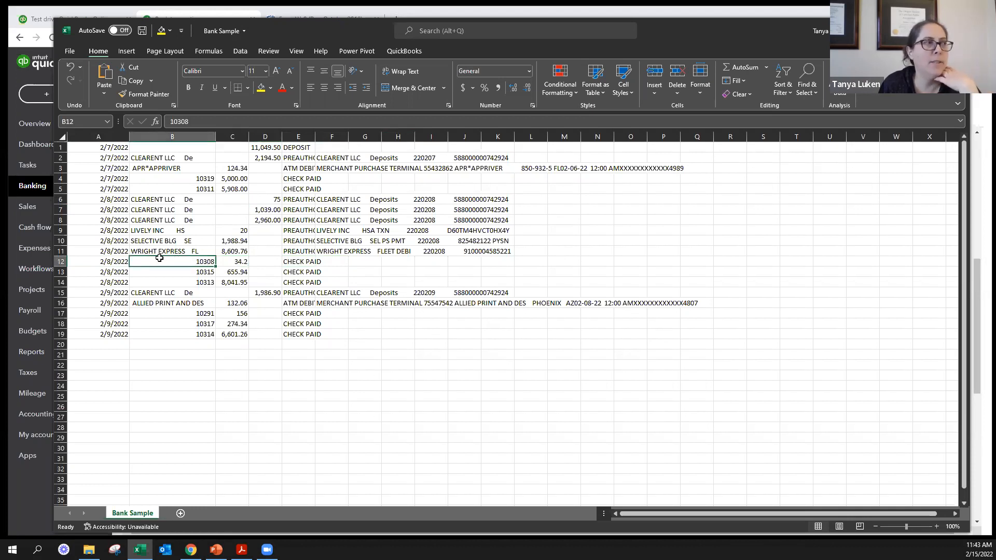
drag(106, 260, 343, 262)
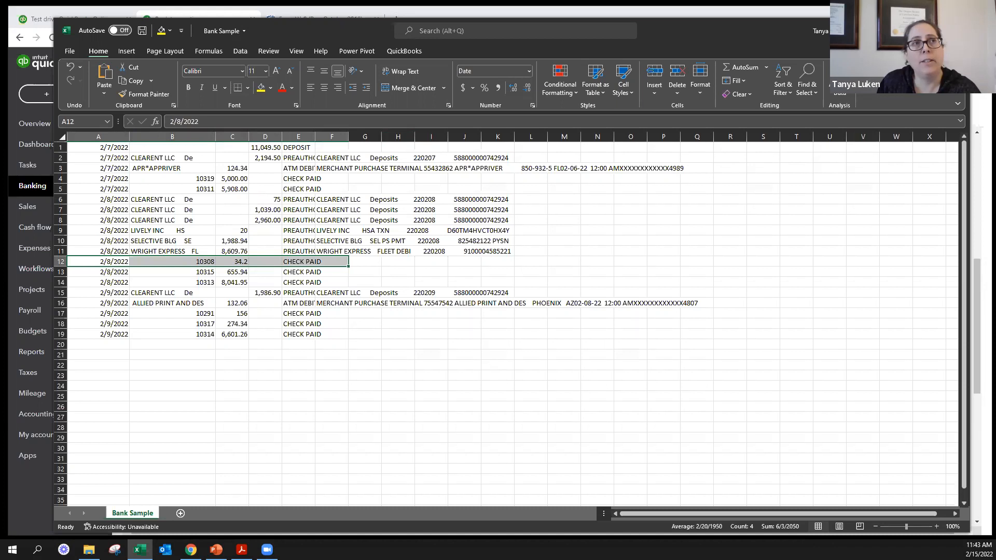
- Return to the QuickBooks bank transactions and compare the unmatched entries with the matched ones
click(909, 29)
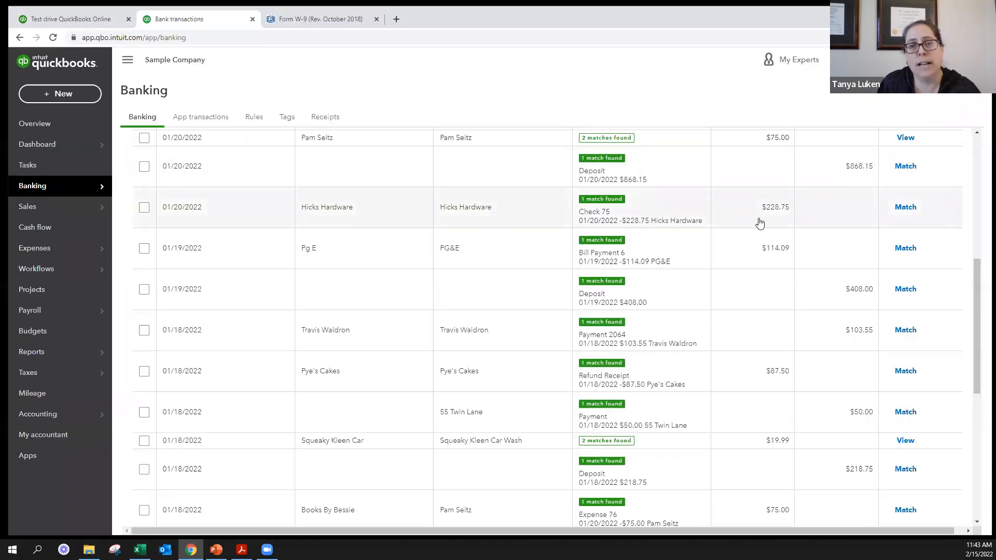
scroll(759, 223, up, 7)
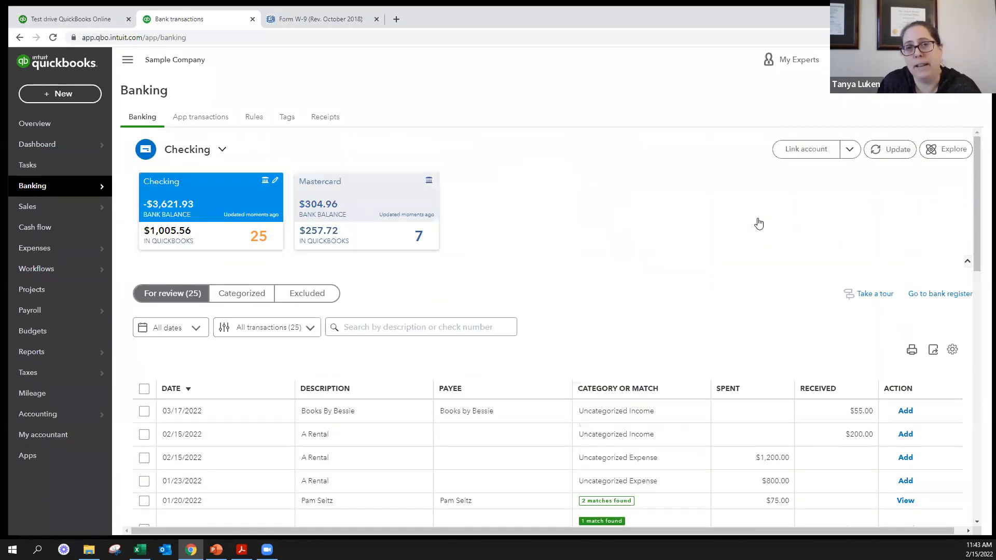
scroll(759, 223, down, 7)
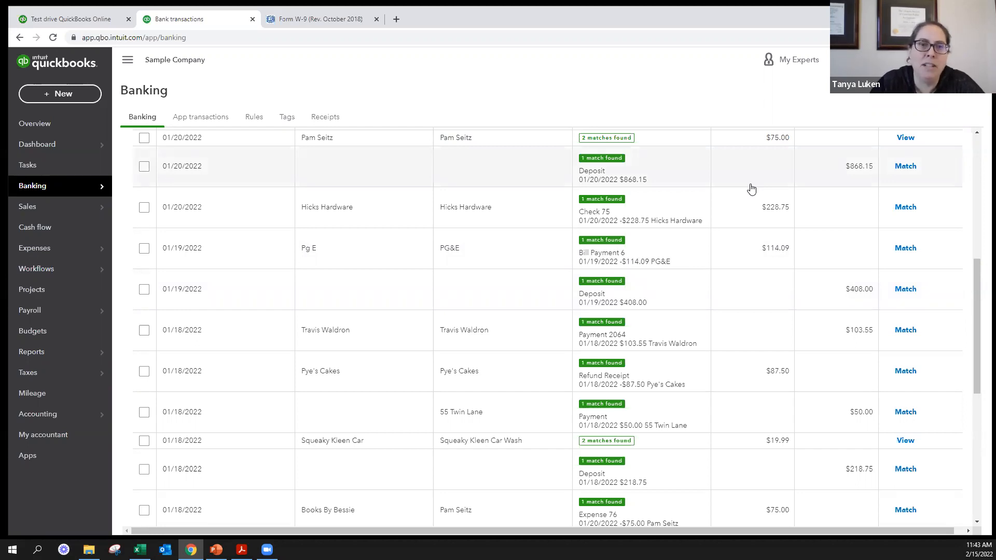
scroll(523, 215, up, 8)
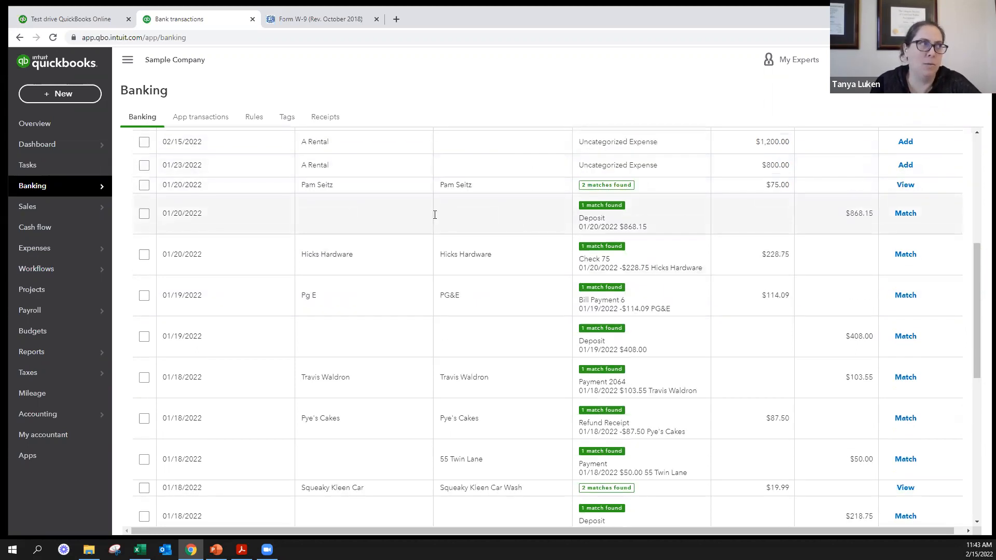
- Open Pay Bills and point out the balance of the Checking payment account
click(63, 93)
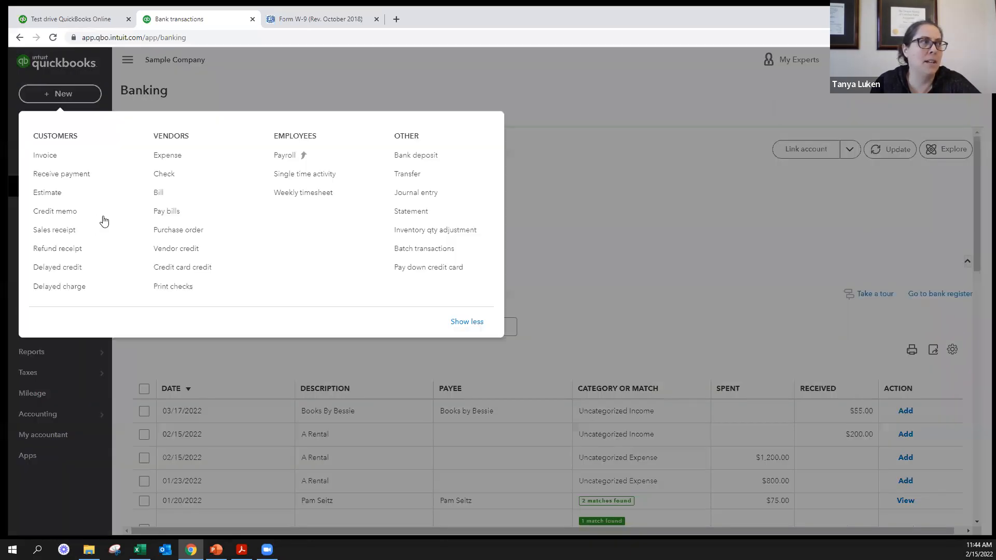
click(171, 211)
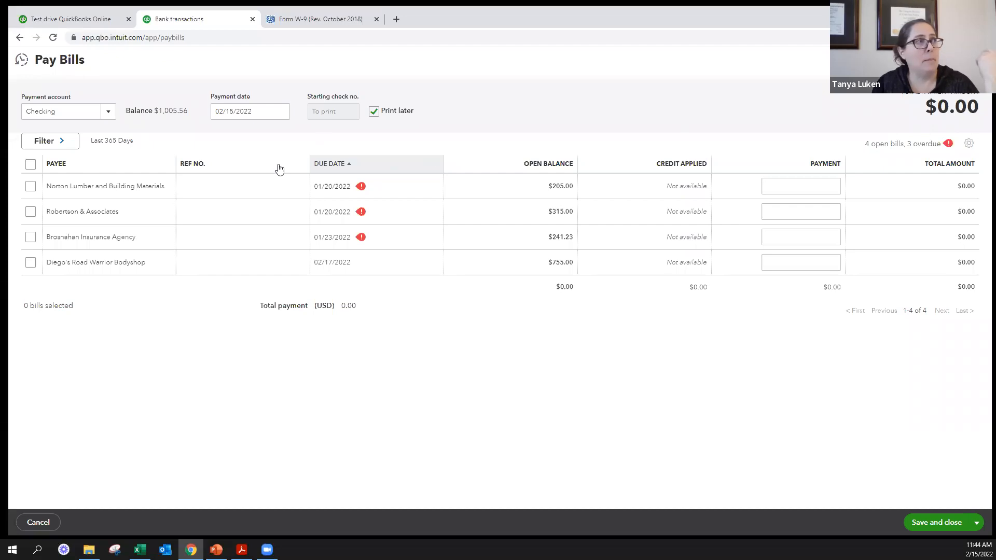
drag(124, 111, 187, 122)
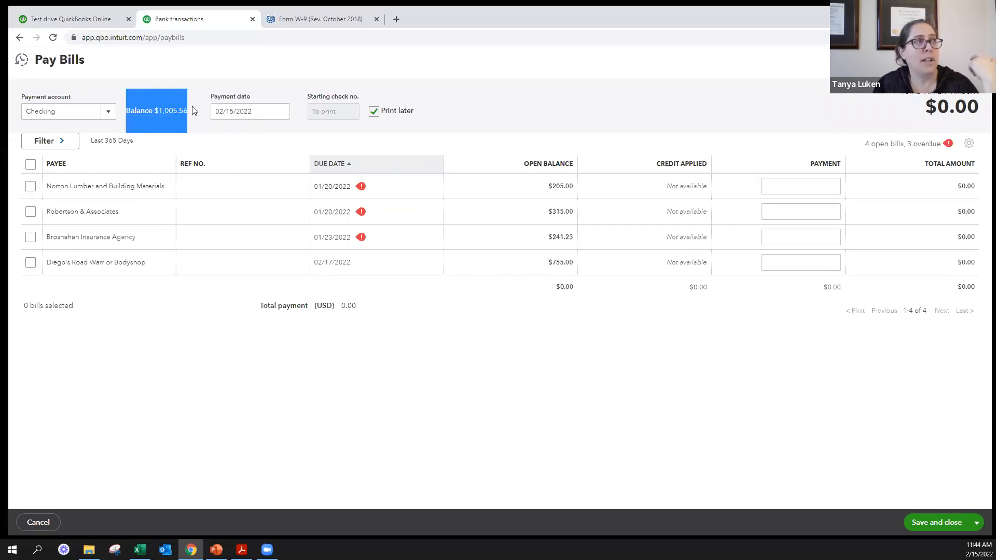
click(158, 122)
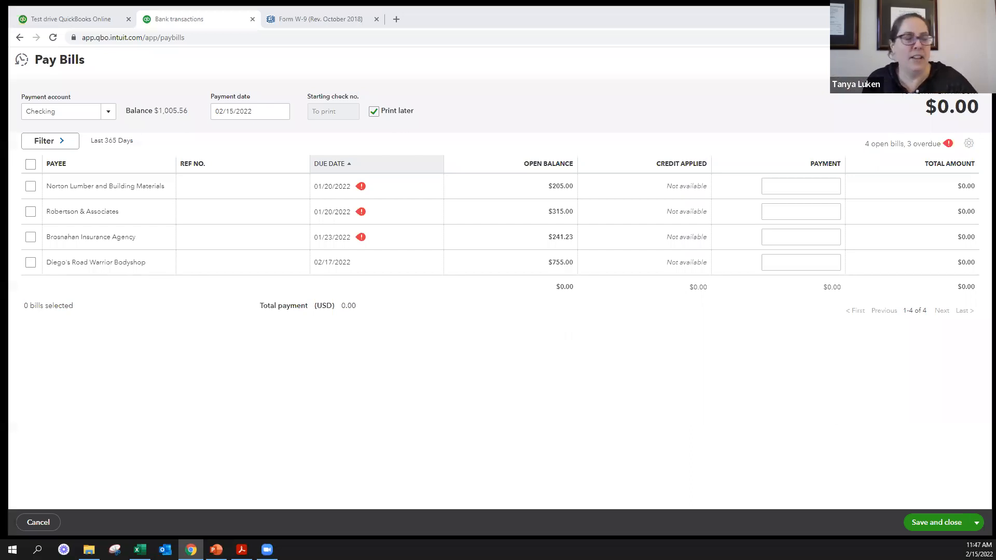
- Switch to File Explorer, open Small Business Payroll 2022 February from the SBDC folder, and present its 1099 Purpose slide in PowerPoint
click(90, 550)
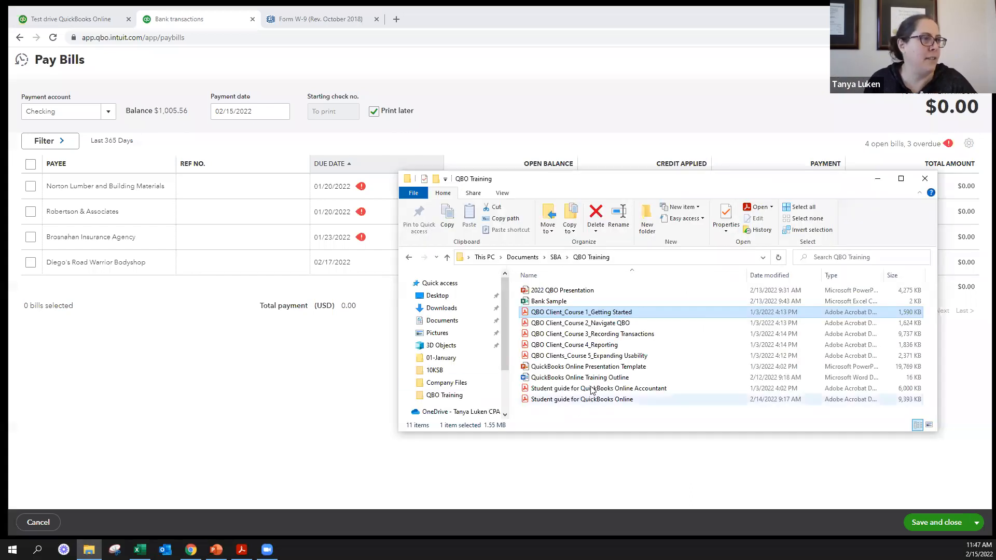
click(553, 259)
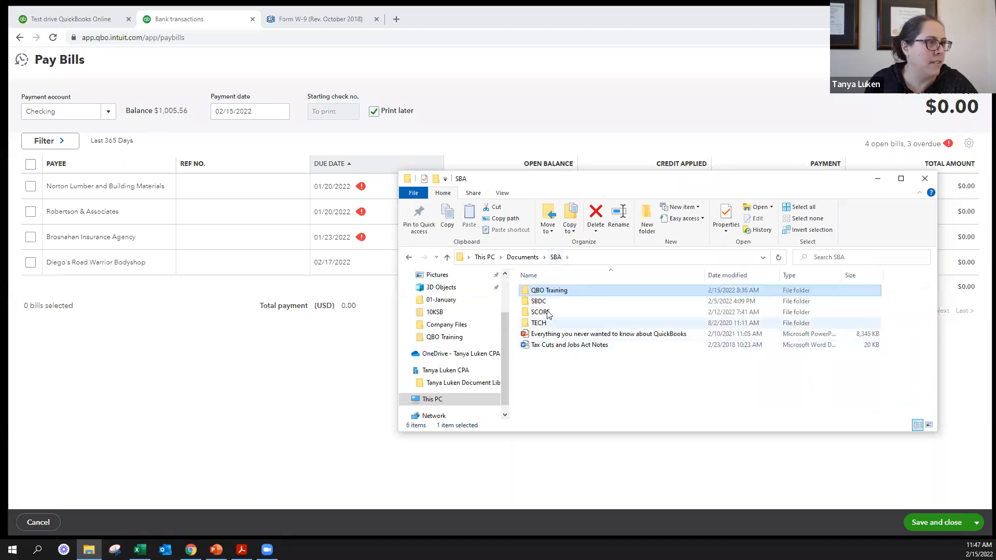
double_click(545, 302)
scroll(560, 337, down, 6)
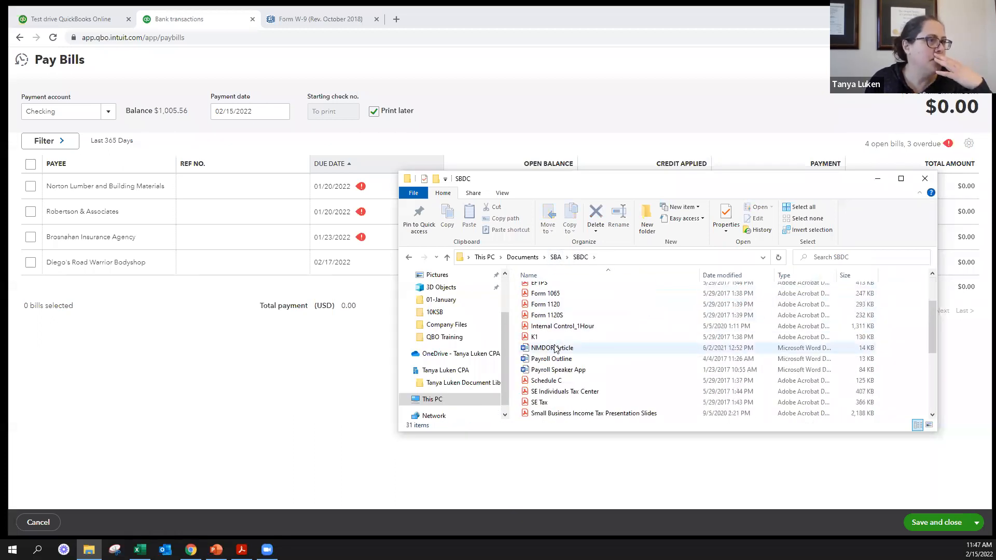
click(568, 327)
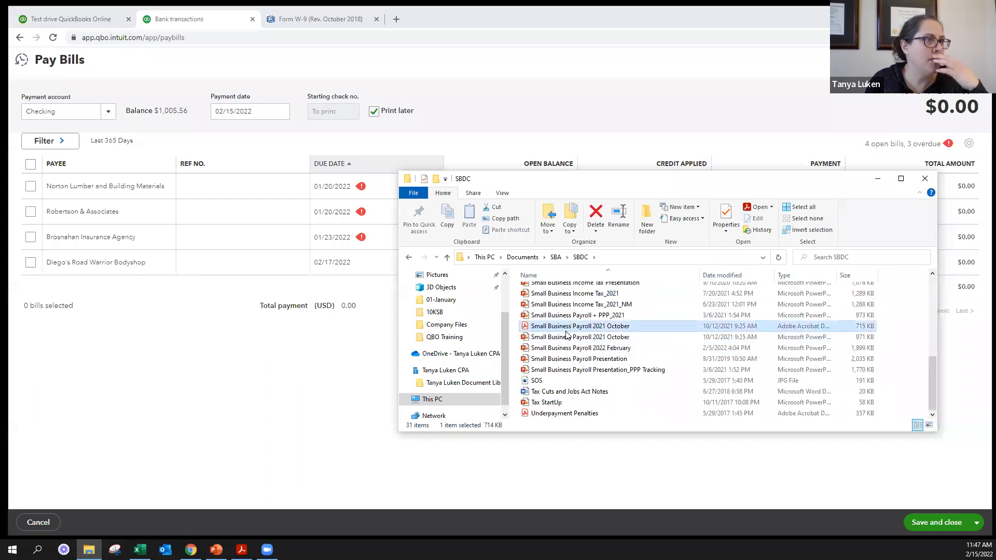
double_click(570, 348)
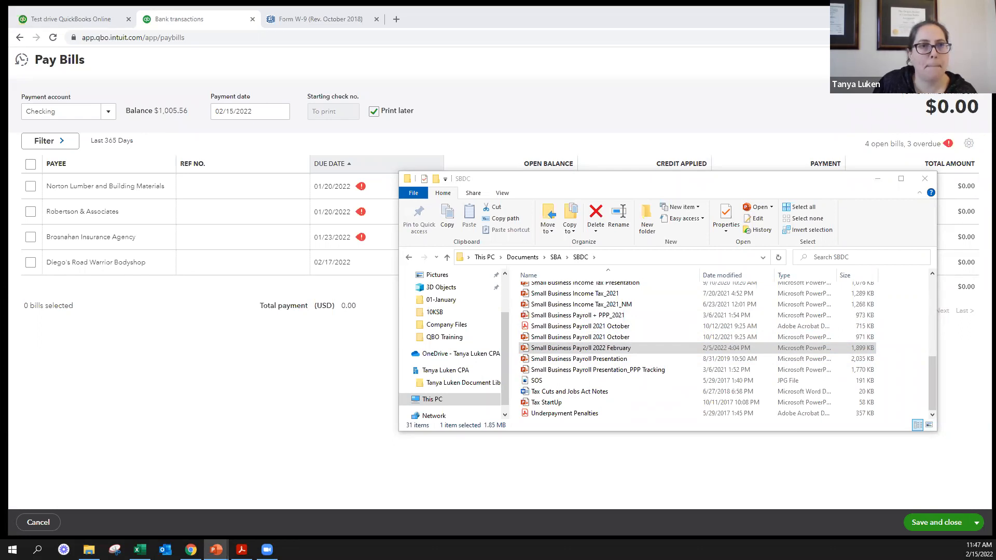
key(shift+F5)
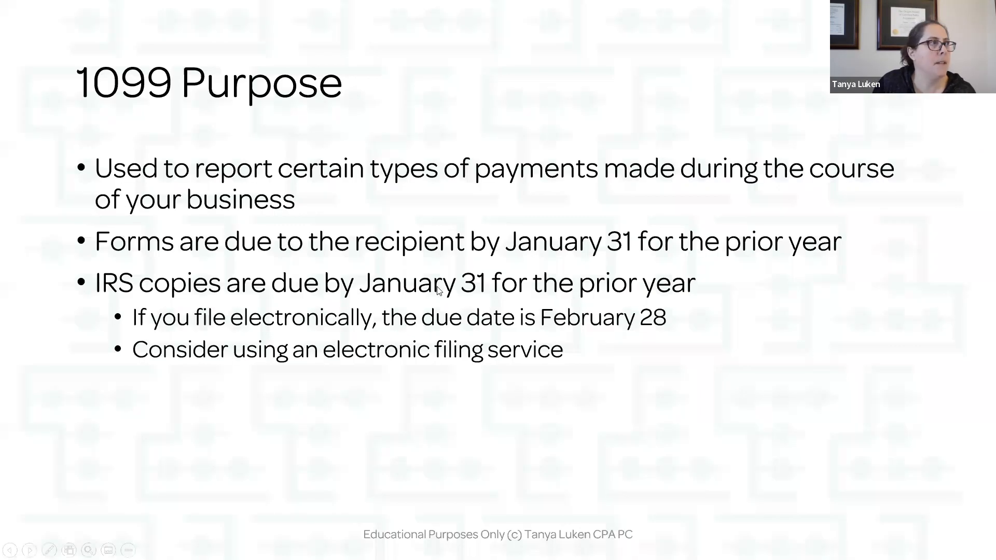